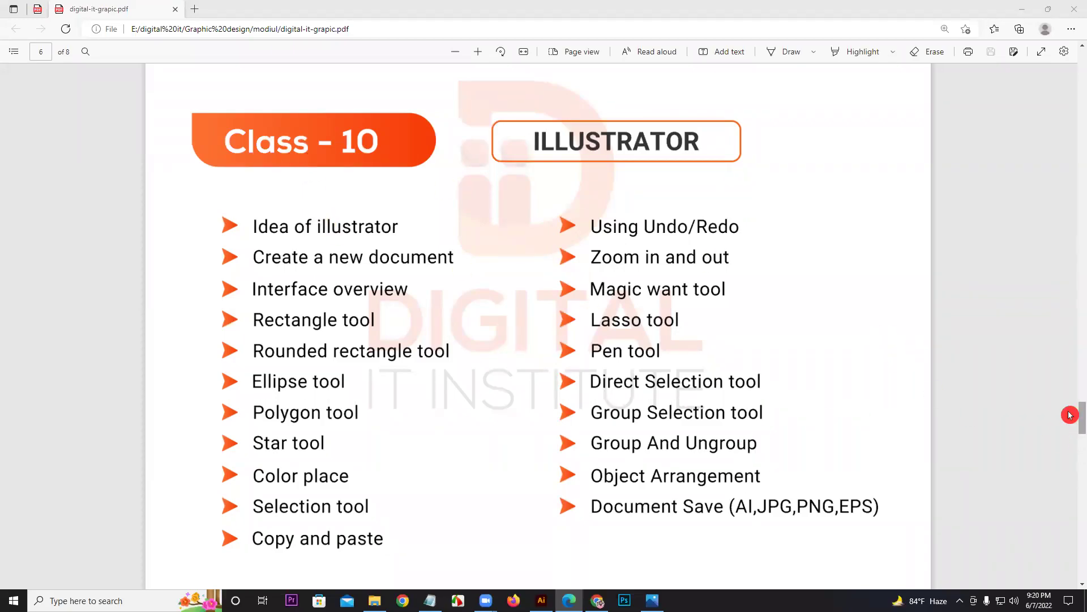
Step: Close the Messenger chat in the Facebook group window and show the Discussion feed
left_click_drag(1078, 432, 1077, 404)
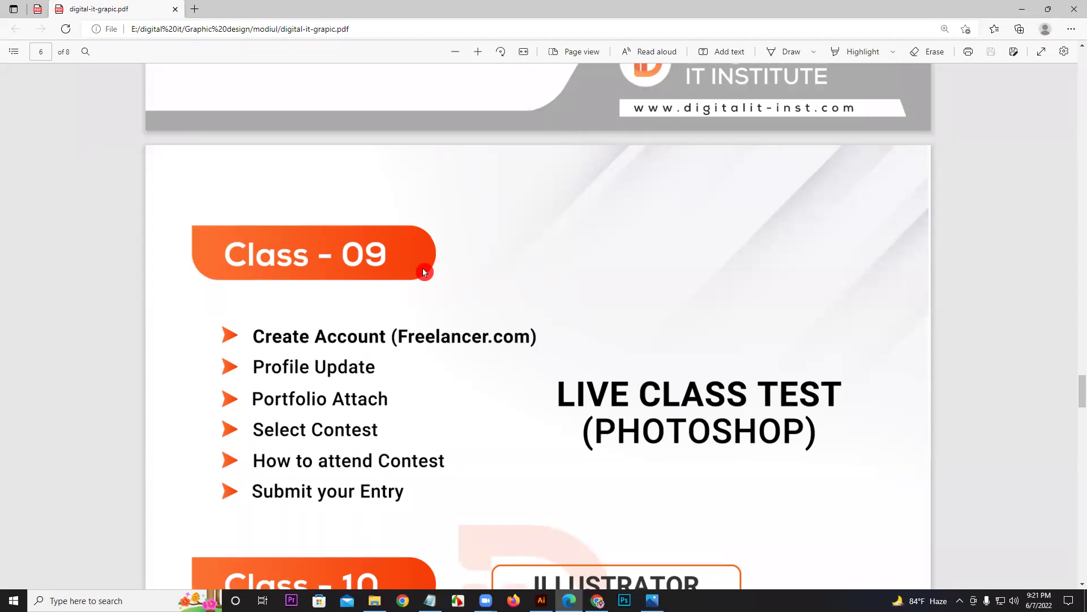
left_click_drag(1078, 394, 1078, 422)
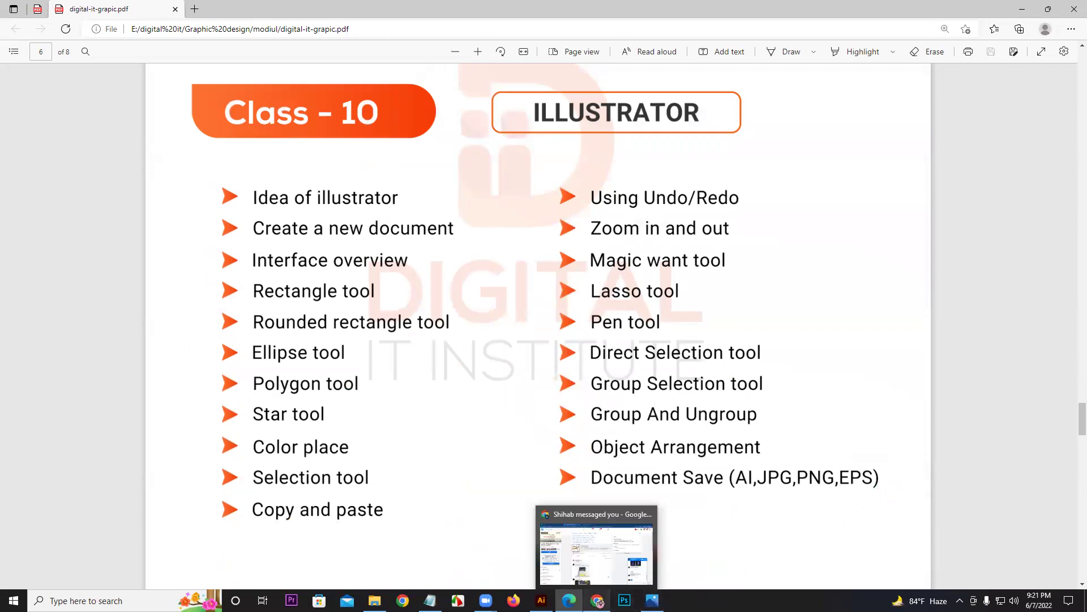
left_click(599, 602)
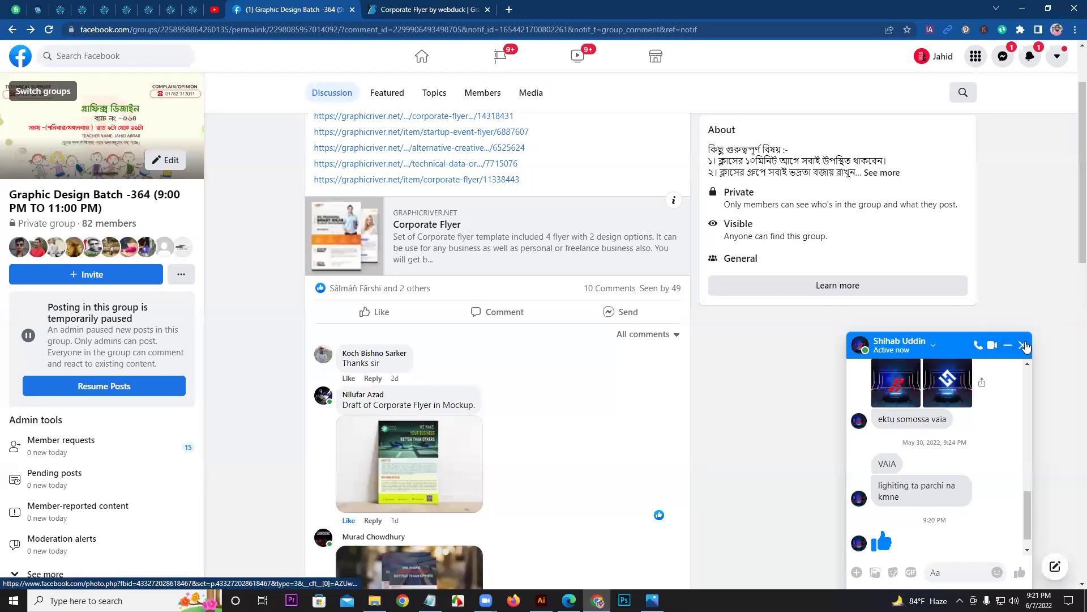
left_click(1023, 346)
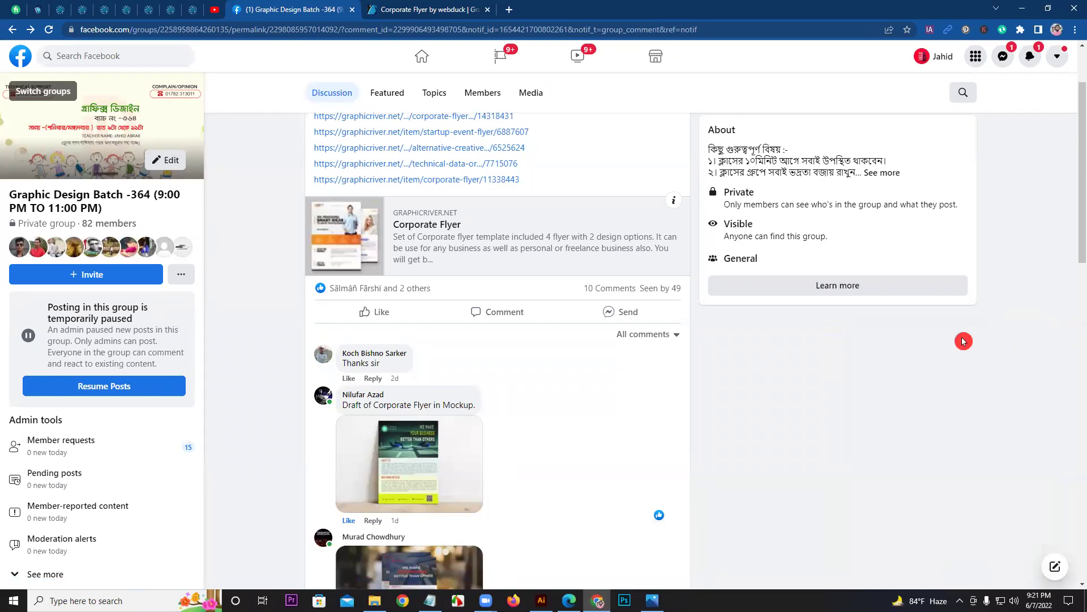
left_click_drag(1078, 170, 1077, 139)
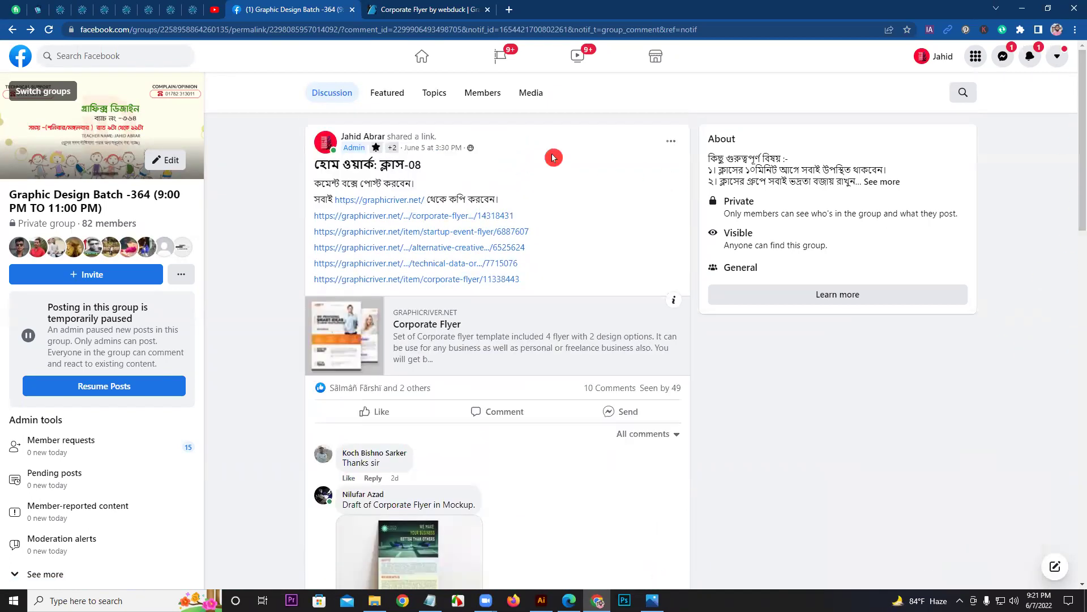
left_click(338, 95)
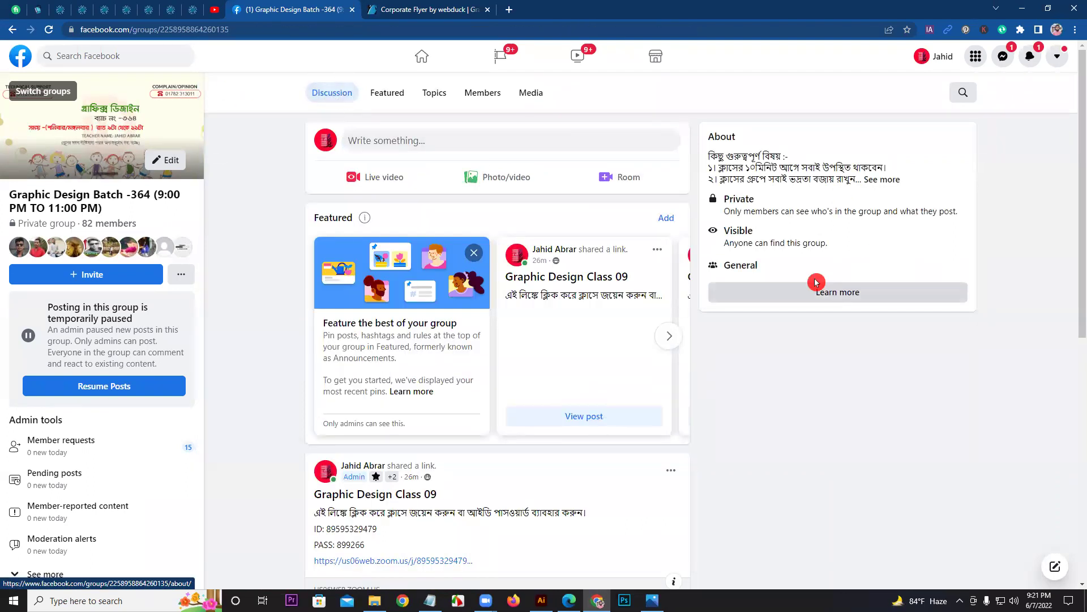
Step: Browse the group's Featured, Topics, Members and Photos tabs
left_click_drag(195, 357, 249, 314)
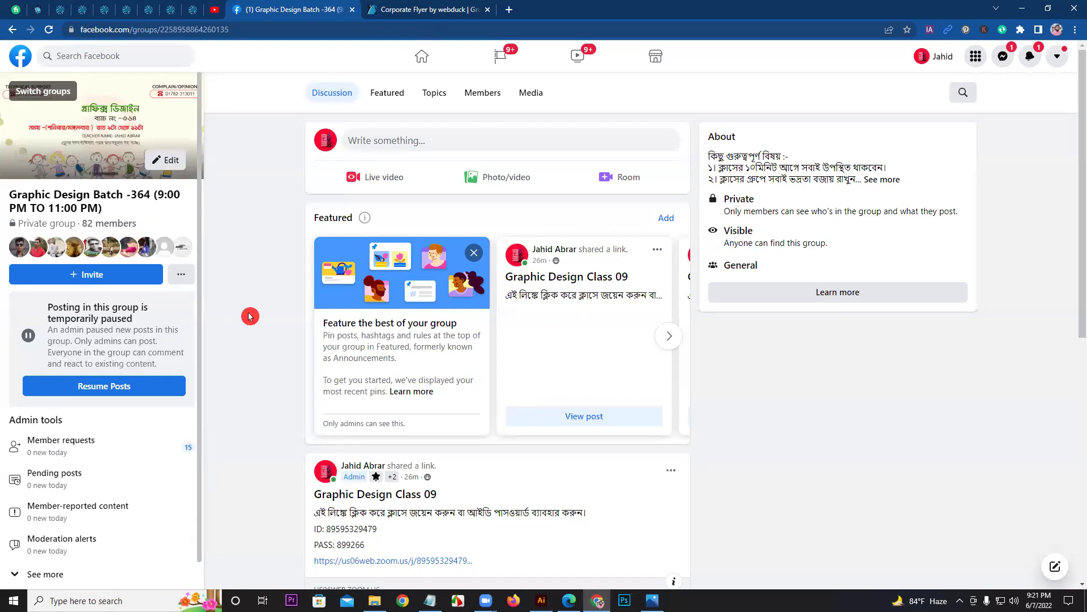
left_click(391, 98)
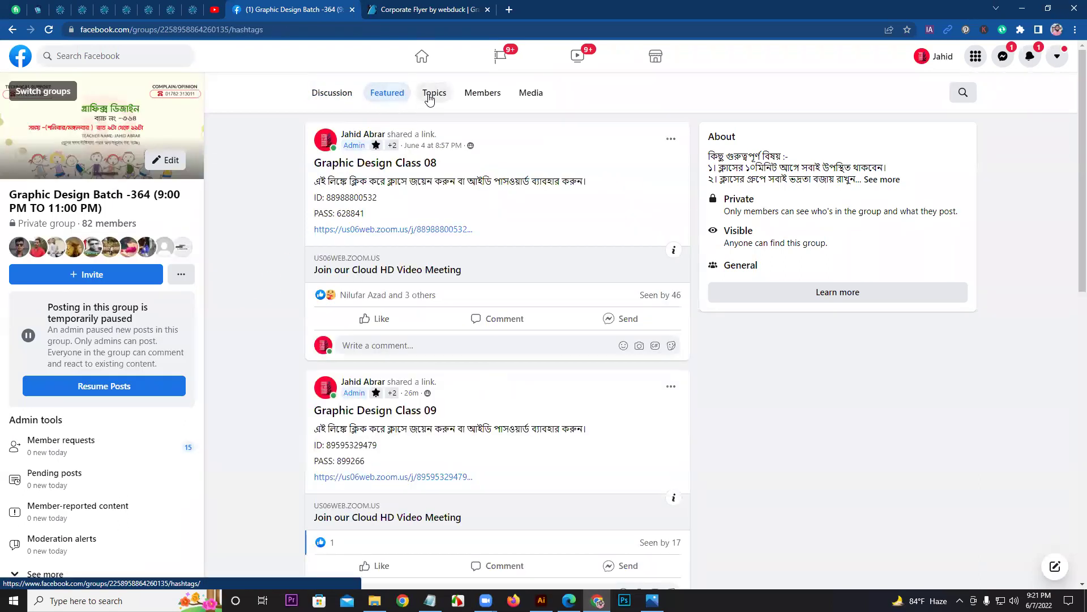
left_click(429, 99)
left_click(475, 96)
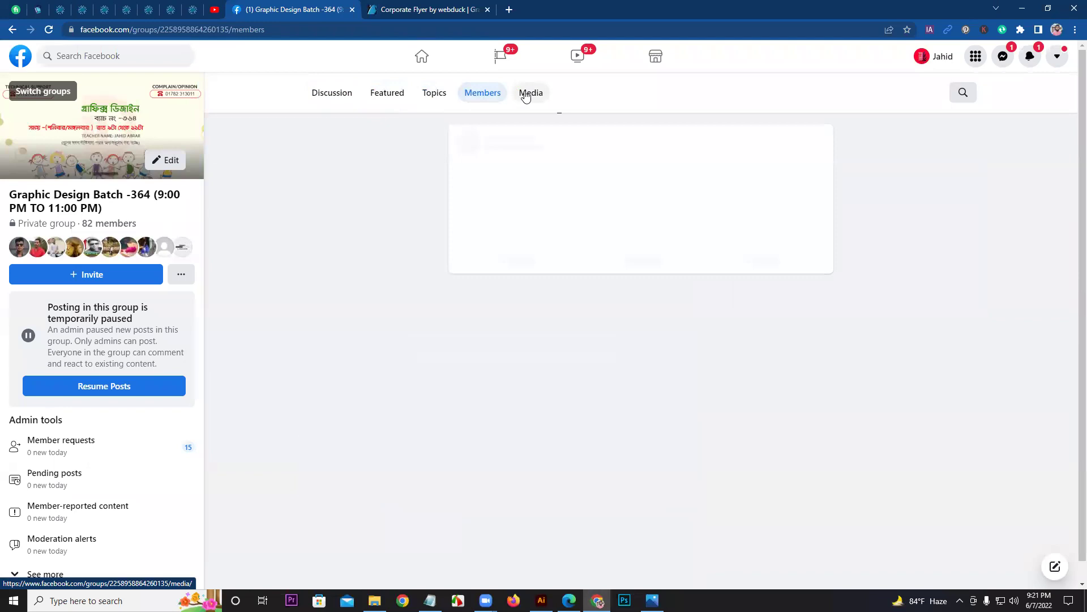
left_click(526, 94)
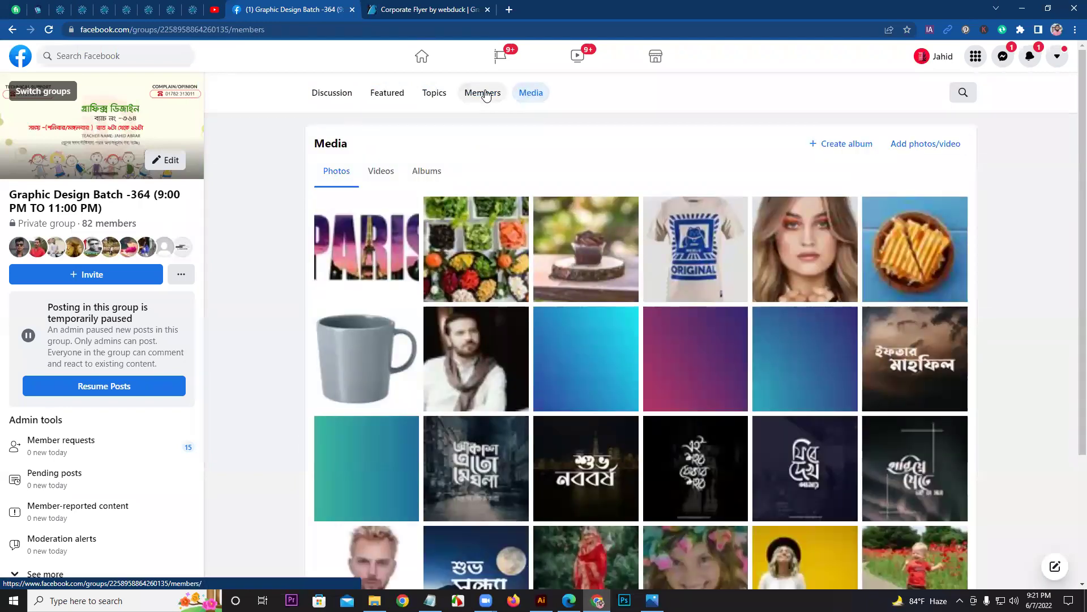
left_click(486, 95)
left_click(530, 93)
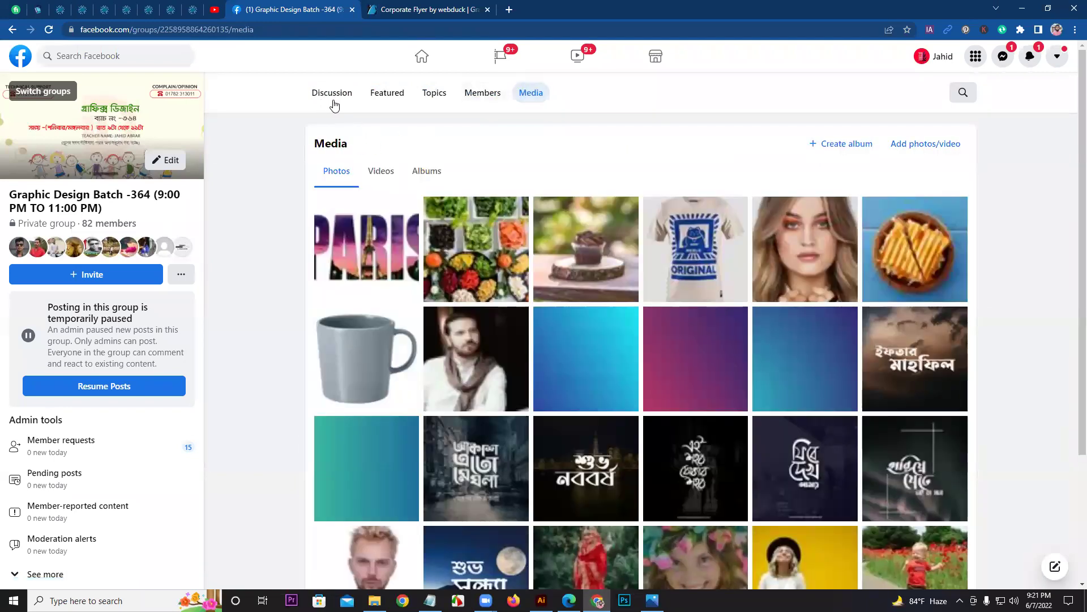
Step: View the group's Videos, Topics and Members tabs, then return to the Discussion feed
left_click(1077, 455)
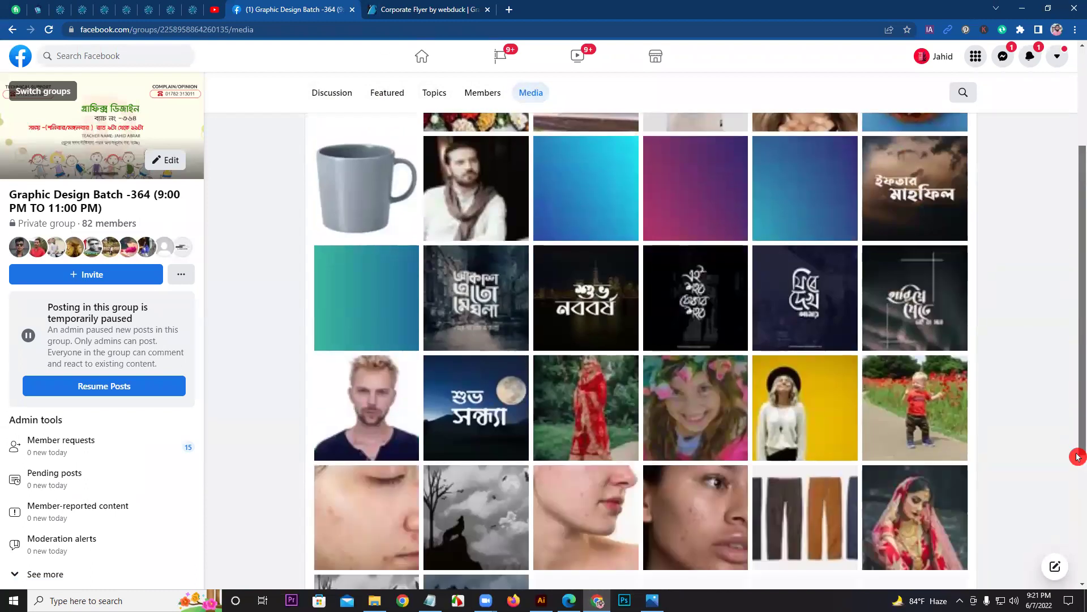
left_click_drag(1076, 351, 1079, 65)
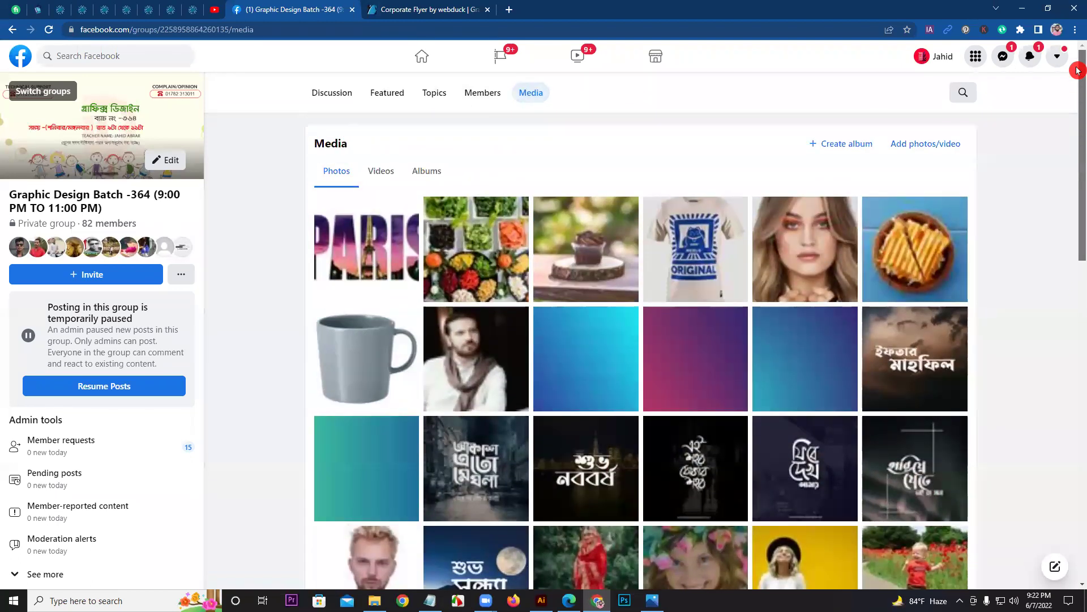
left_click(384, 176)
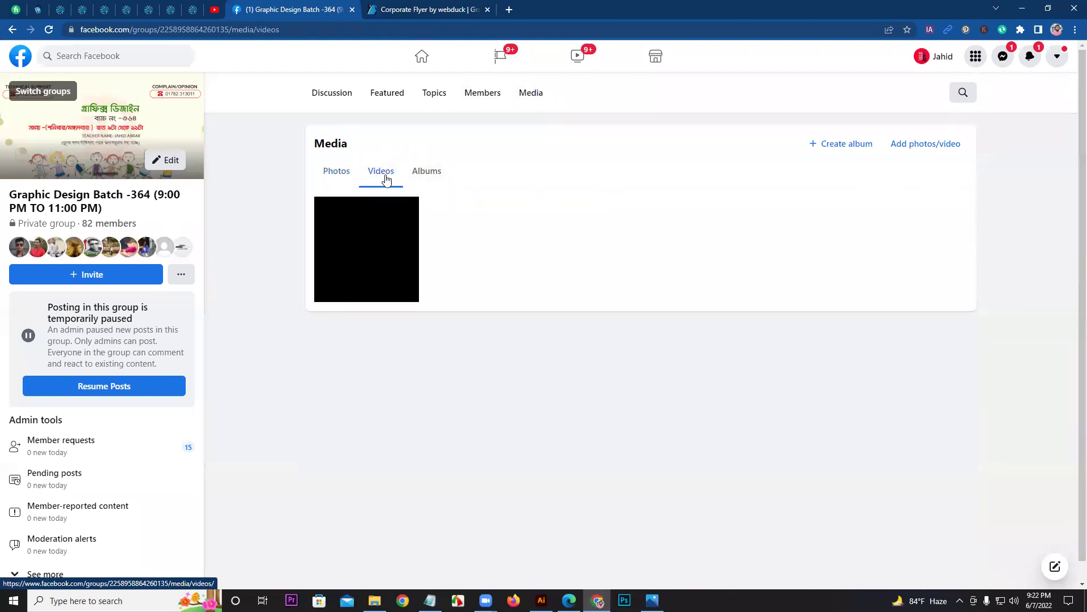
left_click(433, 98)
left_click(474, 92)
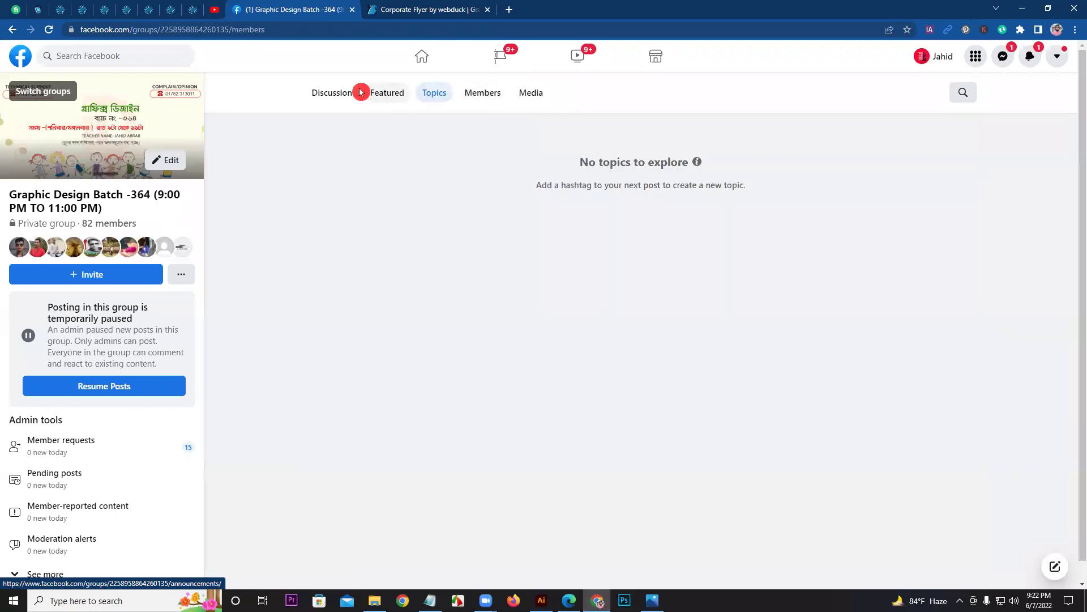
left_click(346, 93)
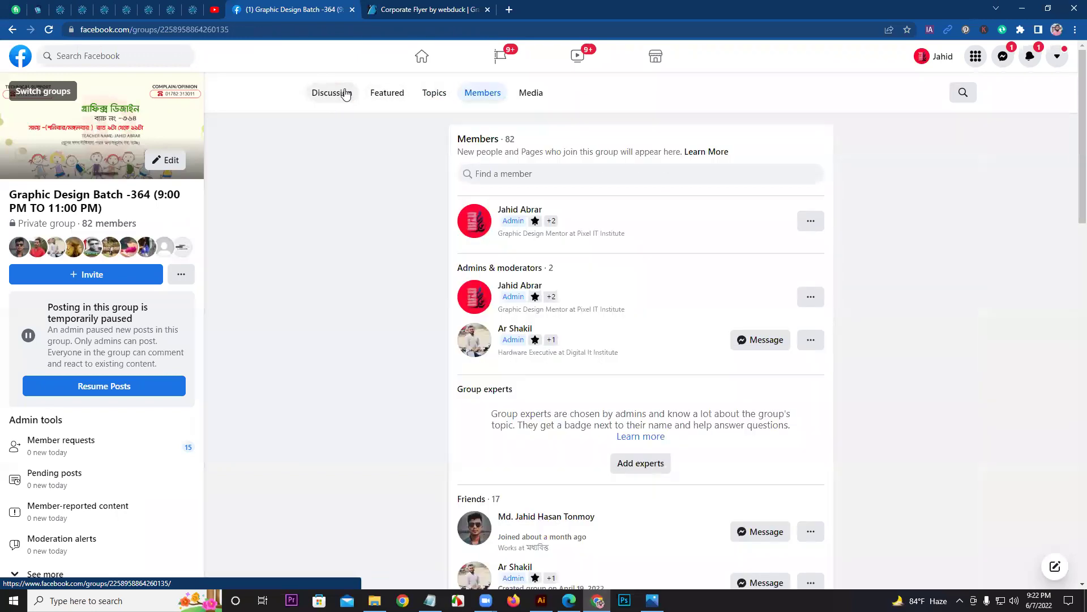
left_click_drag(1077, 208, 1078, 513)
left_click_drag(1077, 400, 1078, 527)
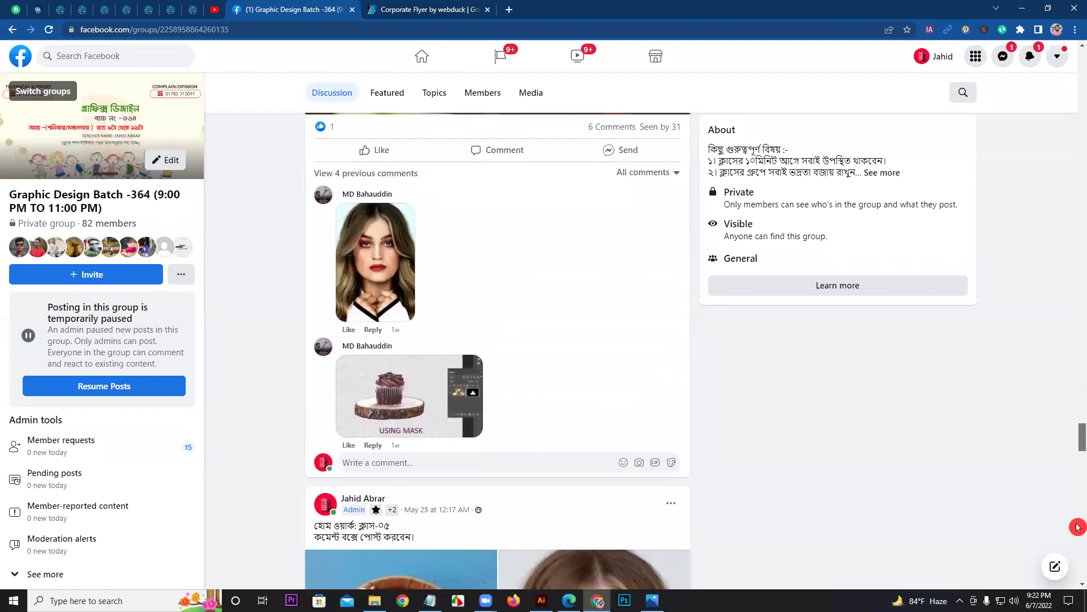
left_click_drag(1078, 442, 1078, 452)
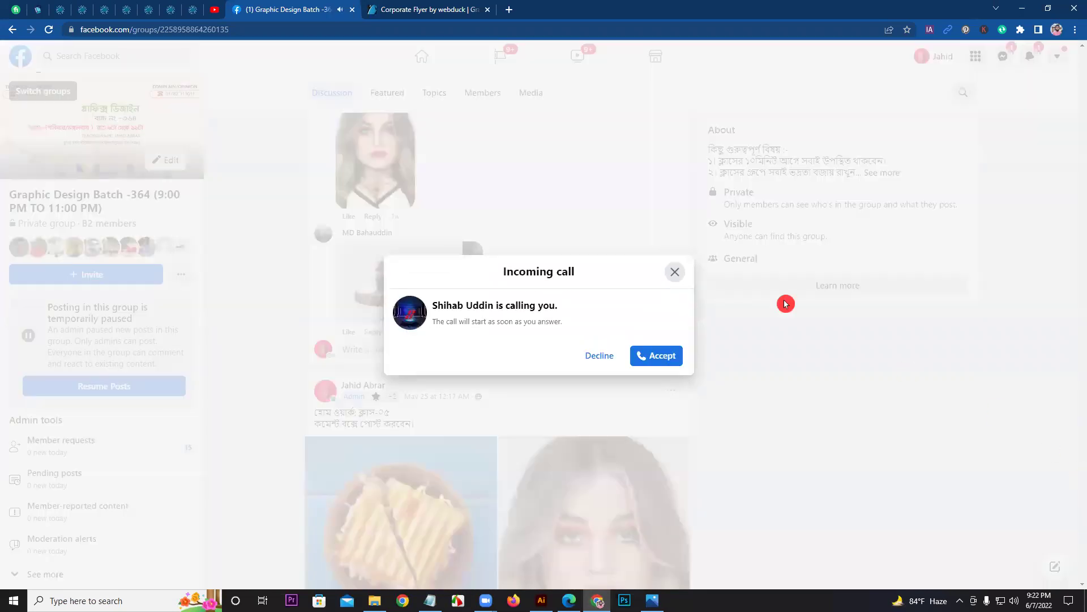
left_click(675, 272)
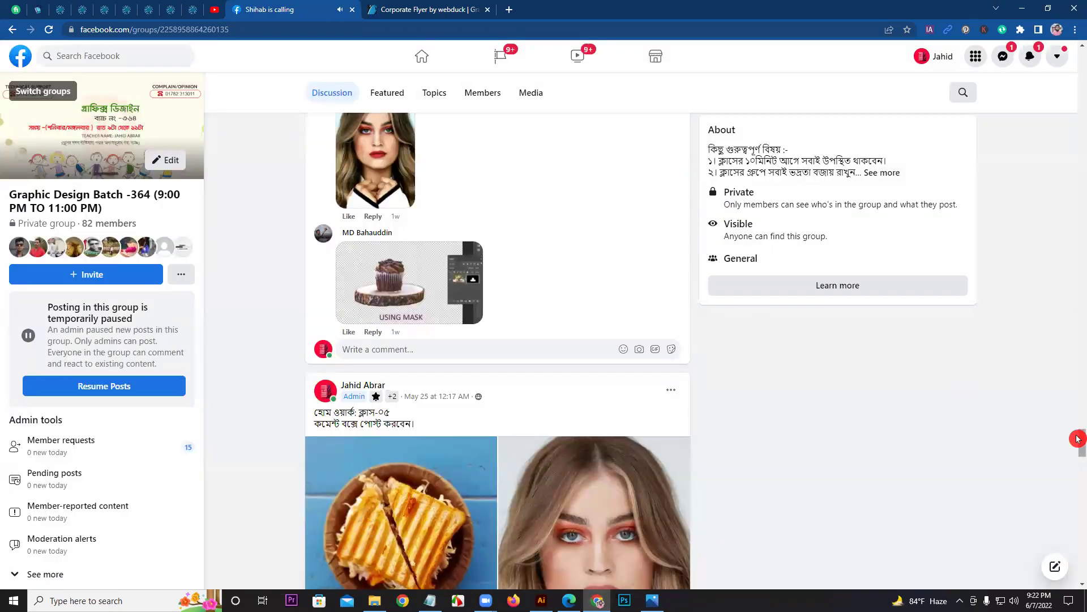
scroll(1075, 478, "down", 15)
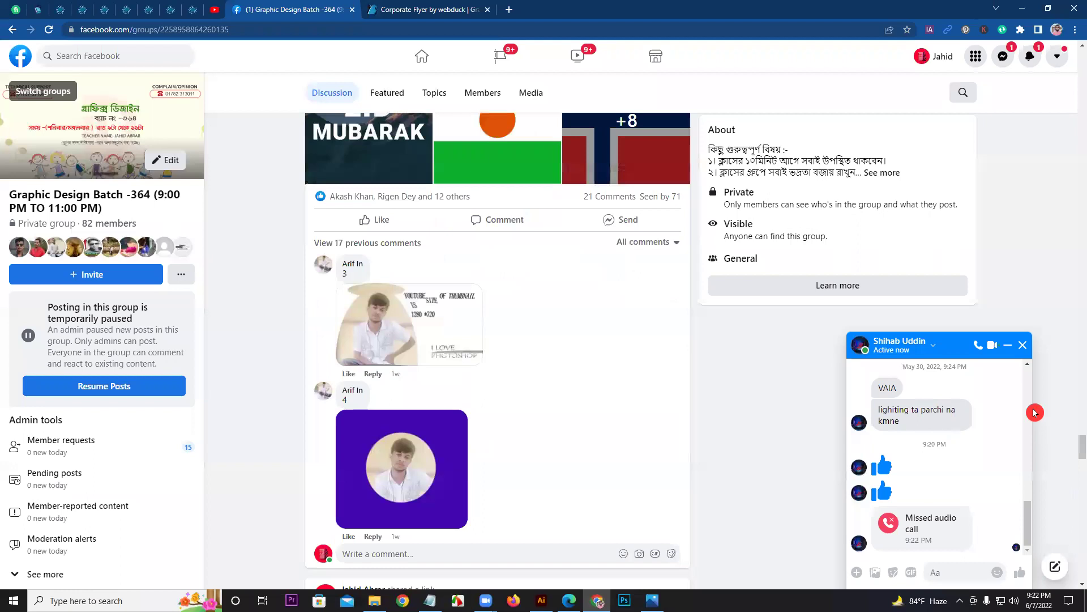
left_click(1022, 345)
left_click_drag(1078, 447, 1078, 562)
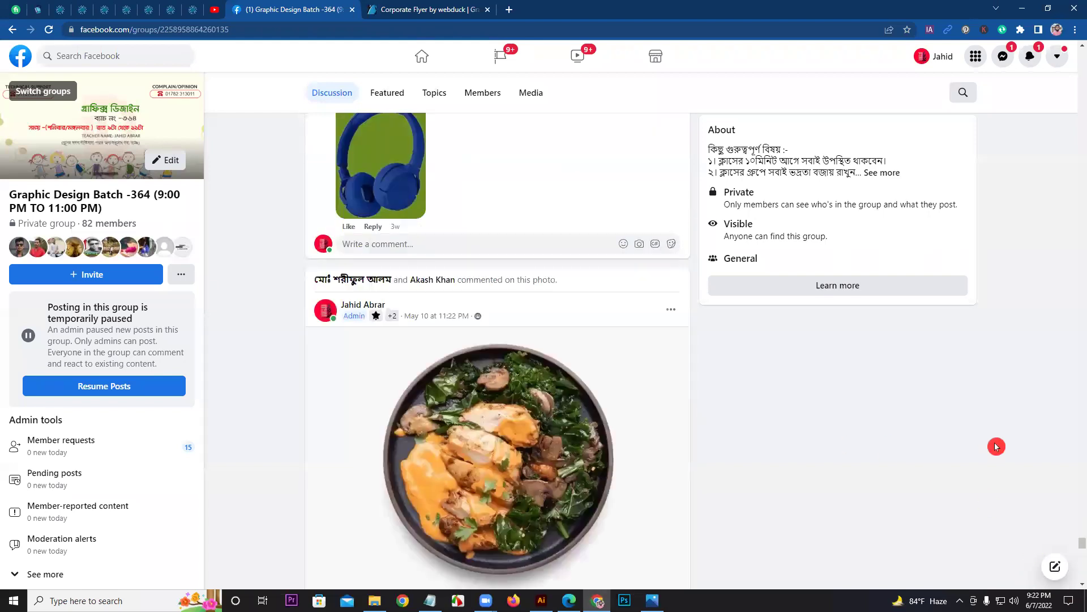
left_click(1078, 504)
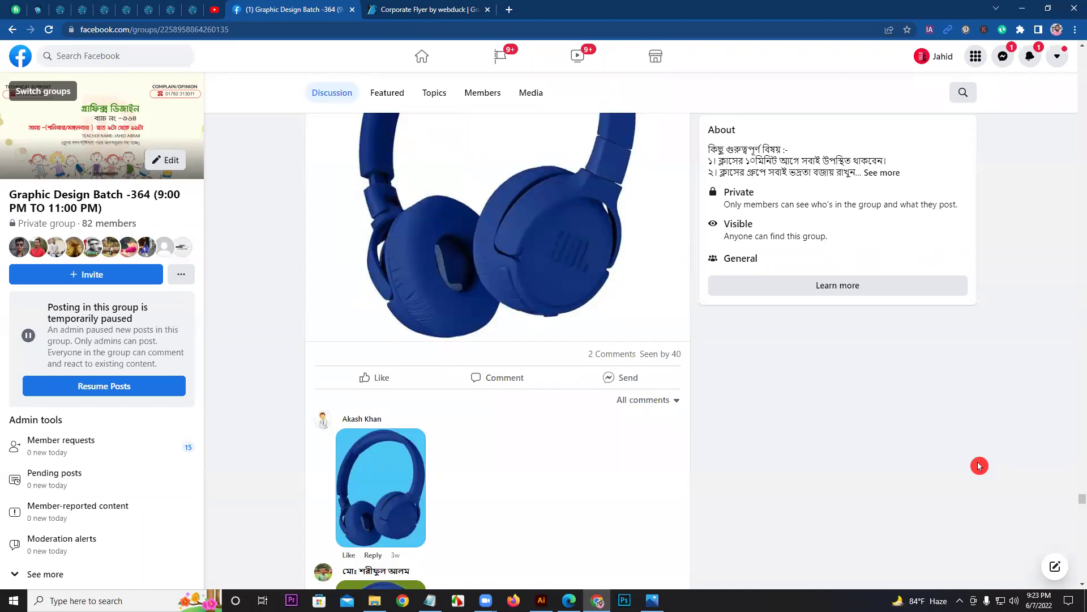
Step: Switch to the GraphicRiver Corporate Flyer tab and scroll down its item page
key("ctrl+Tab")
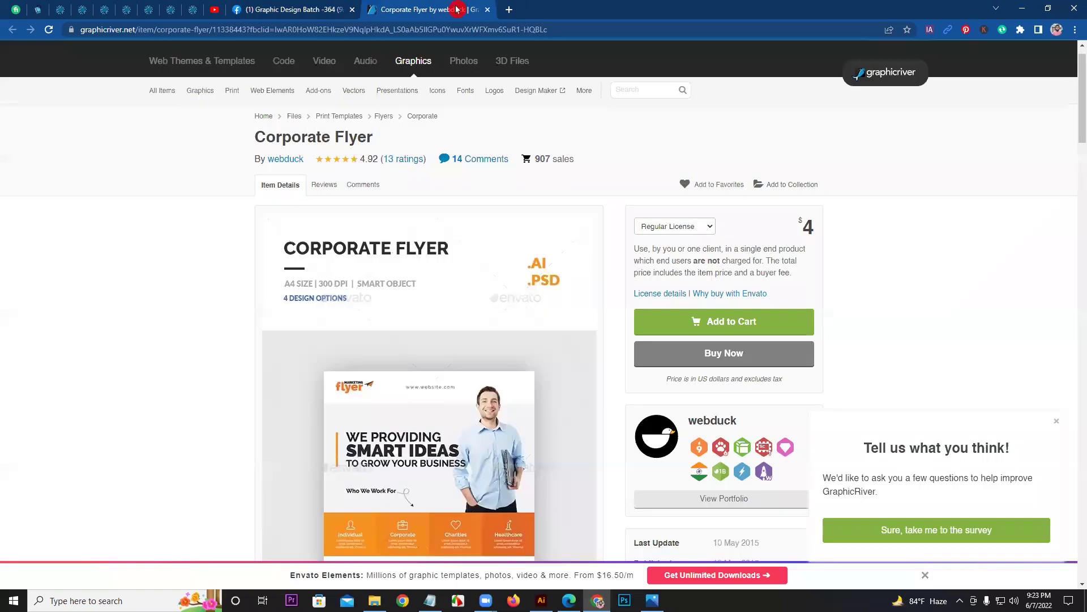
scroll(1078, 143, "down", 2)
left_click_drag(1077, 143, 1078, 133)
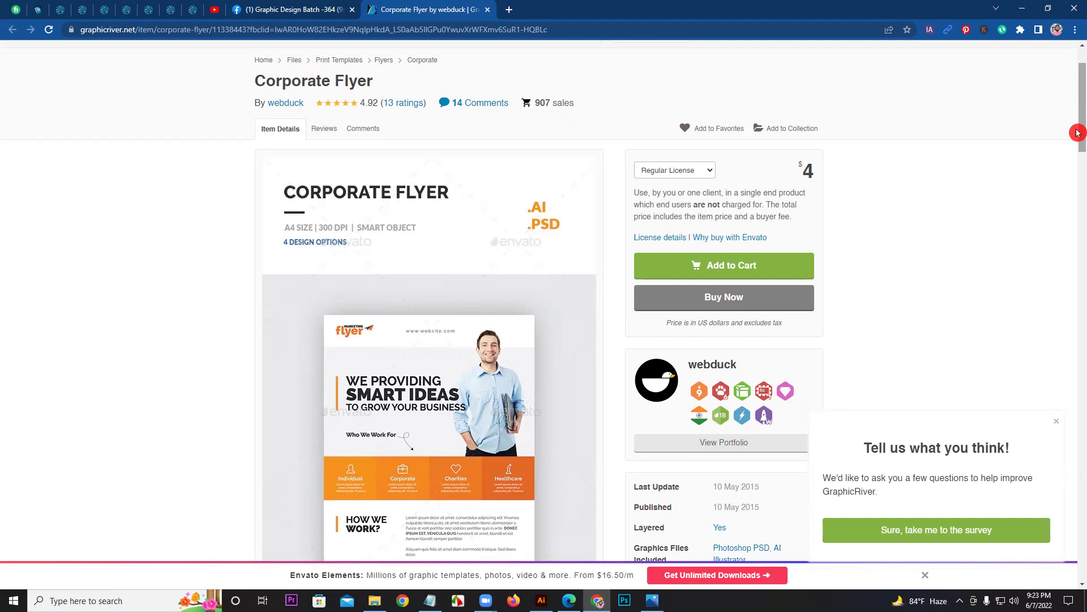
Step: Load the Get Into PC site in a new browser tab
left_click(509, 10)
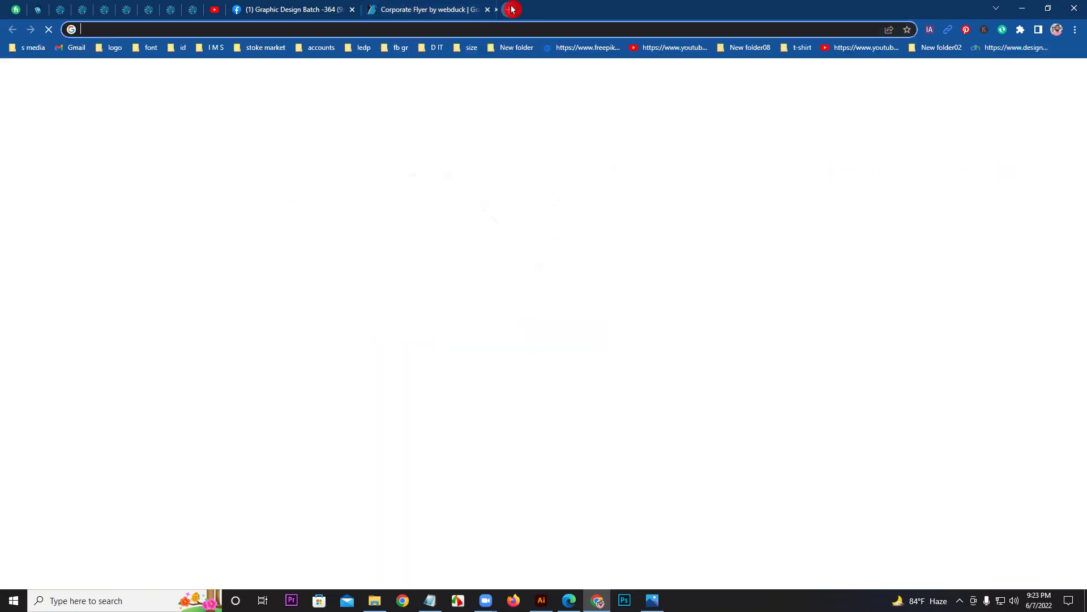
type("getintopc.com")
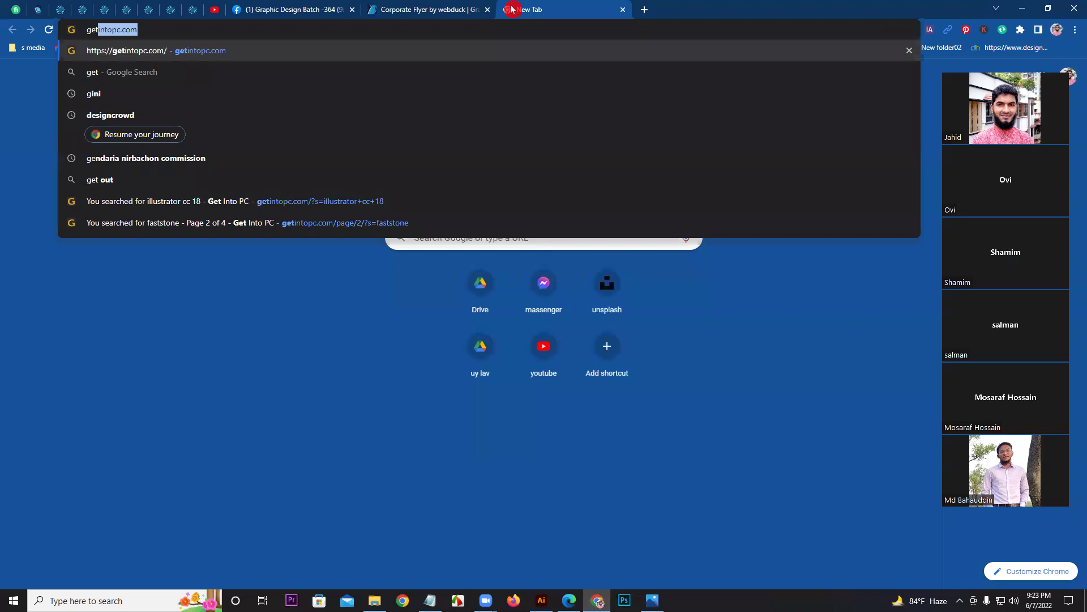
key("Return")
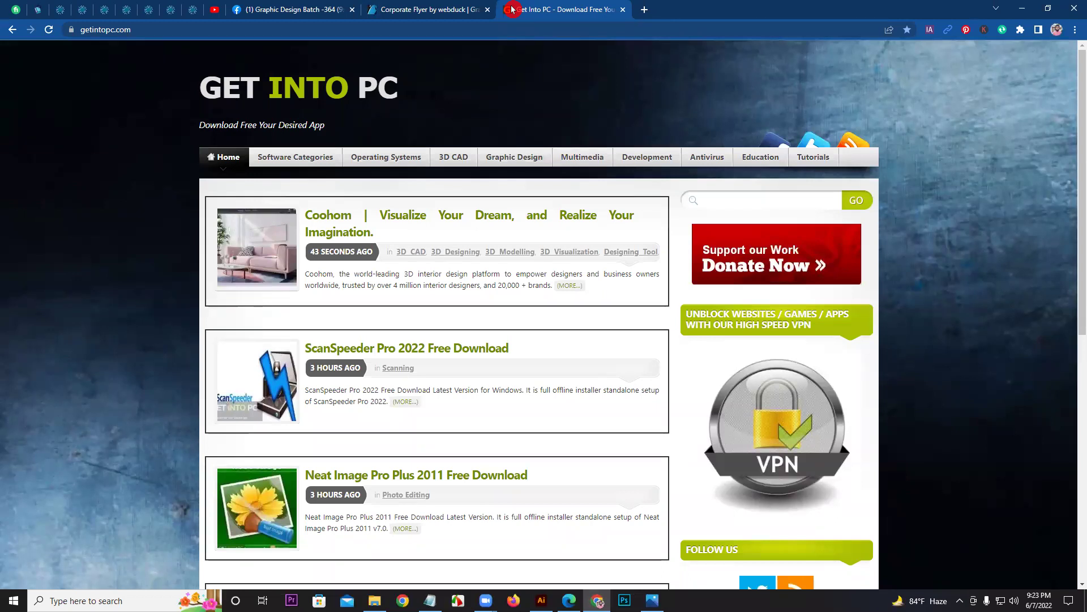
Step: Search the Get Into PC site for 'illustrator cc 18'
left_click(751, 196)
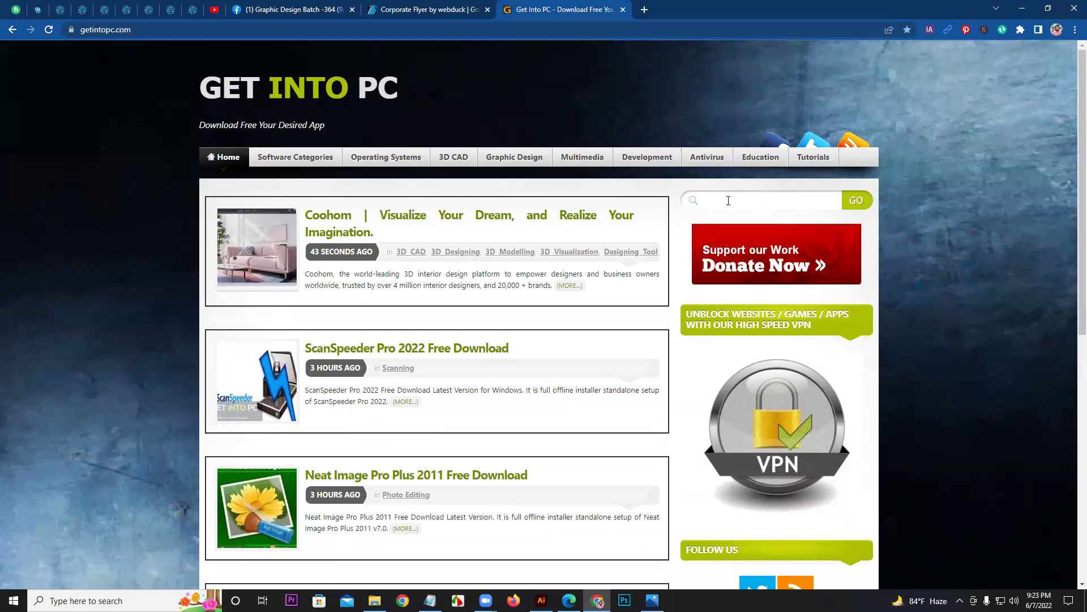
left_click(728, 201)
left_click(799, 232)
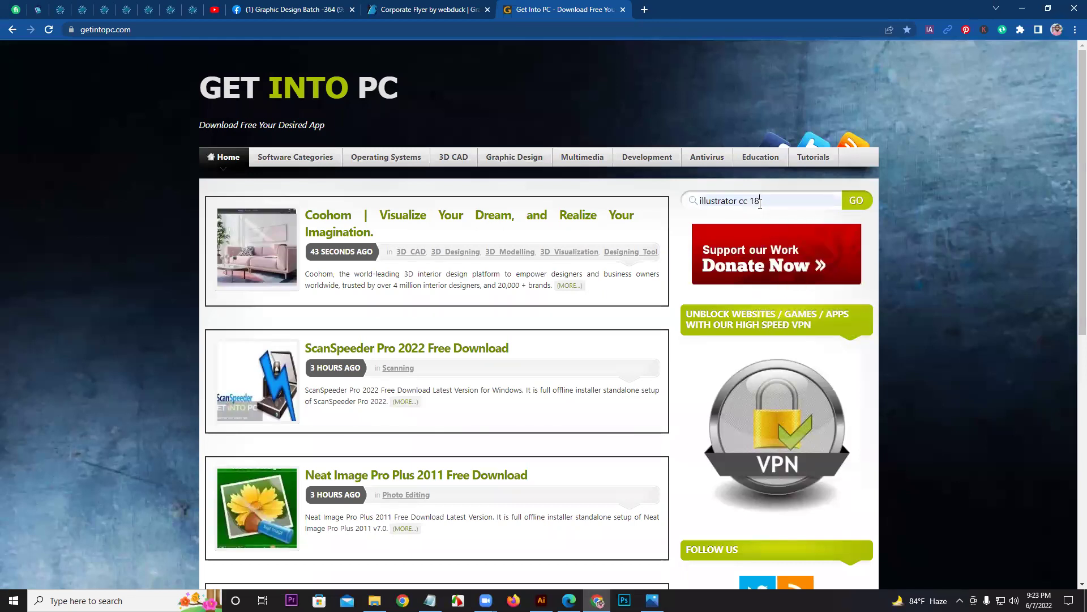
left_click(856, 200)
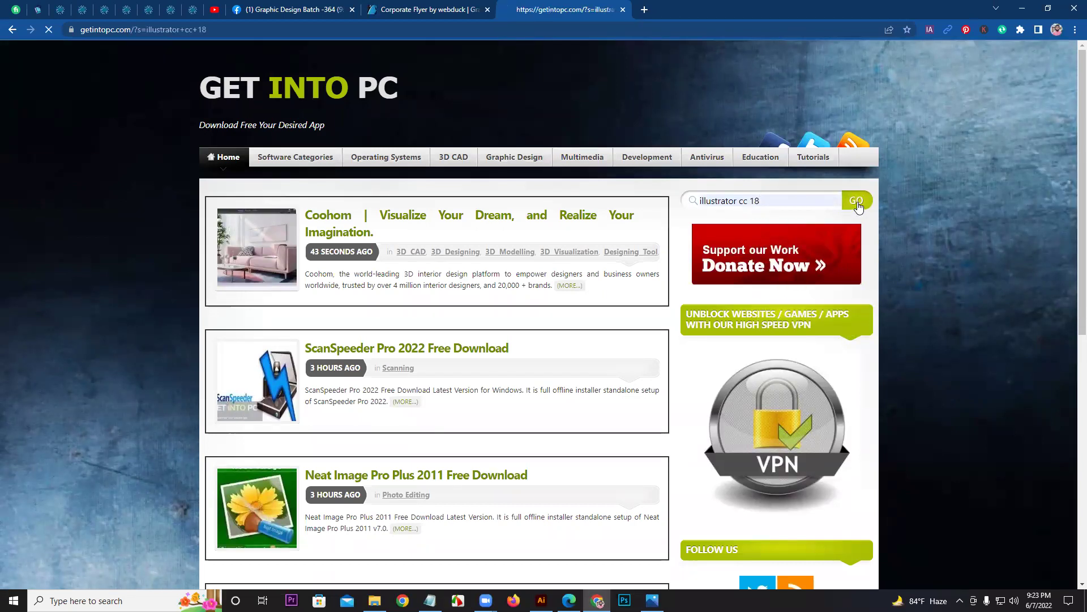
left_click(532, 330)
Step: Open the first result, Adobe Illustrator CC 2018 Free Download, in a background tab
right_click(443, 301)
left_click(462, 307)
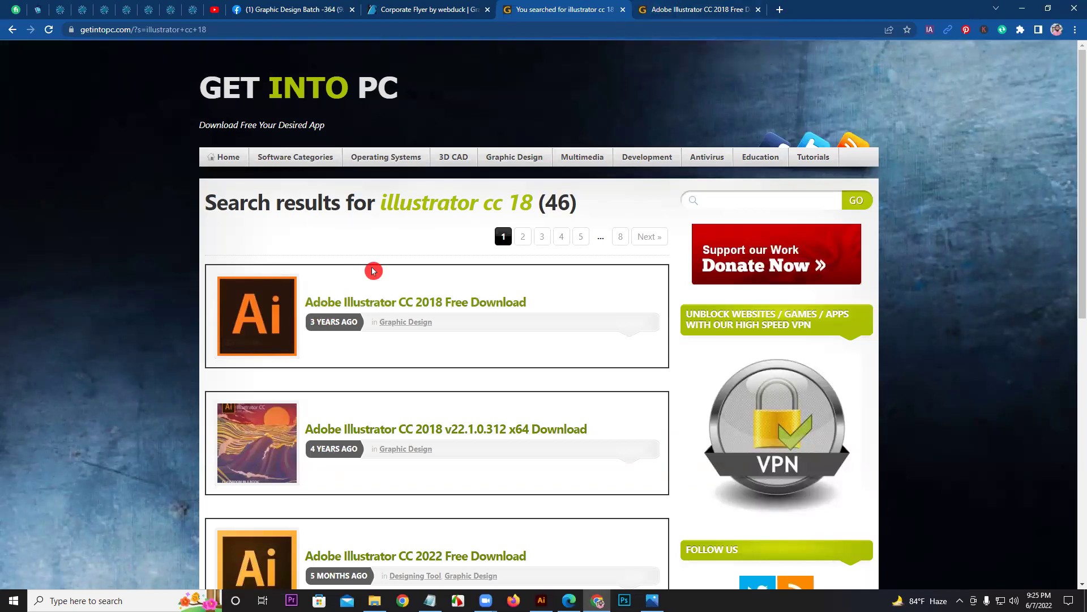
Step: Open the Illustrator CC 2018 download page and its 'How to Install this Software' guide in a new tab
left_click(390, 307)
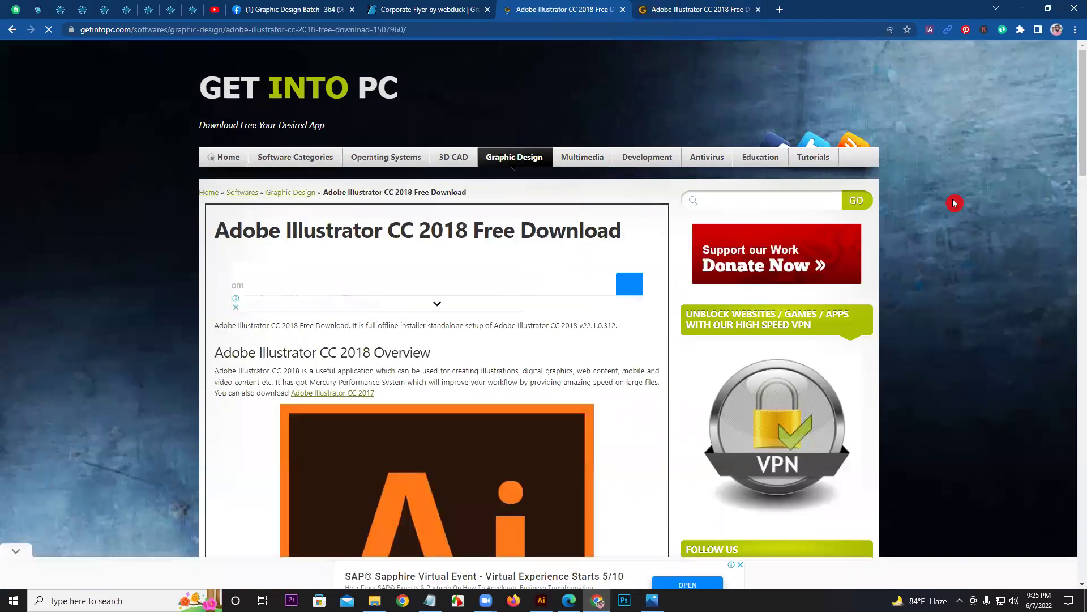
left_click_drag(1077, 142, 1078, 497)
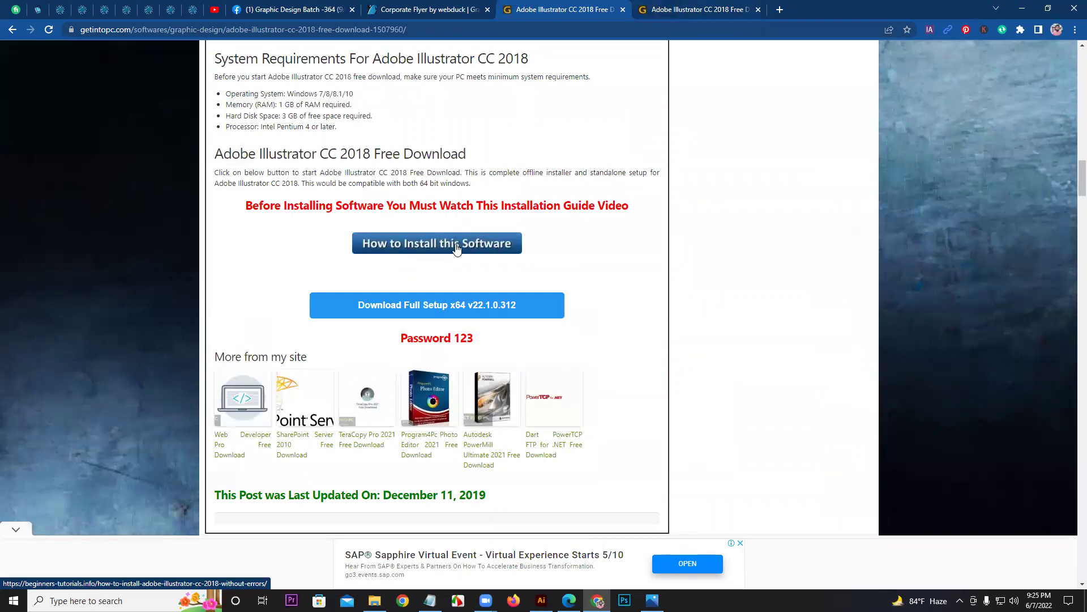
right_click(442, 249)
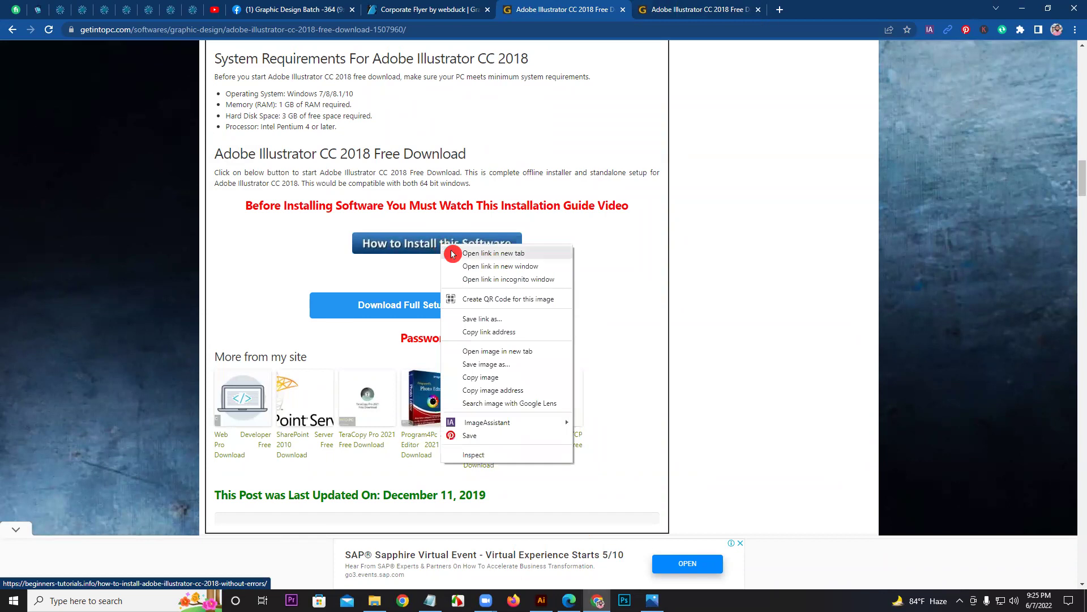
left_click(453, 252)
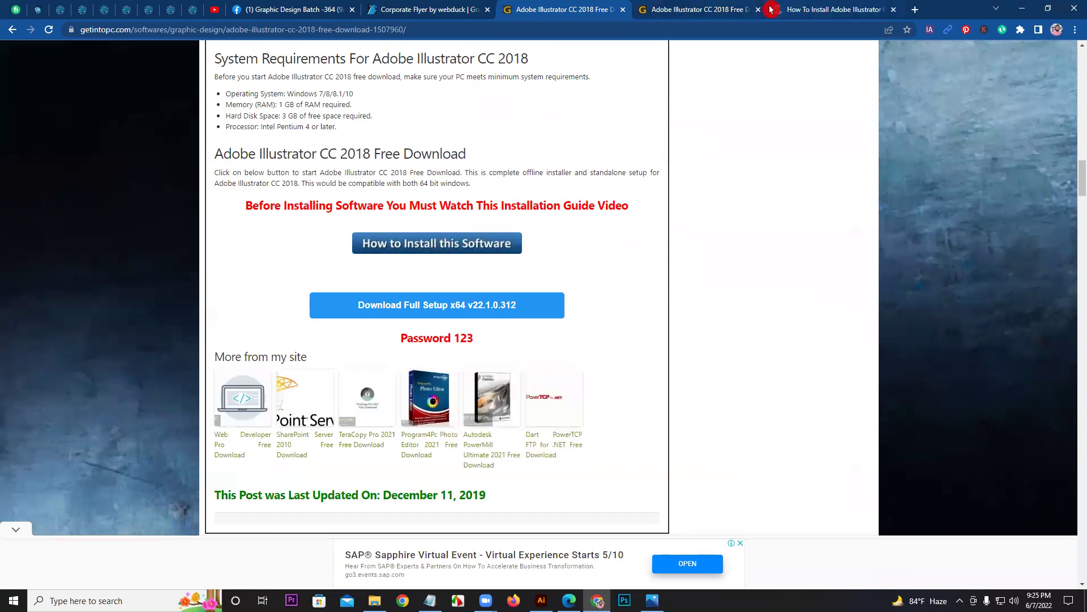
left_click(735, 9)
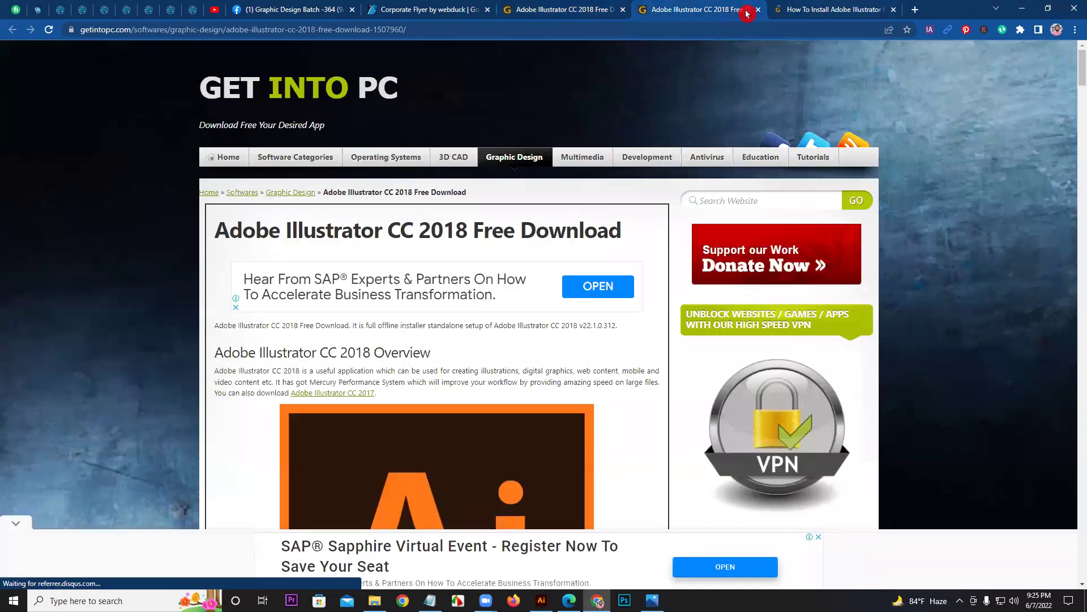
left_click(583, 9)
Step: Close the duplicate tab, play the installation video, and cancel the video guide download
left_click(758, 9)
left_click(702, 9)
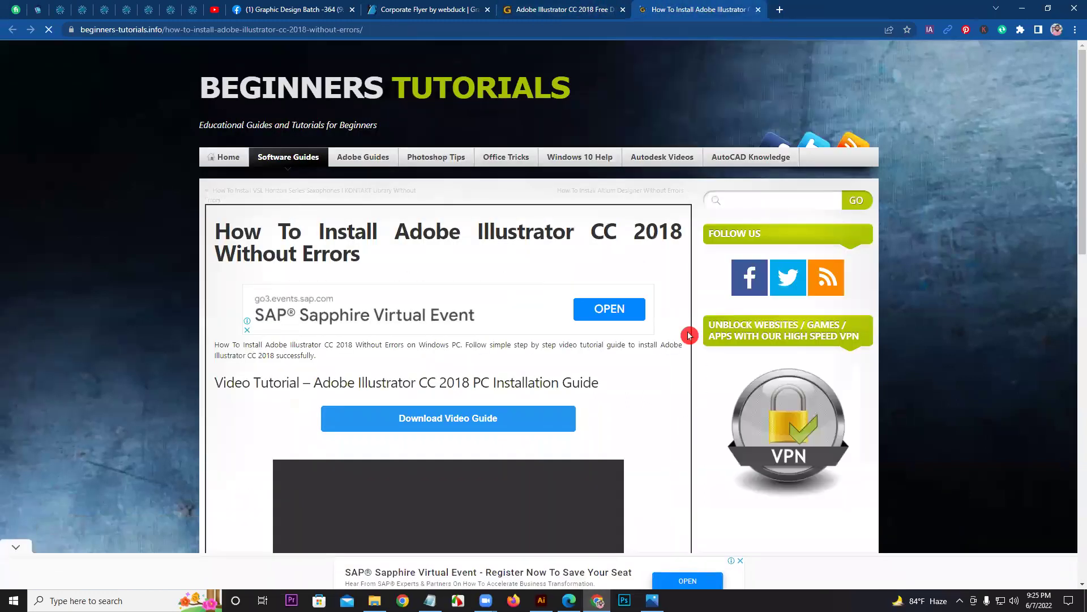
left_click_drag(1078, 240, 1079, 300)
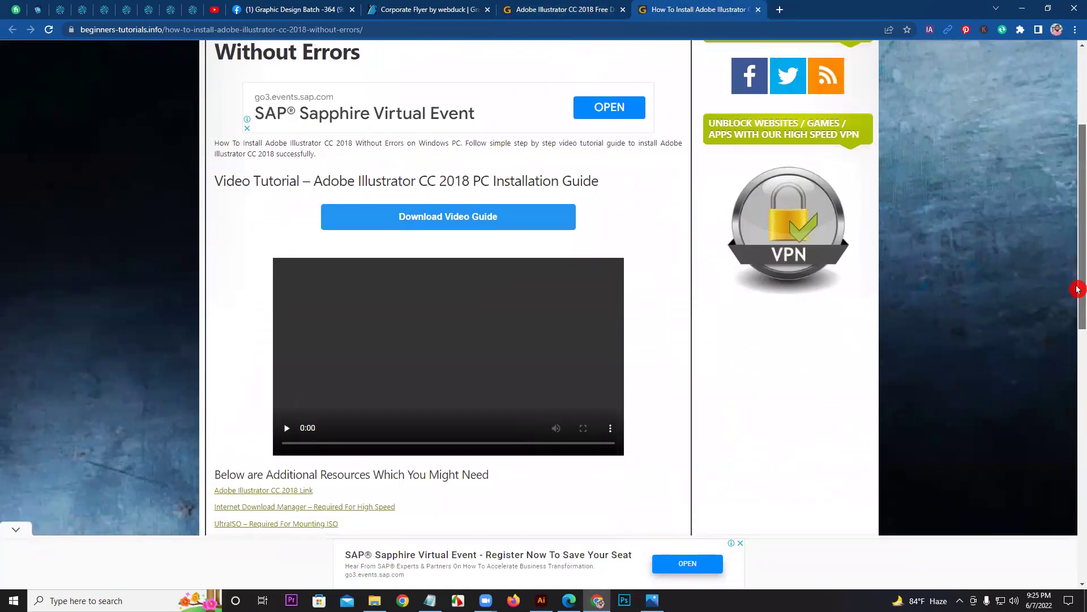
left_click(284, 424)
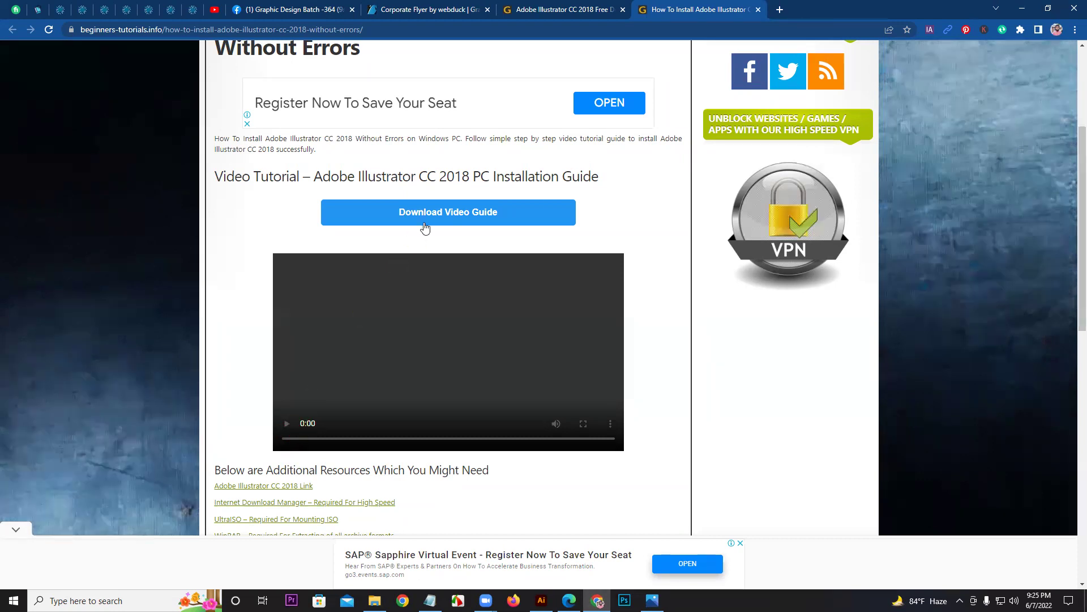
left_click(436, 219)
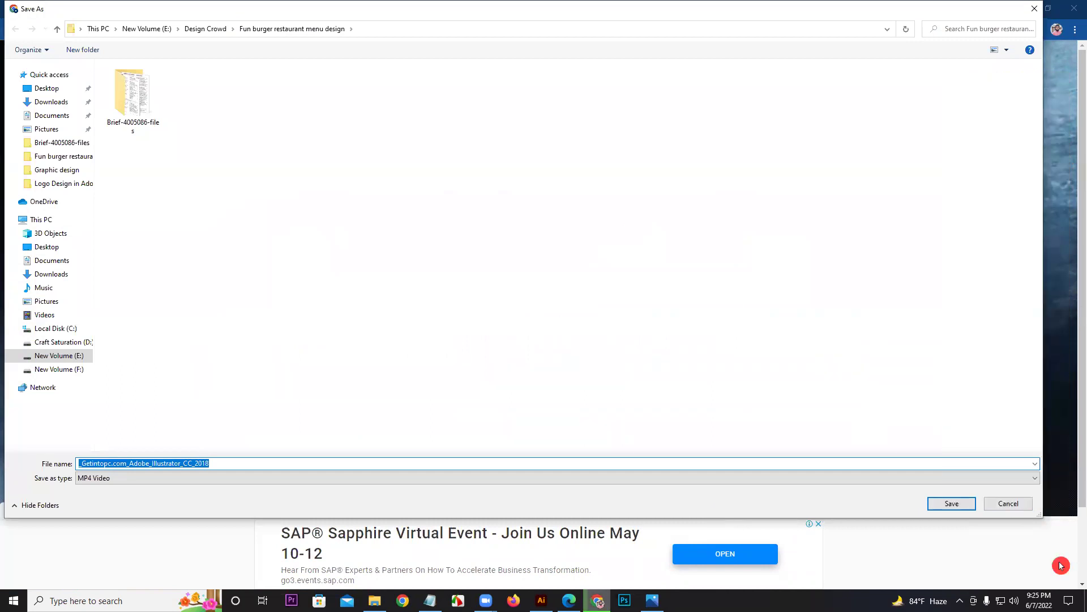
left_click(1016, 505)
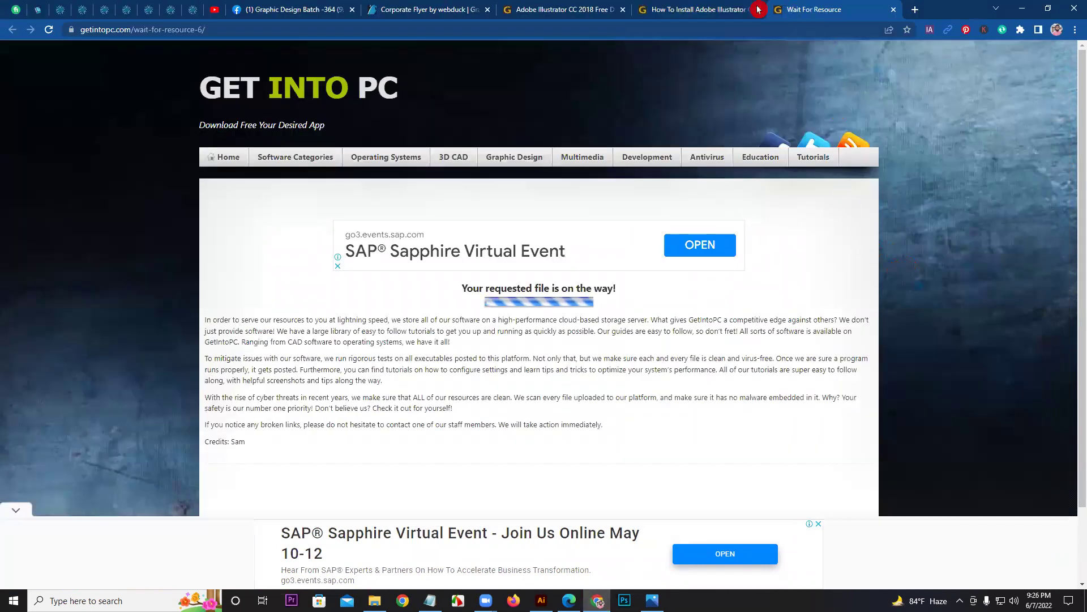
Step: Reload the installation guide page and play the installation video again
left_click(718, 9)
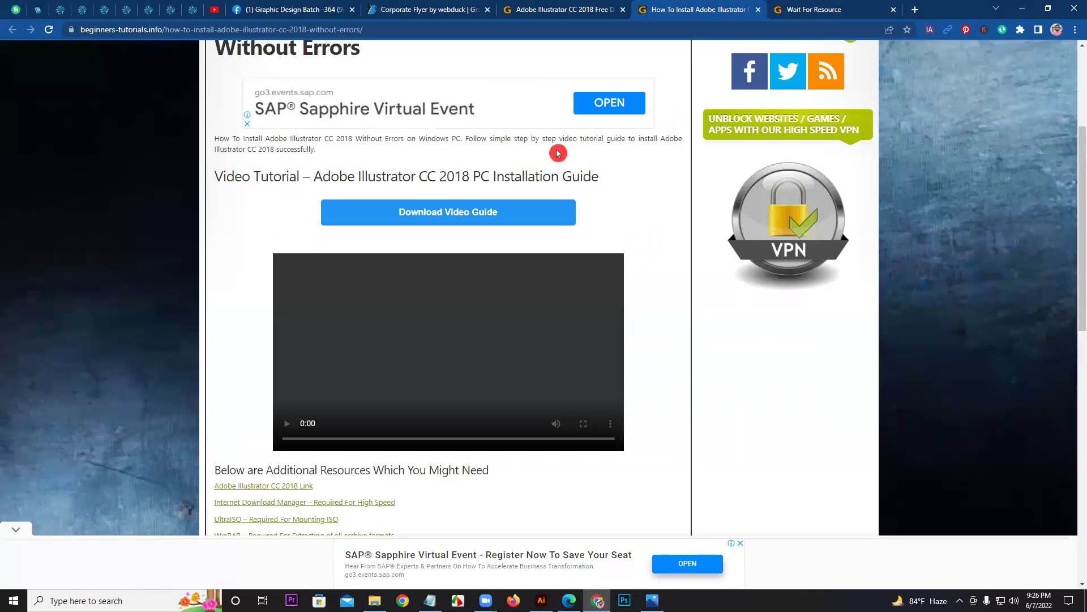
left_click(581, 9)
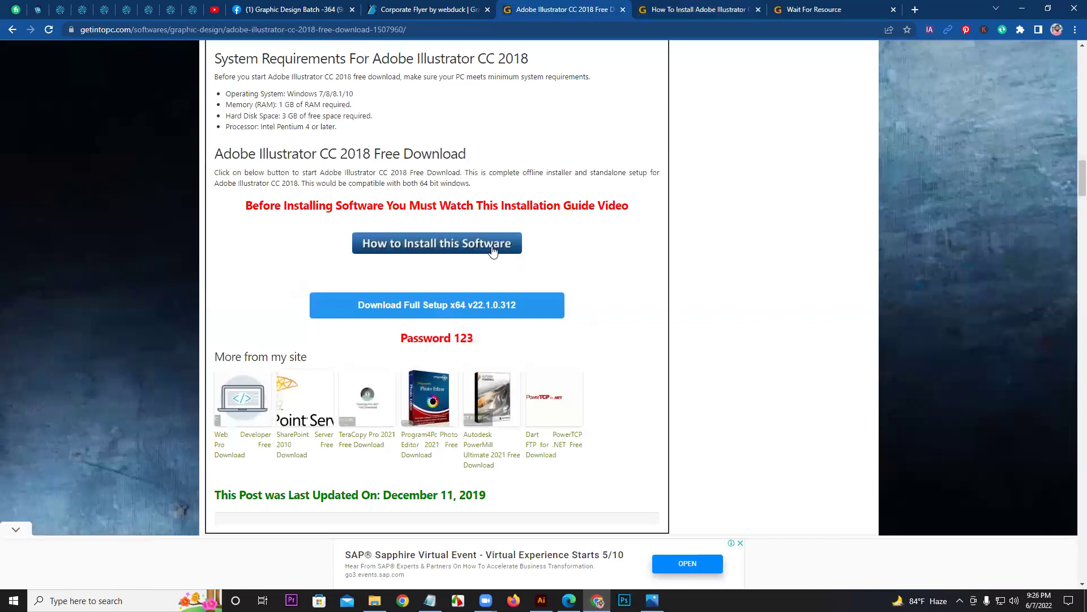
left_click(785, 9)
left_click(682, 10)
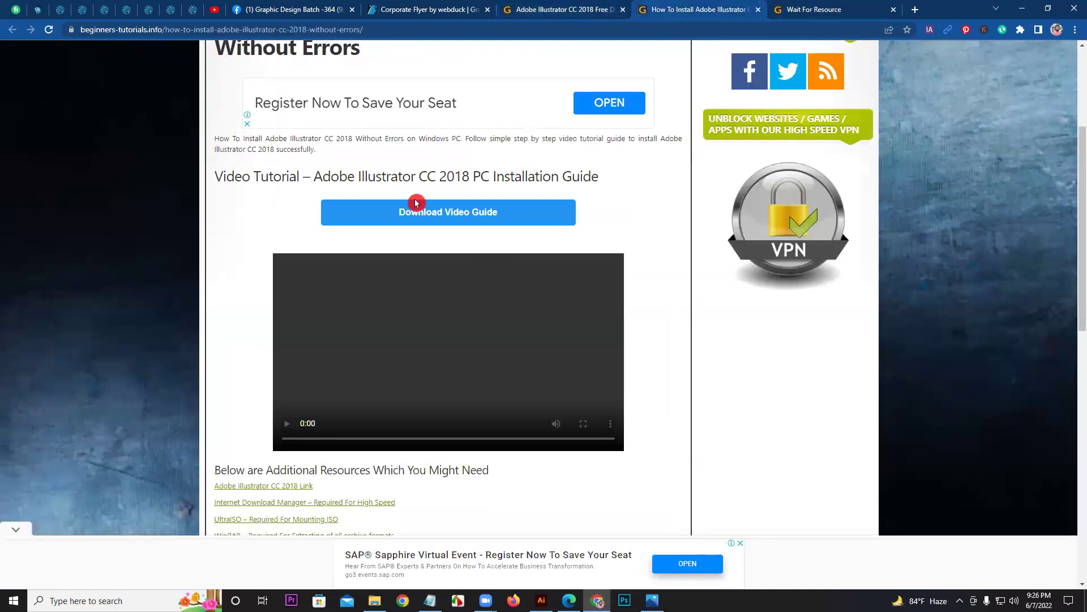
left_click(49, 36)
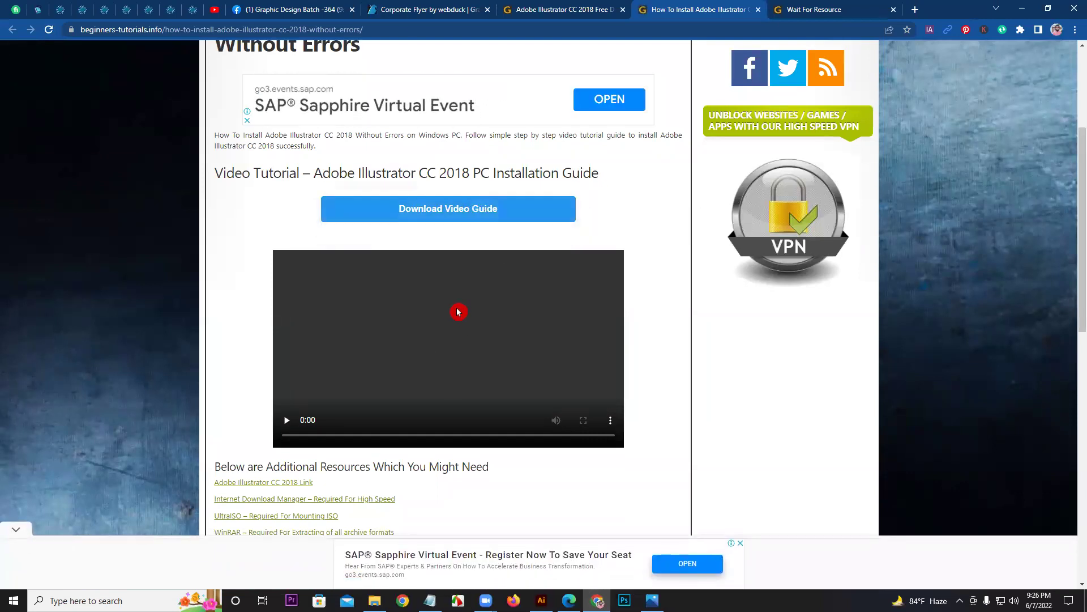
left_click(285, 419)
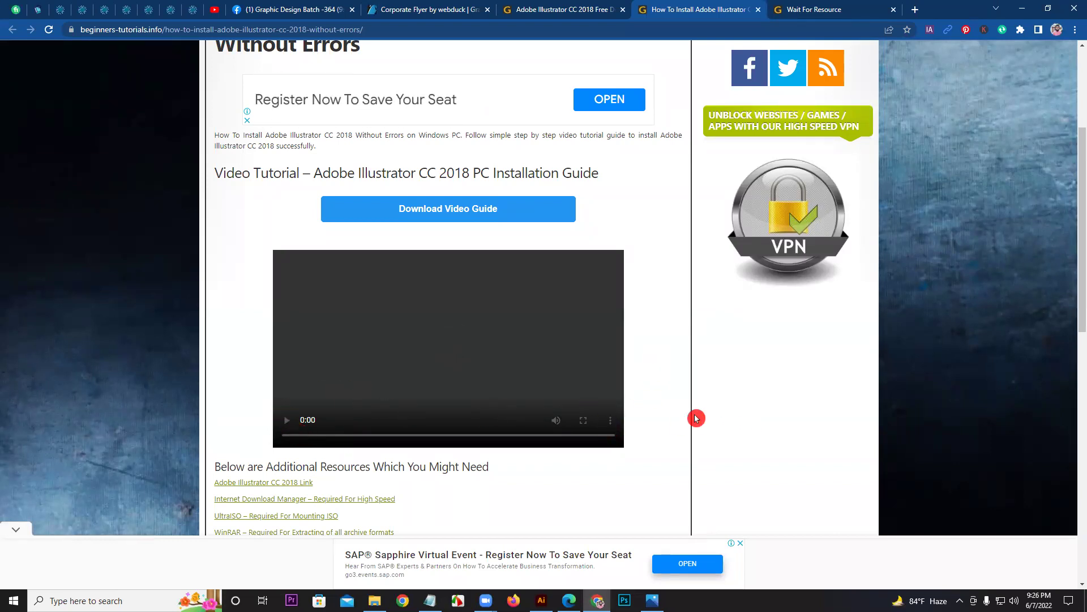
left_click(260, 490)
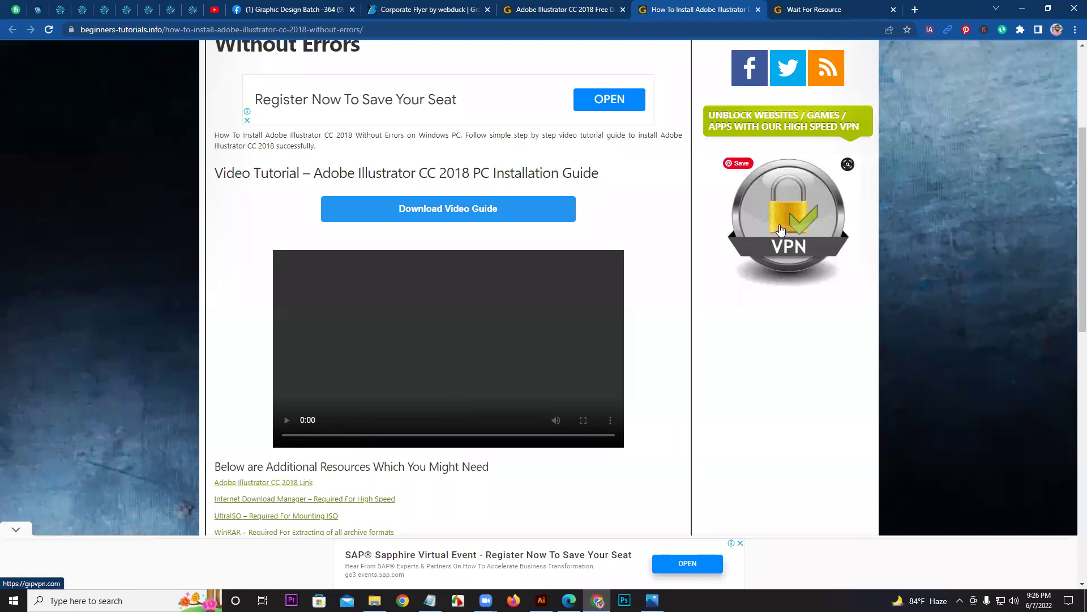
Step: Scroll through the installation guide page, then go back to the Illustrator download page
left_click(683, 171)
scroll(1079, 310, "down", 2)
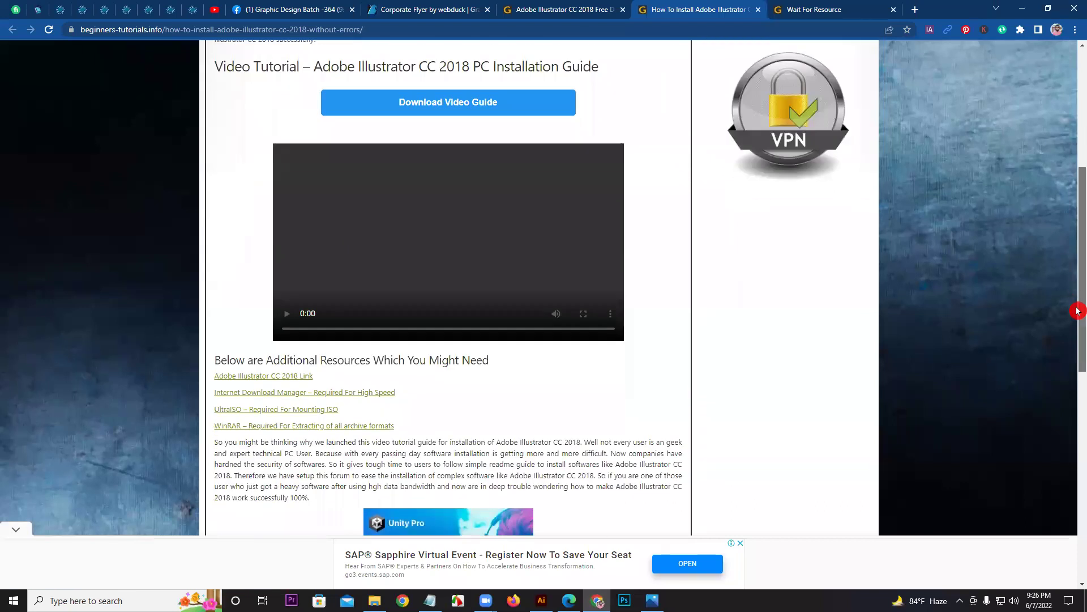
left_click_drag(1077, 311, 1077, 308)
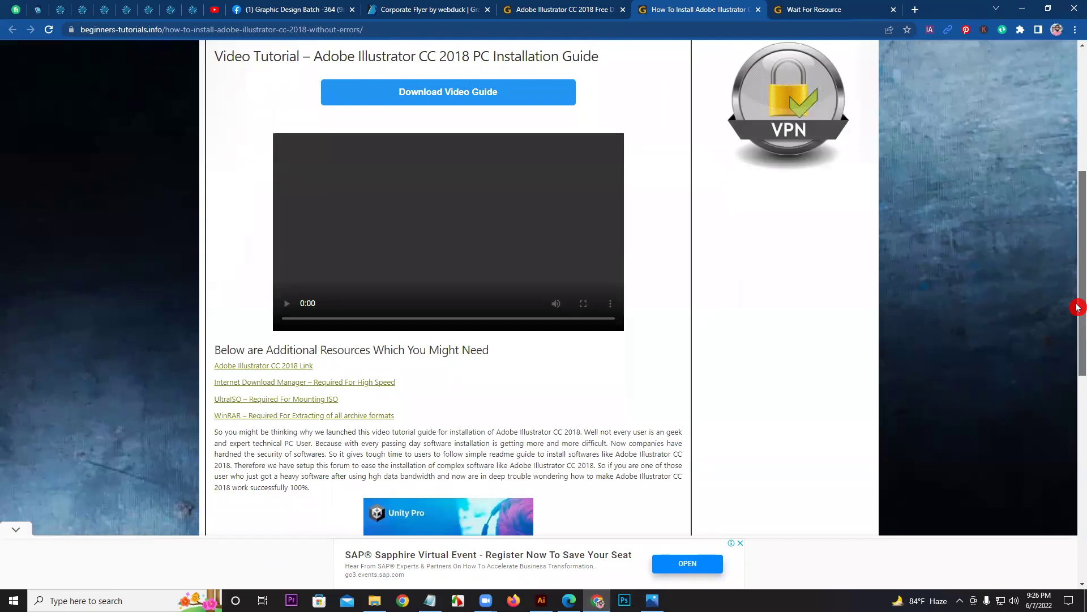
left_click_drag(1078, 308, 738, 408)
left_click(276, 374)
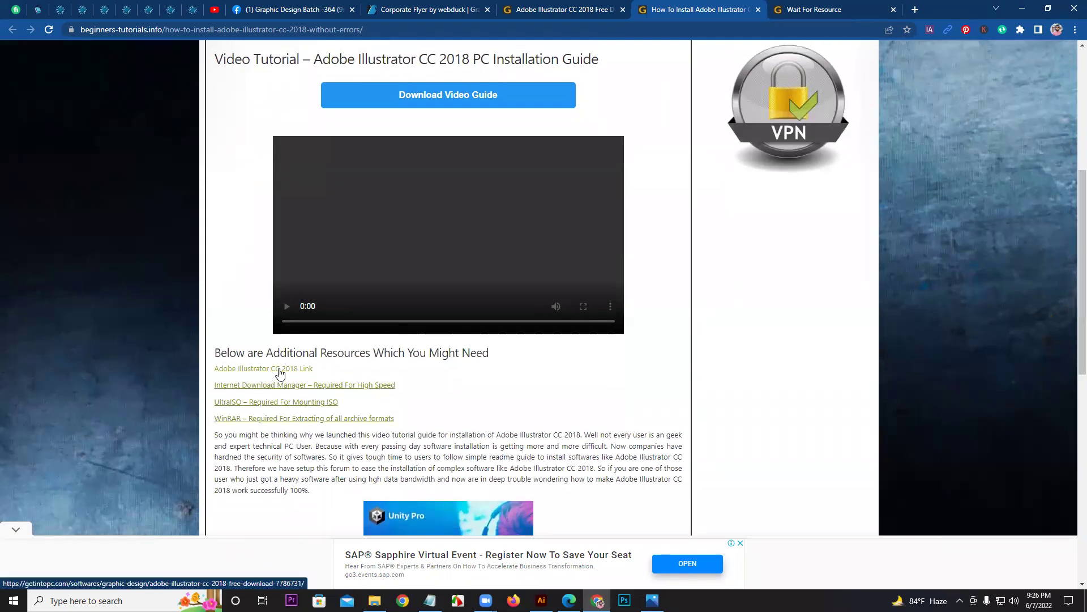
left_click(651, 225)
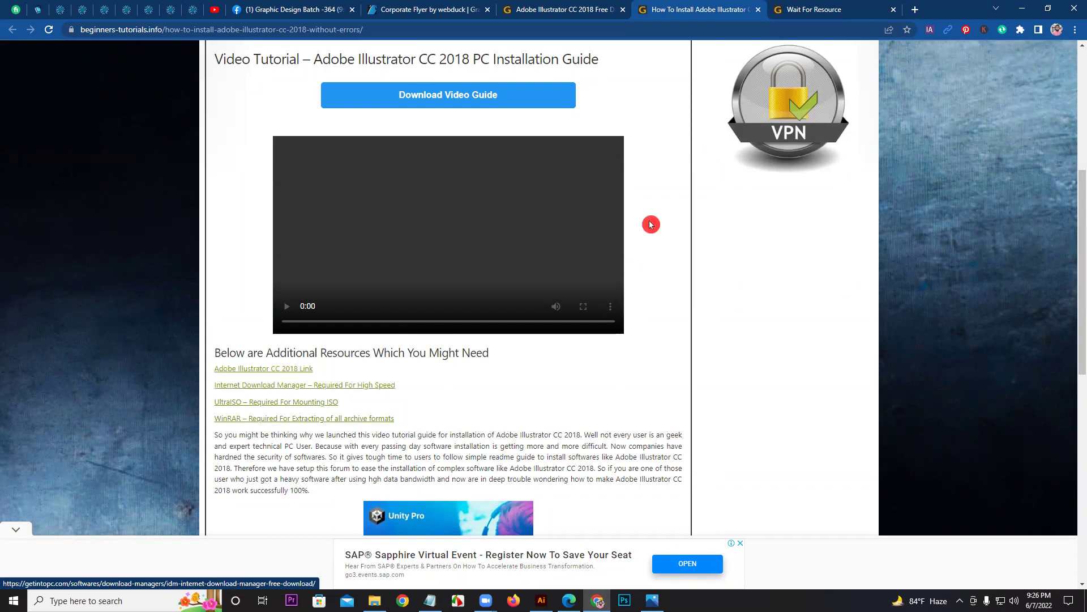
left_click(589, 9)
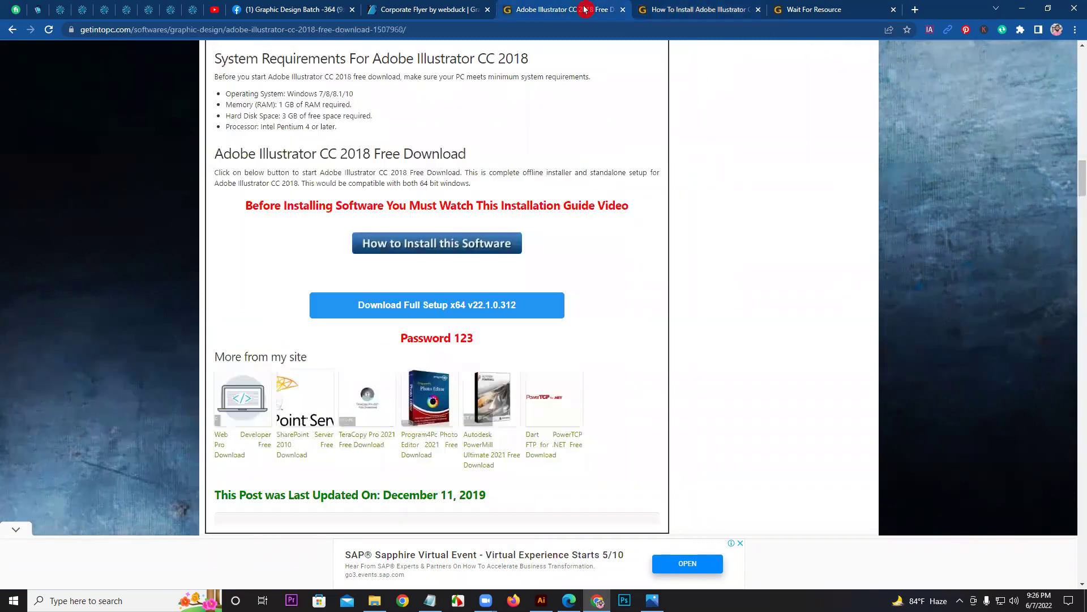
left_click(741, 9)
left_click(597, 9)
Step: Start the Full Setup x64 v22.1.0.312 download, then cancel its Save As dialog
left_click(422, 313)
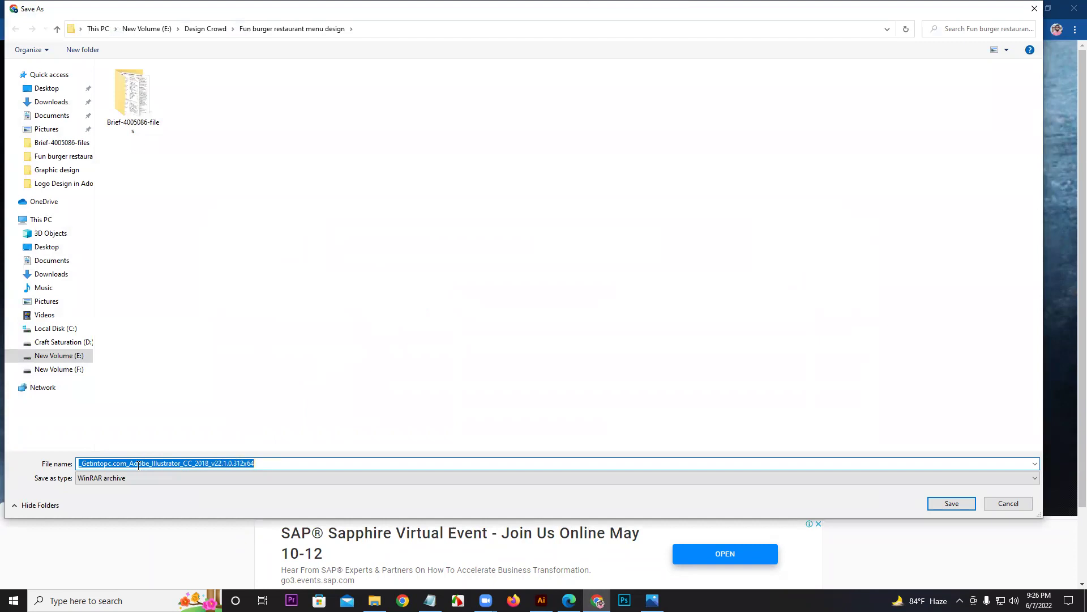
left_click(143, 462)
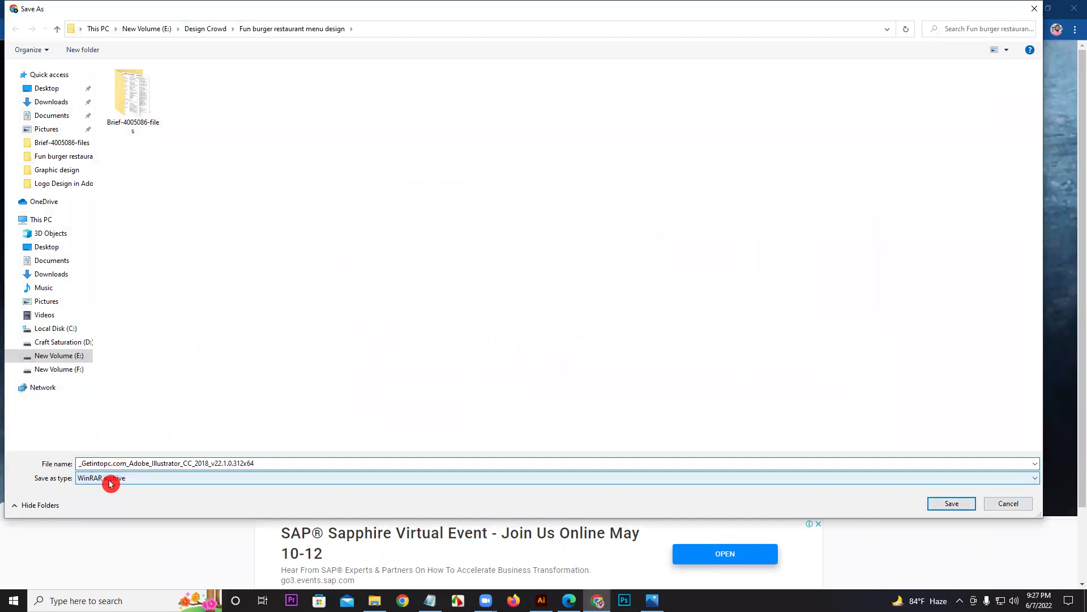
left_click(994, 506)
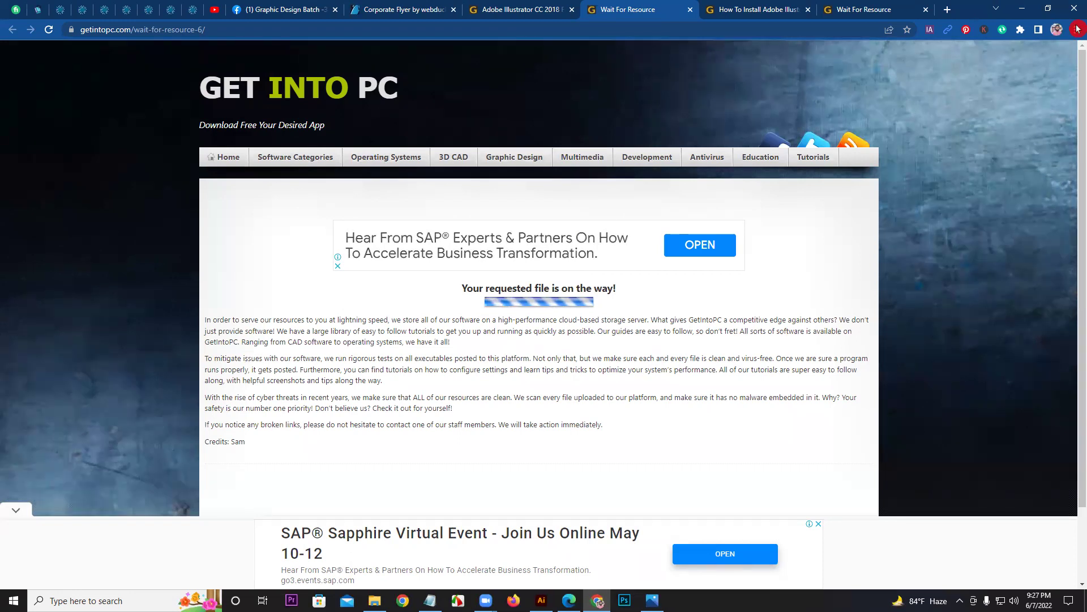
scroll(1076, 130, "down", 2)
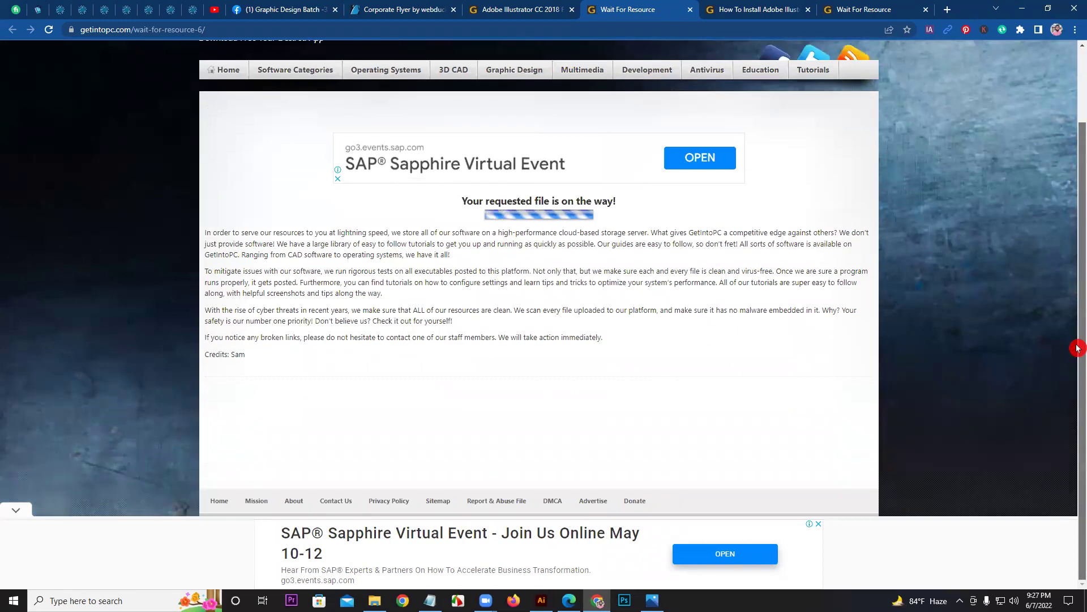
left_click(545, 9)
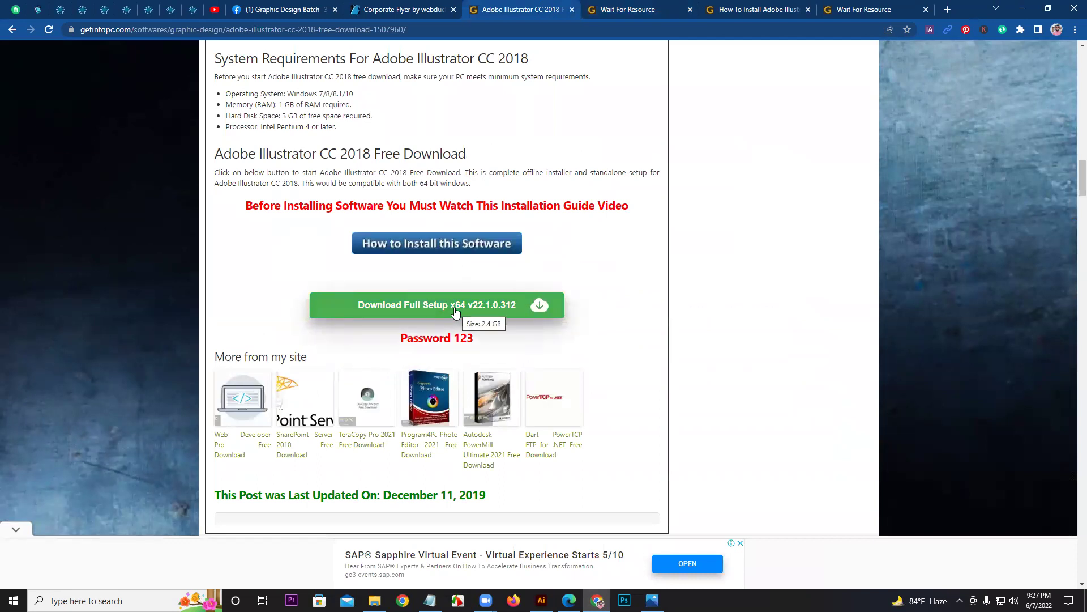
left_click(409, 299)
left_click(848, 258)
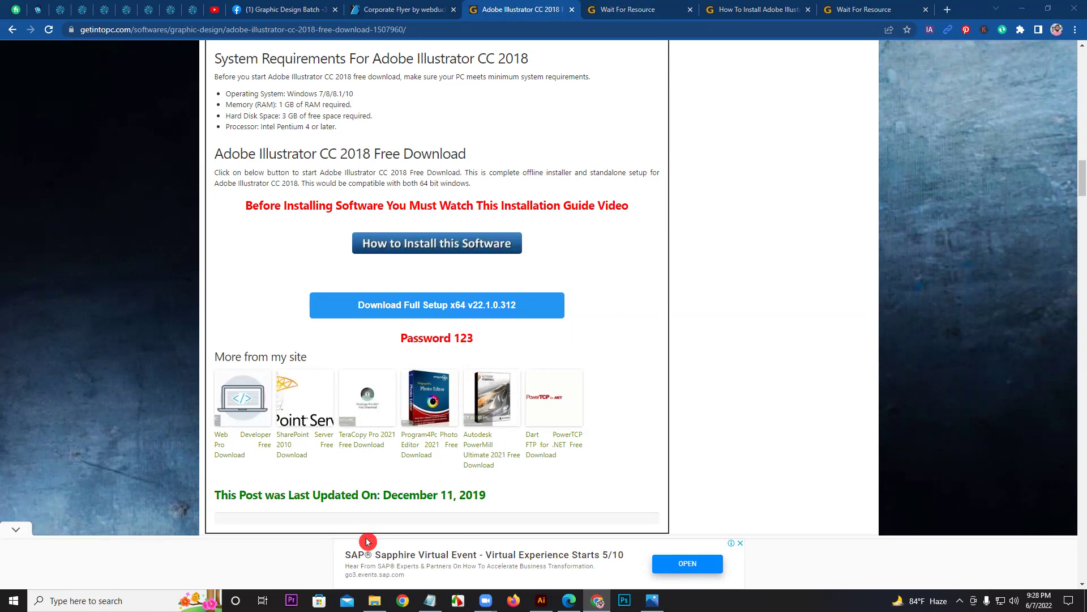
mouse_move(1077, 184)
left_mouse_down()
mouse_move(1077, 208)
mouse_move(1078, 180)
mouse_move(1064, 178)
left_mouse_up()
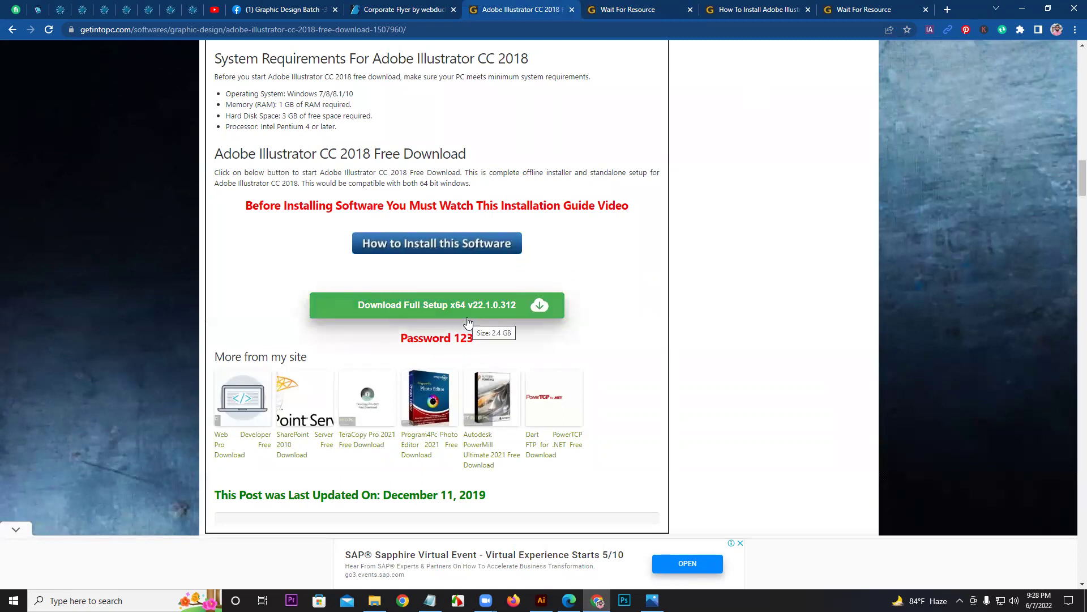
left_click_drag(1077, 190, 1076, 68)
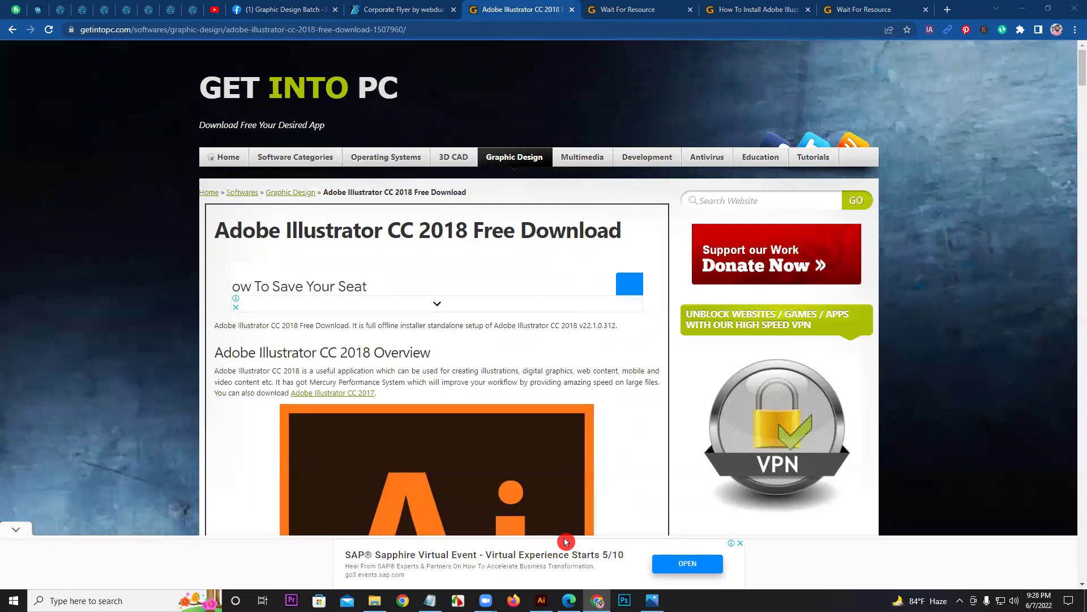
Step: Copy the download page URL and post it as a comment on the Graphic Design Class 09 post
key("ctrl+l")
key("ctrl+c")
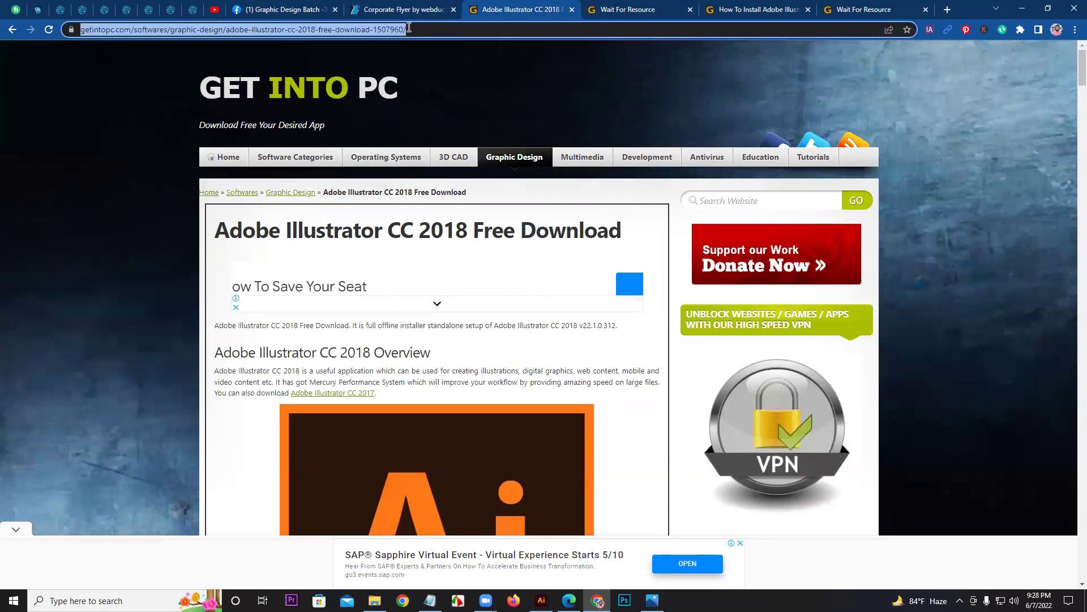
left_click(315, 596)
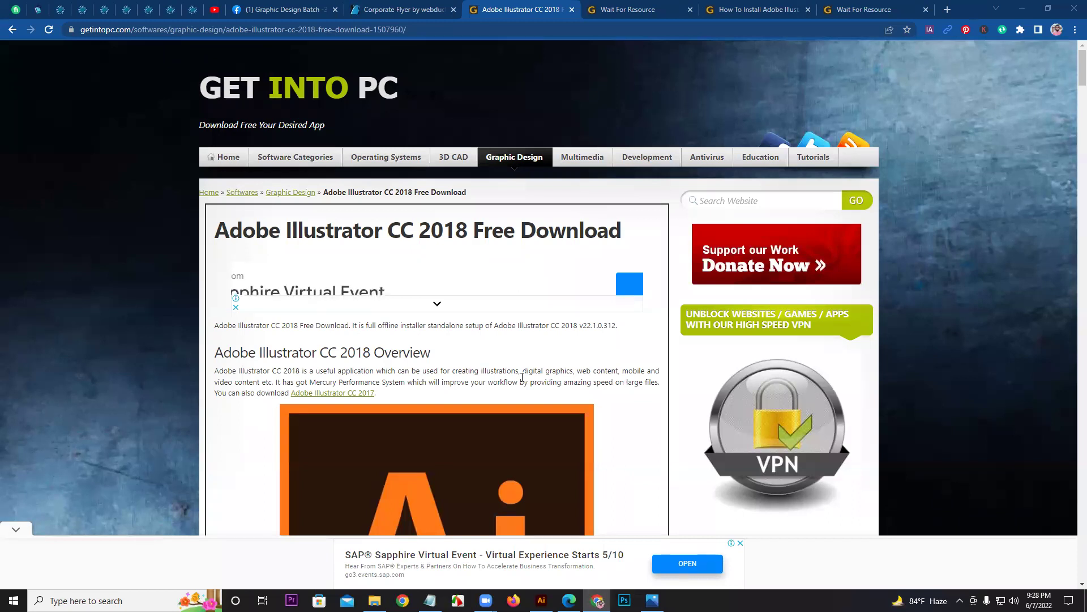
left_click(323, 9)
left_click_drag(1078, 434, 1077, 51)
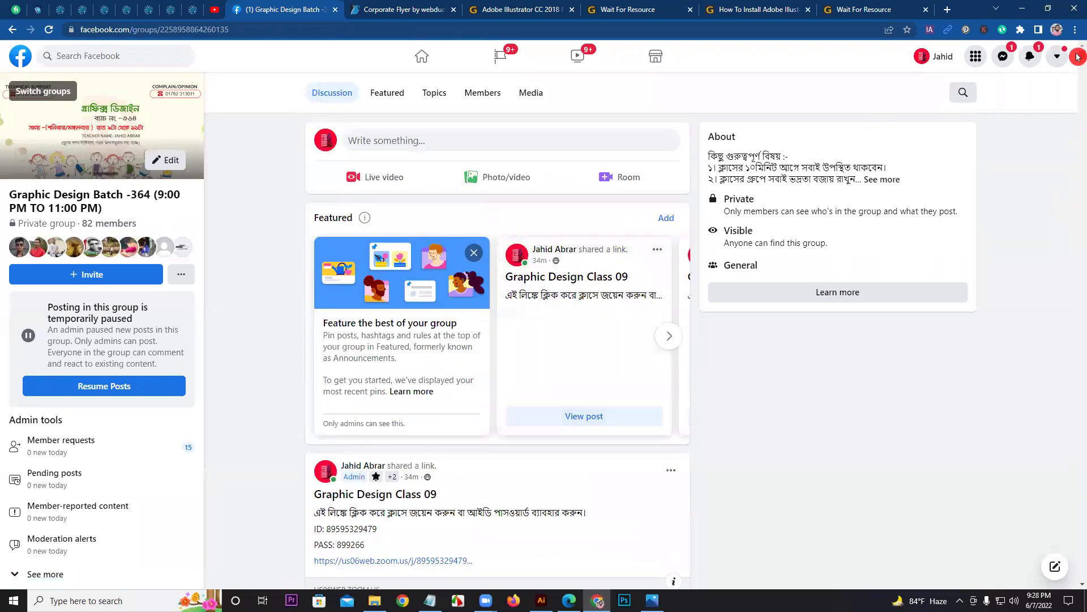
scroll(1077, 56, "down", 3)
scroll(1077, 57, "up", 1)
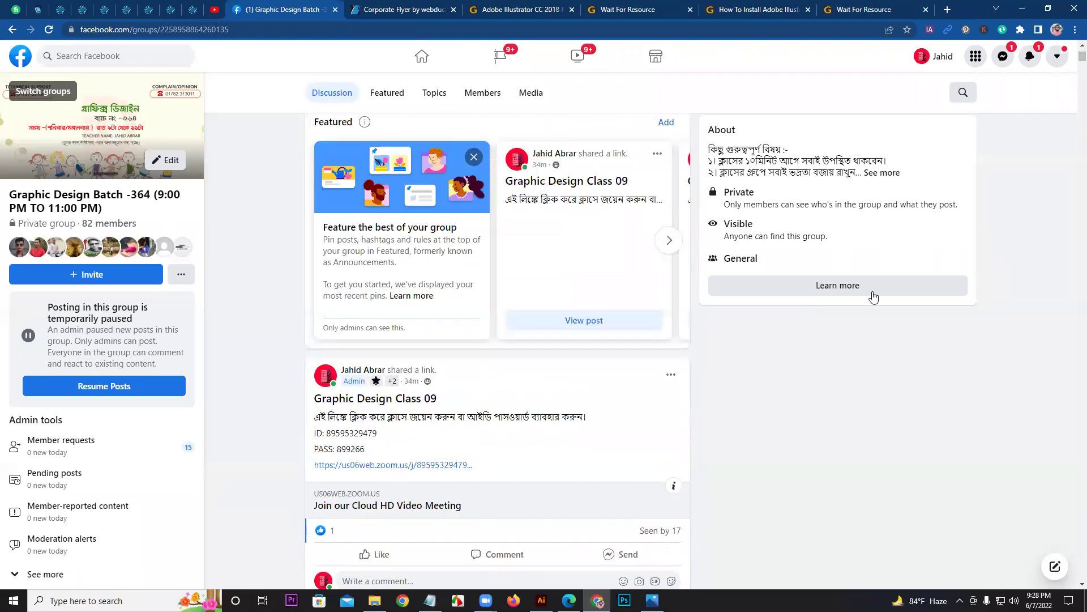
left_click_drag(1078, 57, 1078, 59)
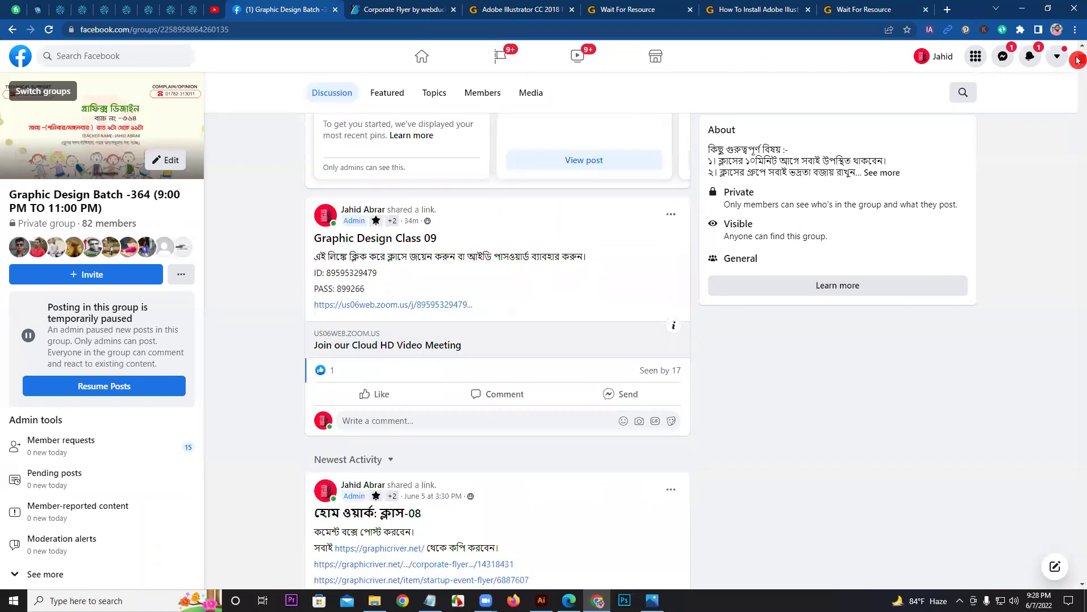
left_click(473, 419)
key("ctrl+v")
key("Return")
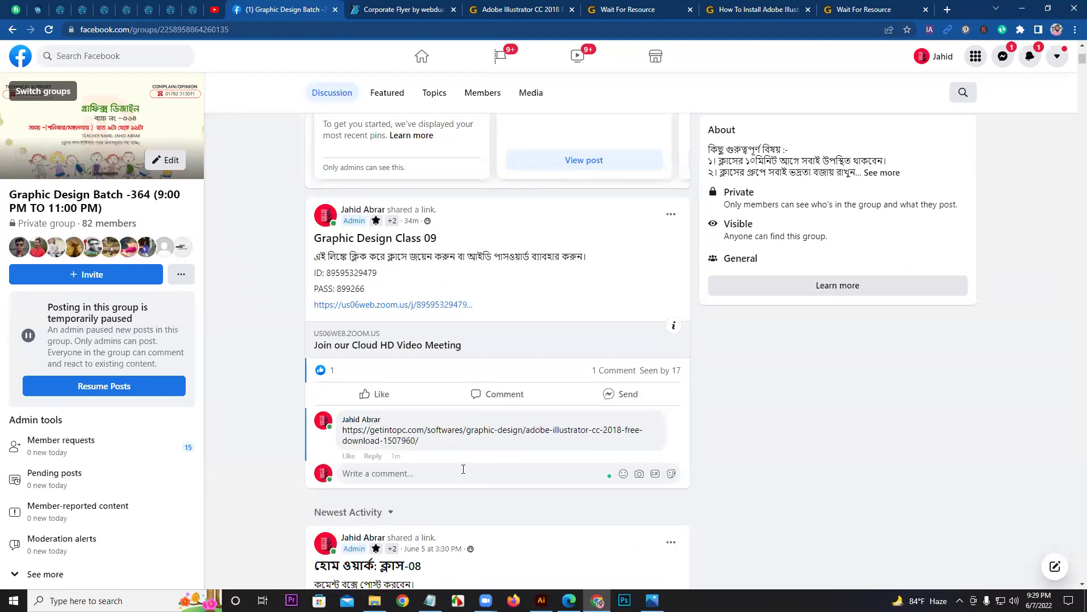
Step: Close the five leftover browser tabs and bring Illustrator to the front
left_click(656, 534)
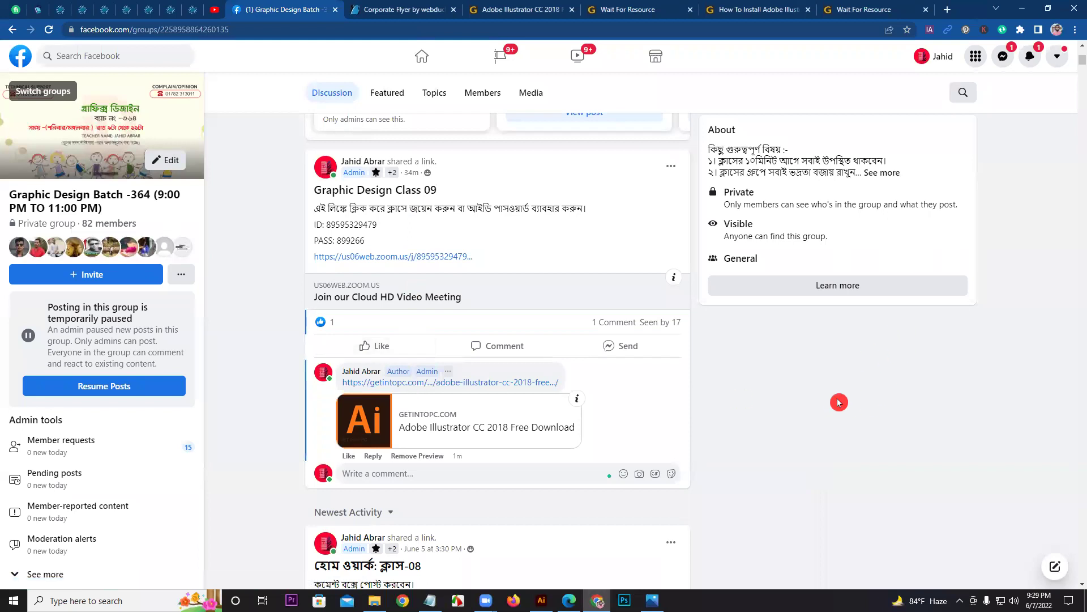
left_click(454, 10)
left_click(454, 11)
left_click(455, 10)
left_click(454, 10)
left_click(454, 10)
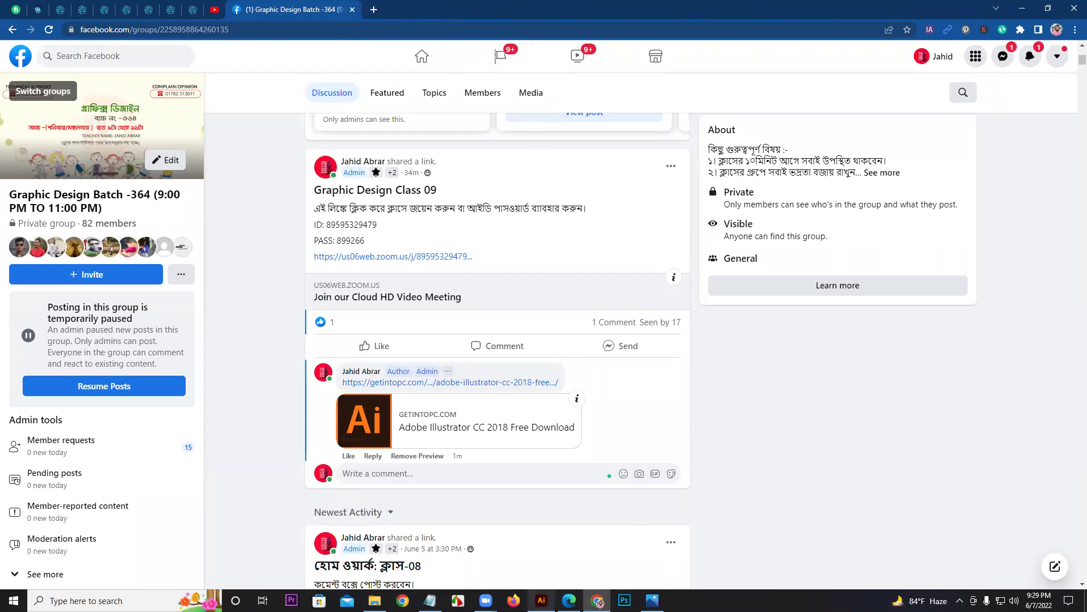
left_click(541, 600)
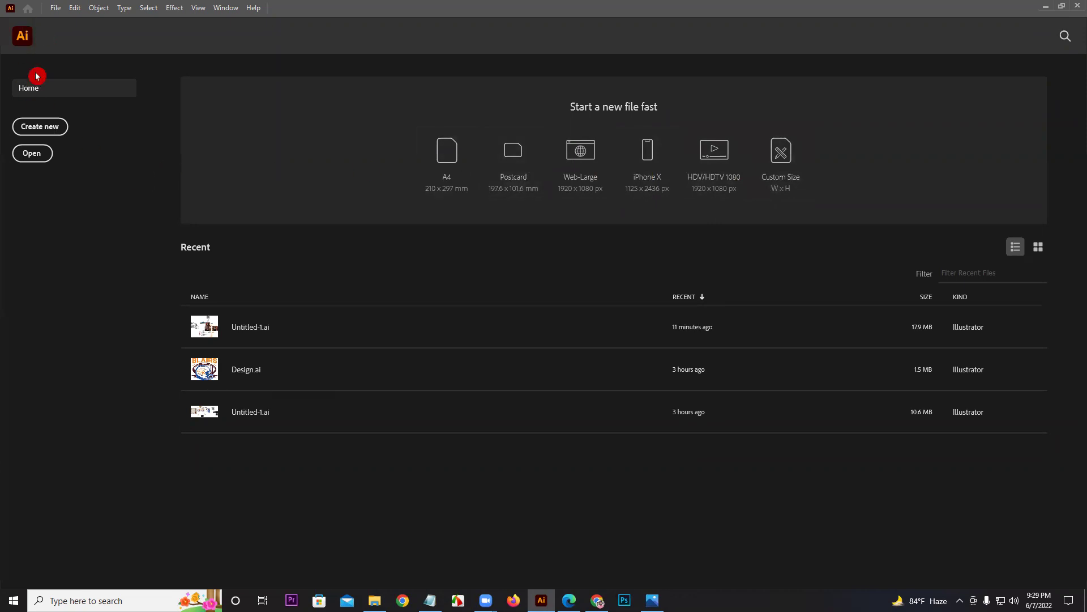
Step: Choose Create new on Illustrator's Home screen to bring up the New Document dialog
left_click(38, 130)
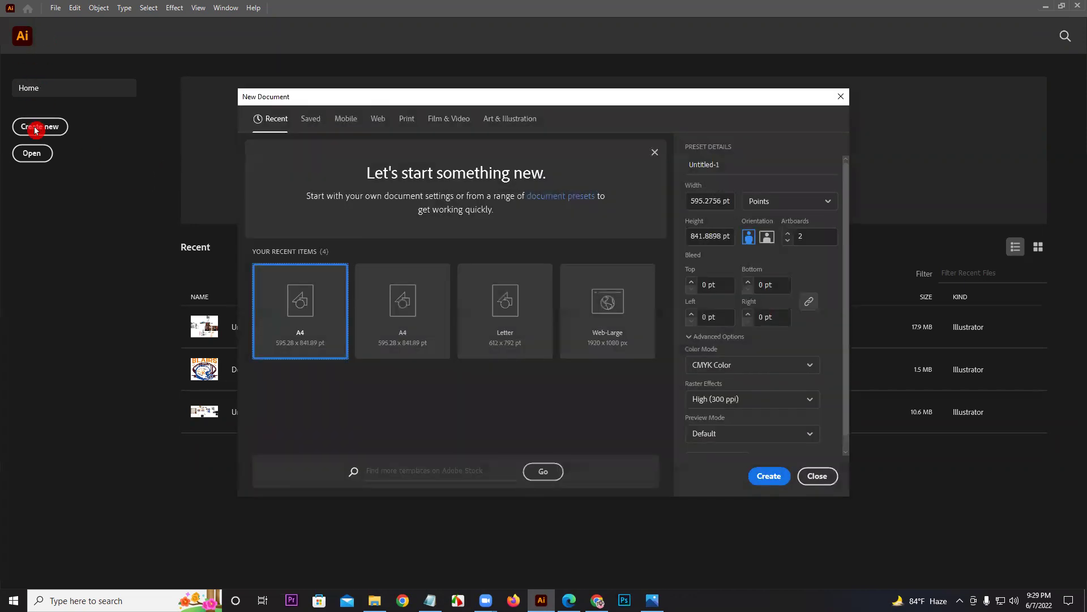
Step: Reopen New Document via File > New and open More Settings for the A4, 2-artboard document
left_click(841, 98)
left_click(59, 9)
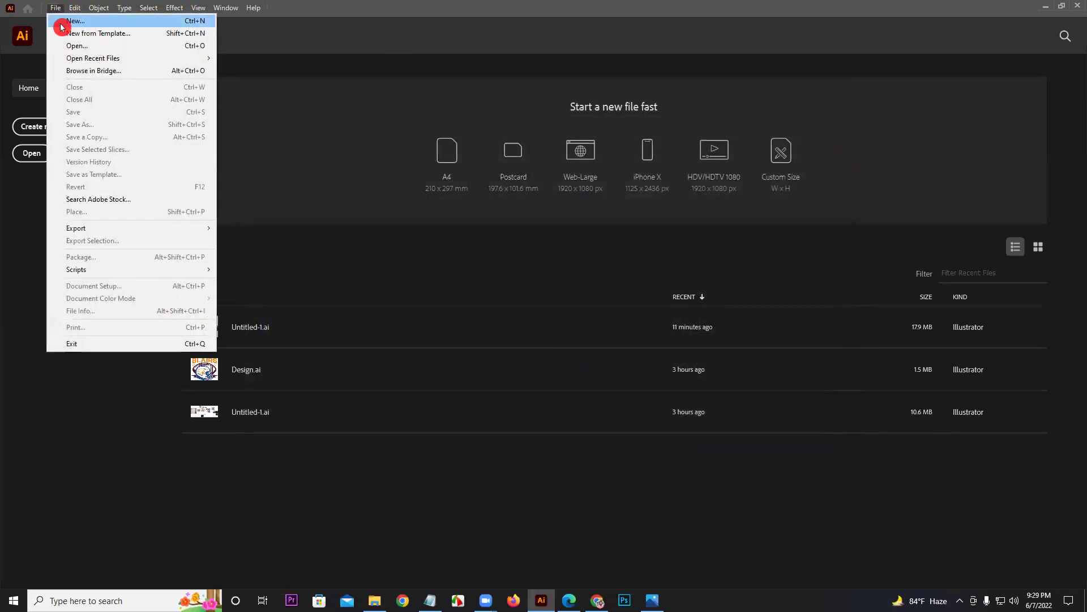
left_click(61, 25)
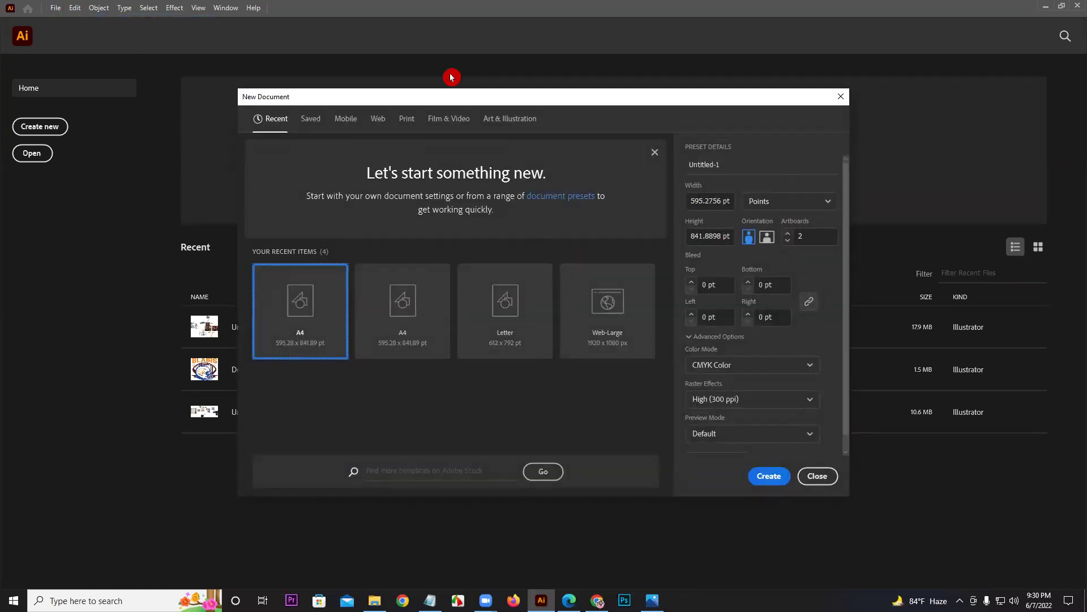
left_click_drag(435, 100, 394, 88)
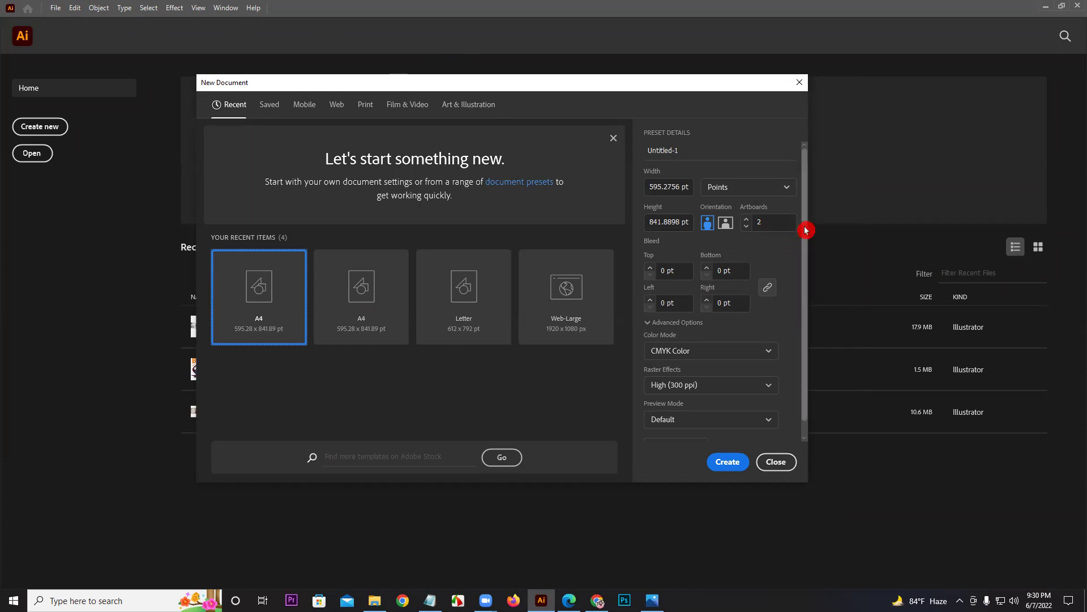
left_click_drag(806, 229, 808, 267)
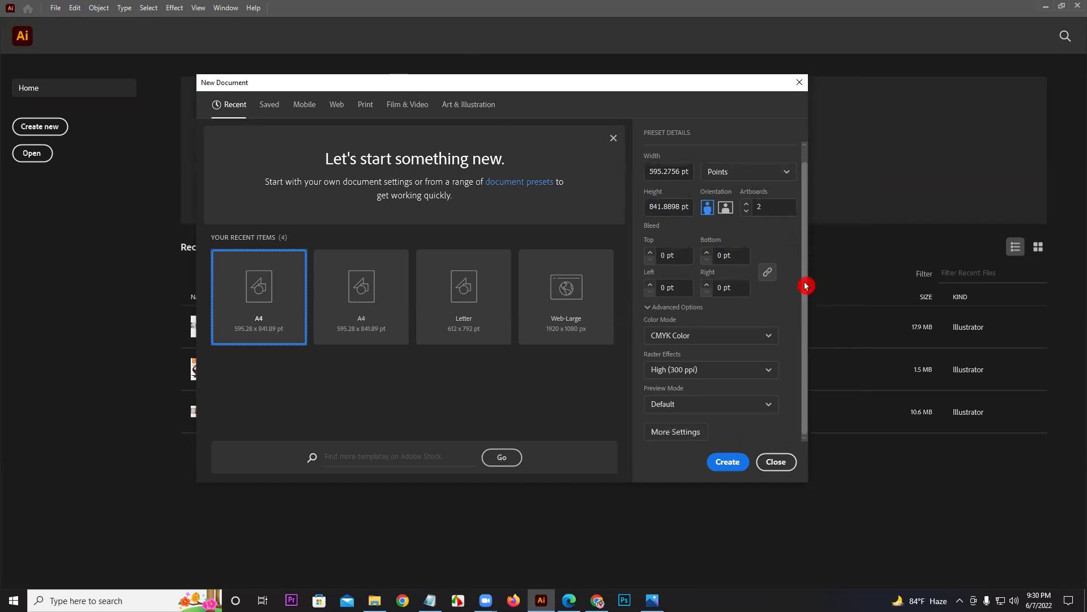
left_click(676, 431)
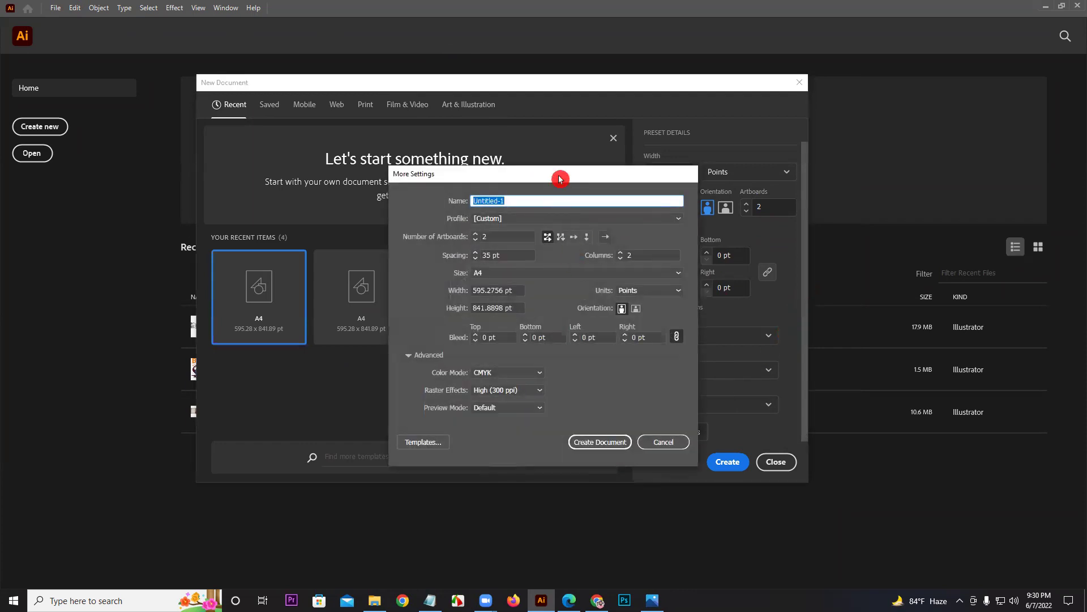
Step: Reposition More Settings, review the A4 Size, Width, Height and Bleed fields, then cancel unchanged
left_click_drag(560, 179, 493, 115)
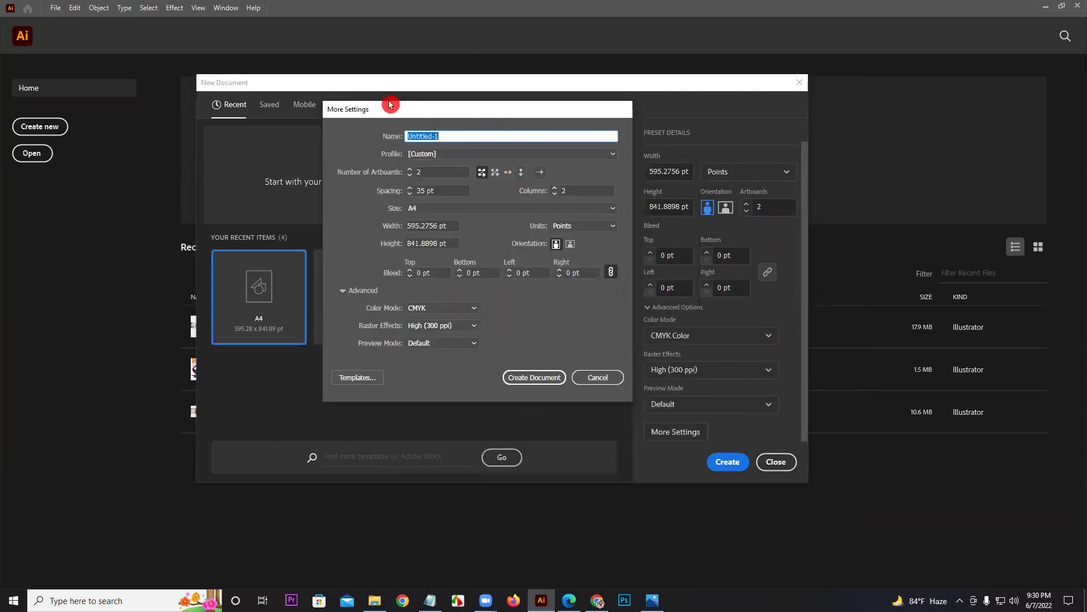
left_click_drag(391, 104, 352, 78)
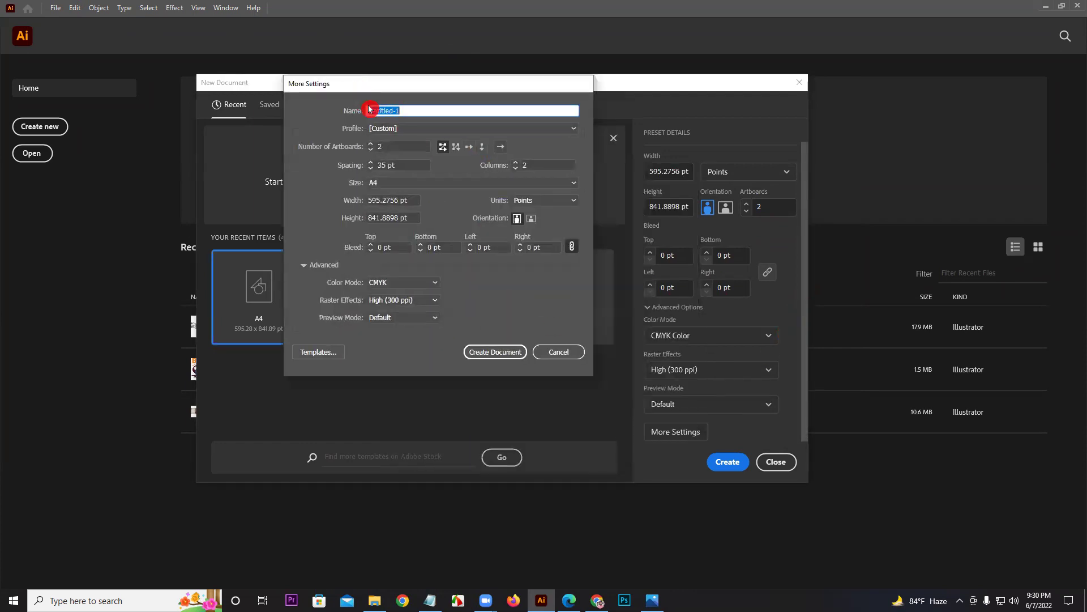
left_click(397, 135)
left_click(395, 130)
left_click(400, 186)
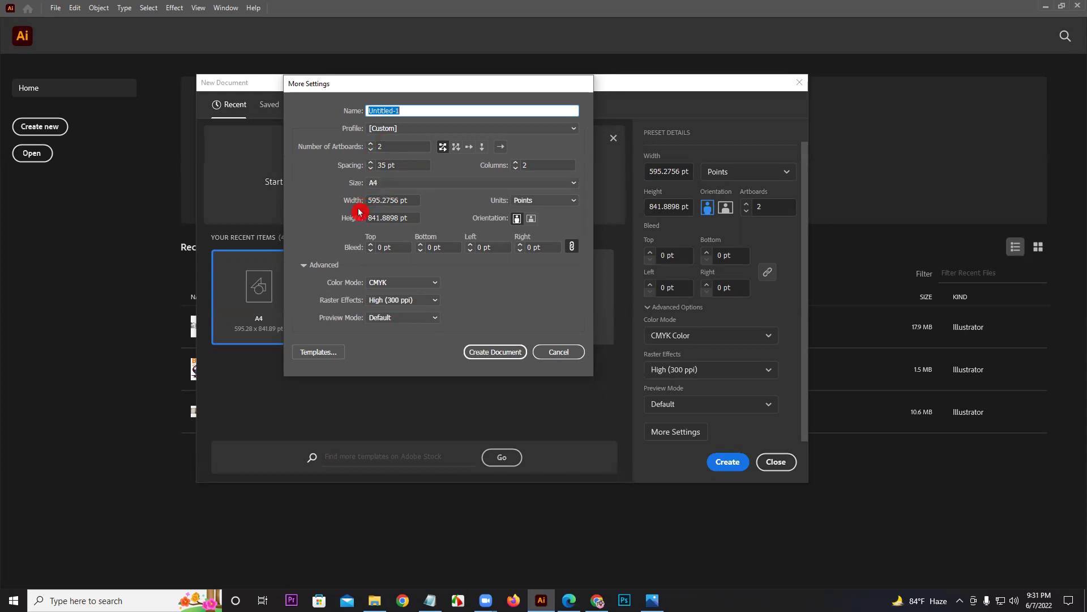
left_click(377, 240)
left_click(377, 244)
left_click(475, 250)
left_click_drag(483, 85, 534, 104)
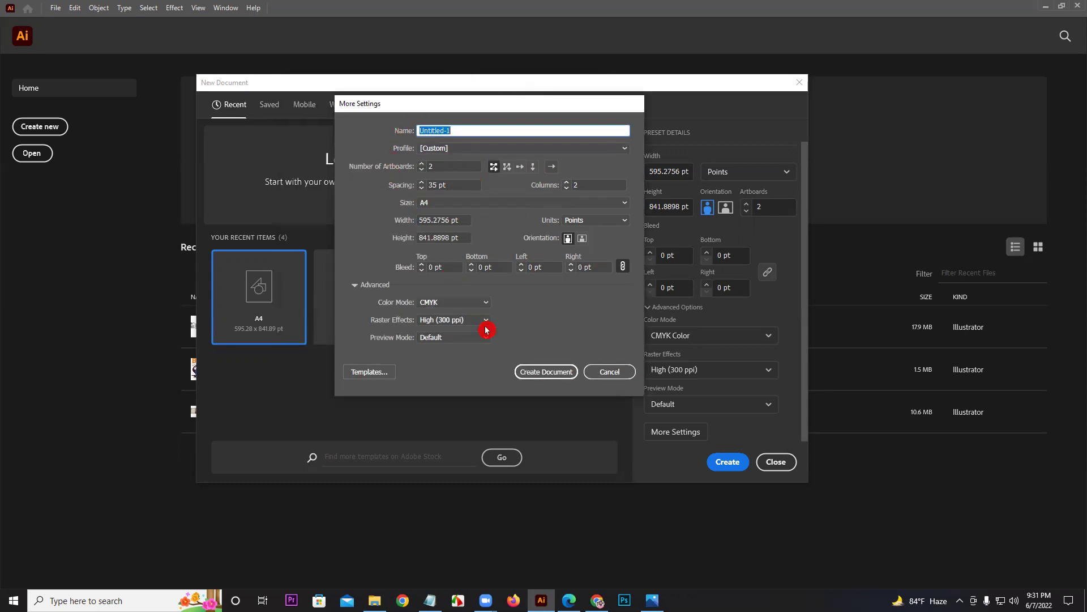
left_click(625, 373)
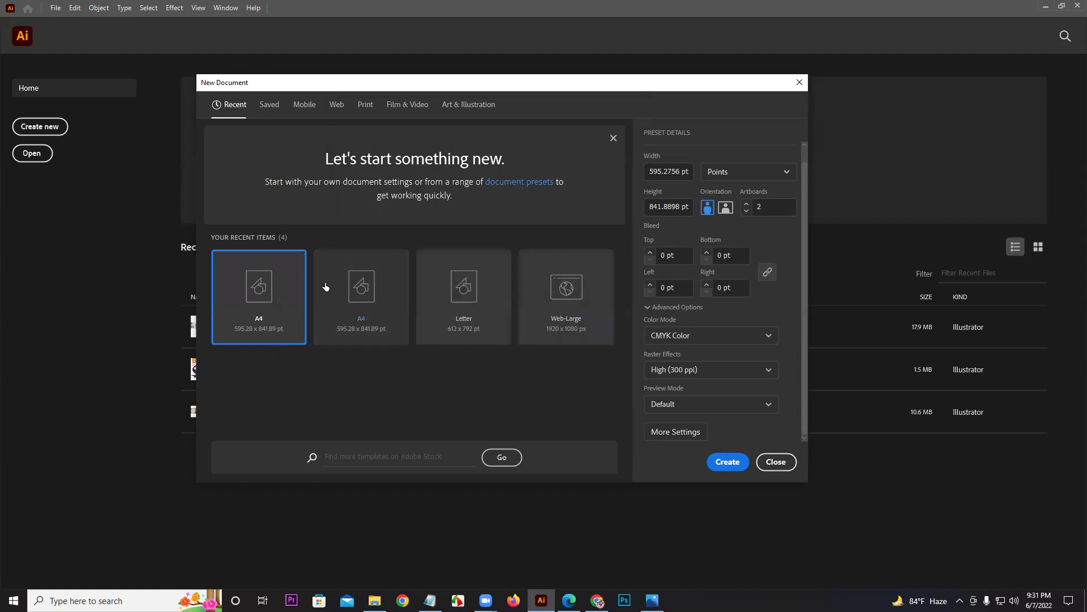
Step: Browse the Saved, Mobile, Web, Print, Film & Video and Art & Illustration presets, then return to Recent
left_click(270, 108)
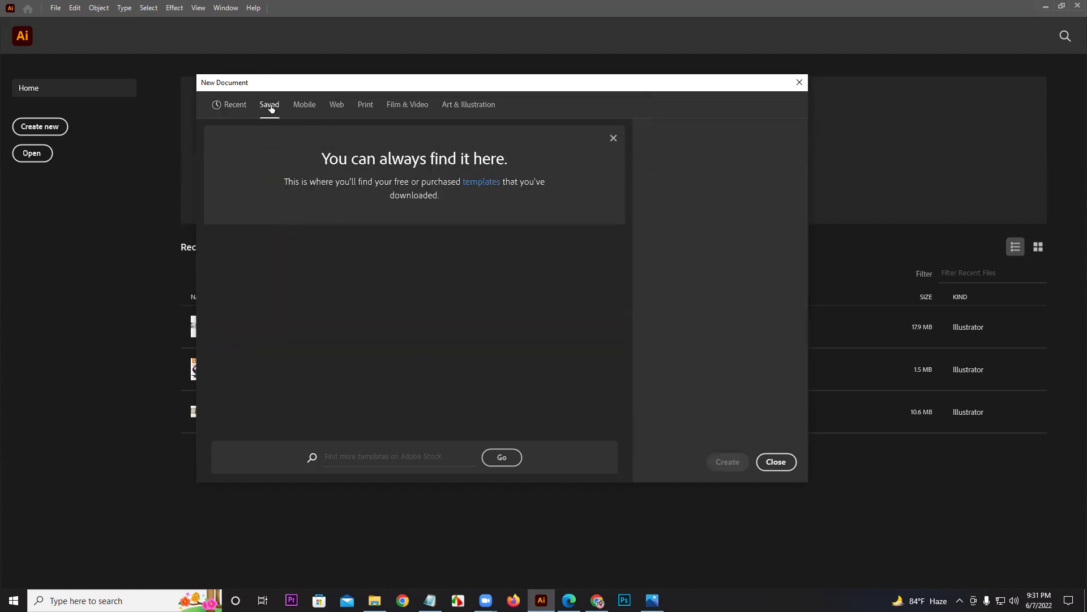
left_click(236, 105)
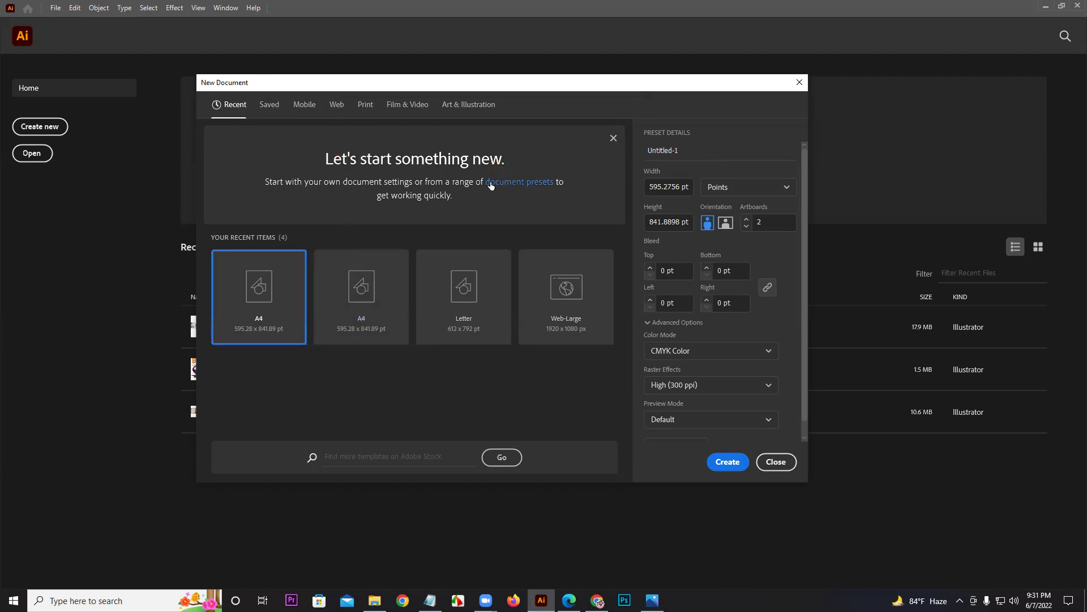
left_click(304, 105)
left_click(272, 107)
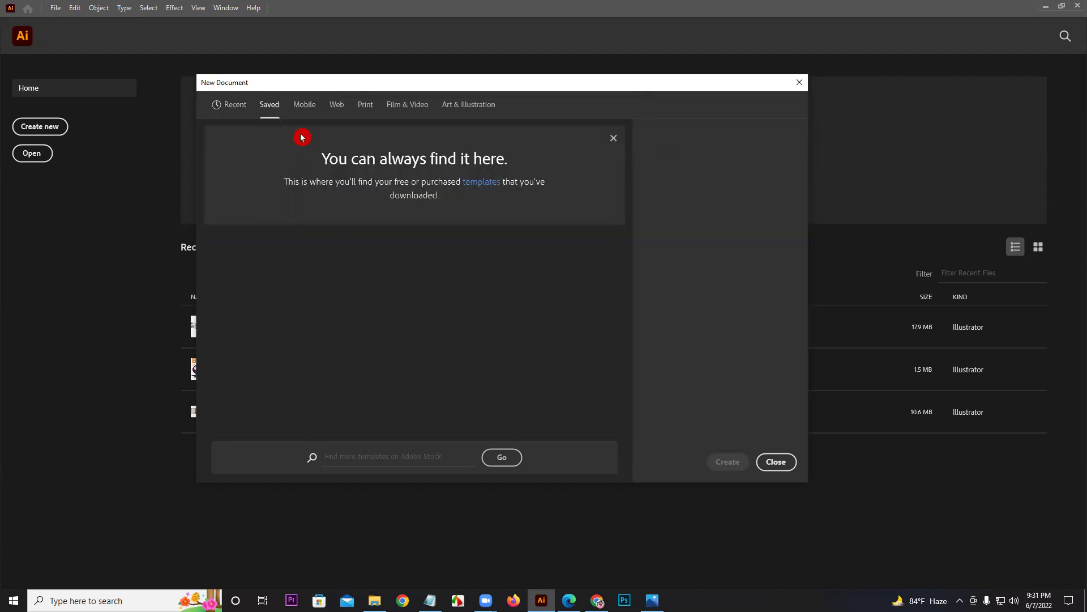
left_click(295, 106)
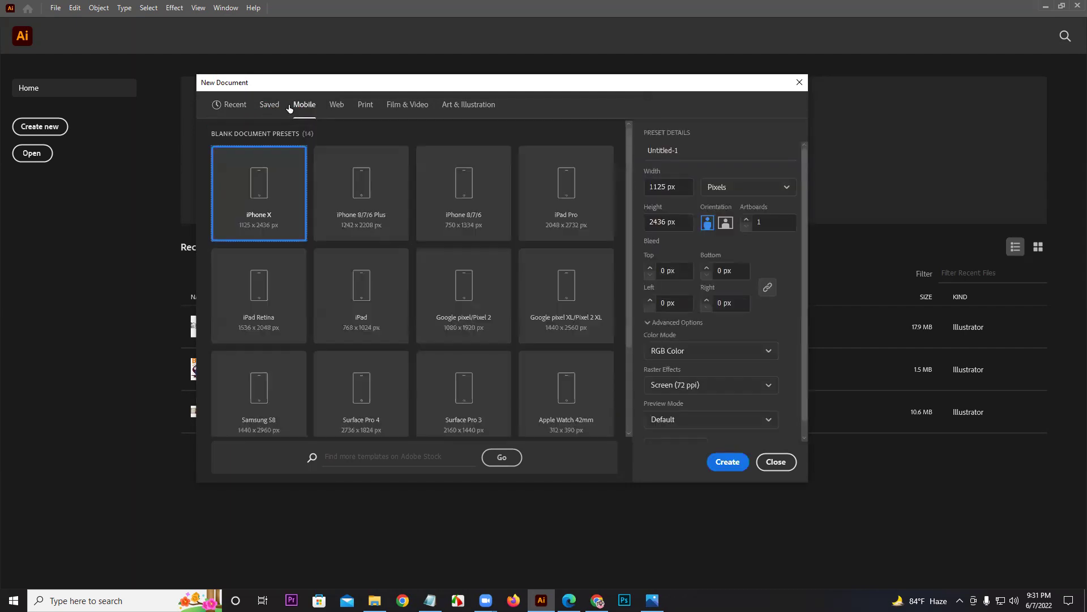
left_click_drag(631, 185, 335, 111)
left_click(335, 111)
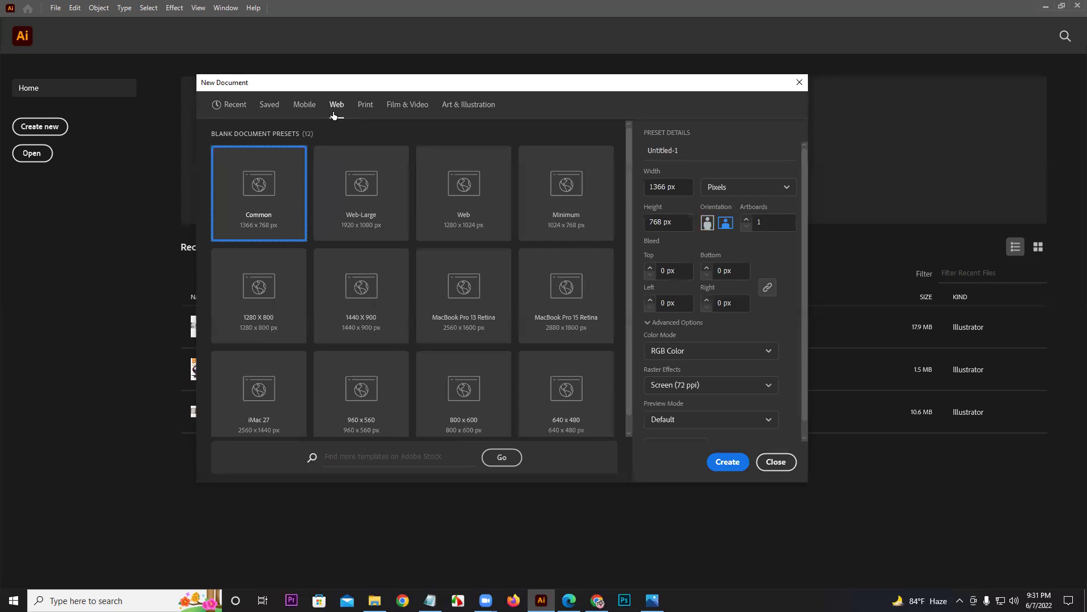
left_click(366, 105)
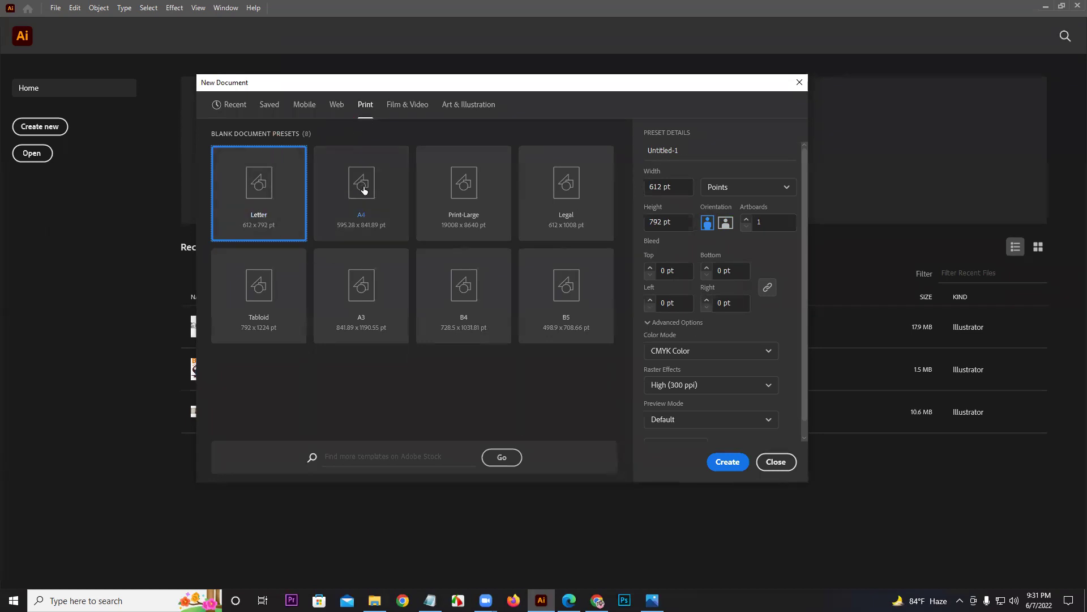
left_click(402, 109)
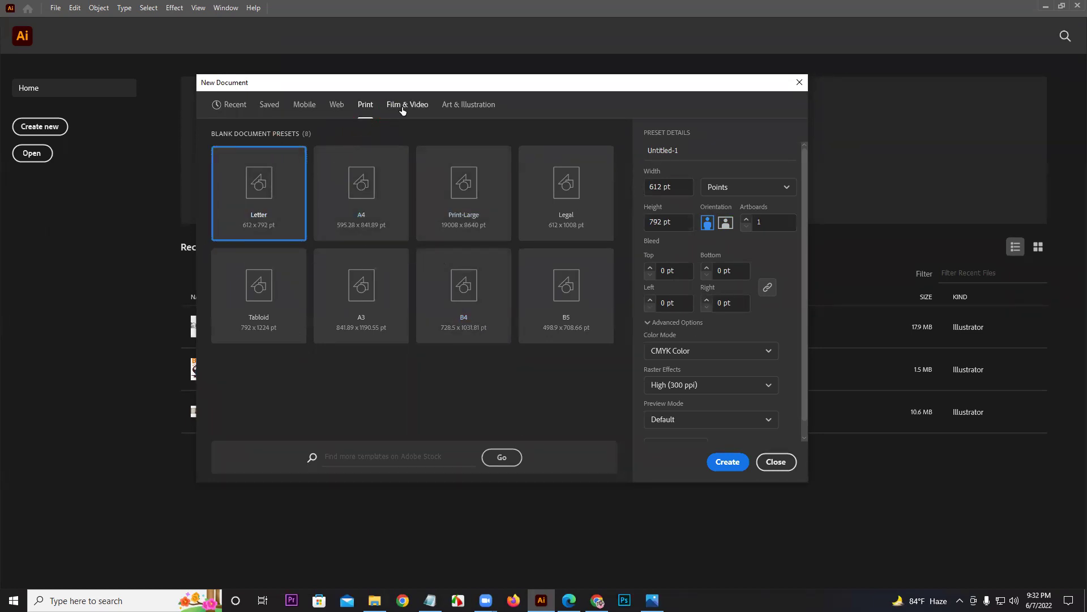
left_click(471, 108)
left_click(233, 112)
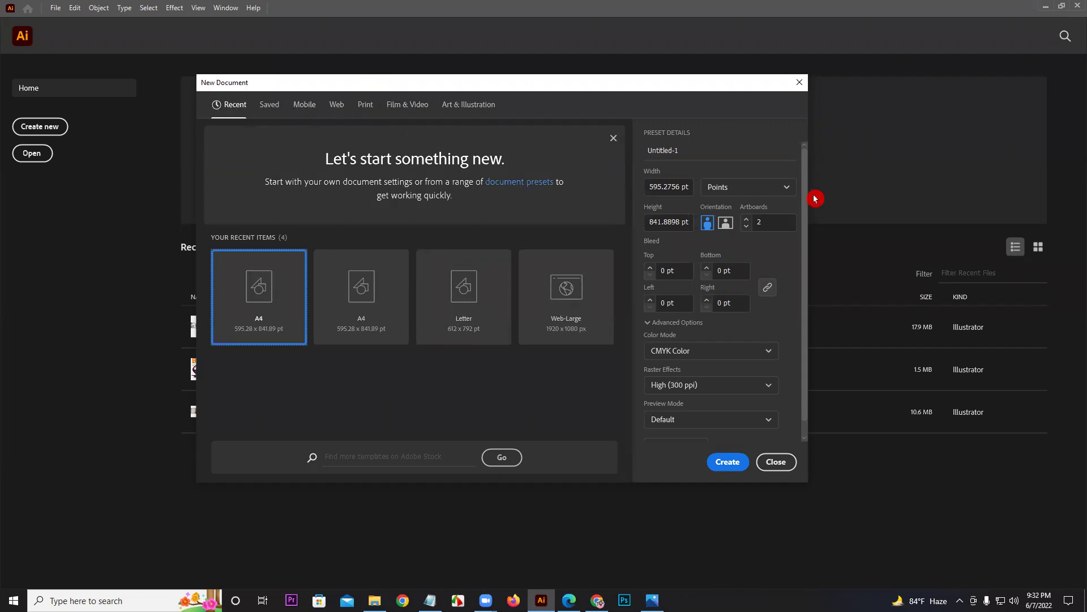
Step: Review the A4 preset details: 2 artboards, 0 pt bleed, CMYK Color, High (300 ppi)
scroll(804, 185, "down", 1)
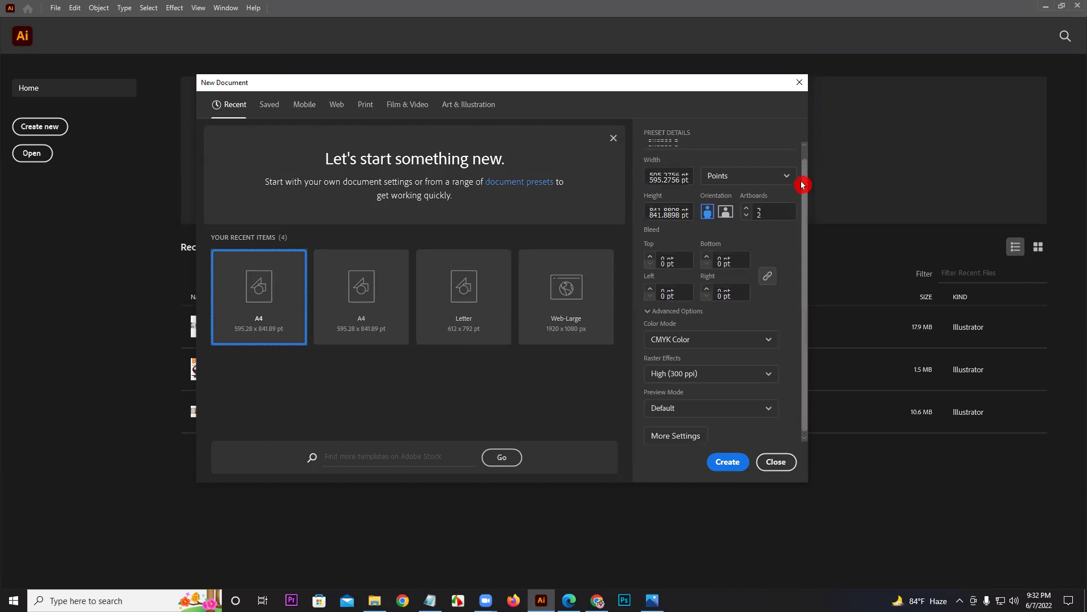
scroll(803, 184, "up", 1)
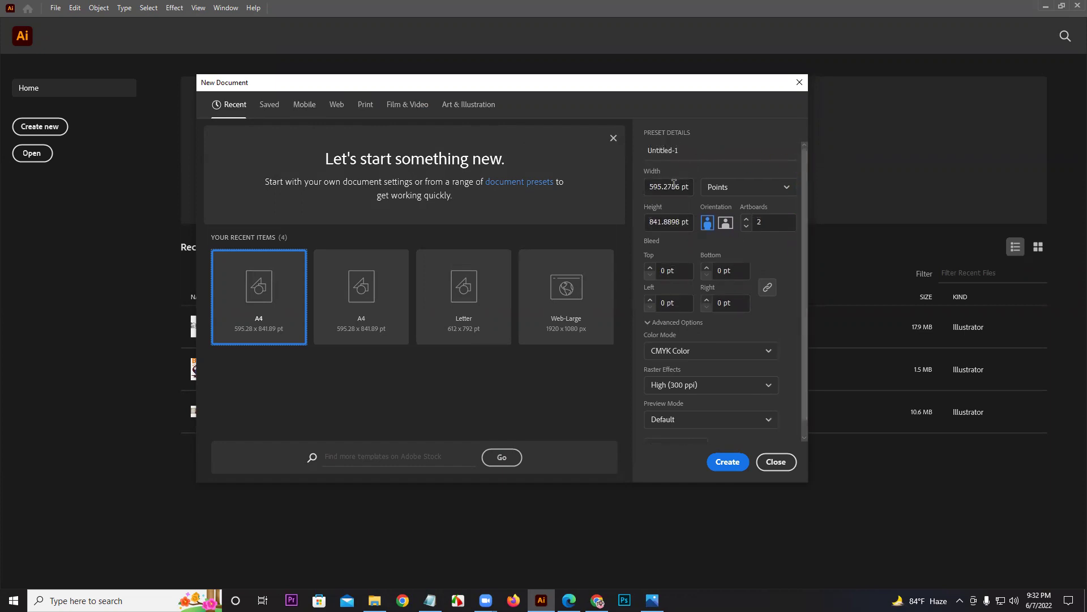
left_click(655, 277)
left_click(688, 245)
scroll(705, 387, "down", 1)
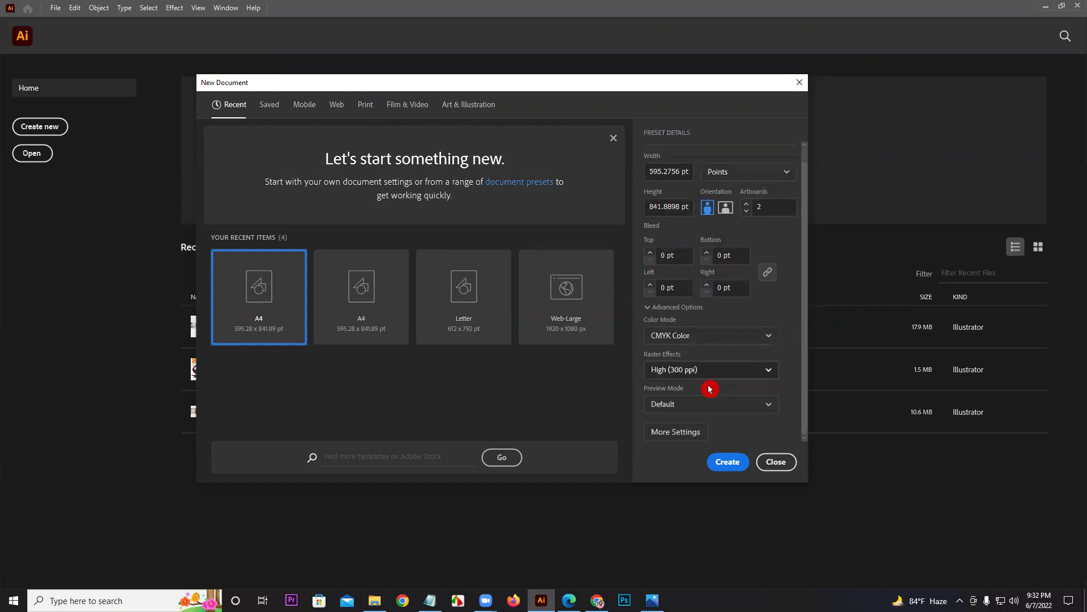
Step: In More Settings, reduce to one artboard on the Print profile's Letter page, 612 × 792 pt
left_click(684, 436)
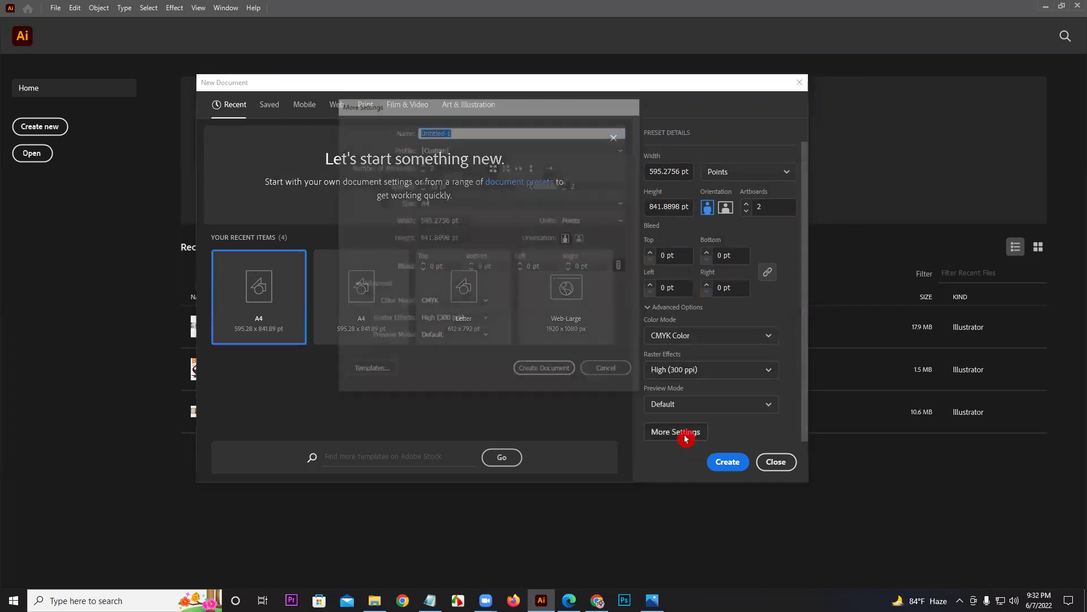
mouse_move(449, 82)
left_mouse_down()
mouse_move(427, 112)
mouse_move(452, 115)
left_mouse_up()
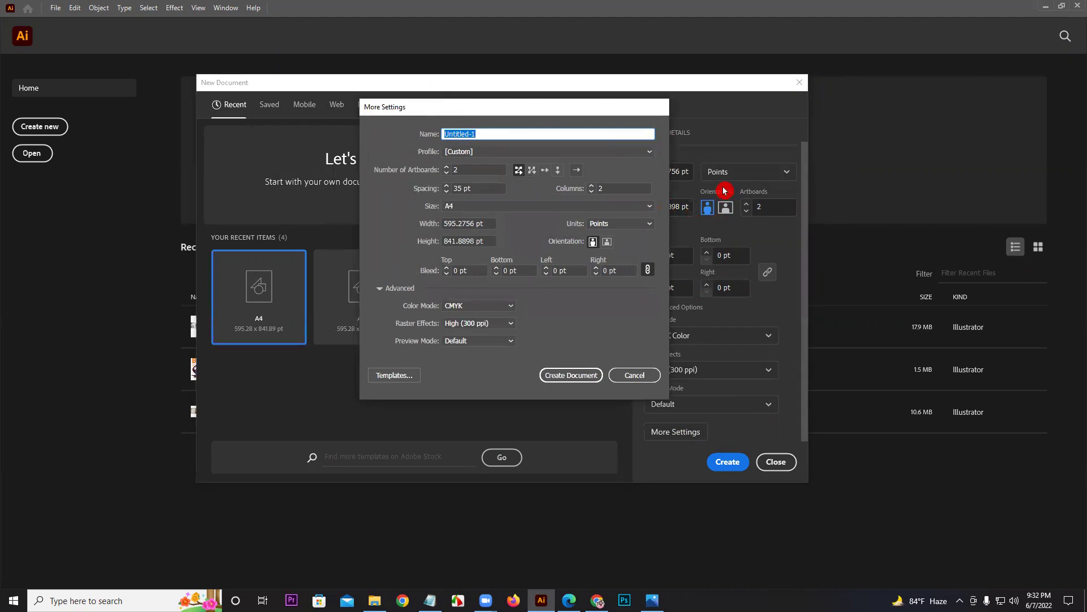
left_click(576, 169)
left_click(447, 172)
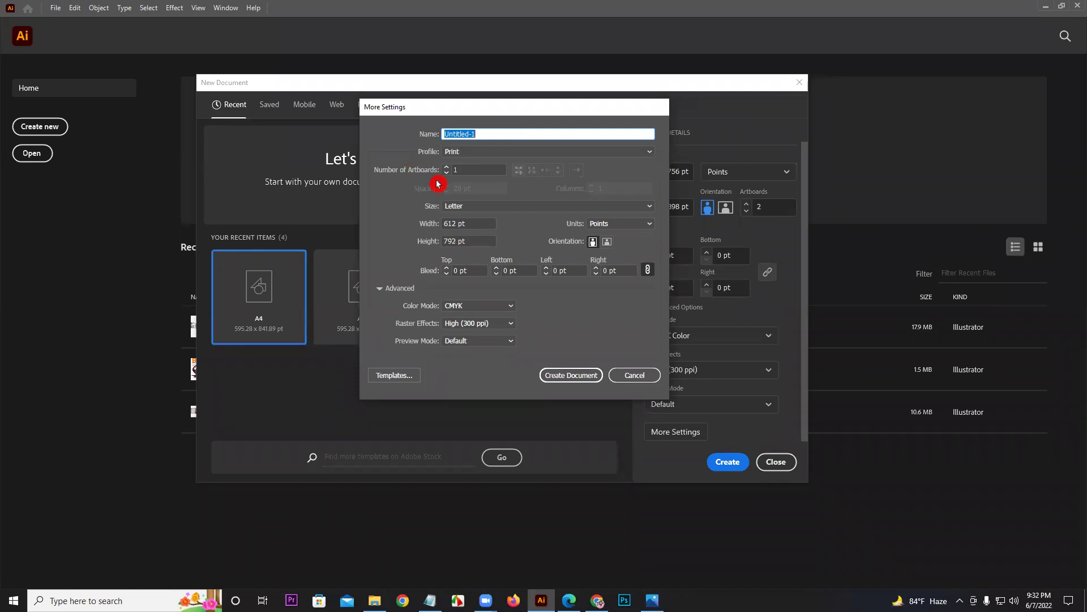
left_click(449, 176)
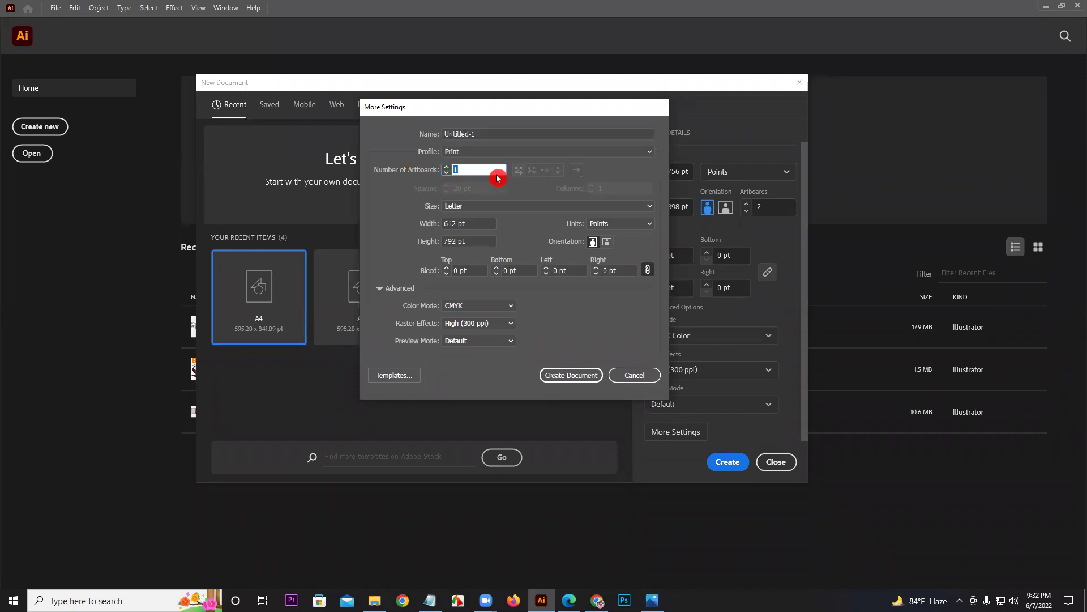
mouse_move(644, 209)
left_mouse_down()
mouse_move(534, 311)
mouse_move(651, 233)
mouse_move(566, 235)
mouse_move(534, 211)
left_mouse_up()
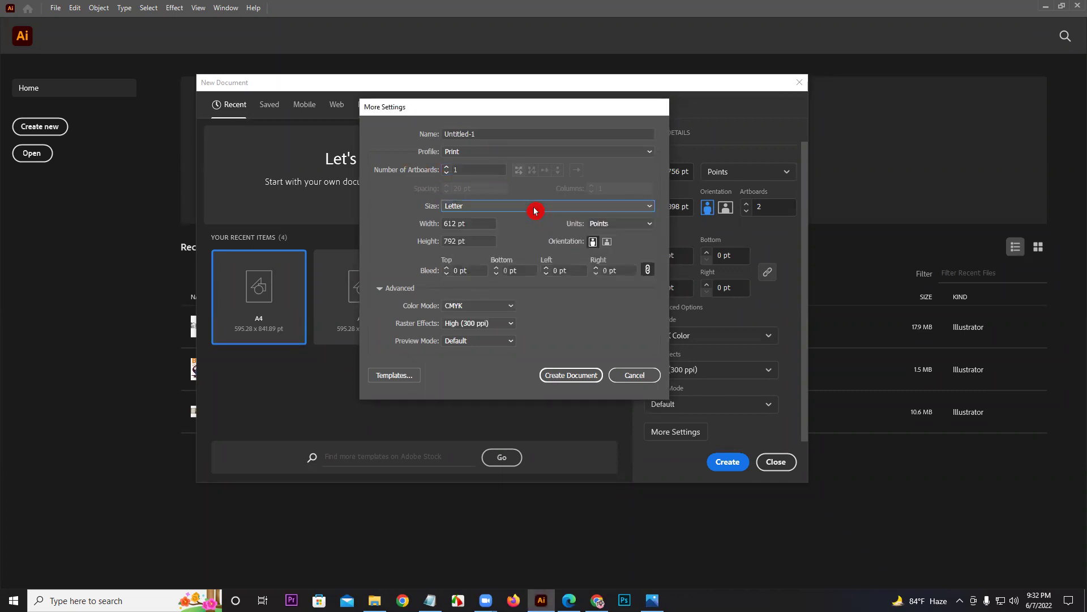
left_click(620, 225)
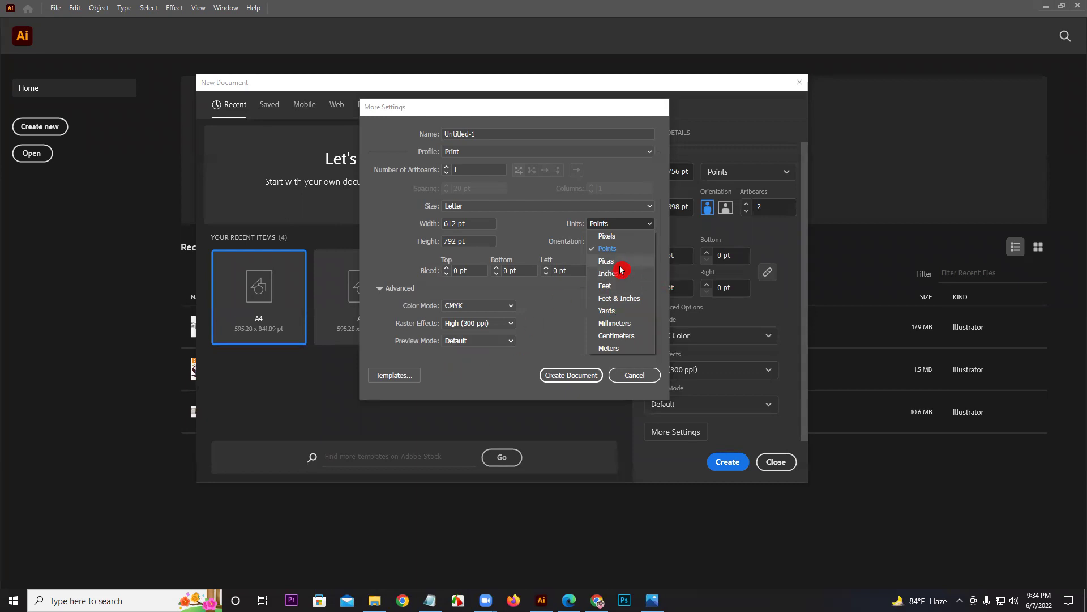
Step: Set units to Pixels with a width and height of 1000 px
left_click(619, 236)
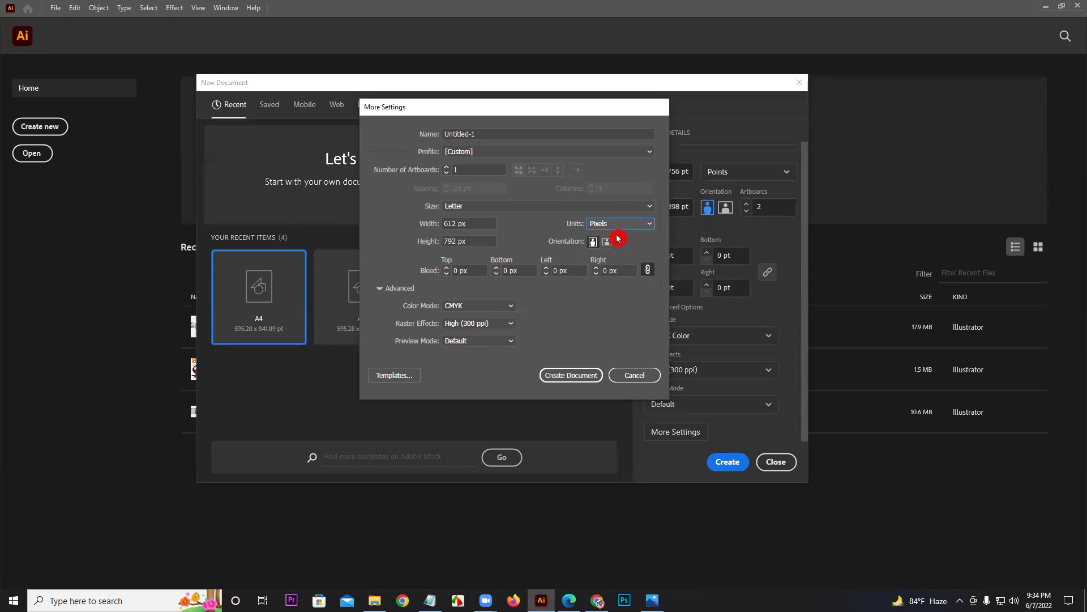
double_click(460, 223)
left_click_drag(461, 223, 365, 225)
type("1000")
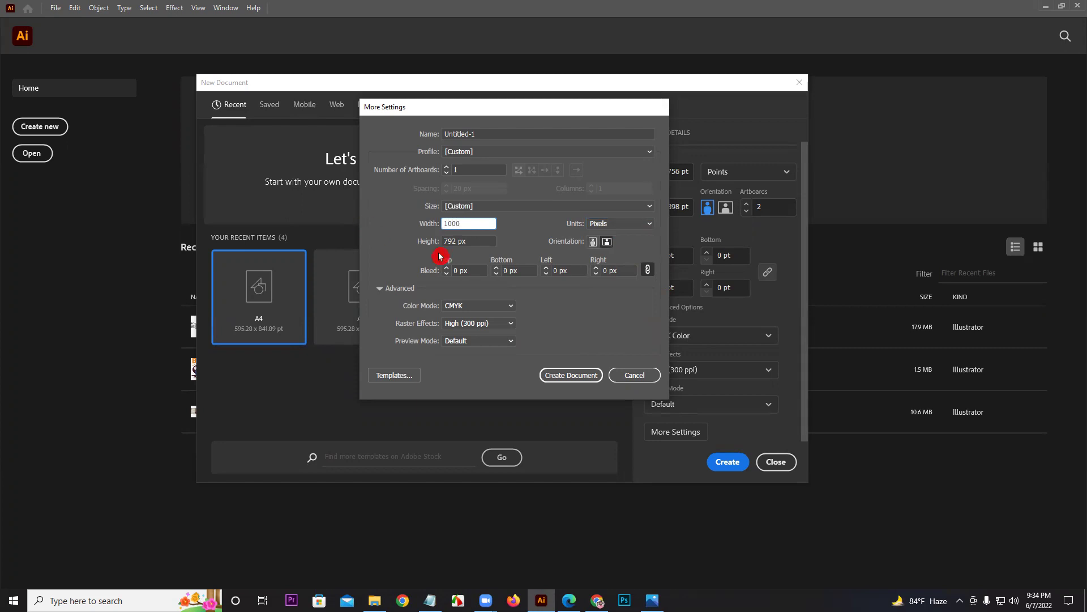
key("Tab")
left_click(412, 235)
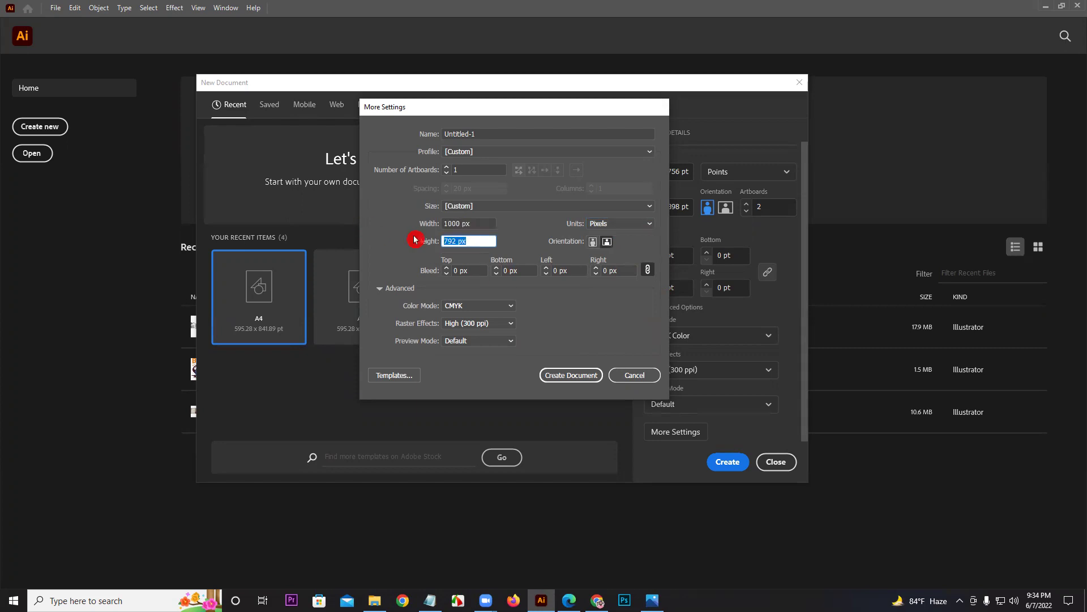
type("1000")
left_click(416, 239)
Step: Switch the colour mode to RGB Color and create the document
left_click(459, 310)
left_click(468, 327)
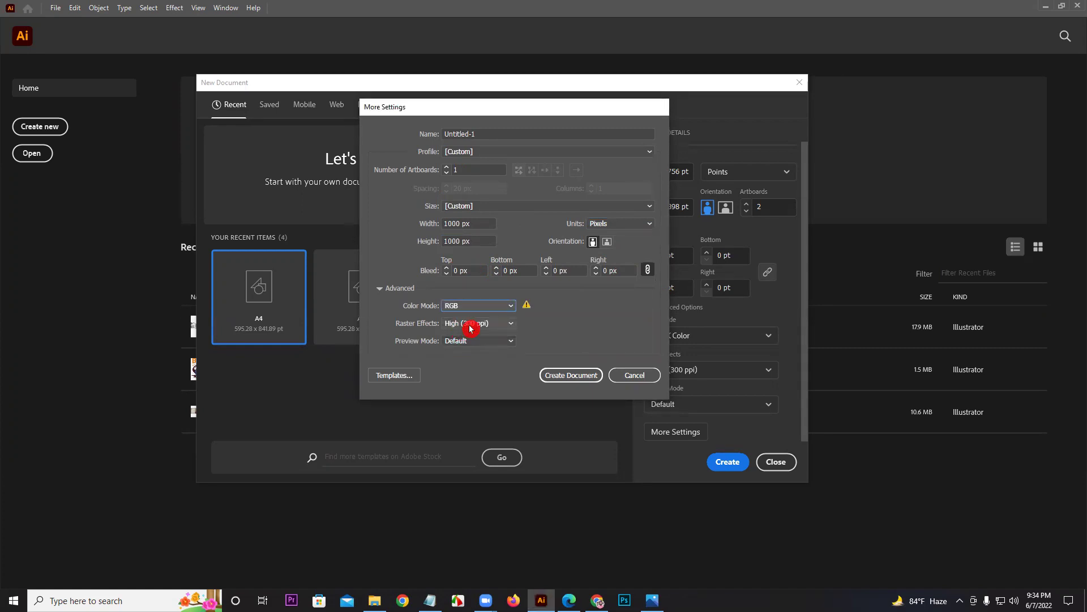
left_click(555, 376)
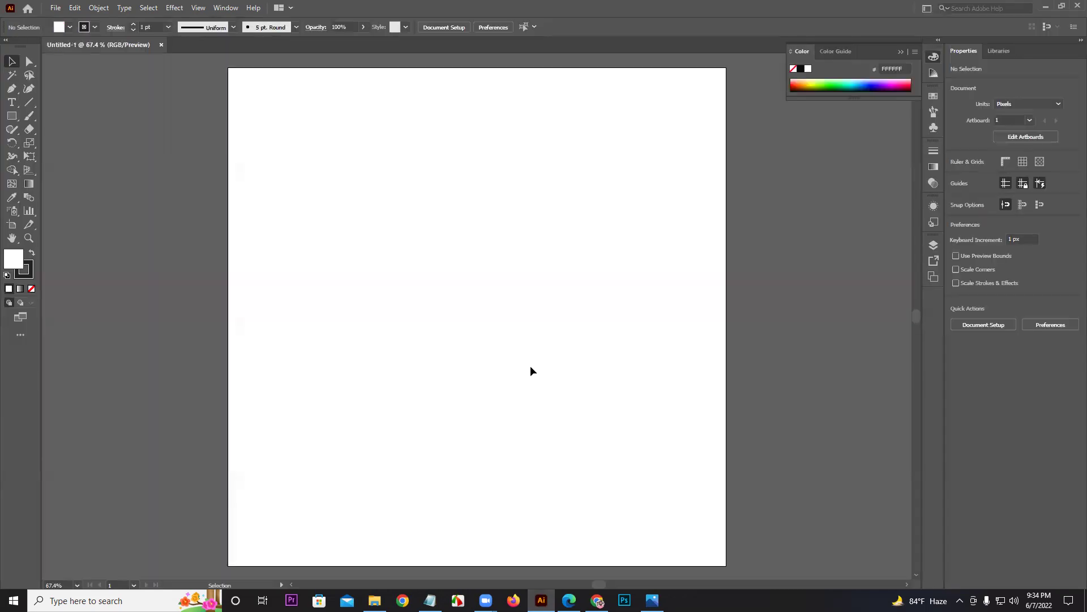
Step: Close the floating Color panel covering the Untitled-1 artboard
left_click(901, 52)
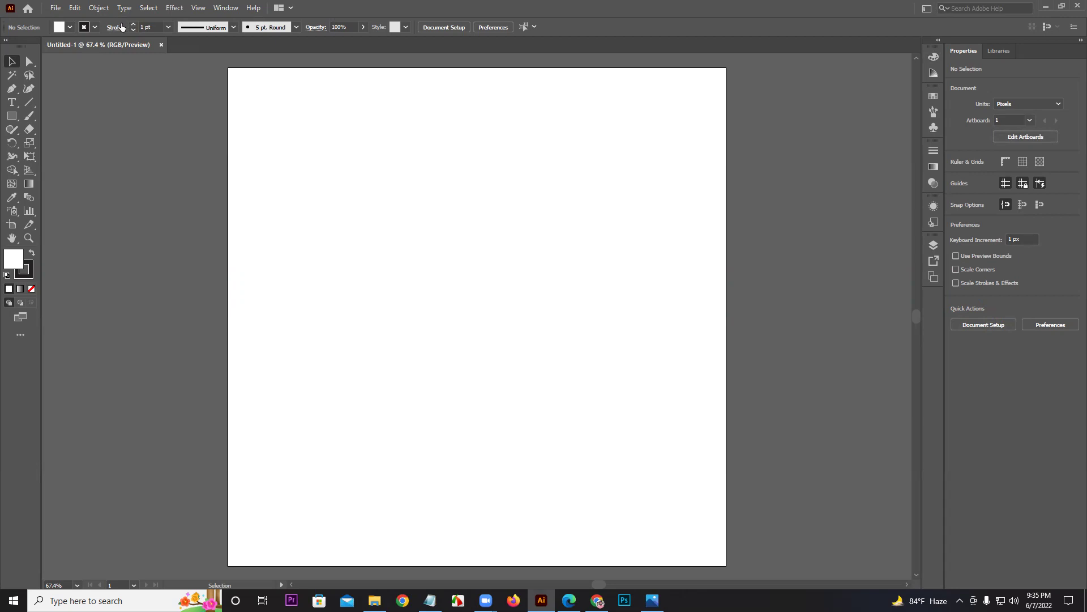
Step: Create a new document with 50 artboards of 1000 × 1000 px via File > New
left_click(55, 8)
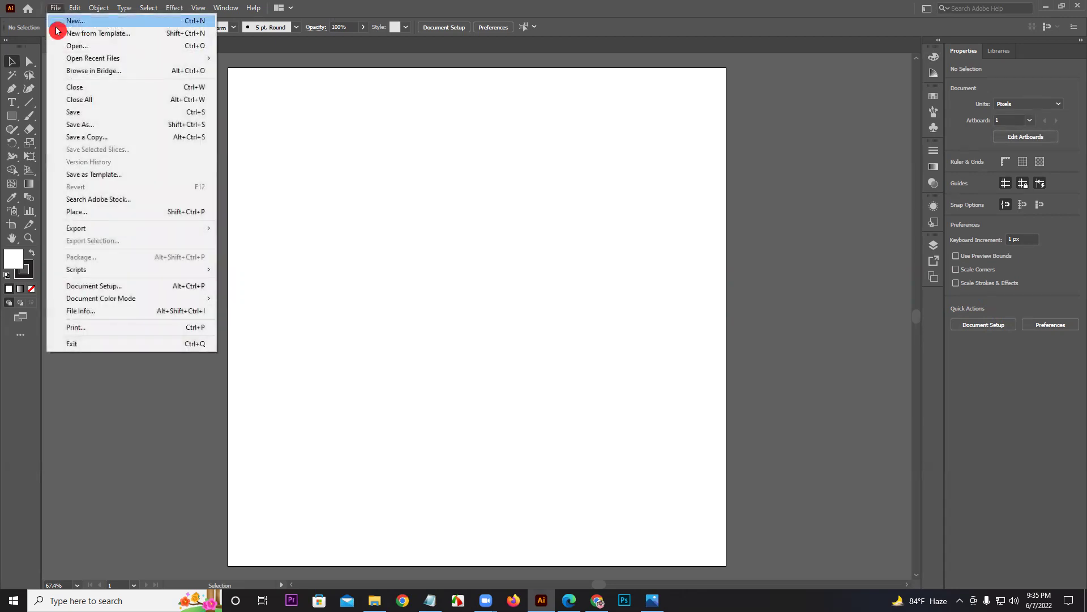
left_click(70, 23)
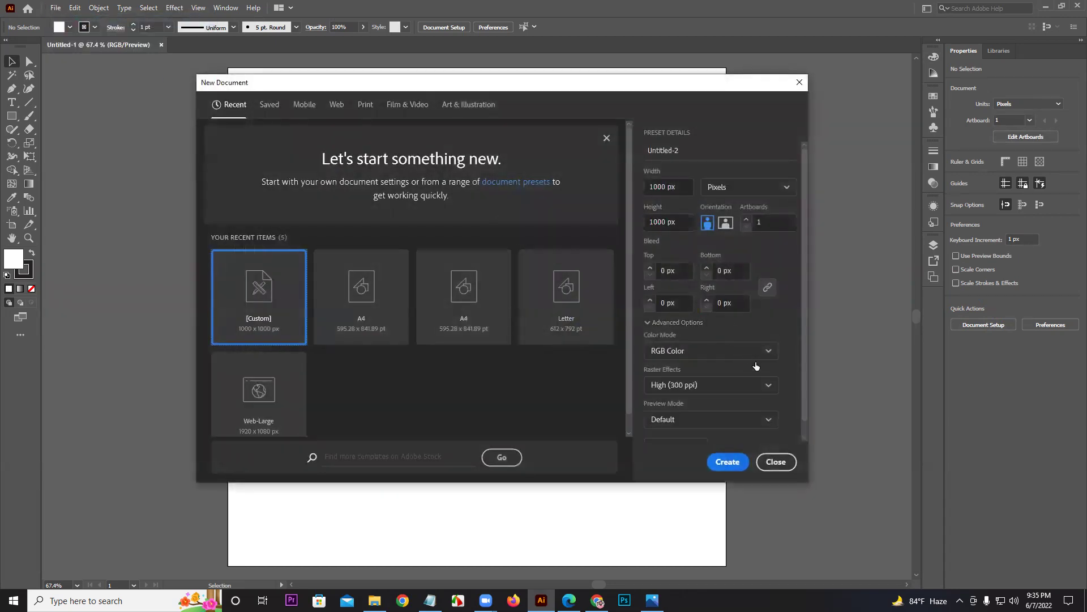
left_click_drag(804, 340, 803, 417)
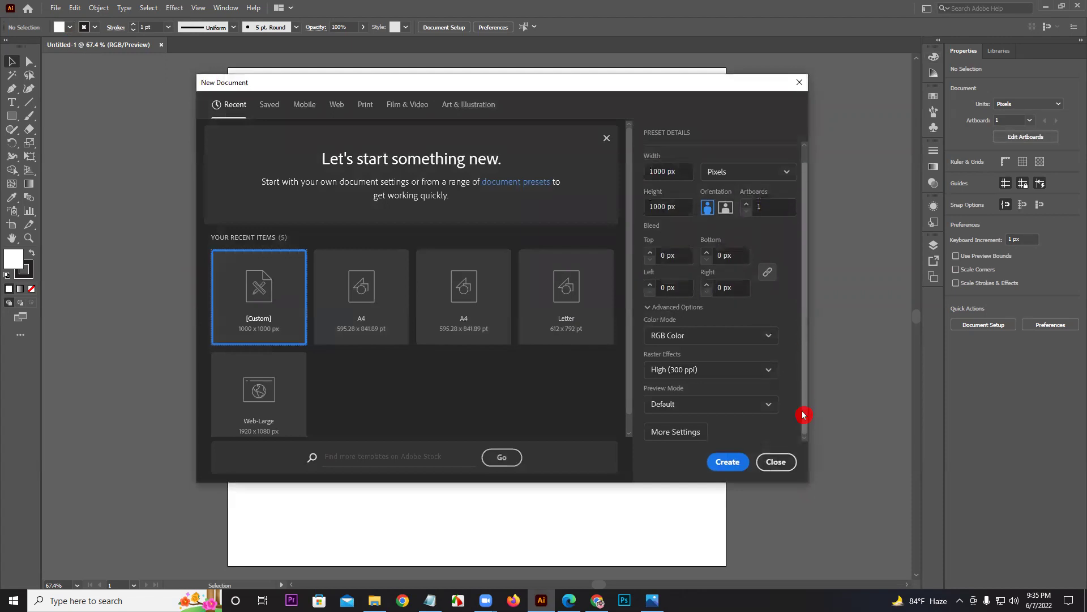
left_click(669, 432)
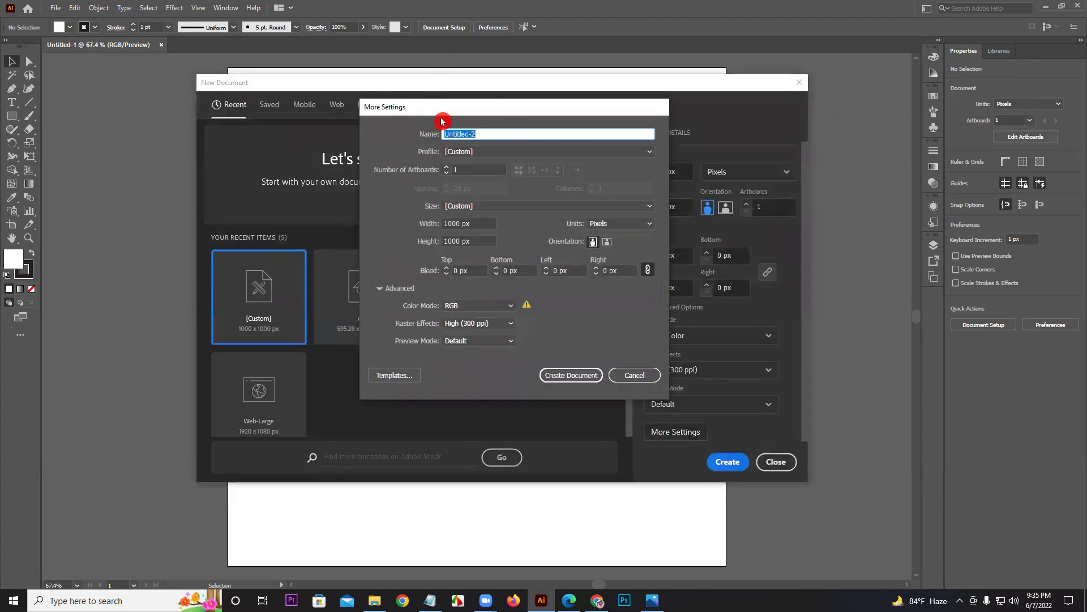
left_click(446, 167)
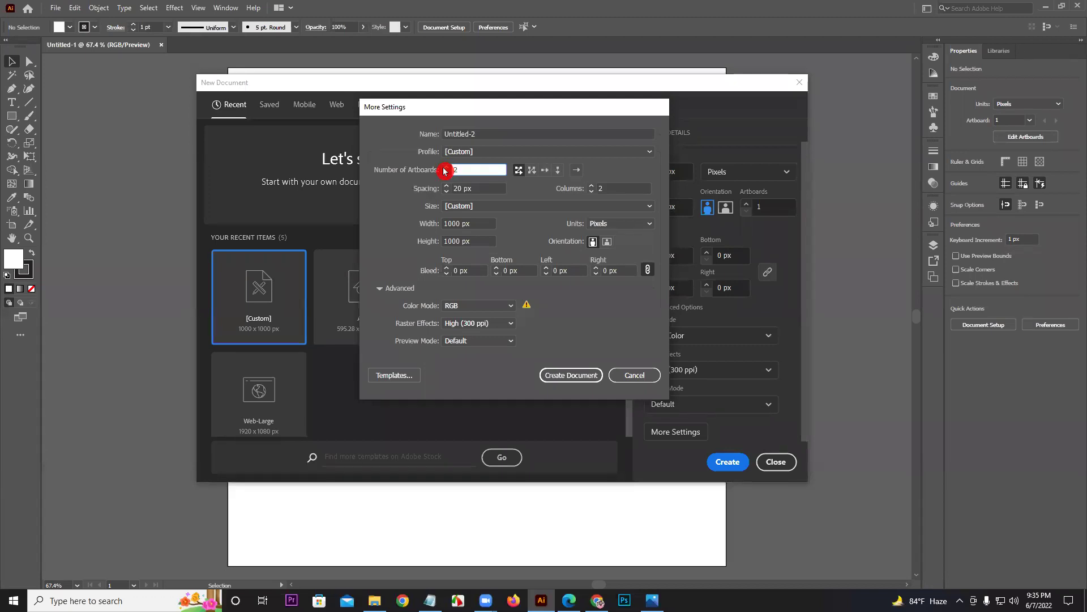
left_click(443, 176)
type("50")
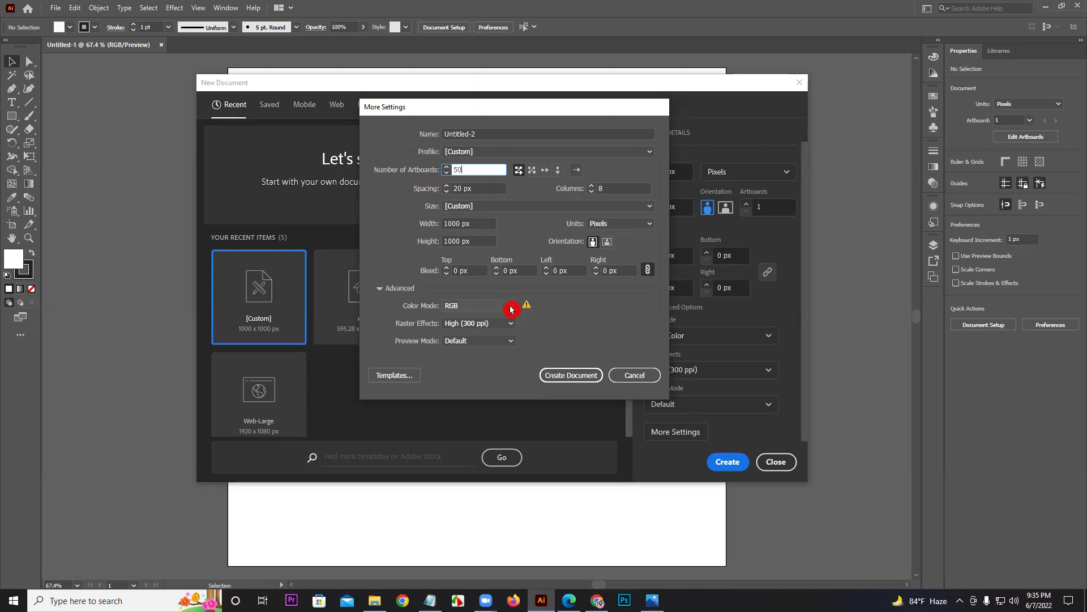
left_click(552, 377)
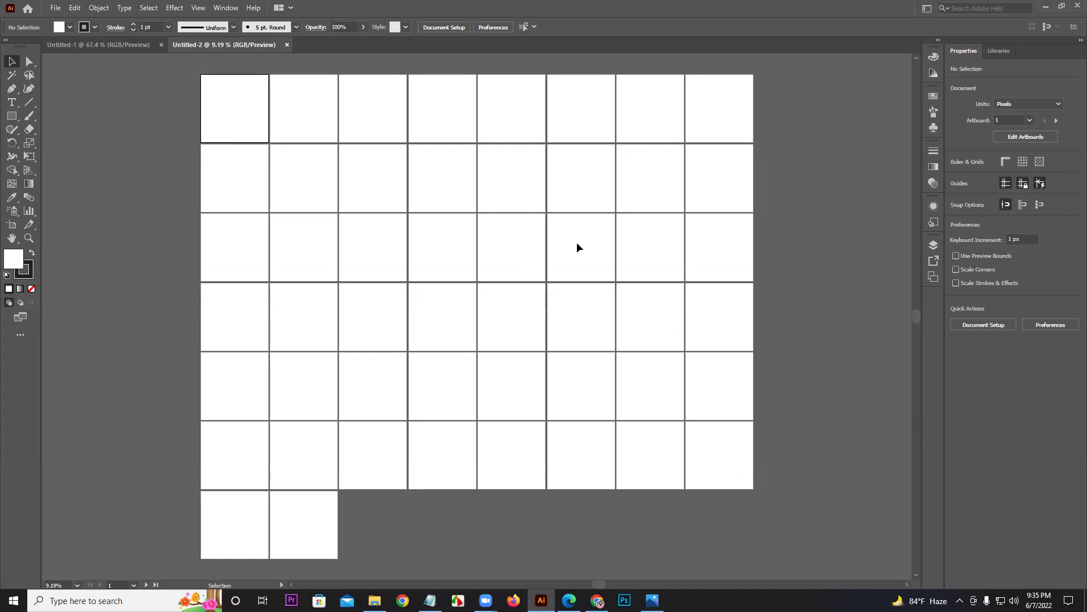
Step: Close Untitled-2, briefly open and dismiss the File menu, and bring the file explorer forward
left_click(287, 45)
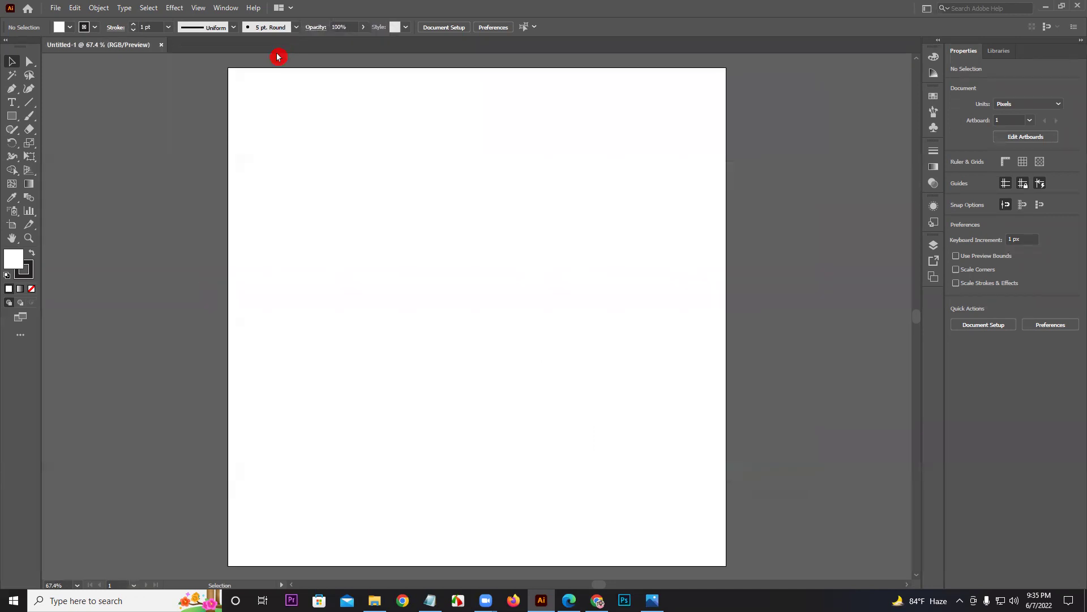
left_click(57, 8)
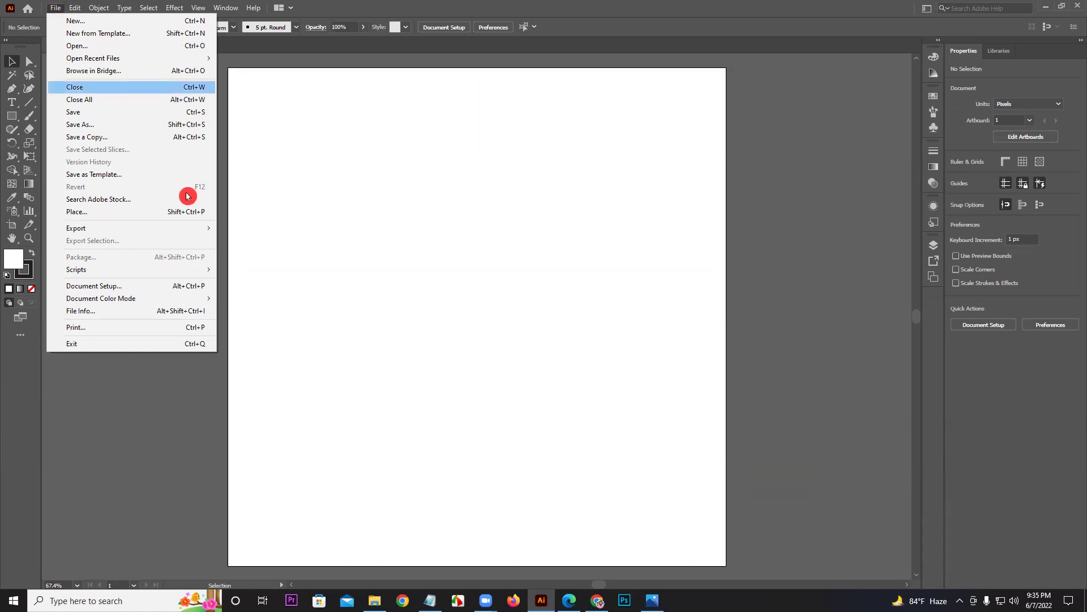
left_click(365, 537)
left_click(374, 600)
left_click(542, 601)
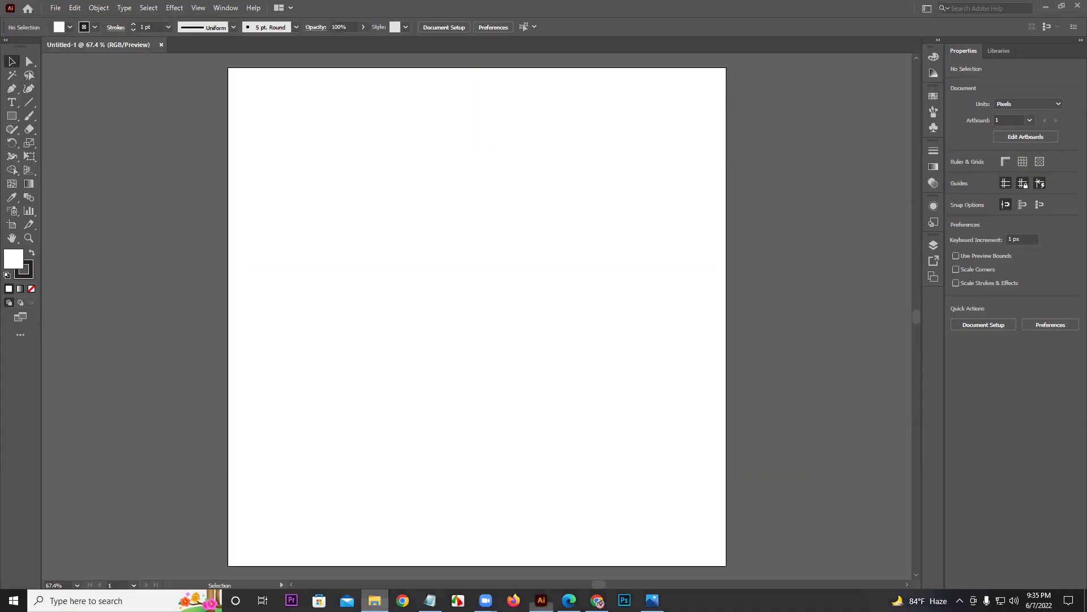
left_click(558, 599)
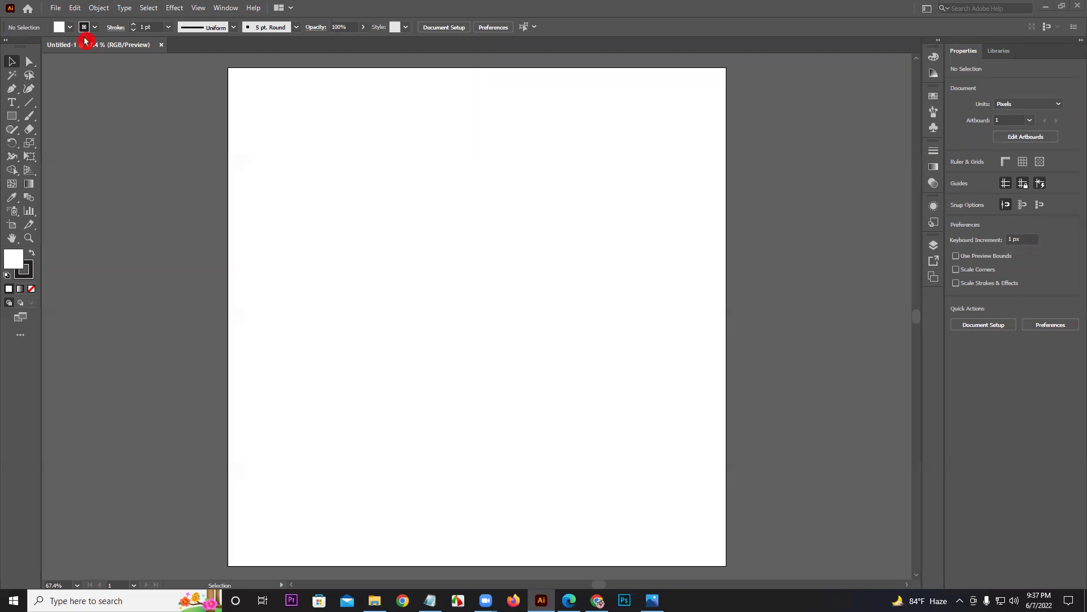
Step: Start a new document and set its number of artboards to 1 in More Settings
left_click(55, 9)
left_click(64, 19)
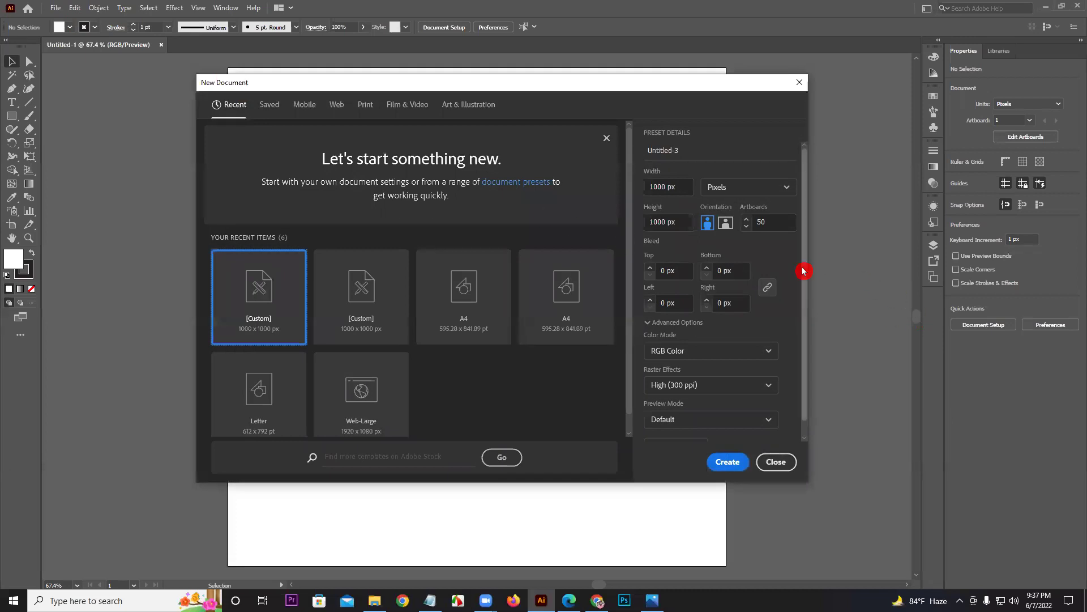
scroll(805, 315, "down", 1)
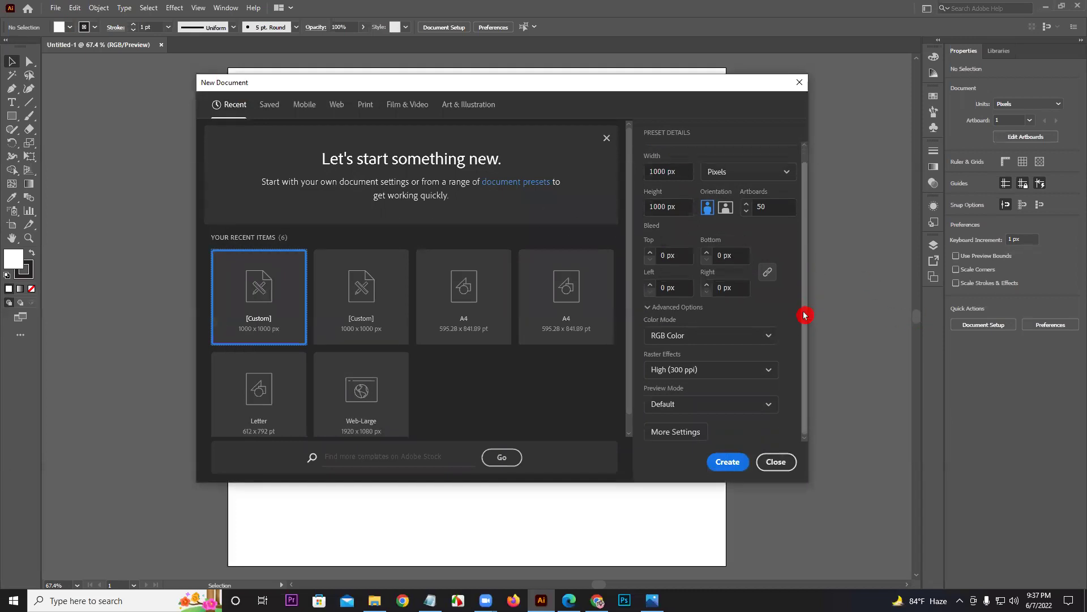
left_click(674, 432)
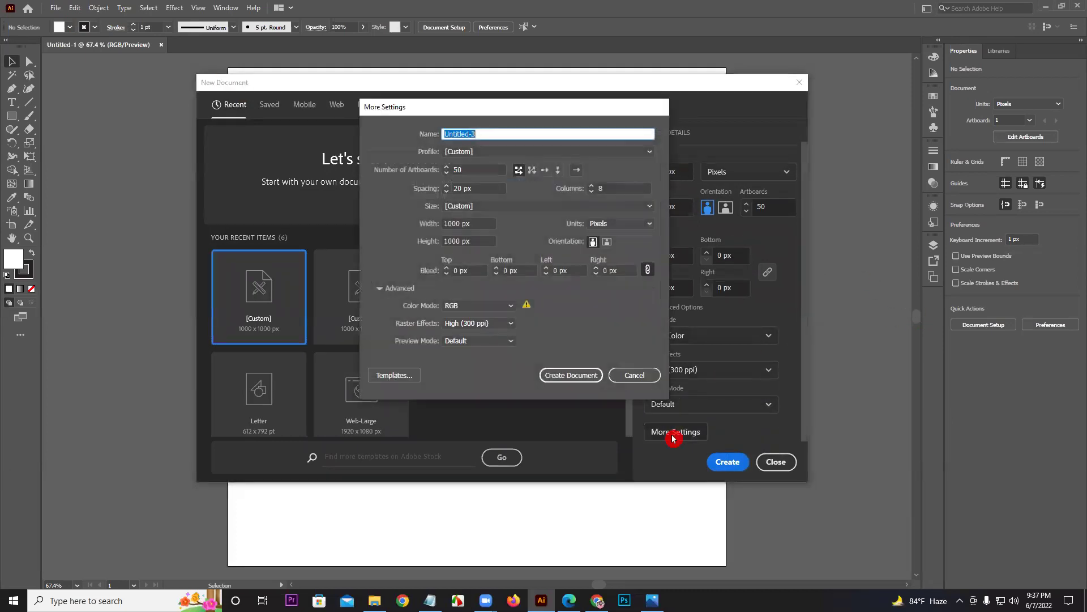
double_click(473, 170)
type("1")
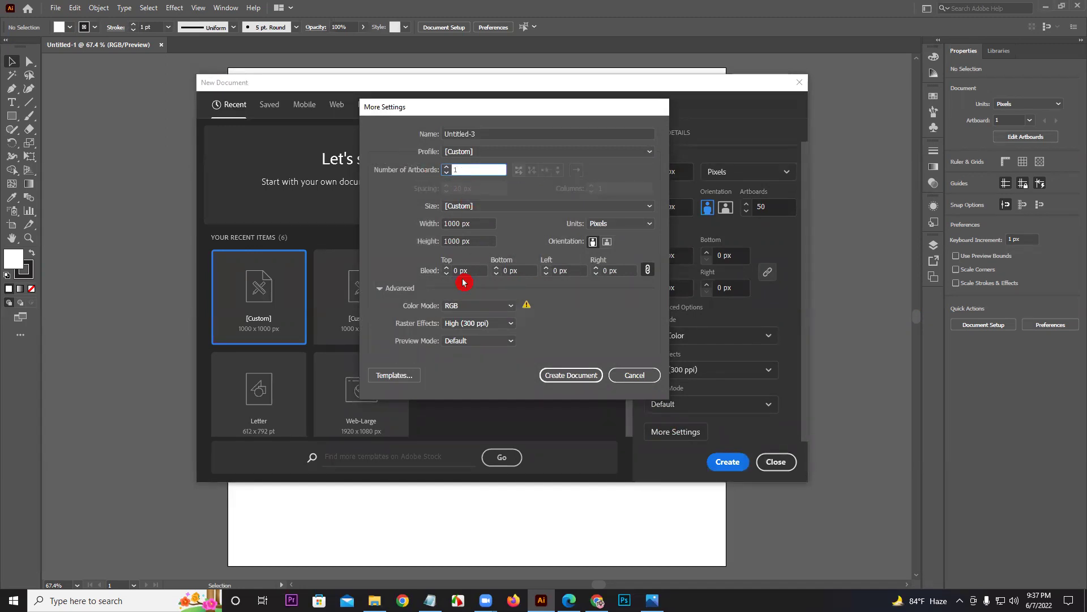
Step: Use Inches, Letter size 8.5 × 11 in, and 0.125 in bleed, then create the document
left_click(448, 273)
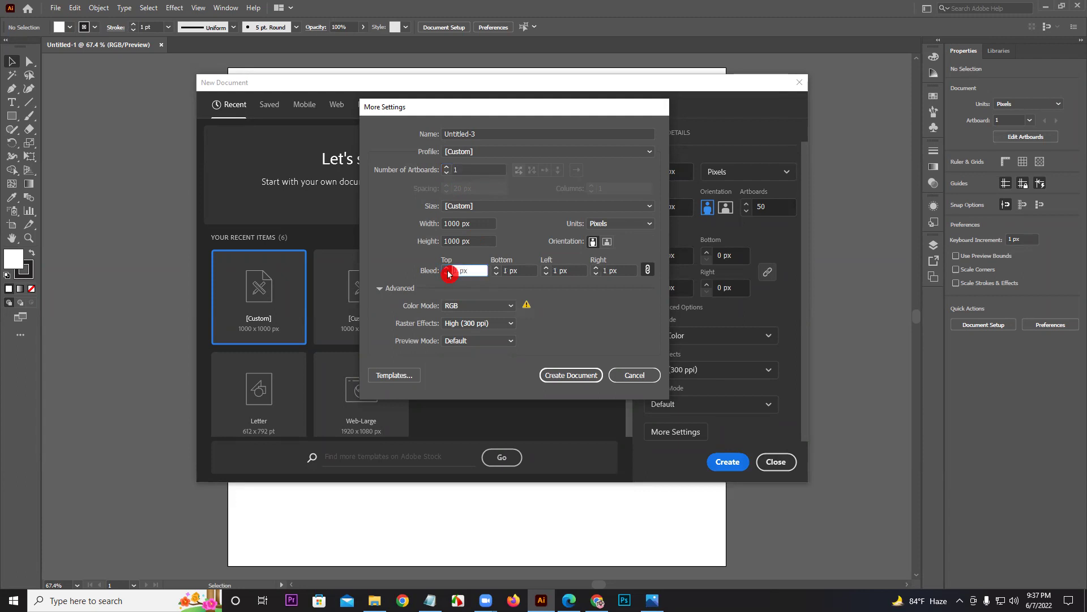
left_click(630, 224)
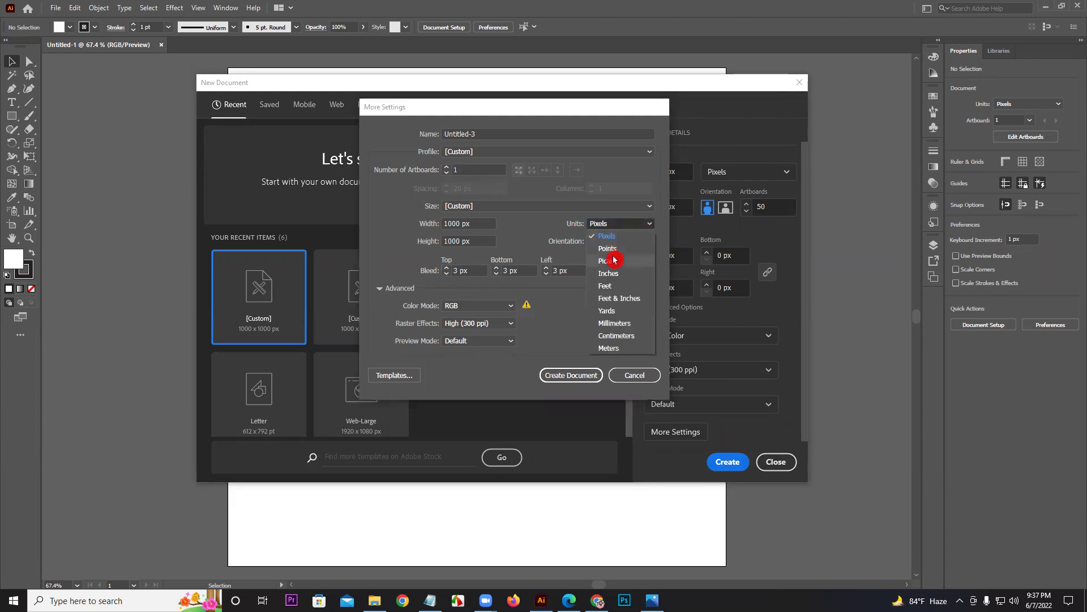
left_click(611, 273)
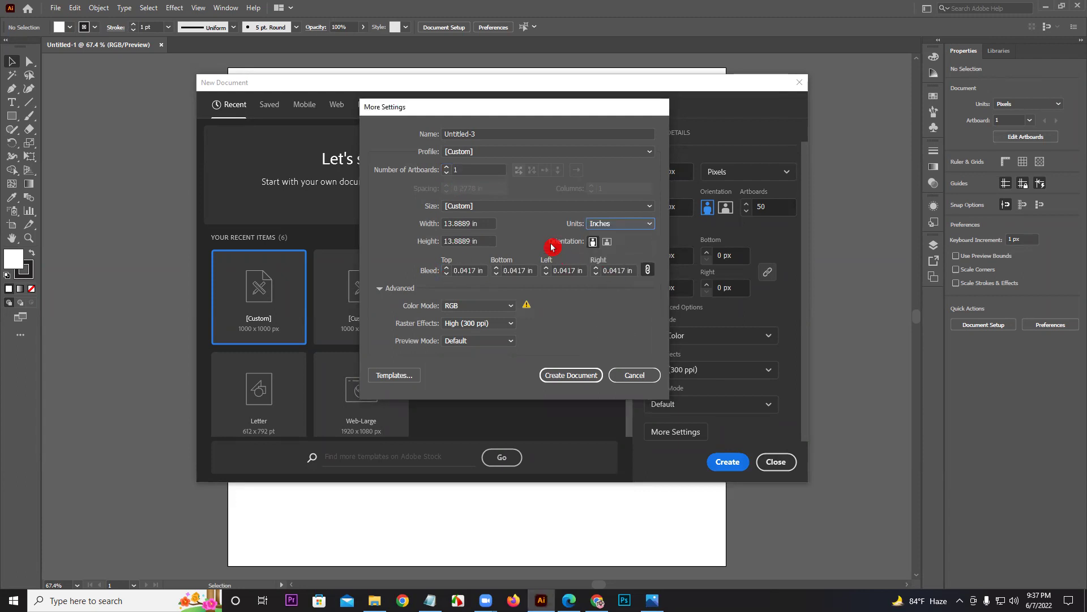
left_click(548, 207)
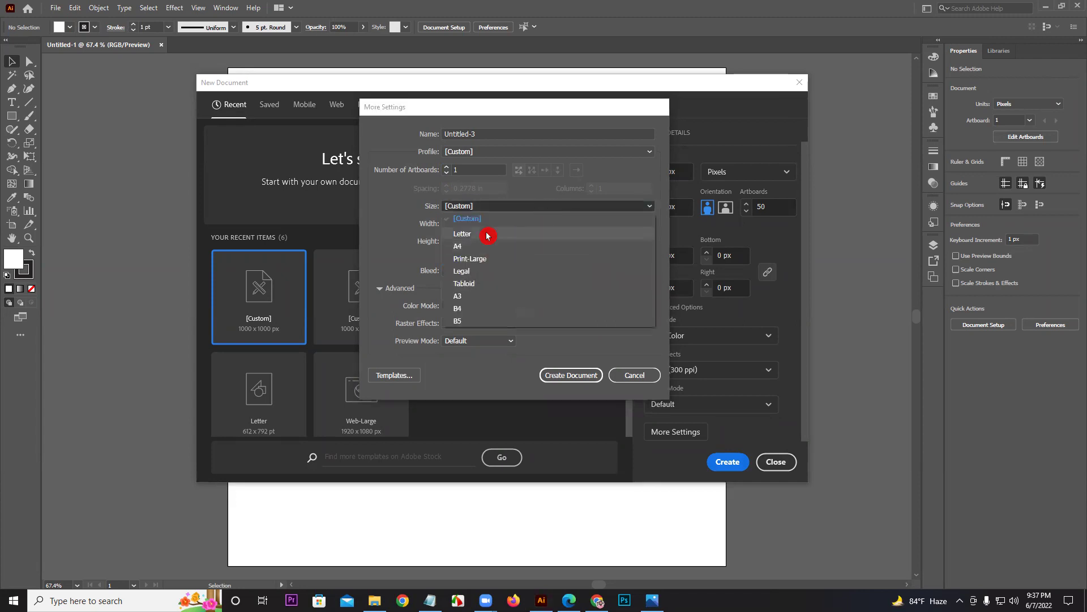
left_click(486, 234)
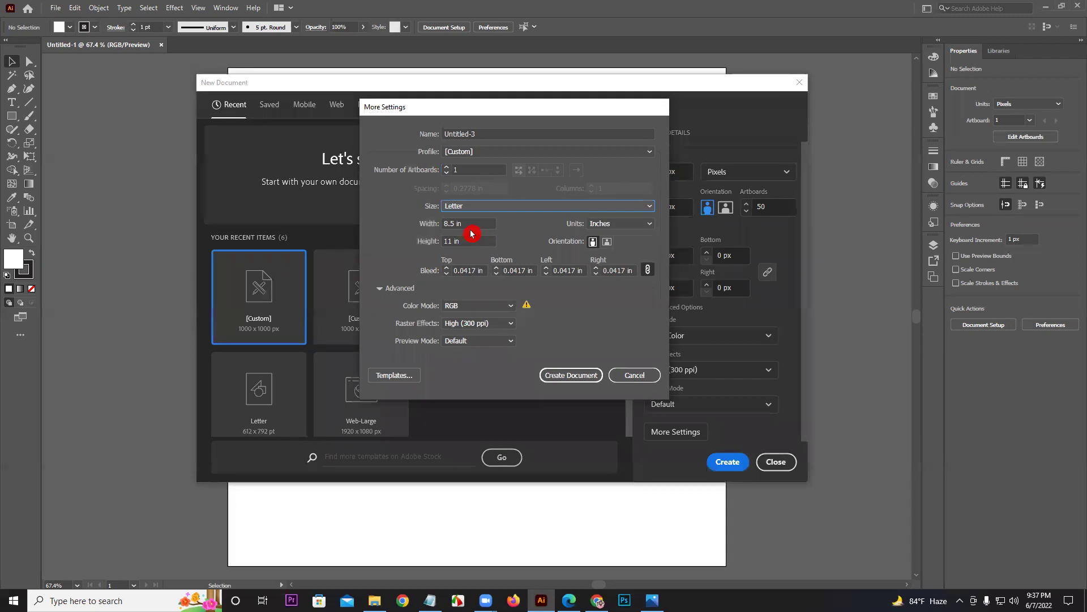
left_click(488, 272)
type("0.125")
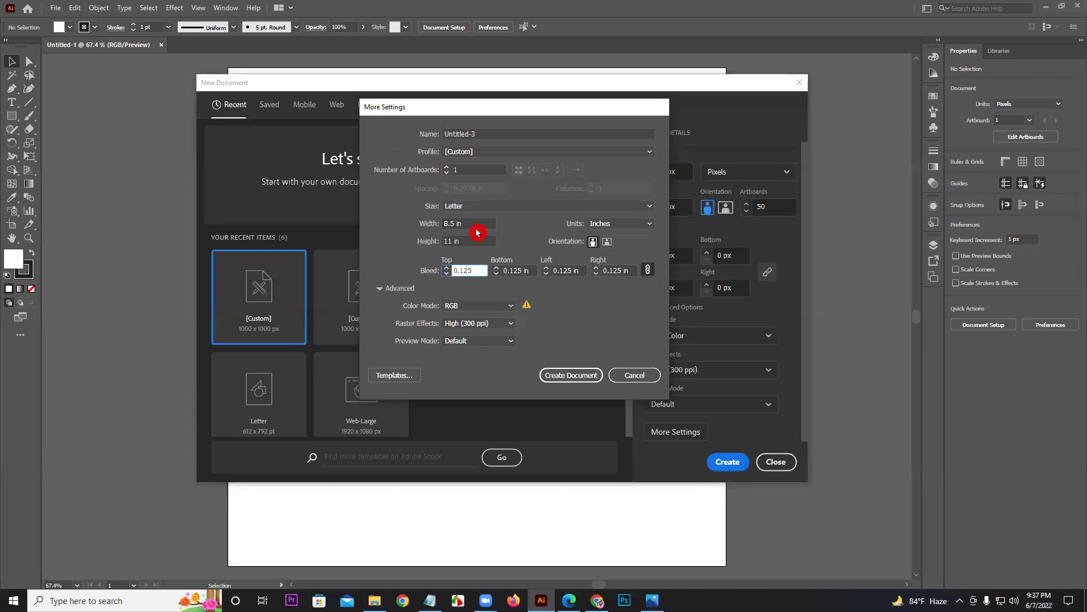
left_click(573, 375)
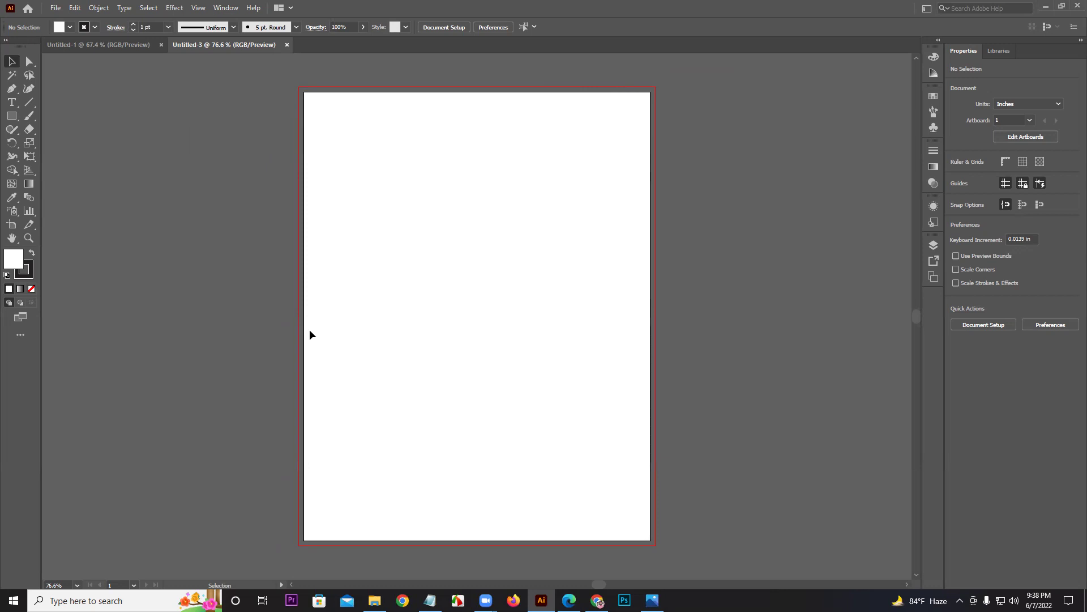
Step: Close Untitled-3, then pan and zoom on Untitled-1 and return to the Selection tool
left_click(288, 46)
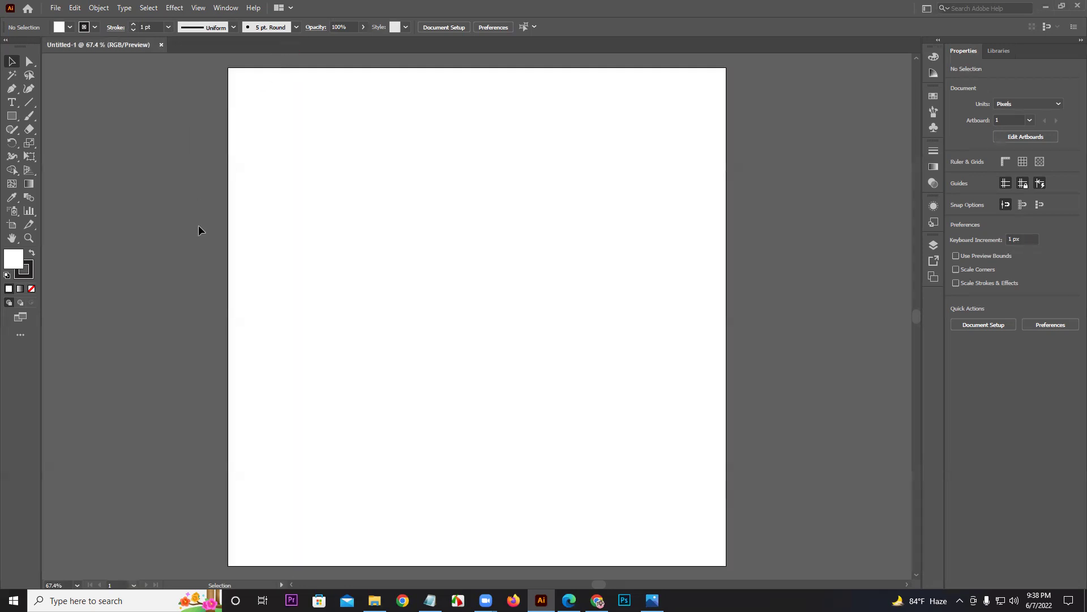
mouse_move(390, 344)
left_mouse_down()
mouse_move(428, 336)
mouse_move(389, 357)
left_mouse_up()
key("z")
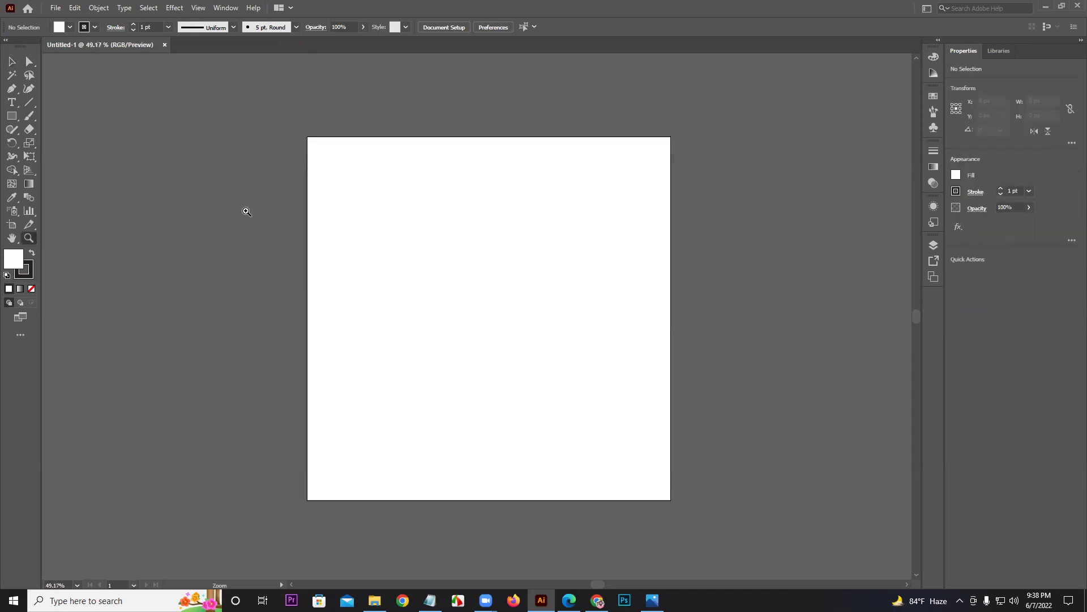
left_click(12, 63)
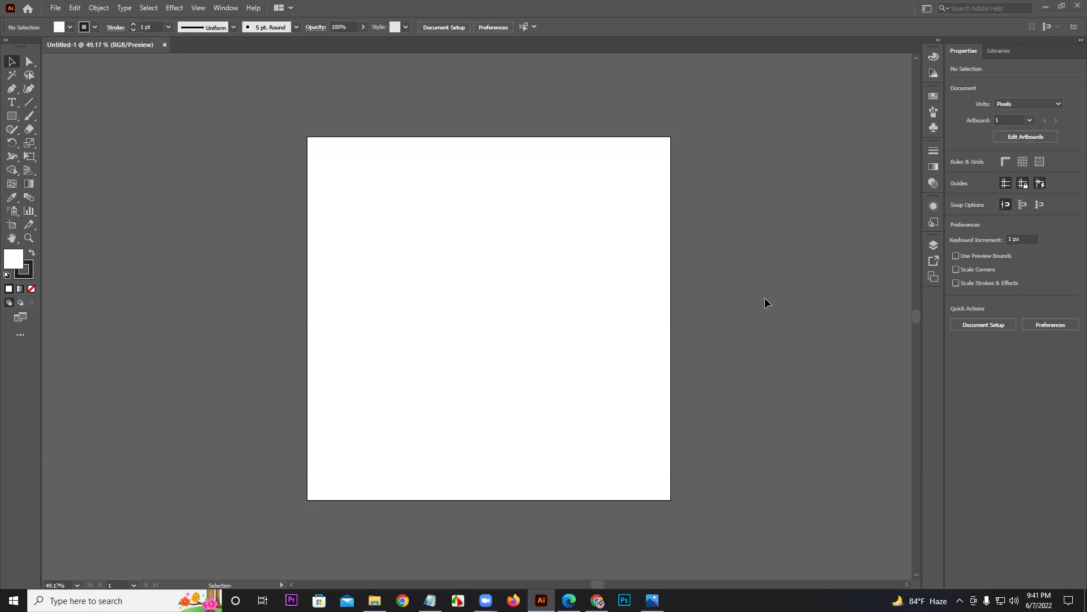
left_click(12, 69)
Step: Change the fill colour from white to pure red (FF0606) in the Color Picker
double_click(11, 264)
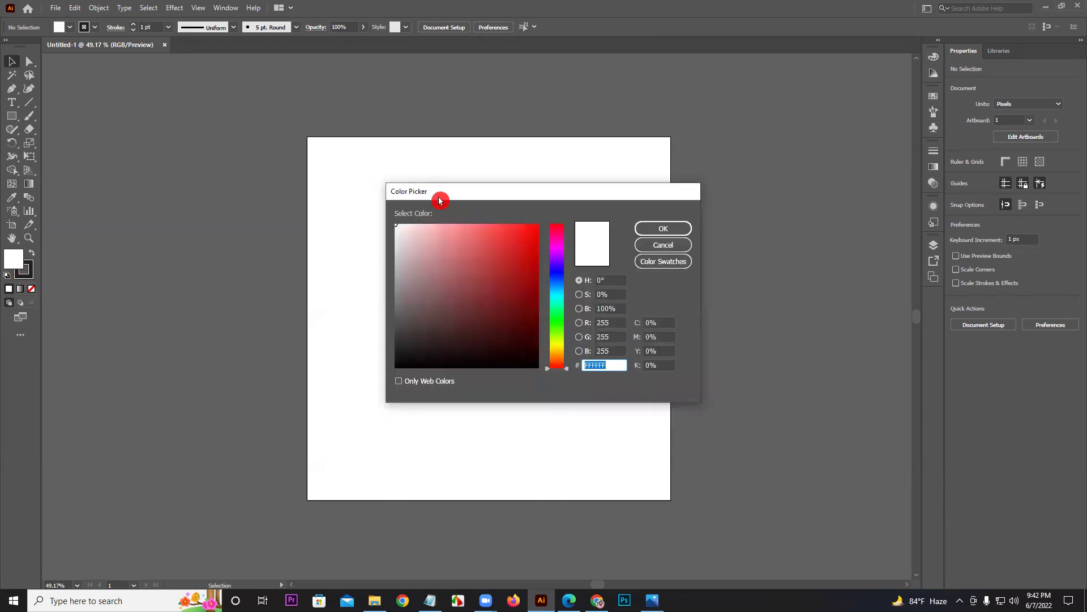
left_click_drag(430, 191, 361, 185)
left_click(406, 237)
left_click_drag(419, 229, 470, 216)
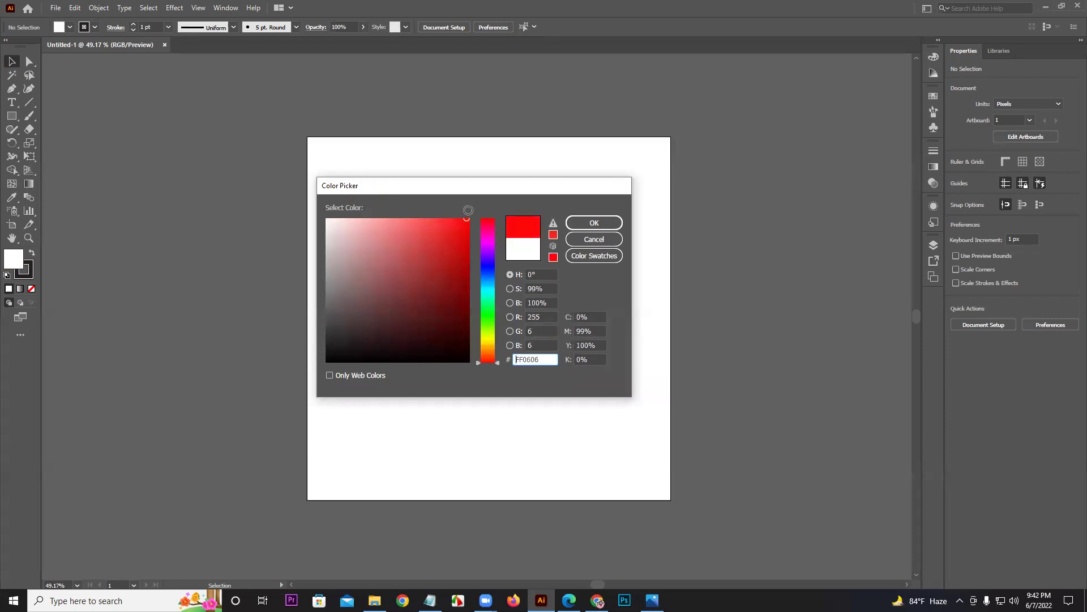
left_click(589, 224)
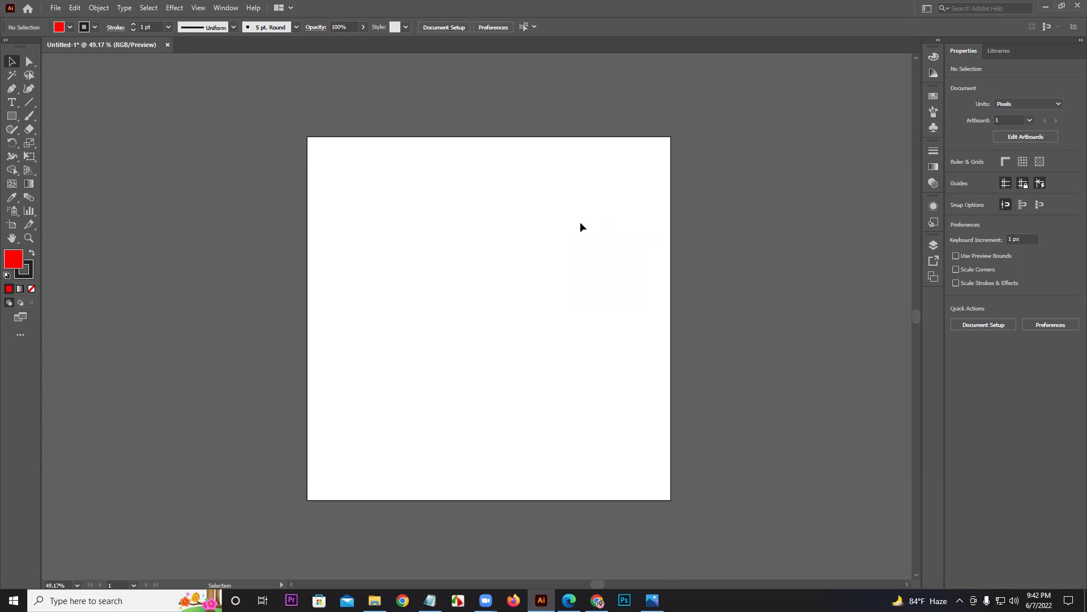
Step: Set the stroke colour to purple 6E00FC in the Color Picker
left_click(30, 272)
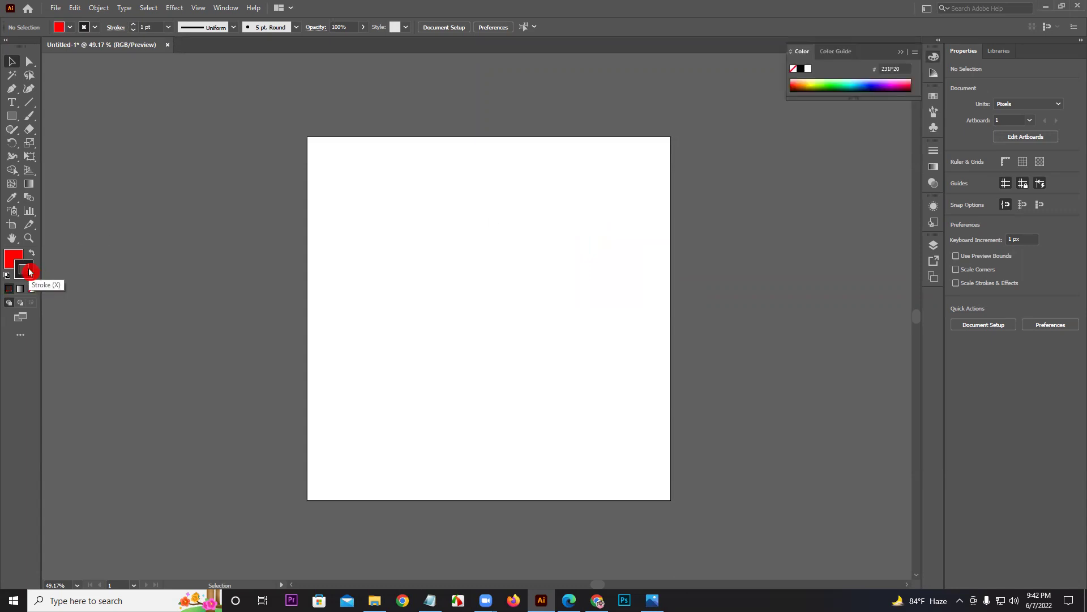
double_click(29, 272)
mouse_move(371, 301)
left_mouse_down()
mouse_move(469, 220)
mouse_move(480, 262)
left_mouse_up()
left_click(599, 224)
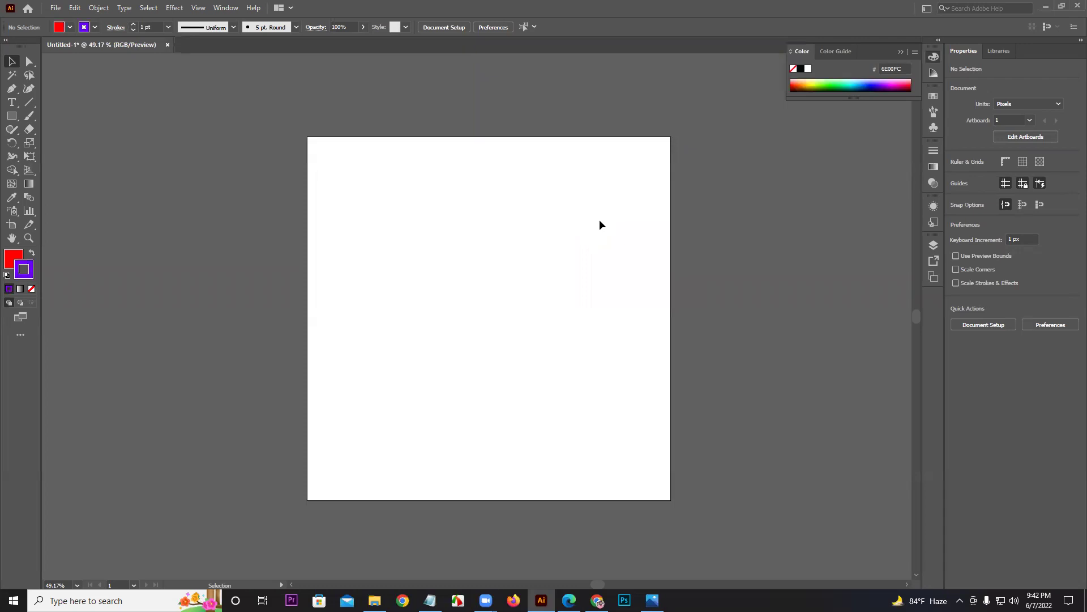
Step: Toggle the active colour back and forth between stroke and fill
left_click(26, 271)
left_click(10, 267)
left_click(30, 274)
left_click(11, 258)
left_click(26, 280)
Step: Show the Color panel, collapsing and reopening it, then bring up the Window panel list
left_click(836, 45)
left_click(949, 67)
left_click(934, 58)
left_click(933, 58)
left_click(445, 29)
left_click(230, 7)
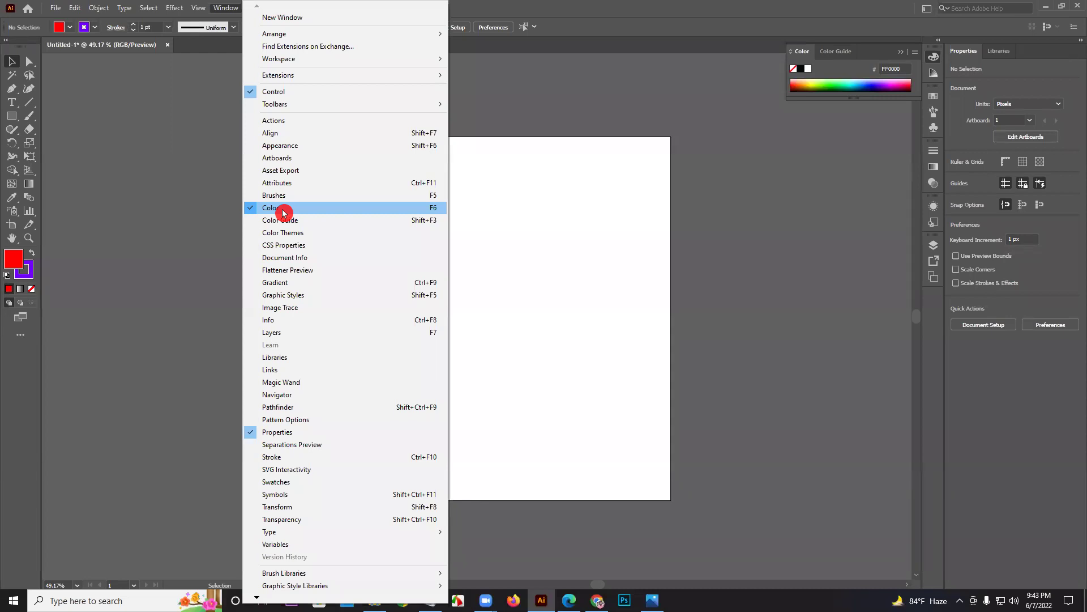
Step: Pick a new fill colour and a light purple C355FF stroke from the Color spectrum
left_click(629, 264)
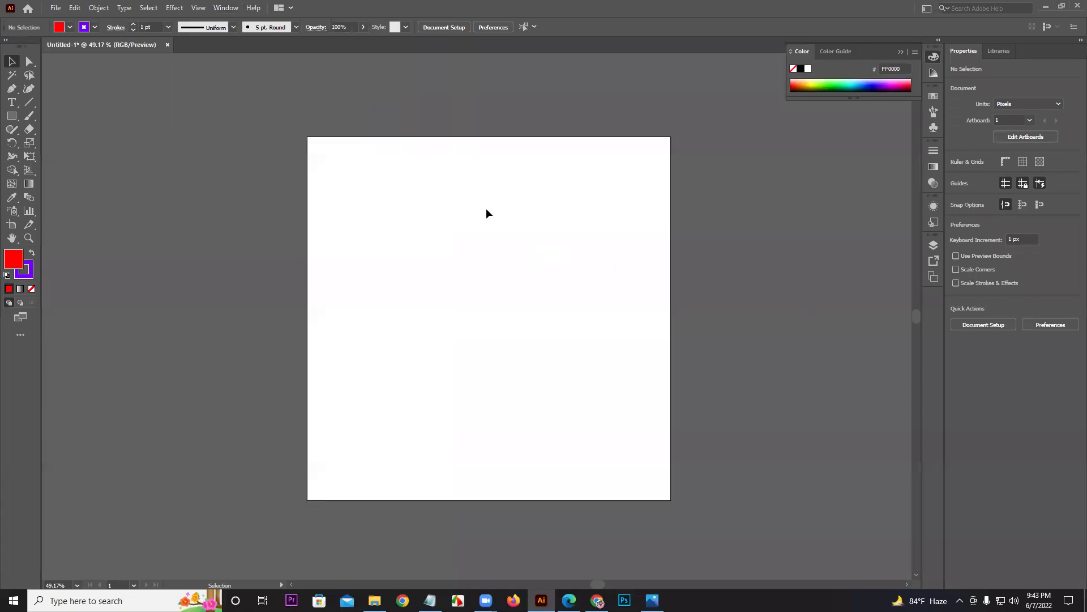
left_click(11, 116)
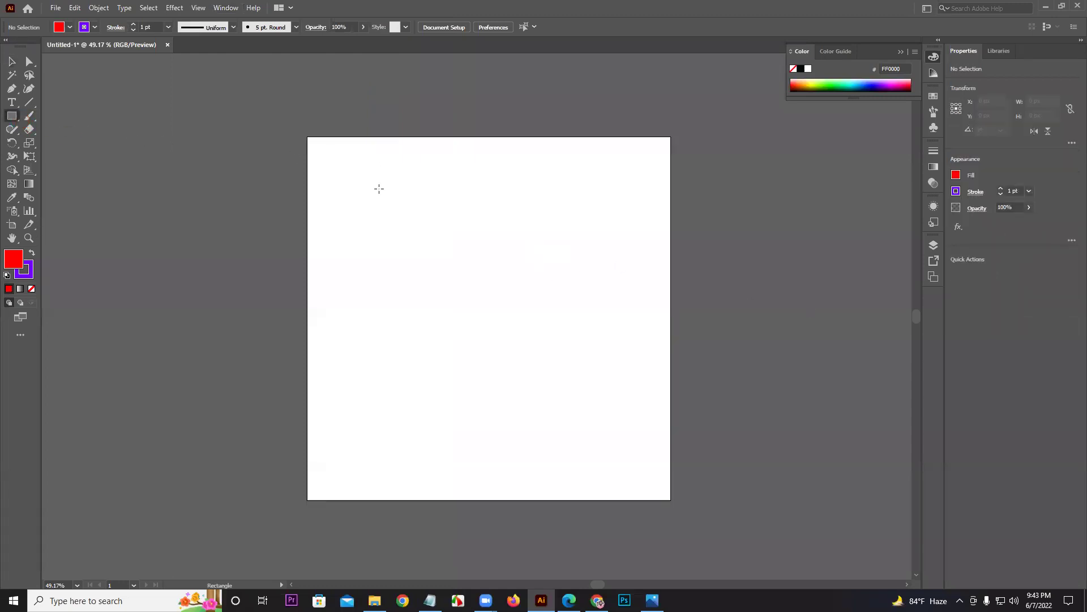
left_click(11, 62)
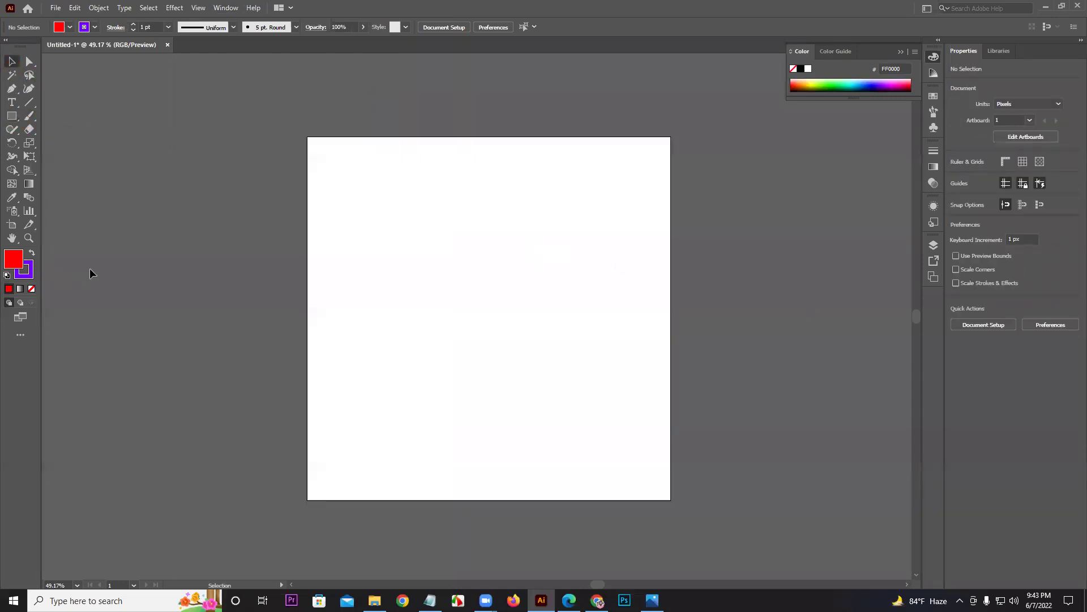
left_click(13, 256)
mouse_move(828, 80)
left_mouse_down()
mouse_move(845, 80)
mouse_move(807, 77)
left_mouse_up()
left_click(29, 270)
left_click(886, 77)
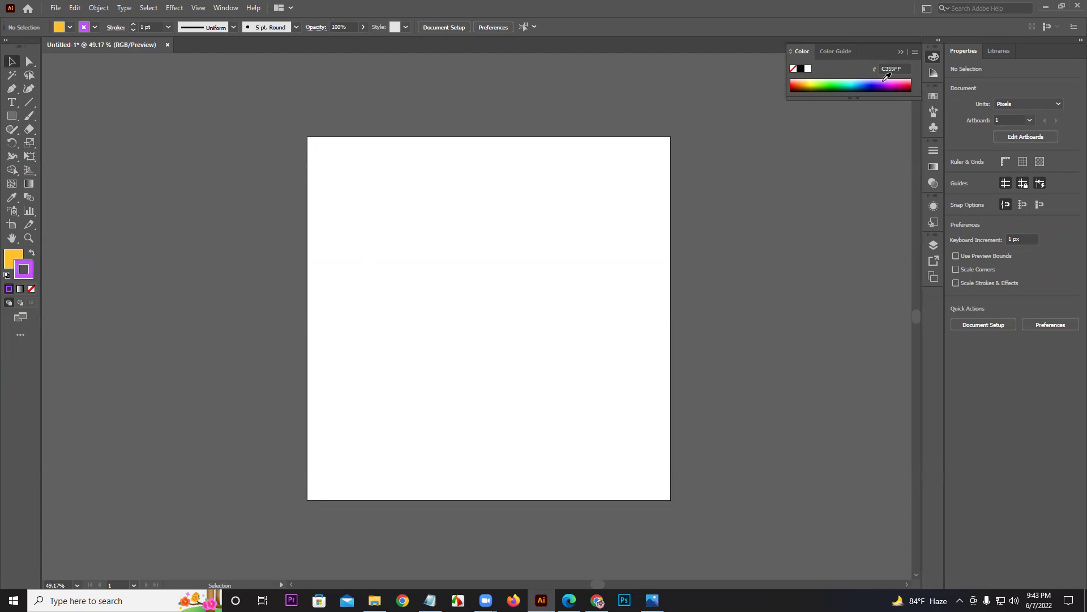
Step: Undock the Color panel into a floating, expanded panel and open its options menu
left_click_drag(933, 56, 794, 89)
left_click(794, 88)
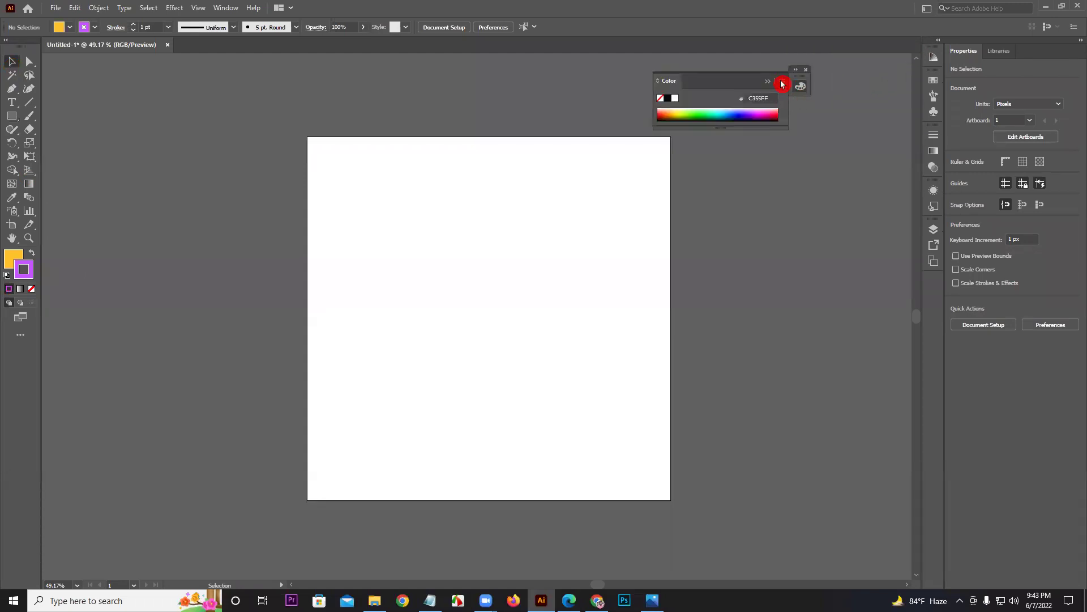
left_click(782, 83)
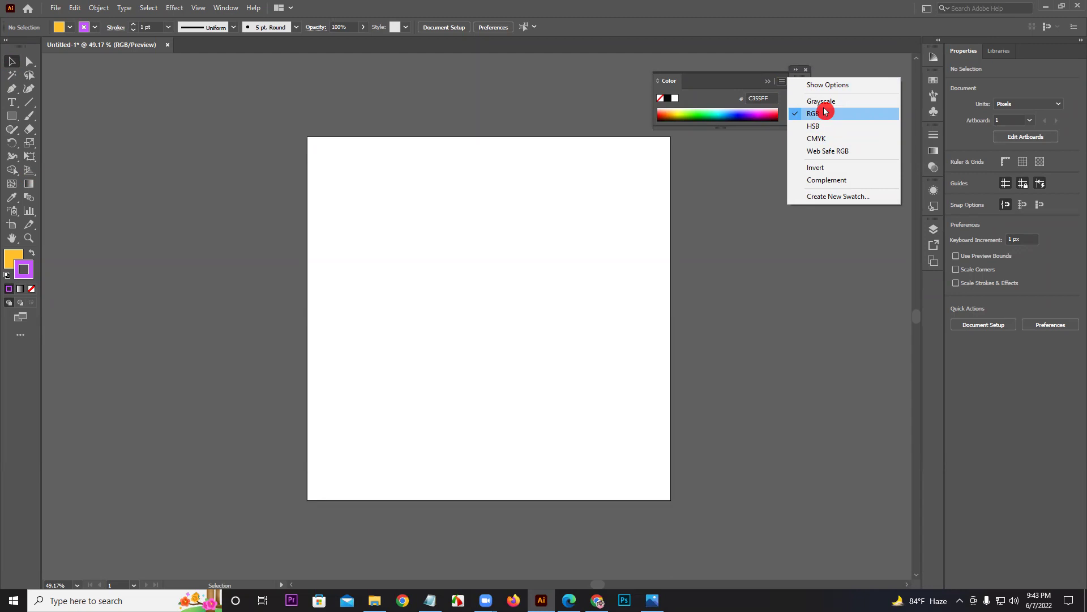
Step: Mix the fill to magenta D948DE (R 217, G 72, B 222) with the RGB sliders
left_click(856, 85)
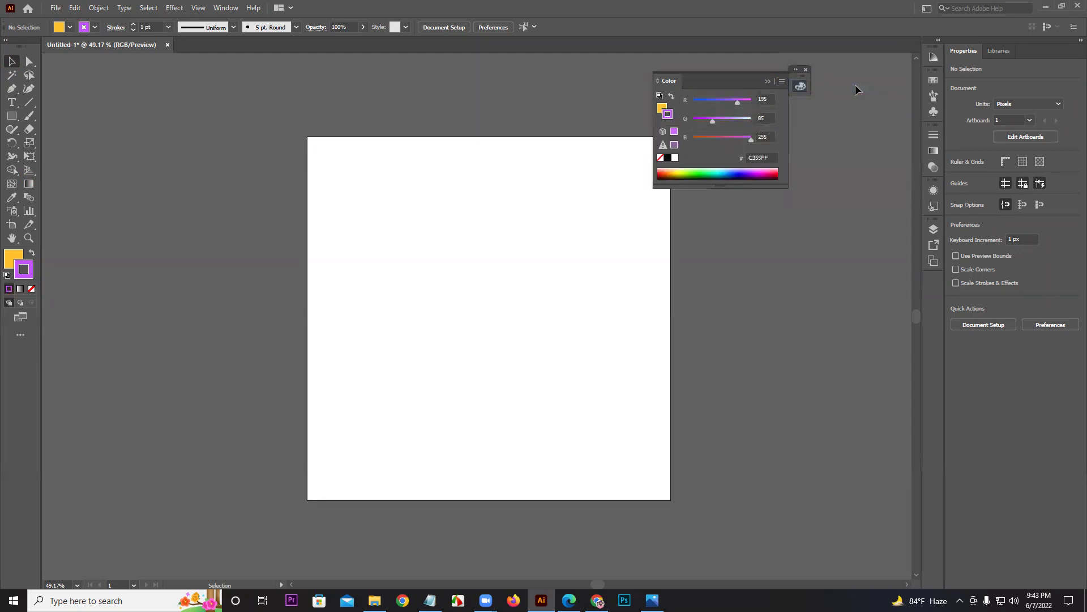
left_click_drag(731, 84, 796, 99)
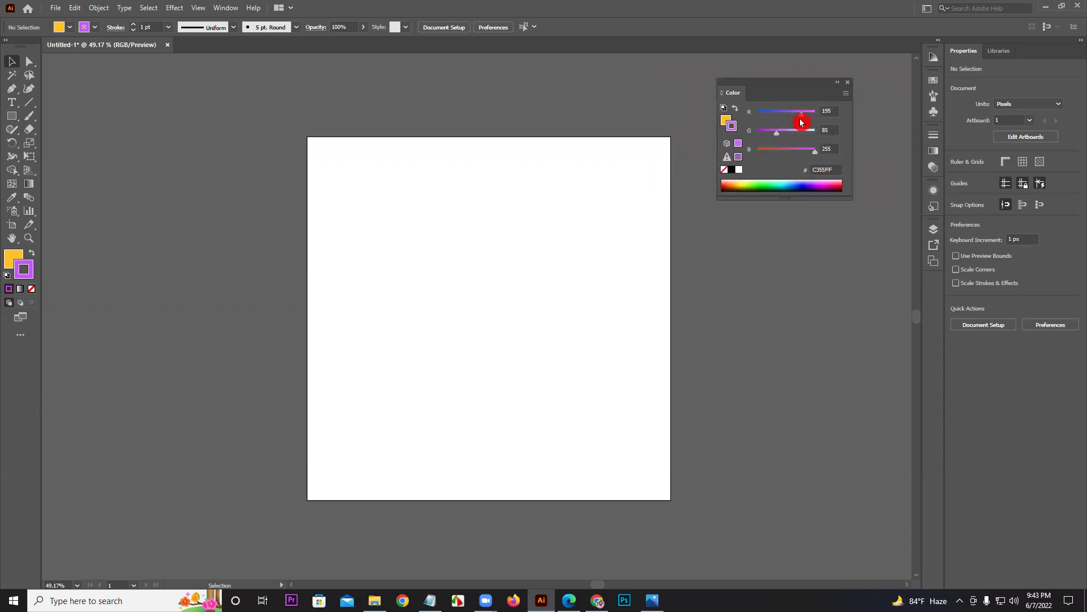
left_click(14, 258)
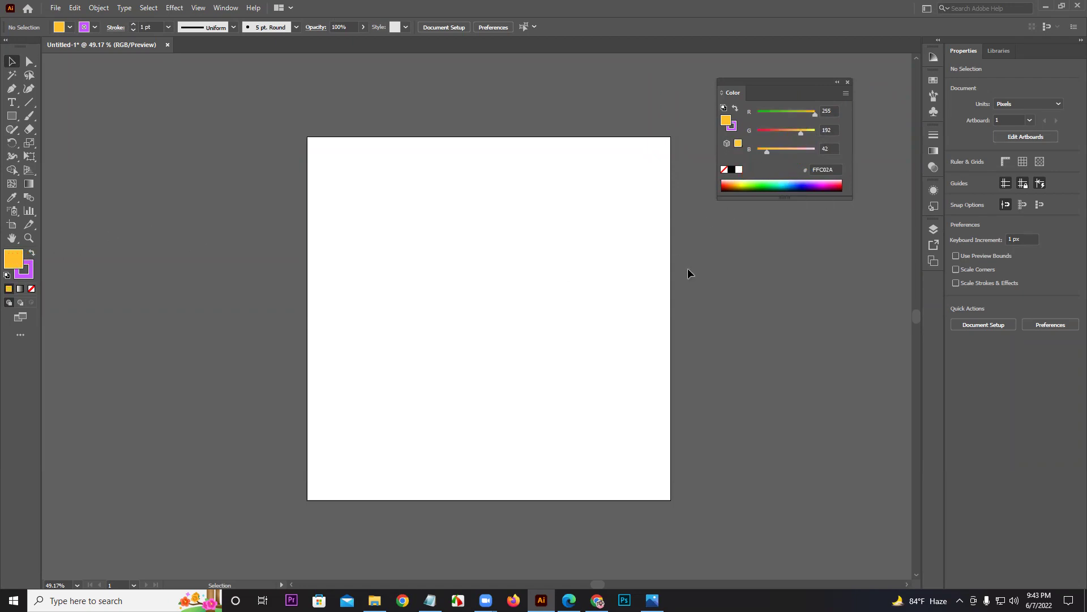
left_click(739, 185)
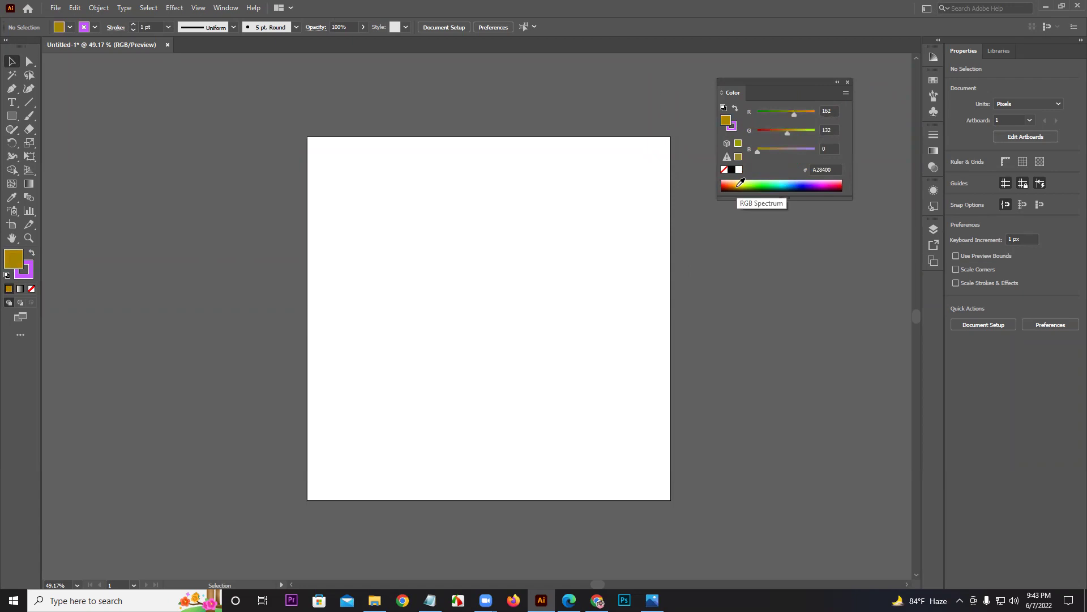
left_click_drag(798, 136, 772, 136)
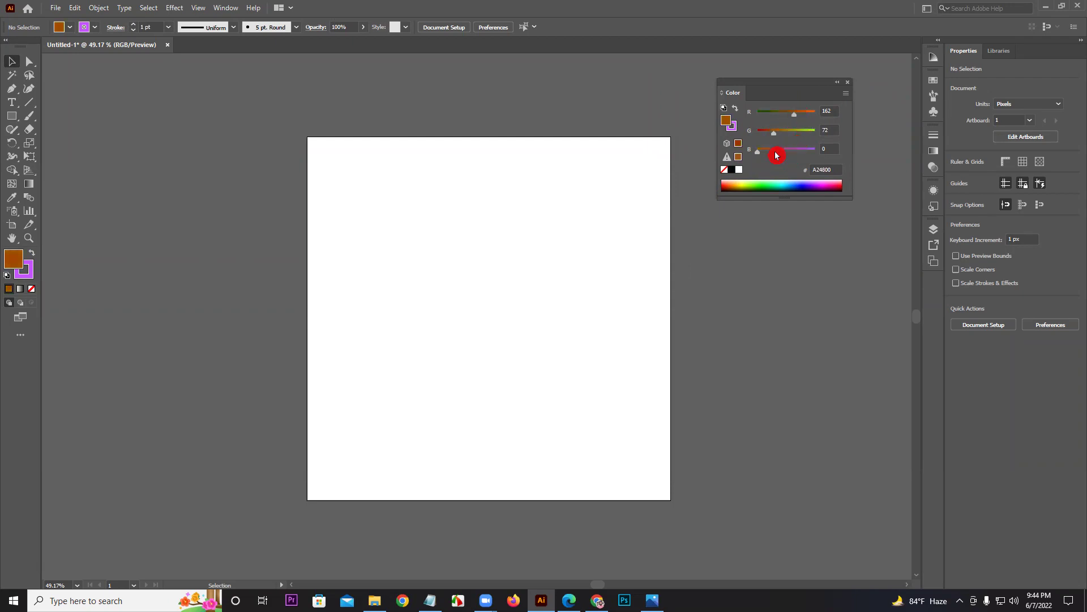
left_click_drag(772, 153, 809, 153)
mouse_move(796, 117)
left_mouse_down()
mouse_move(757, 112)
mouse_move(807, 114)
left_mouse_up()
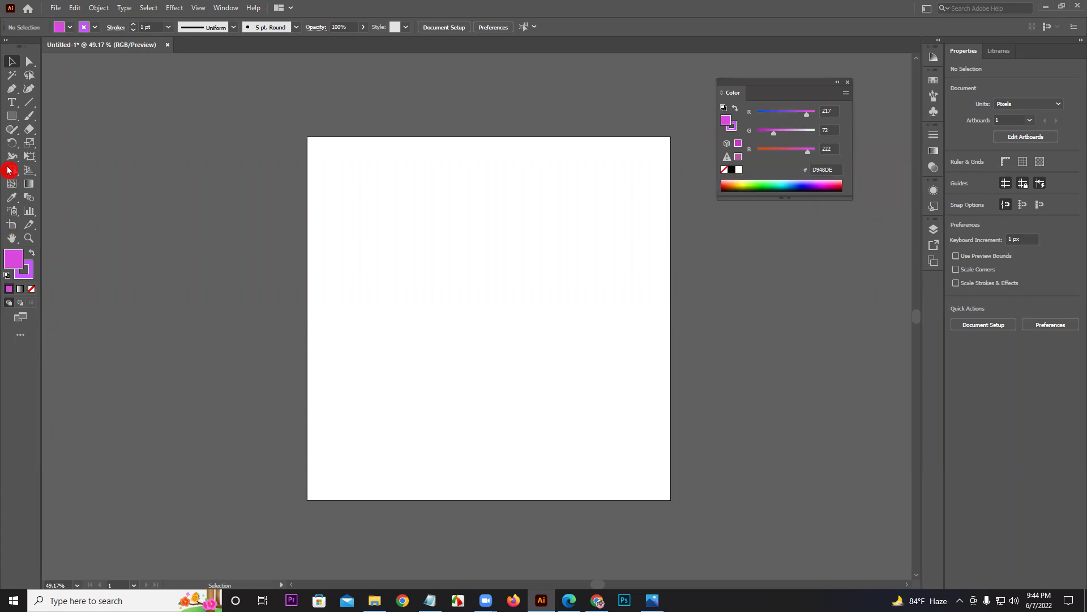
Step: Draw a test rectangle, recolour it green 3ED648, delete it, and collapse the Color panel
left_click(11, 116)
left_click_drag(379, 167, 597, 346)
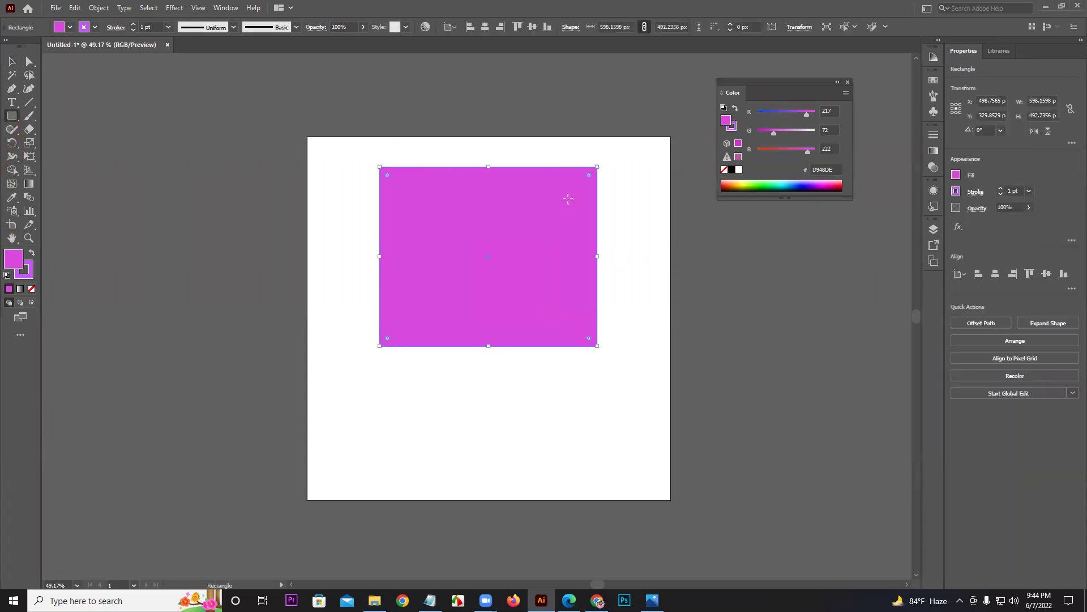
left_click_drag(807, 114, 773, 157)
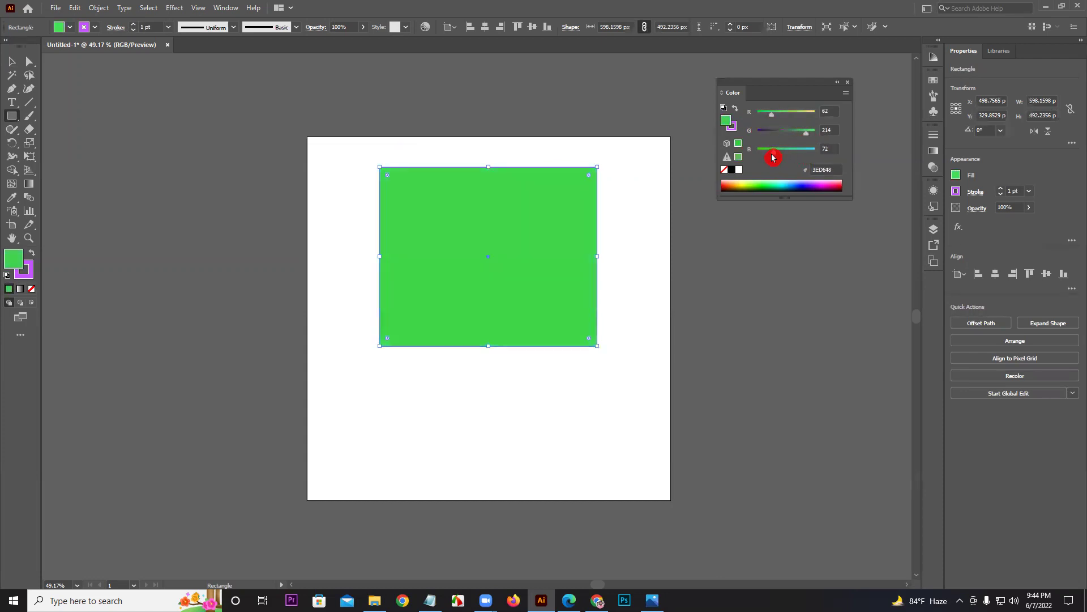
key("Delete")
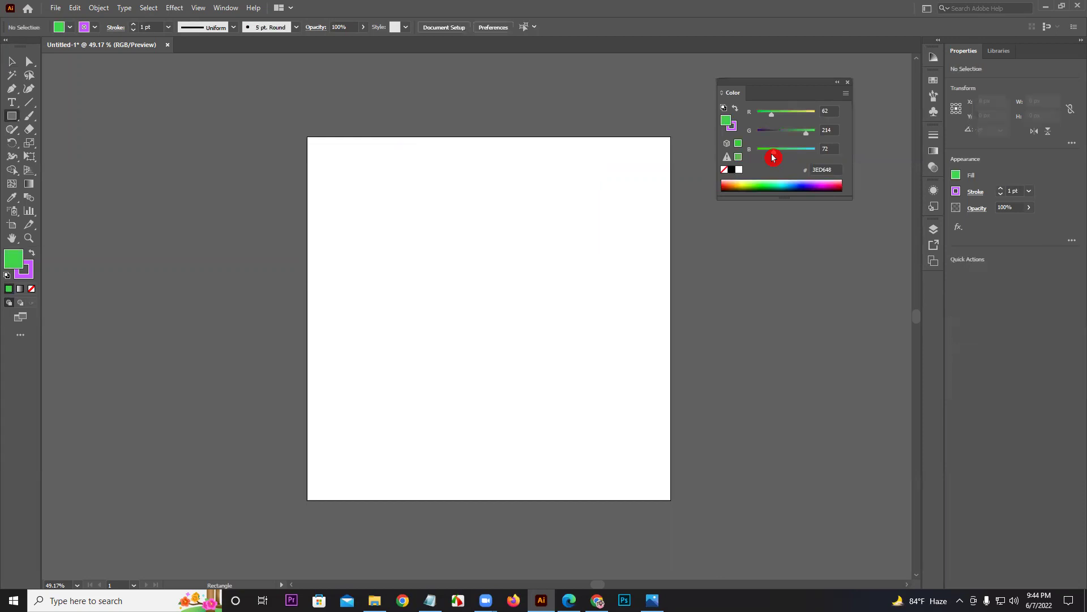
left_click(837, 84)
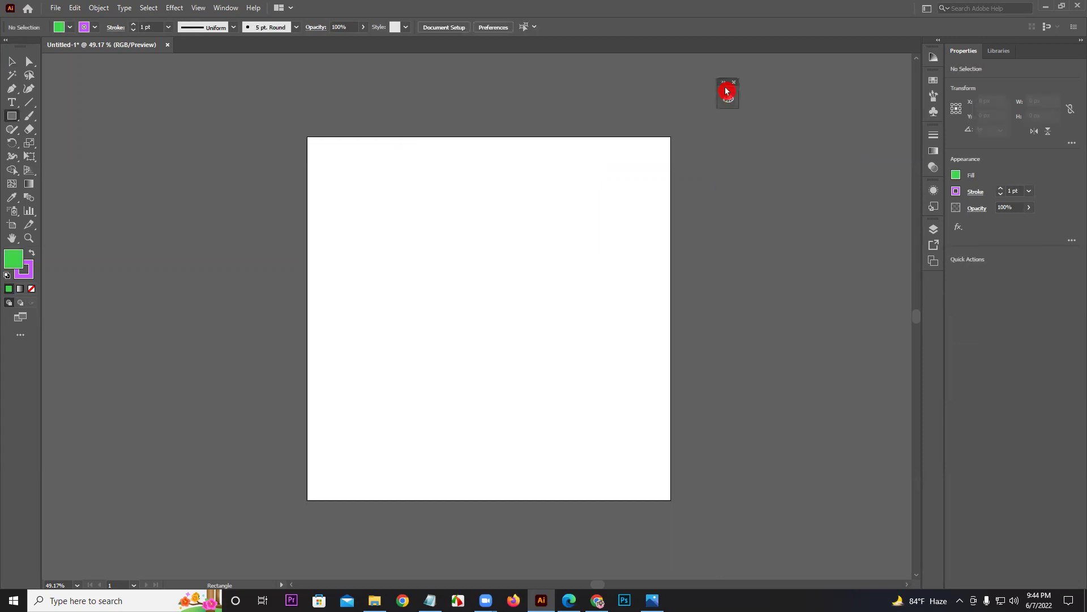
left_click_drag(735, 94, 869, 93)
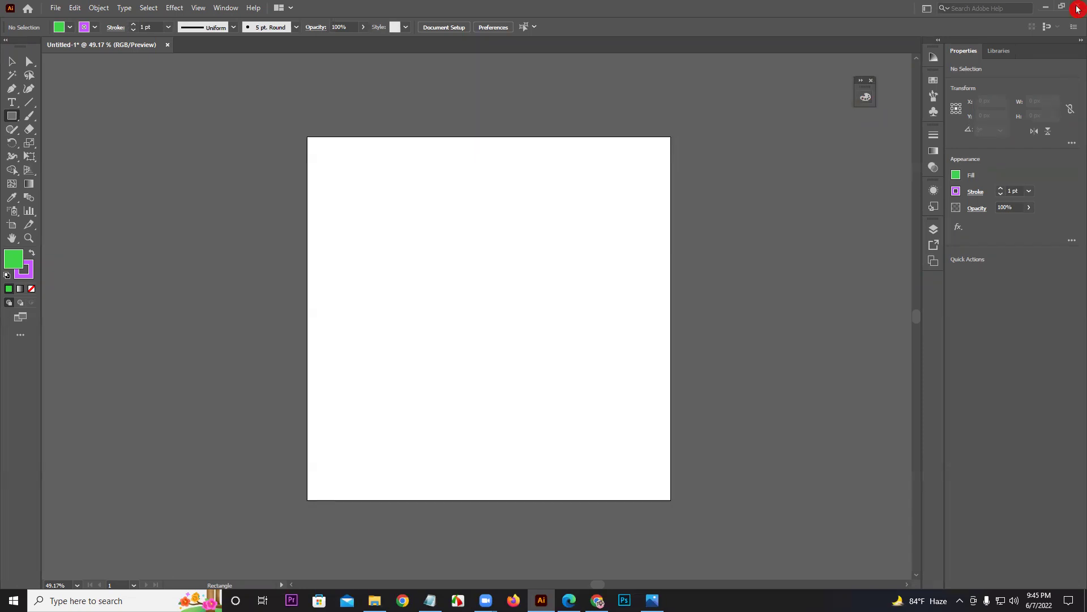
left_click(16, 119)
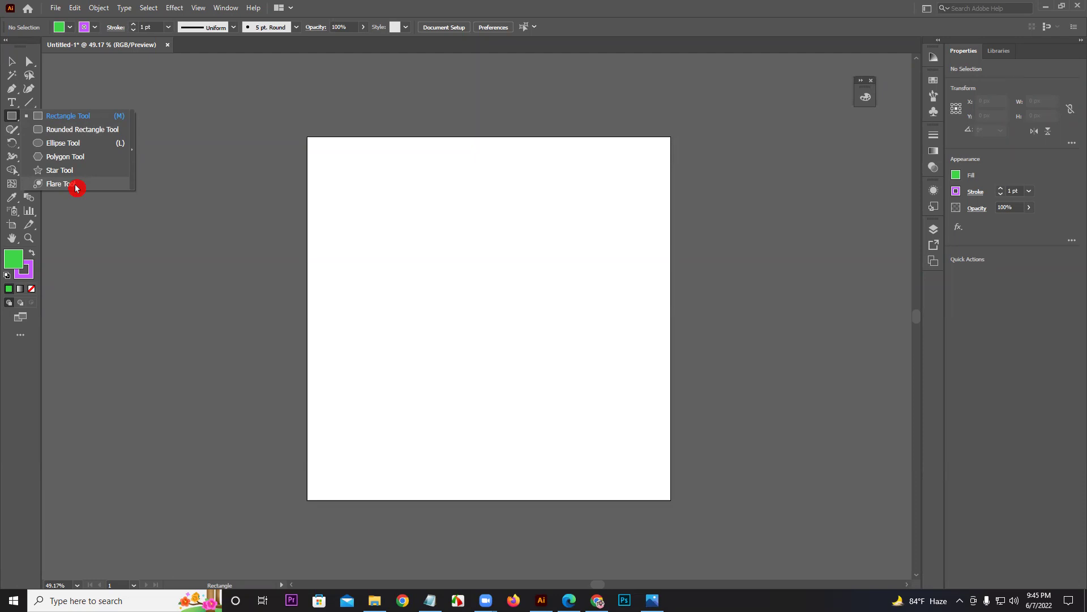
left_click(60, 117)
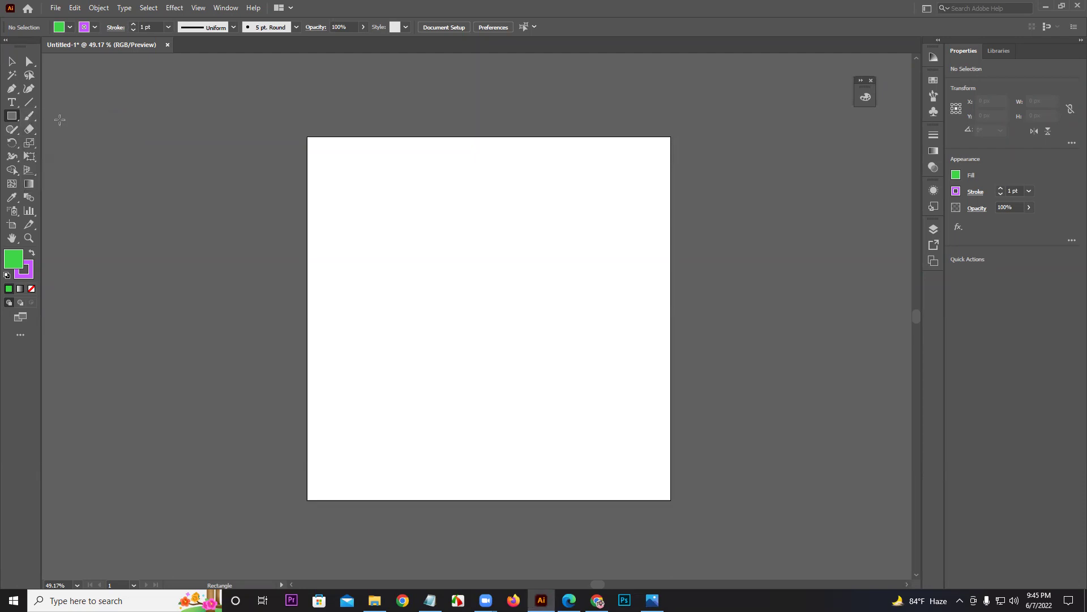
left_click_drag(363, 179, 501, 440)
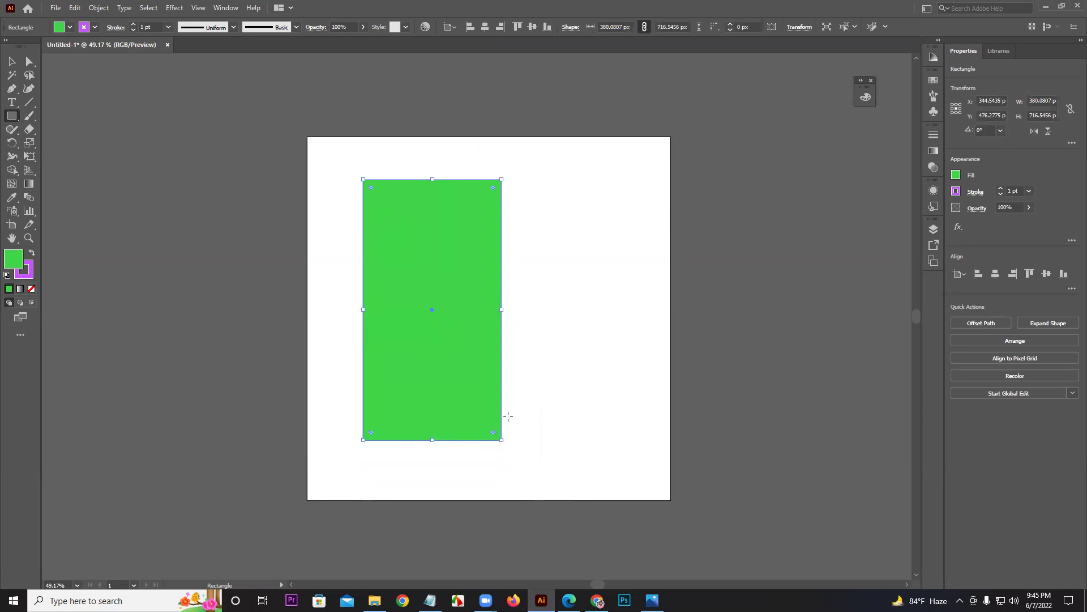
key("ctrl+z")
left_click_drag(343, 217, 641, 283)
left_click_drag(422, 325, 524, 419)
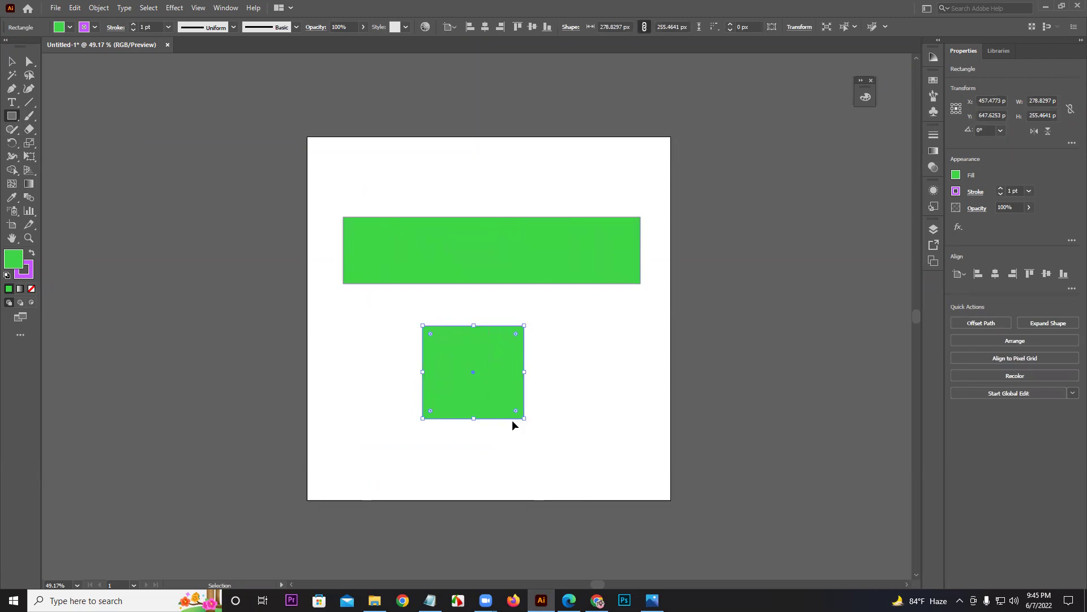
key("ctrl+a")
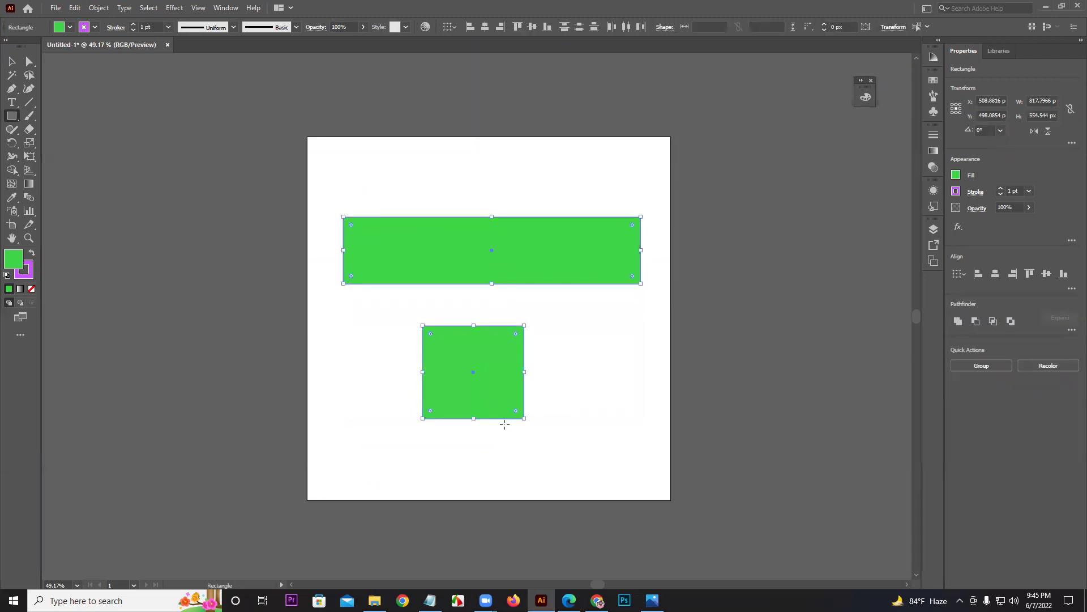
key("Delete")
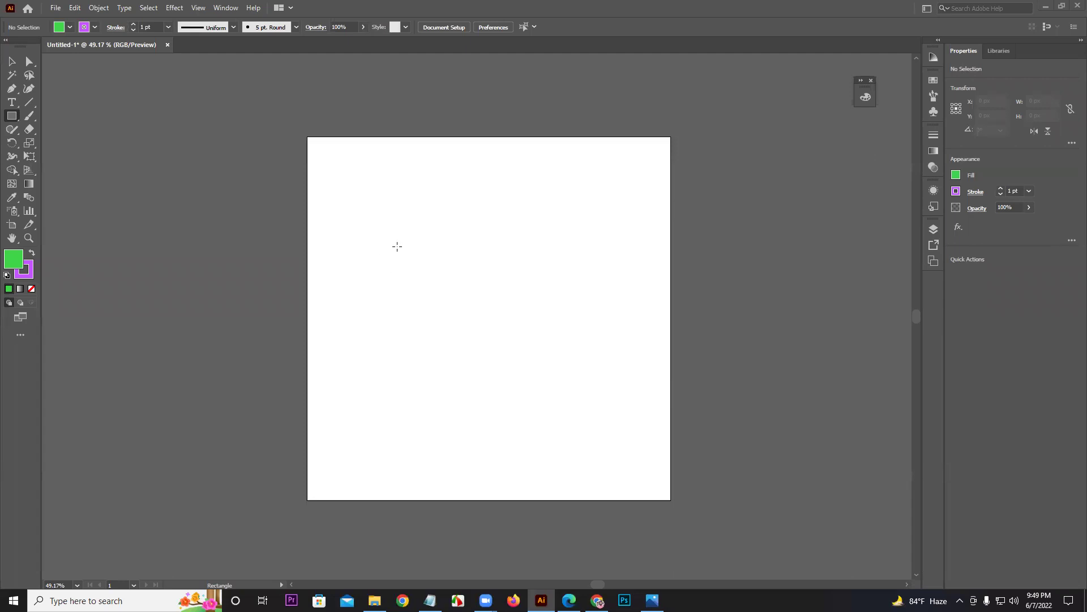
Step: Draw six practice rectangles around the artboard, then select all and delete them
left_click_drag(337, 182, 535, 440)
left_click_drag(561, 216, 799, 323)
left_click_drag(631, 114, 802, 150)
left_click_drag(456, 85, 551, 149)
left_click_drag(266, 136, 269, 367)
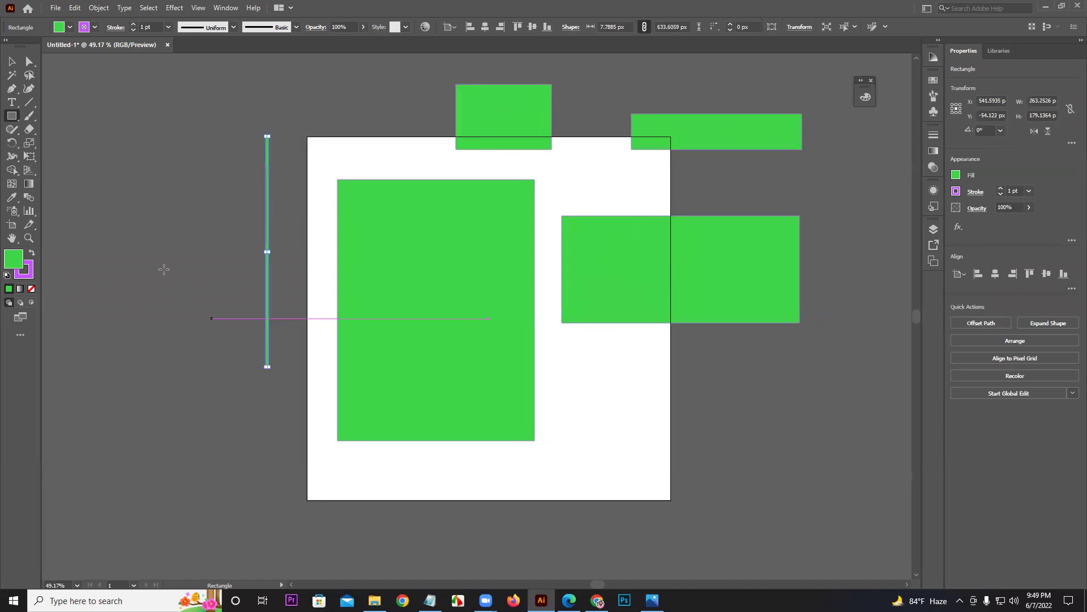
left_click_drag(136, 236, 252, 448)
key("ctrl+a")
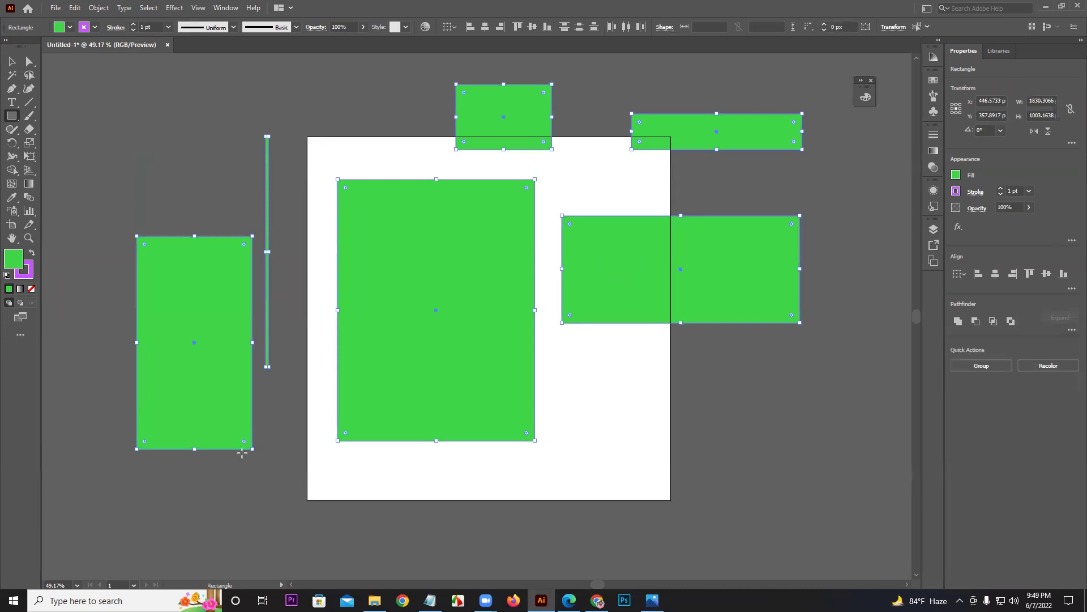
key("Delete")
Step: Draw and delete two test squares, then create an exact 1000 × 1000 px square
left_click_drag(346, 204, 552, 409)
key("Delete")
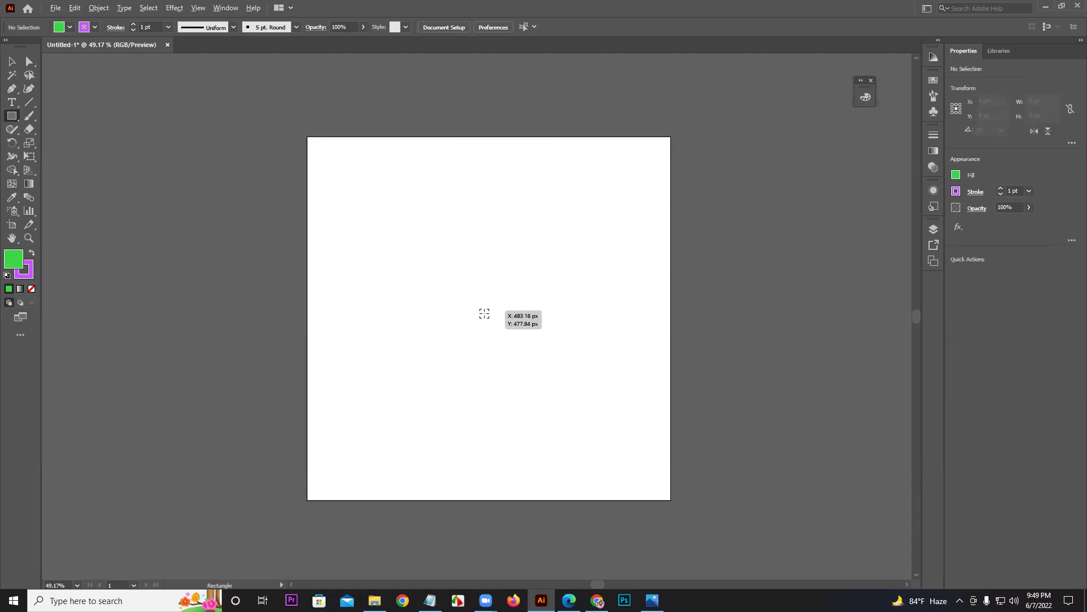
left_click_drag(488, 318, 577, 496)
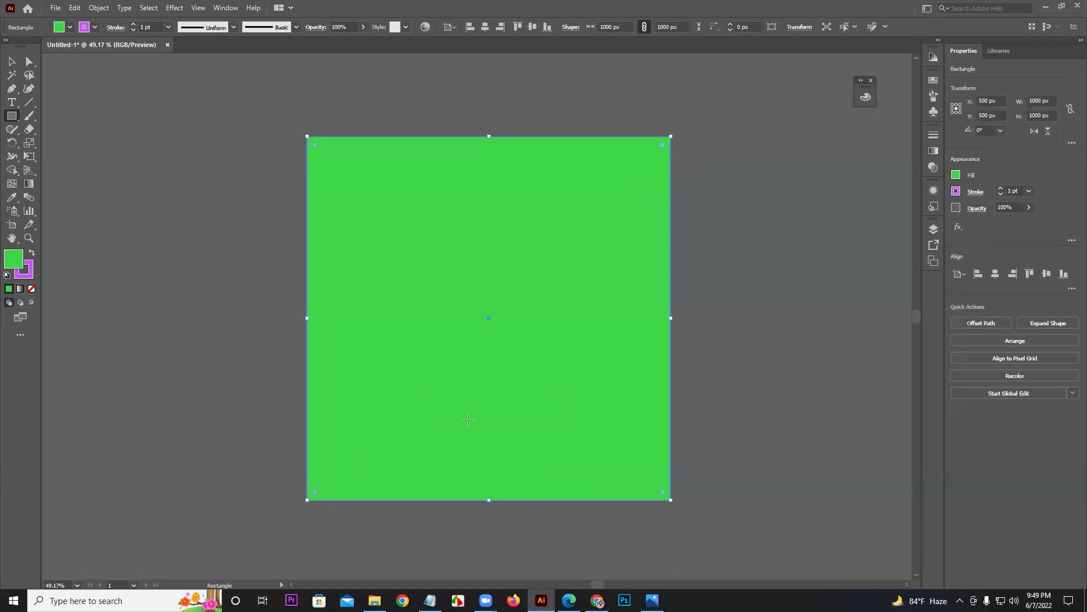
key("Delete")
left_click(437, 194)
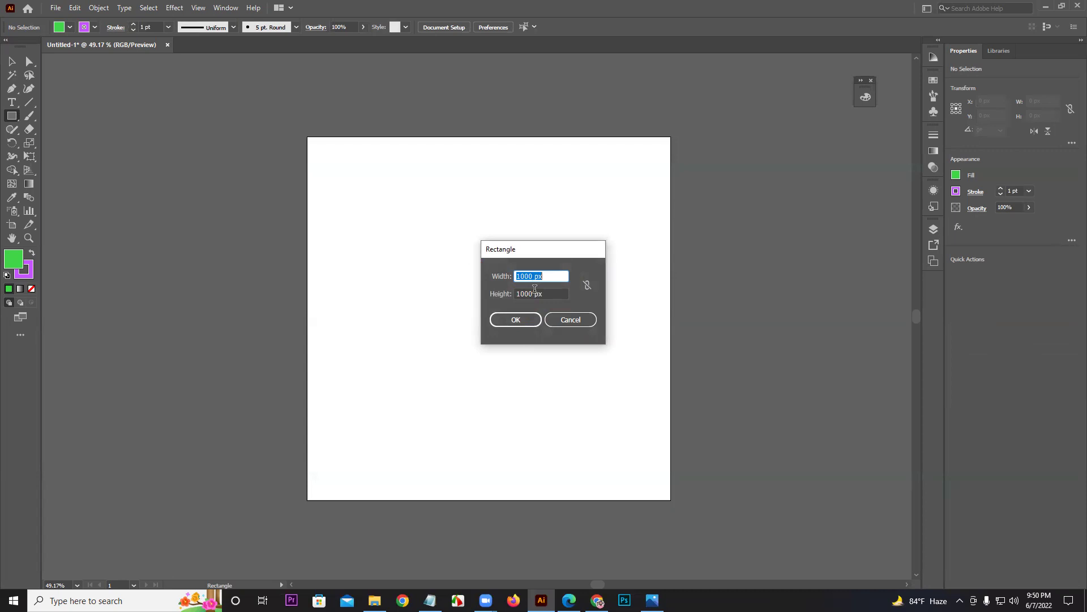
key("Return")
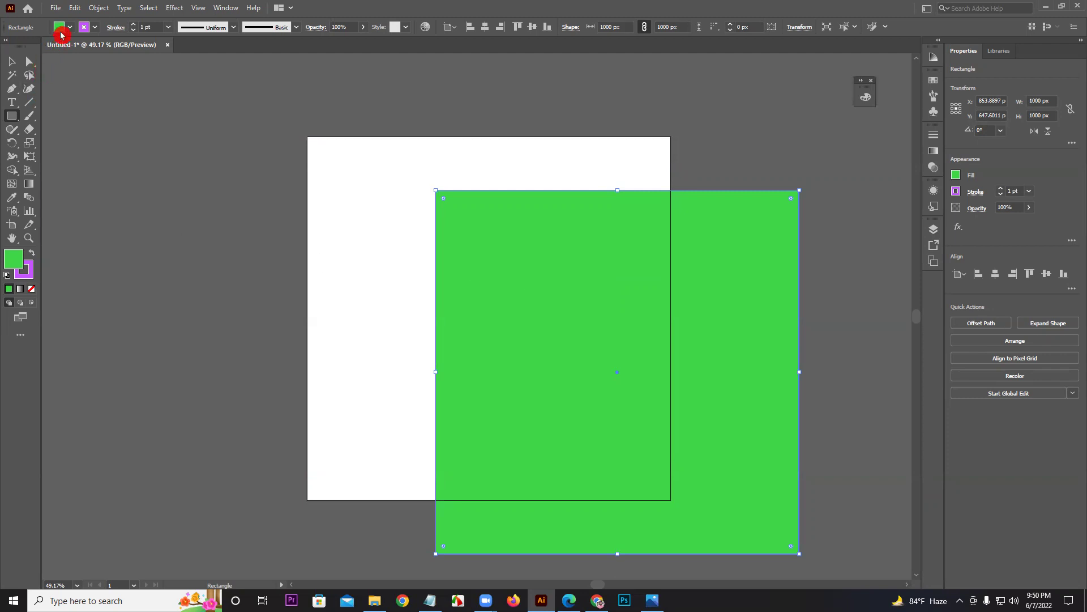
Step: Fill the square with a brown swatch and give it a red stroke
left_click(61, 33)
left_click(39, 44)
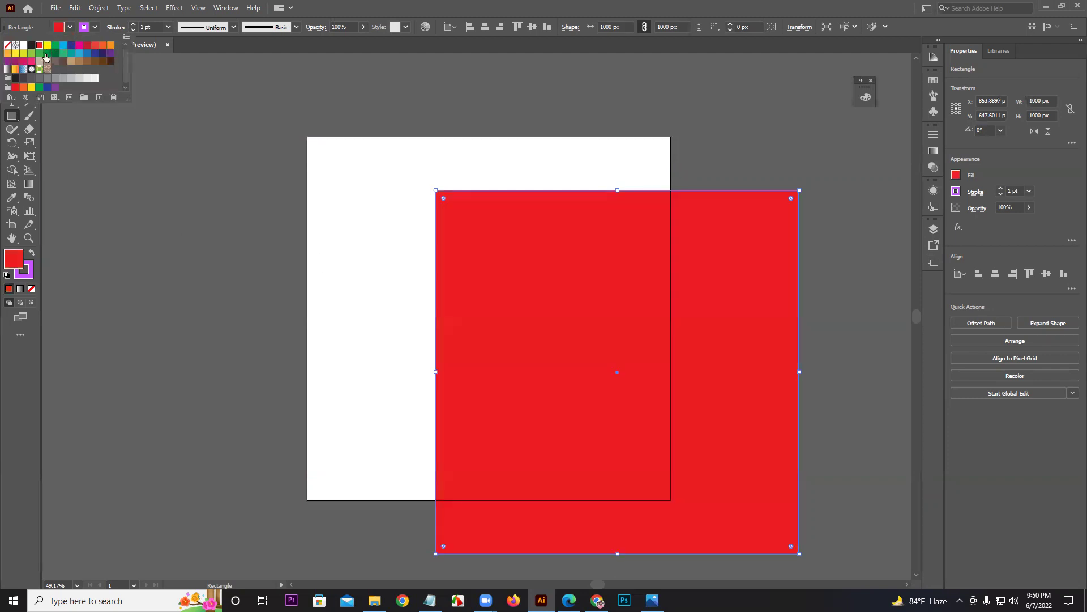
left_click(78, 60)
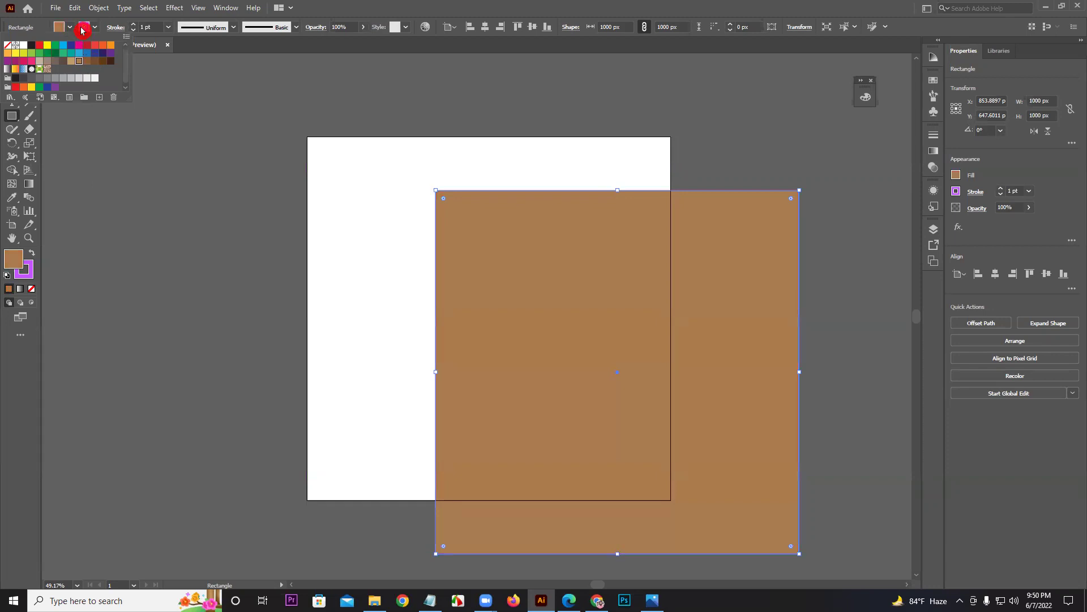
left_click(82, 31)
left_click(83, 28)
left_click(39, 45)
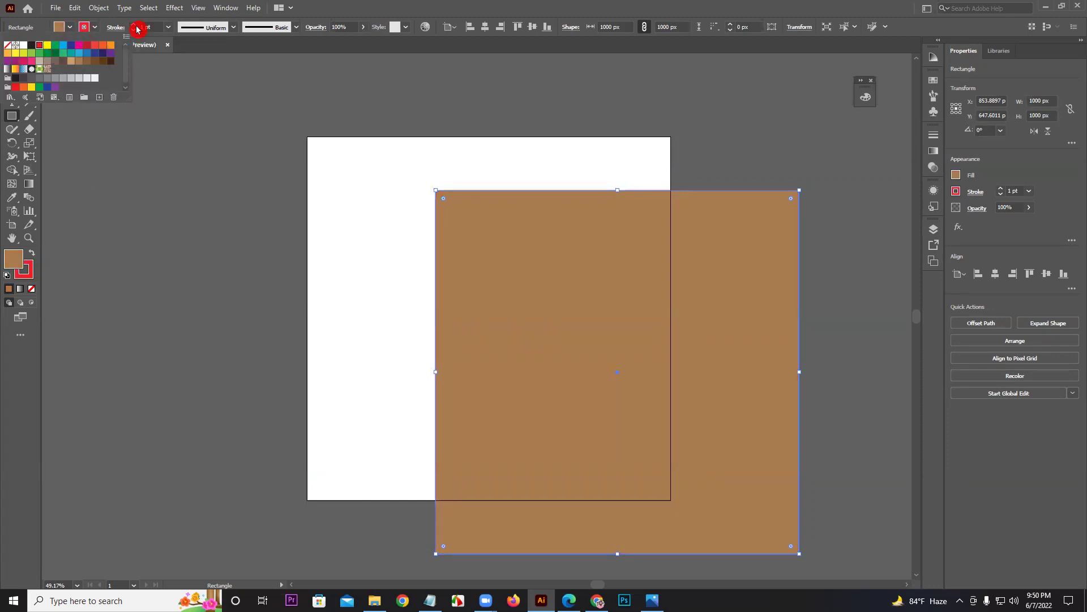
left_click(137, 28)
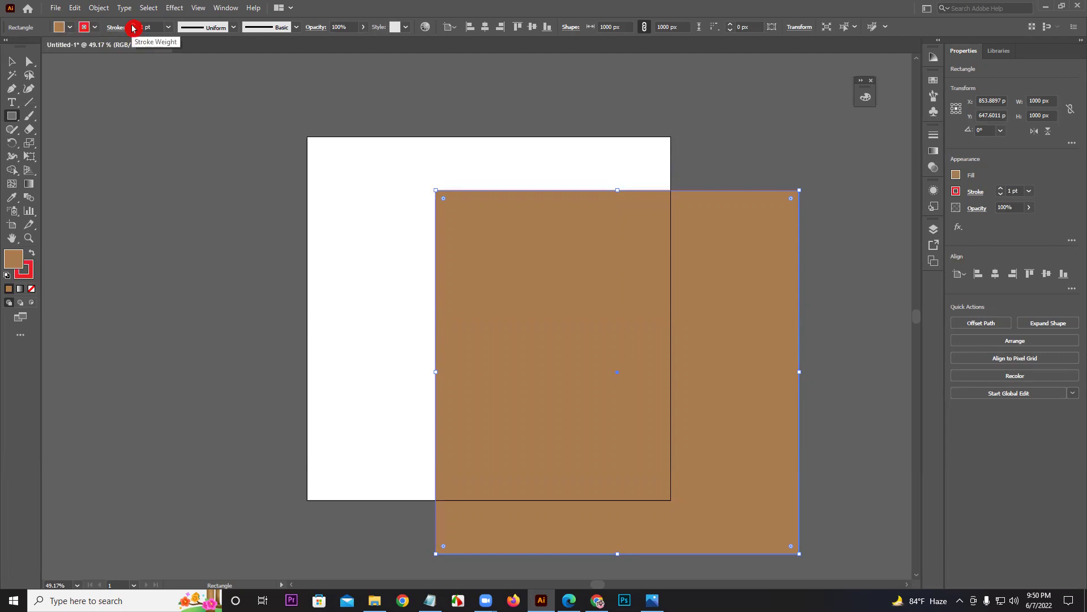
Step: Raise the stroke weight to 26 pt and apply a tapering triangle width profile
left_click(133, 29)
left_click(133, 28)
left_click(210, 29)
left_click(205, 64)
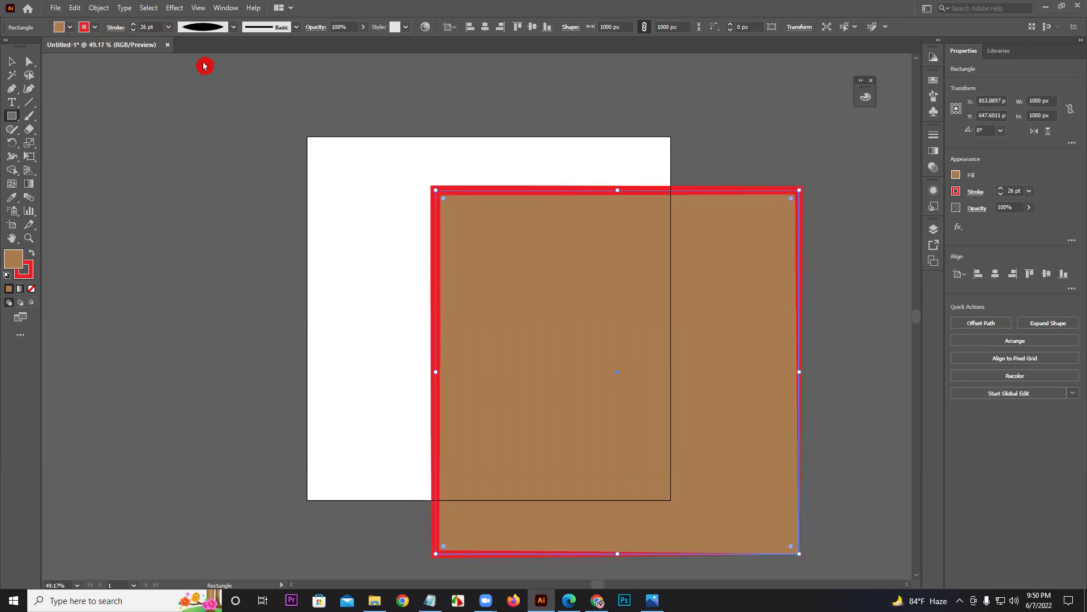
left_click(213, 33)
left_click(214, 116)
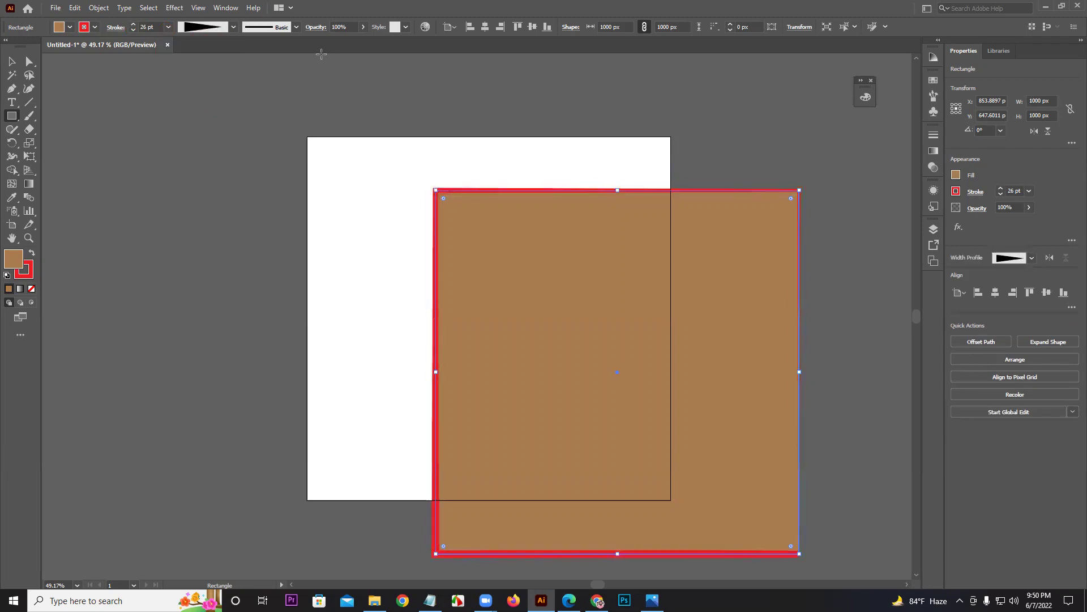
left_click(276, 28)
Step: Apply a charcoal brush to the square's outline and thicken it to 31 pt
left_click(252, 107)
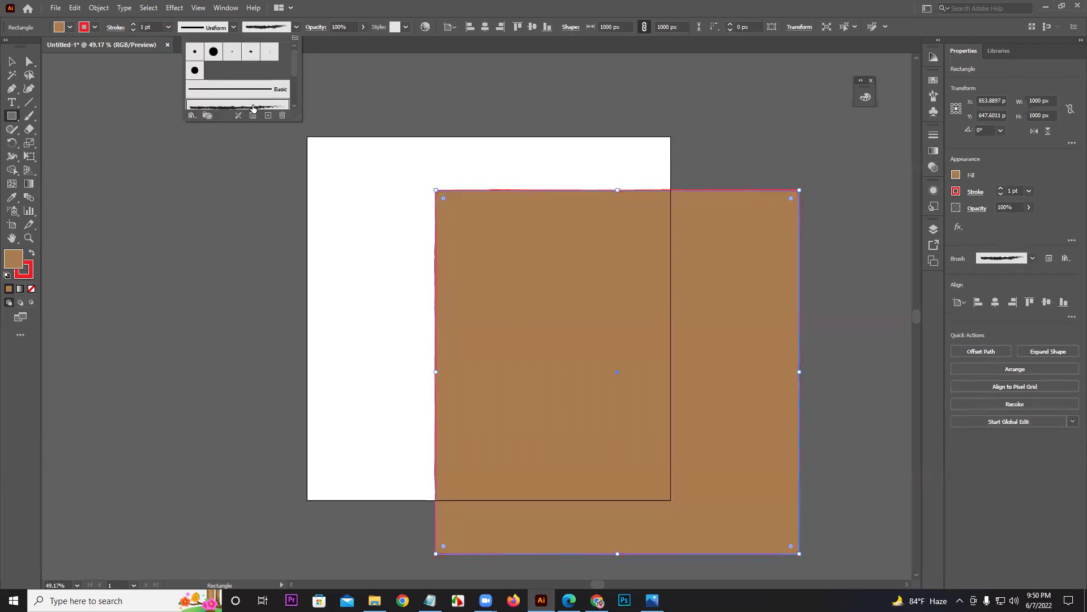
left_click(135, 28)
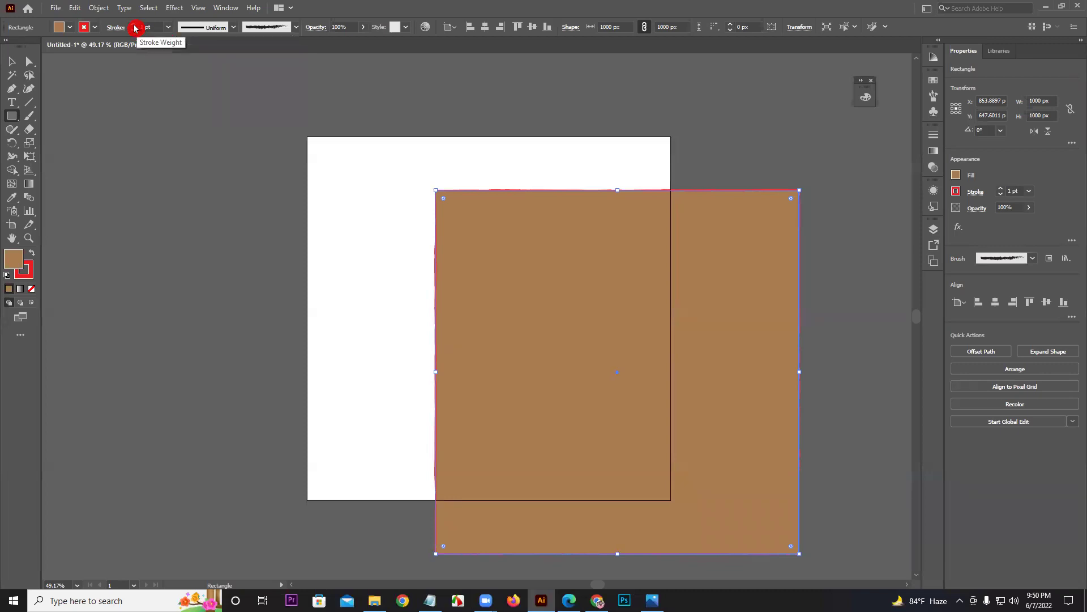
left_click(135, 28)
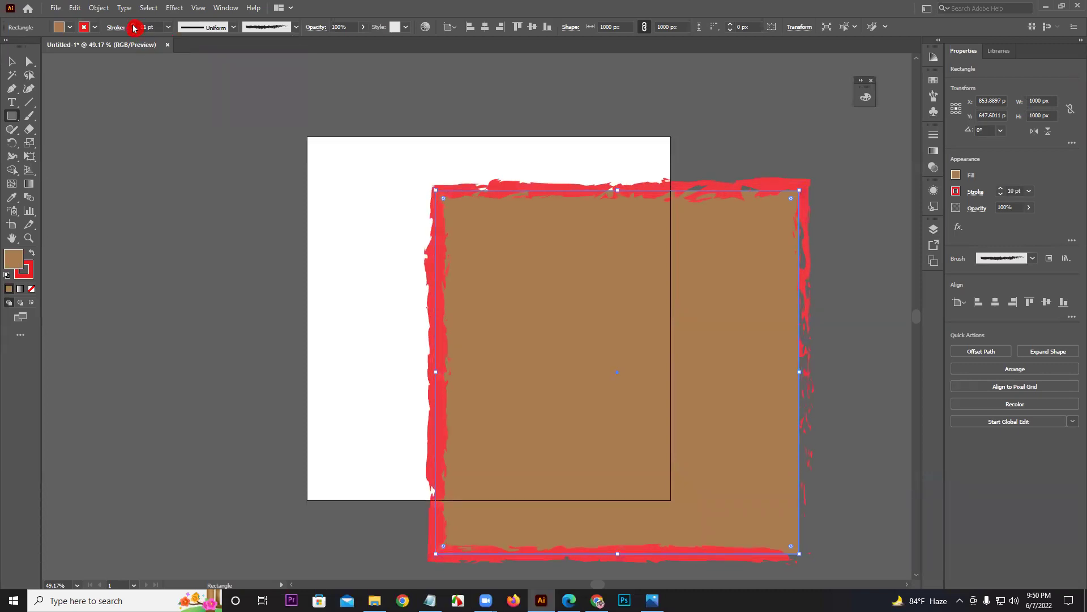
left_click(134, 28)
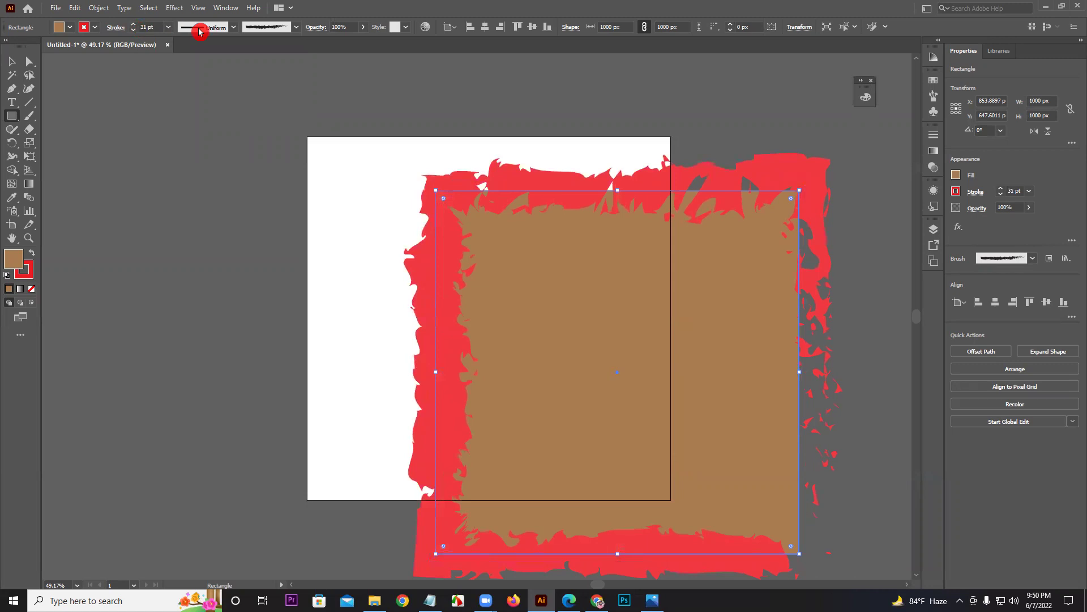
Step: Open the Artistic_Calligraphic brush library and apply its 50 pt. Flat brush to the border
left_click(281, 28)
left_click(192, 115)
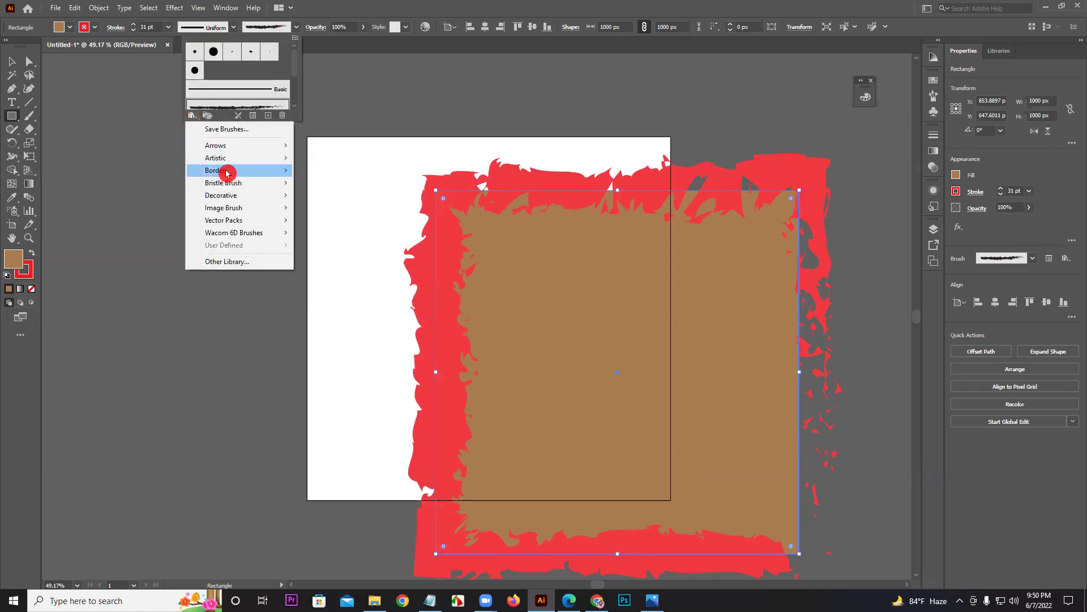
mouse_move(239, 148)
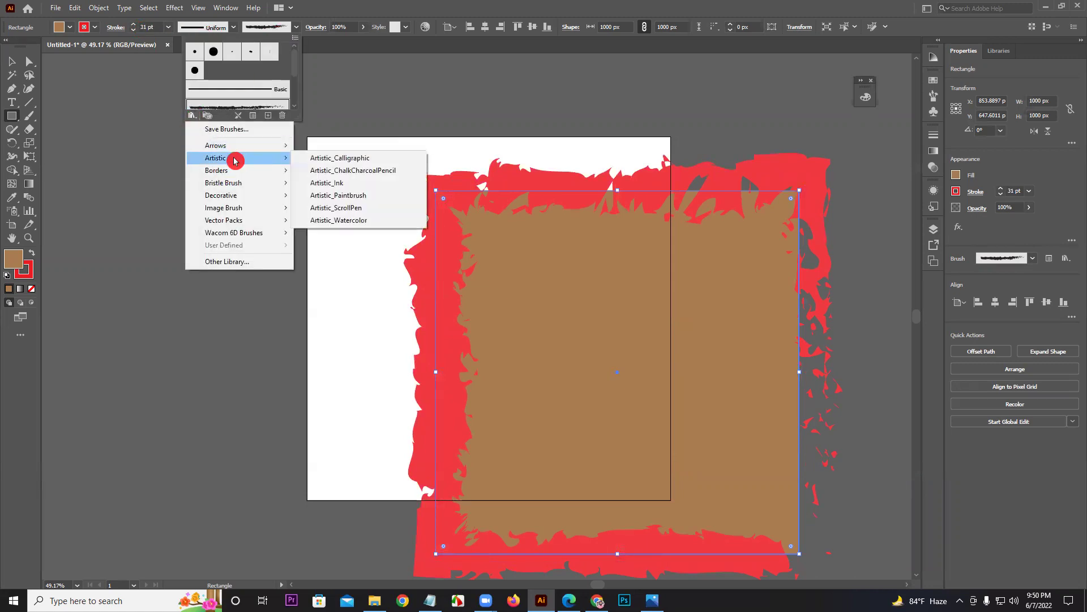
mouse_move(232, 171)
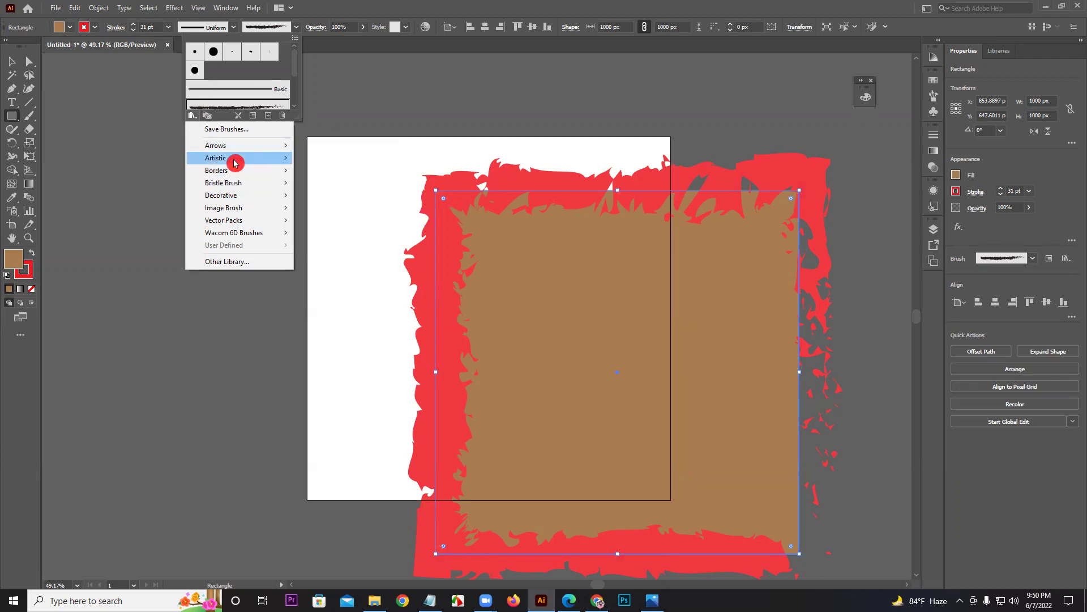
left_click(334, 163)
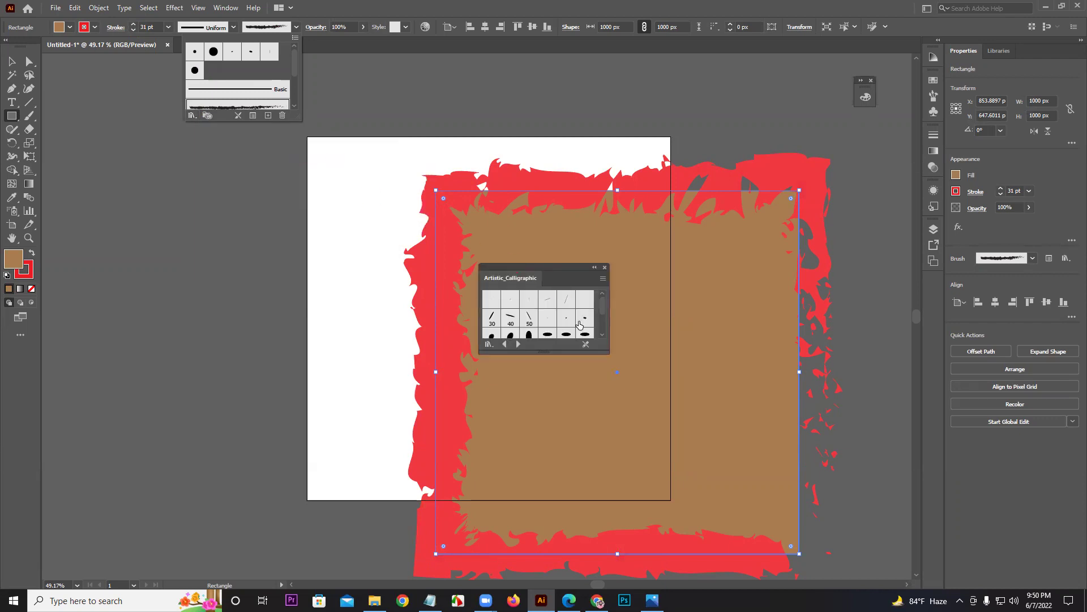
left_click(528, 321)
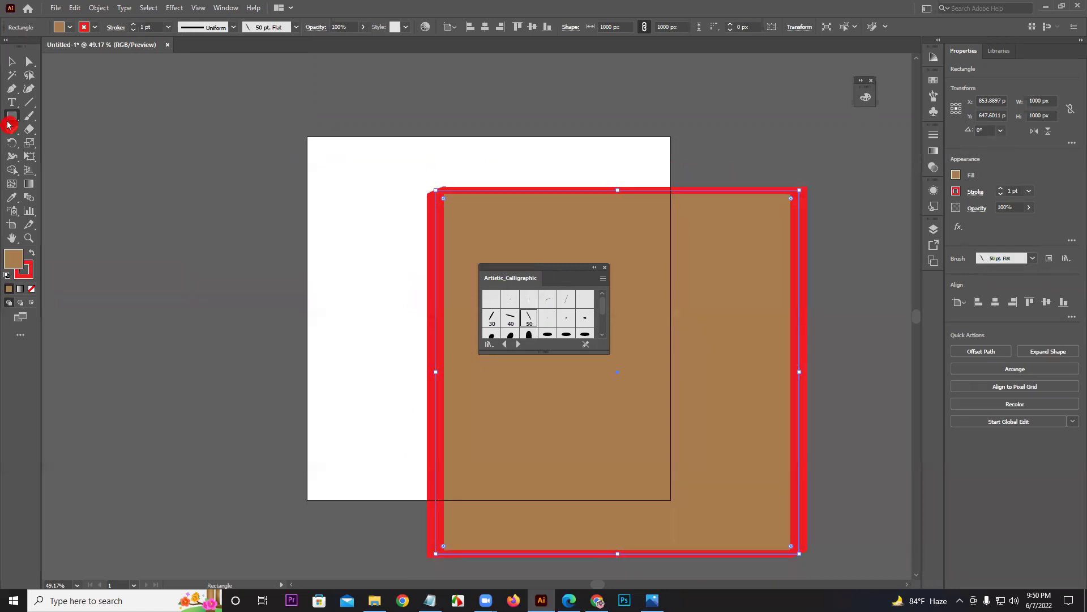
Step: Paint four red 50 pt. Flat calligraphic strokes on the artboard's left side
left_click(29, 115)
left_click_drag(368, 216, 351, 274)
left_click_drag(334, 151, 315, 224)
left_click_drag(356, 168, 388, 149)
left_click_drag(423, 100, 418, 155)
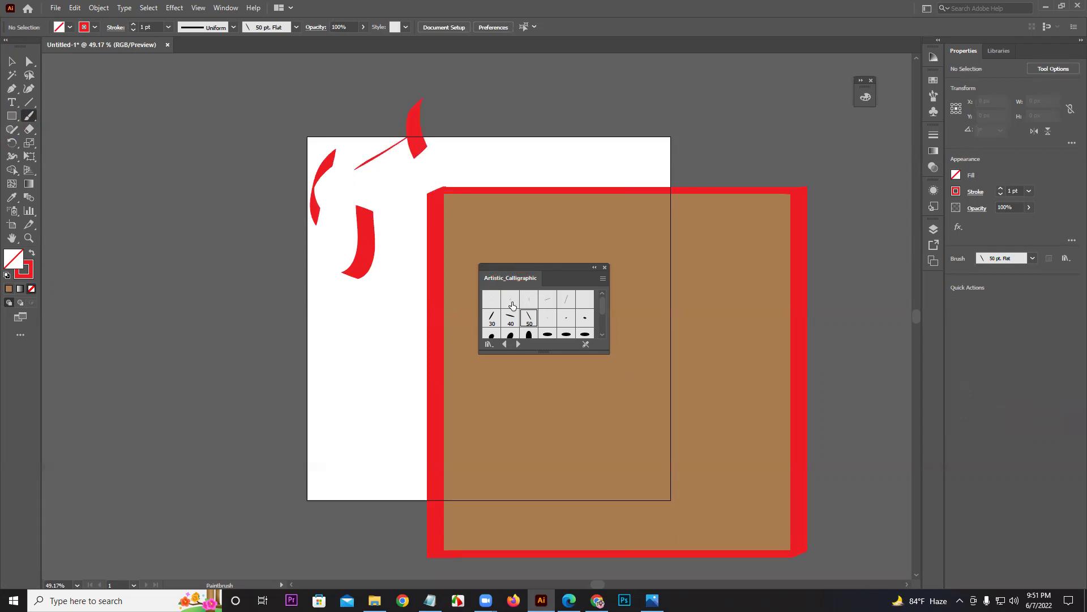
Step: Switch to the 30 pt. Flat brush and paint more strokes, including a reversed-C curve
left_click(492, 317)
left_click_drag(386, 300, 354, 385)
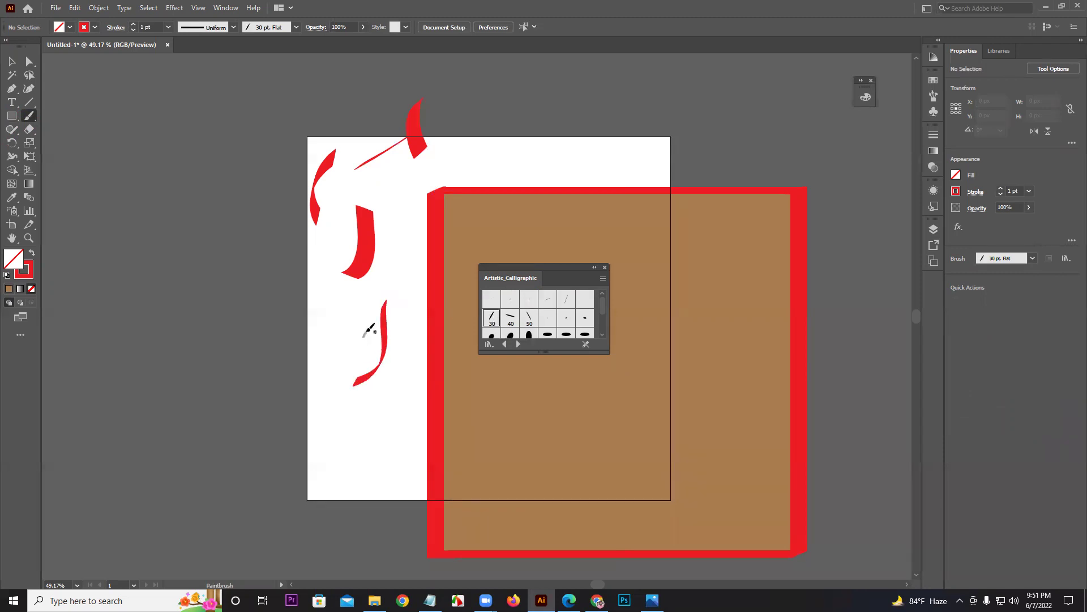
left_click_drag(369, 330, 315, 294)
left_click_drag(313, 352, 370, 331)
left_click_drag(396, 254, 419, 197)
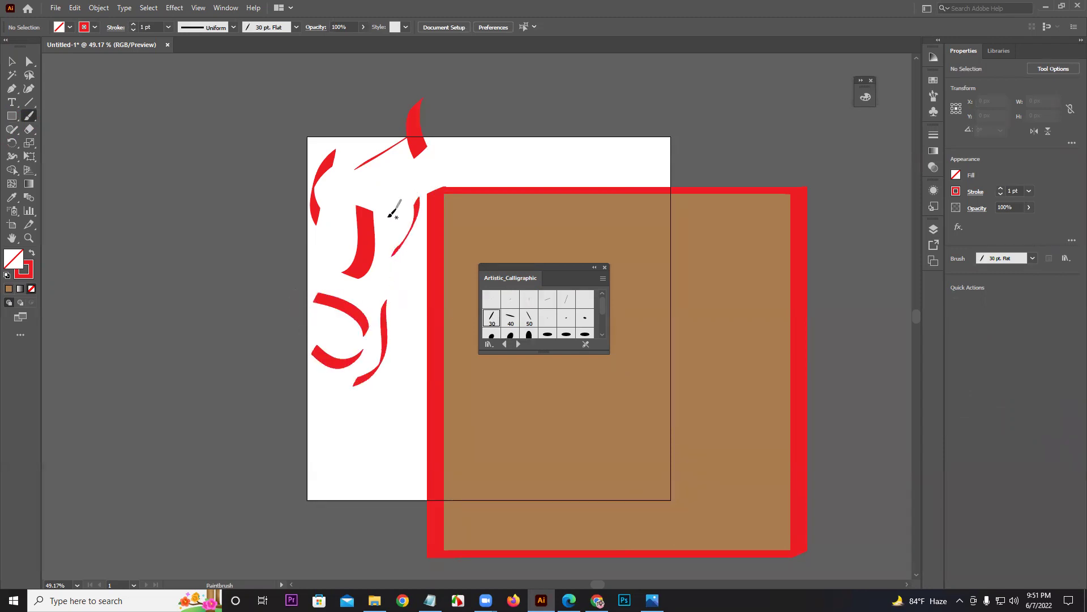
mouse_move(256, 277)
left_mouse_down()
mouse_move(252, 237)
mouse_move(302, 217)
left_mouse_up()
mouse_move(379, 398)
left_mouse_down()
mouse_move(361, 407)
mouse_move(396, 411)
mouse_move(354, 463)
mouse_move(359, 367)
mouse_move(351, 378)
left_mouse_up()
key("space")
mouse_move(419, 372)
left_mouse_down()
mouse_move(435, 391)
mouse_move(411, 417)
left_mouse_up()
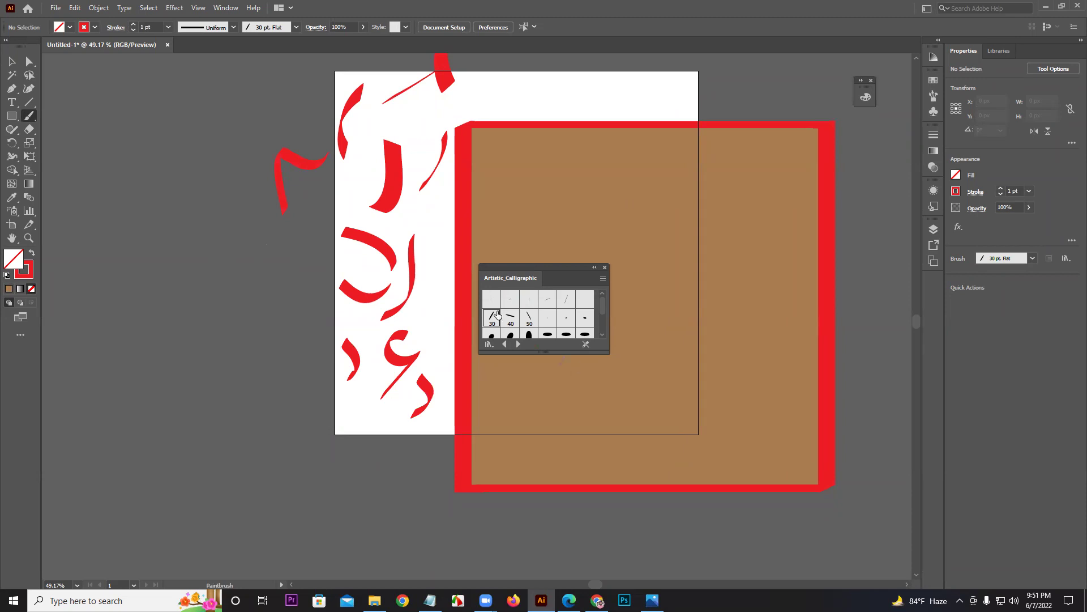
Step: Page the brush library forward to Artistic_Paintbrush and pick its first brush
left_click(557, 341)
left_click(518, 344)
left_click(519, 344)
left_click(537, 300)
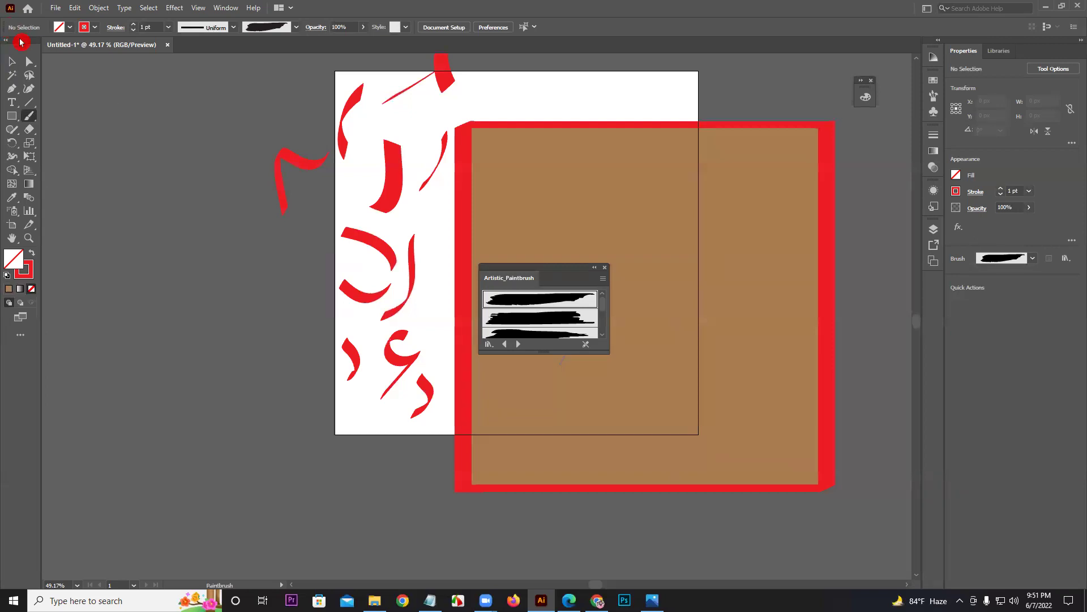
Step: Select the brown square, apply Brush 3 from Artistic_Paintbrush to its border, and close the library
left_click(11, 61)
left_click(557, 236)
left_click(538, 317)
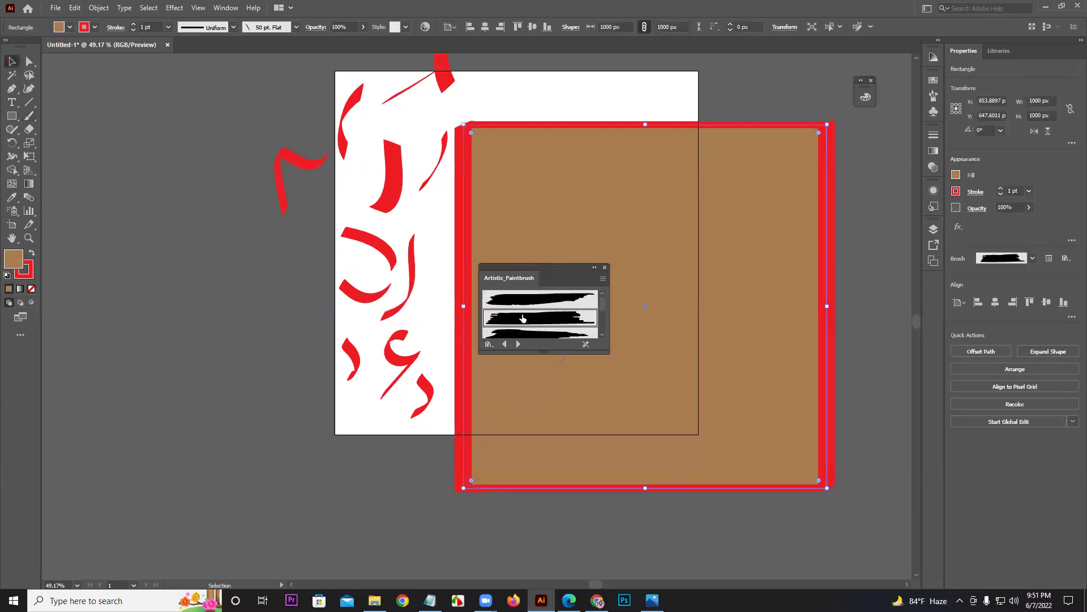
left_click(539, 334)
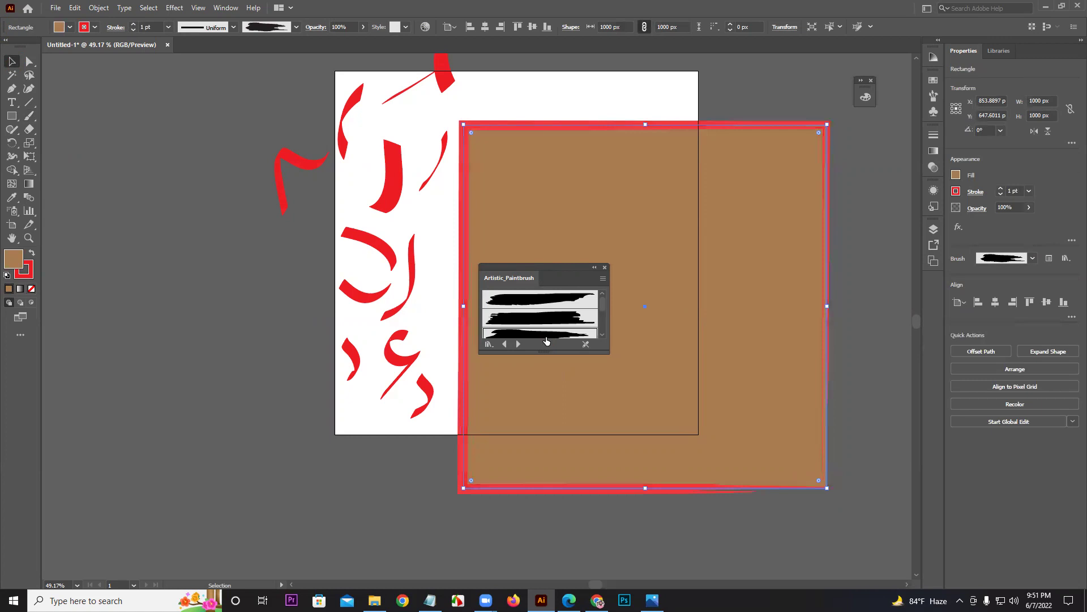
left_click(571, 277)
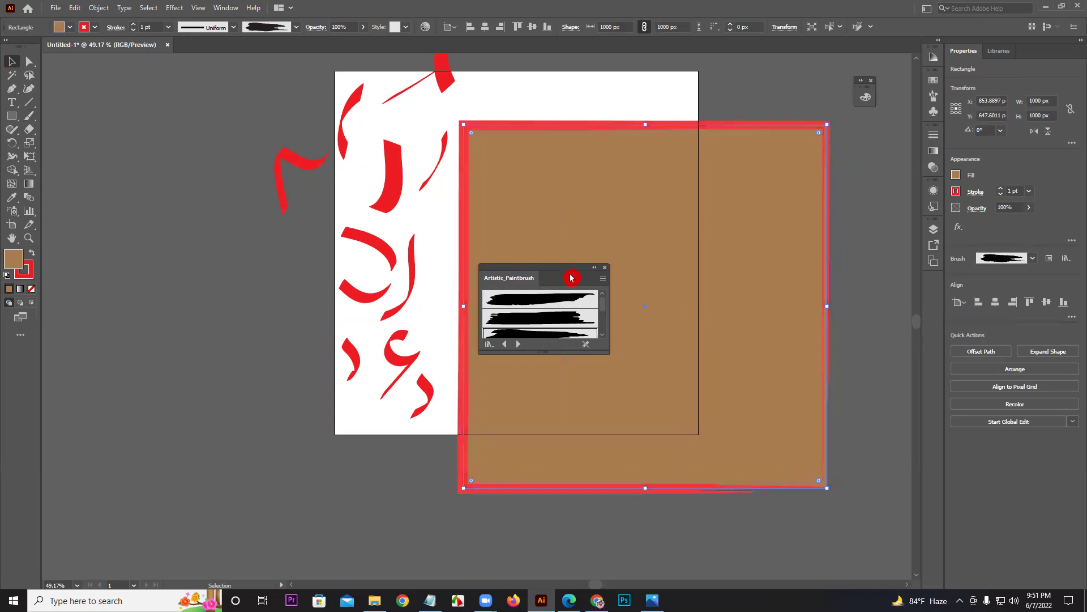
left_click(605, 267)
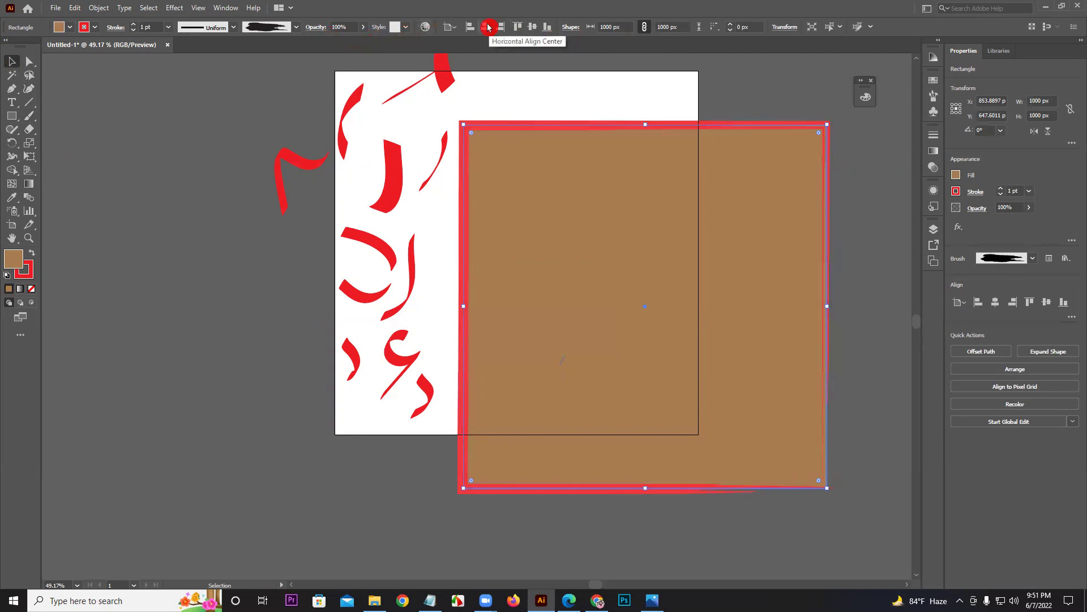
Step: Test the square's opacity slider, restore 100%, then delete all the artwork
left_click(354, 28)
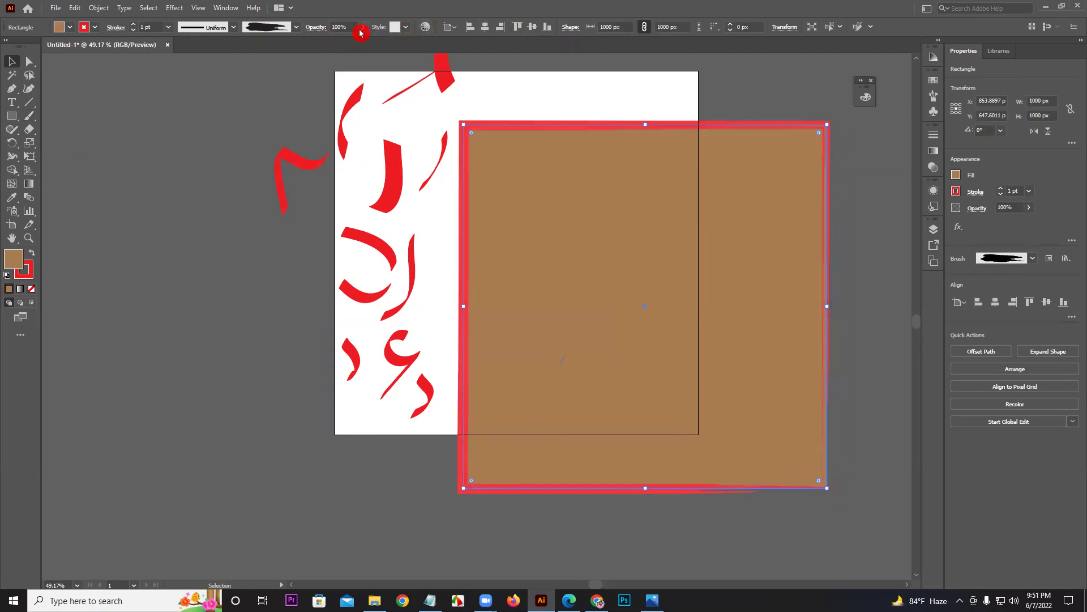
left_click(363, 28)
left_click_drag(347, 41, 407, 46)
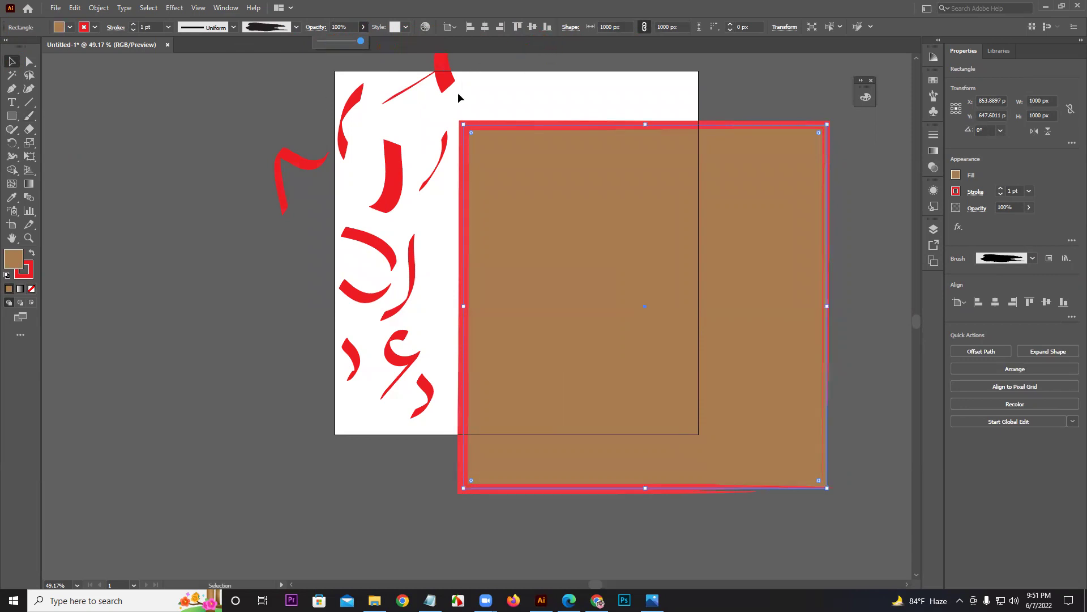
left_click(476, 98)
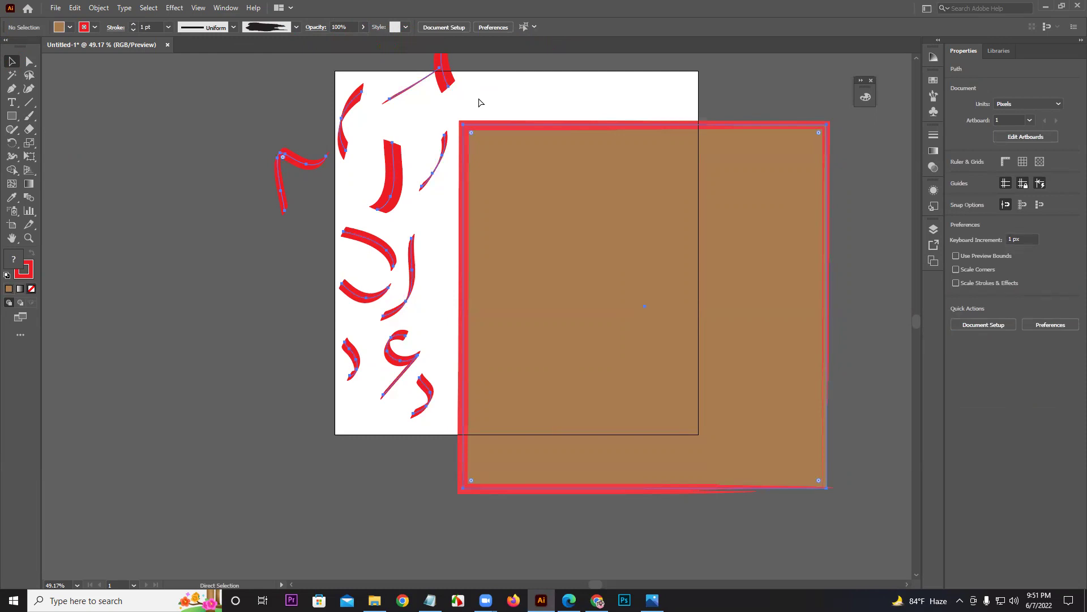
key("Delete")
Step: Draw a brown rounded rectangle at the artboard's upper left with the Rounded Rectangle tool
left_click_drag(11, 117, 42, 131)
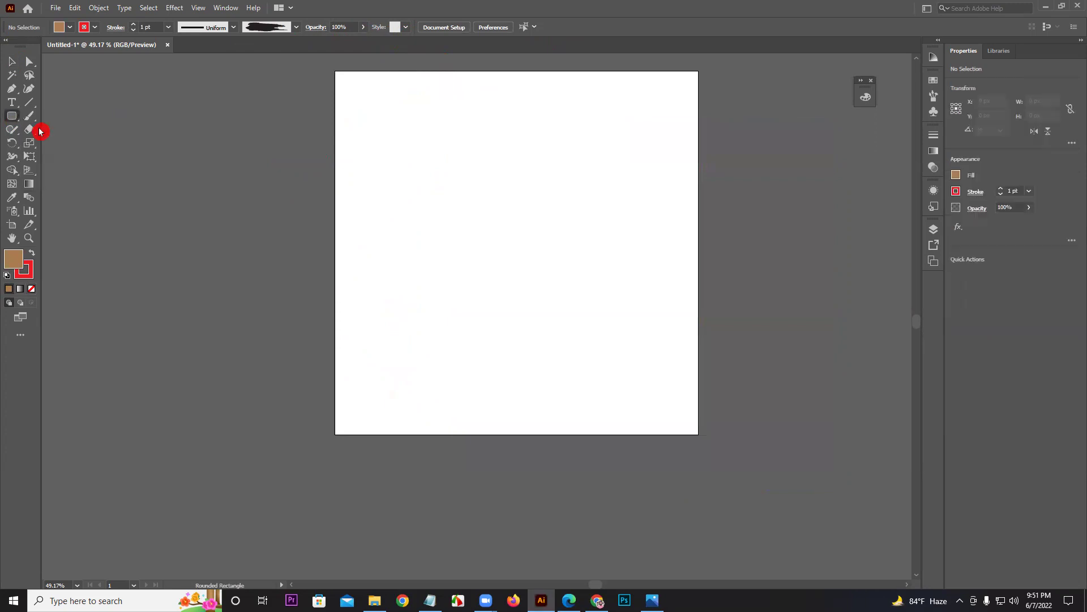
left_click_drag(379, 141, 523, 304)
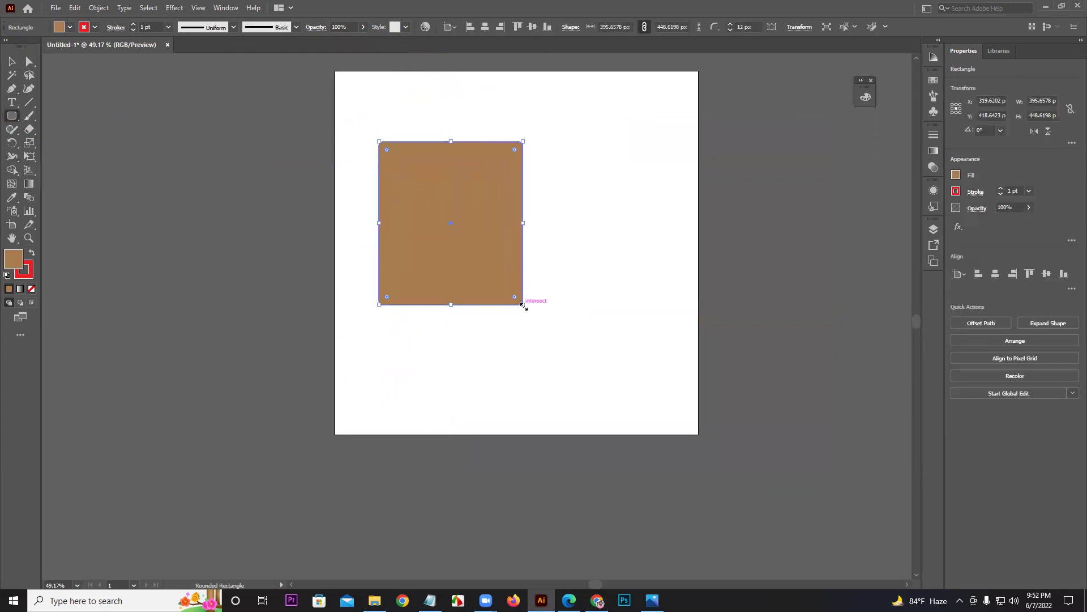
left_click(966, 50)
left_click(1067, 170)
Step: Set the rounded rectangle's corner radius to 108 px
left_click_drag(383, 154, 406, 176)
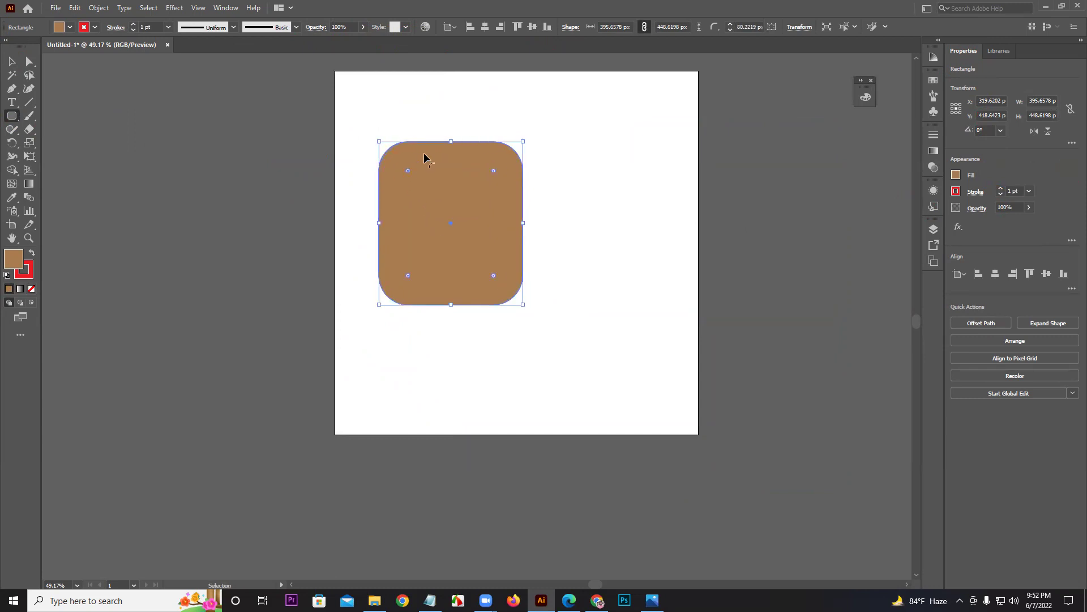
key("ctrl+z")
left_click(759, 17)
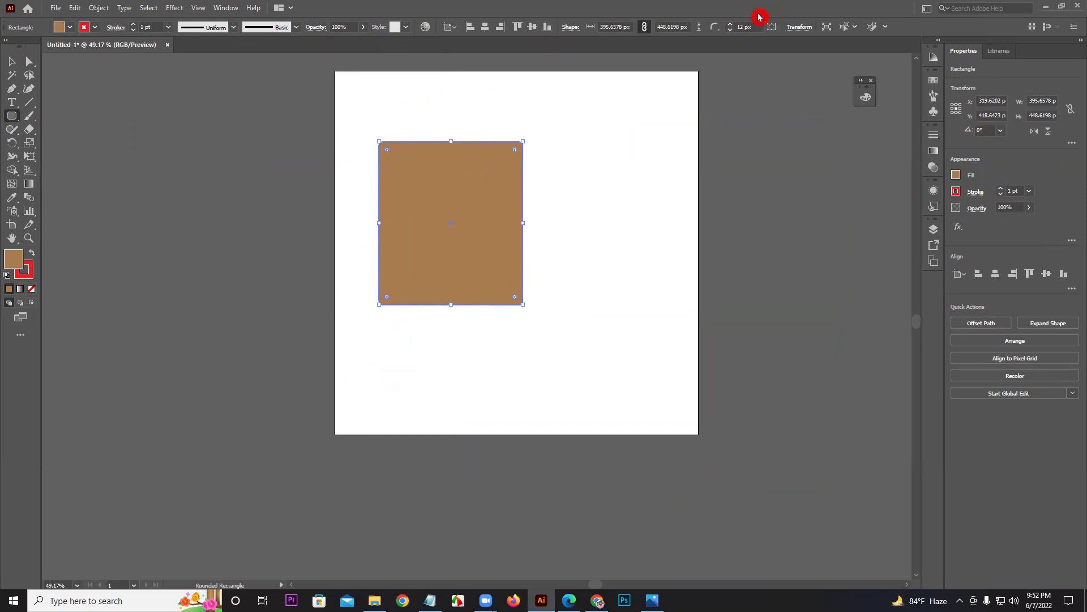
left_click(732, 31)
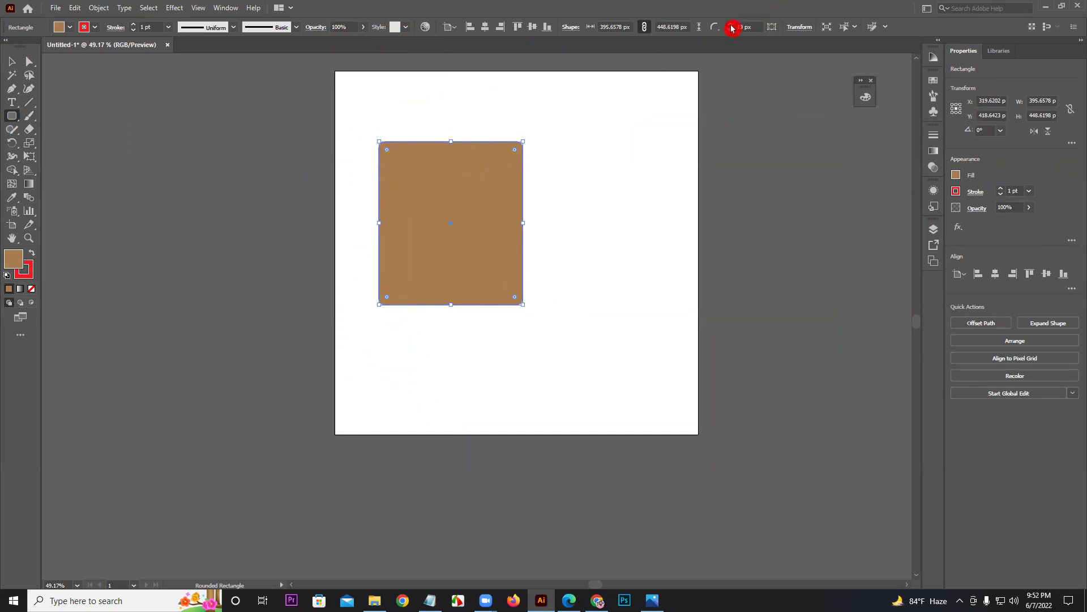
left_click(732, 29)
left_click_drag(732, 28, 732, 28)
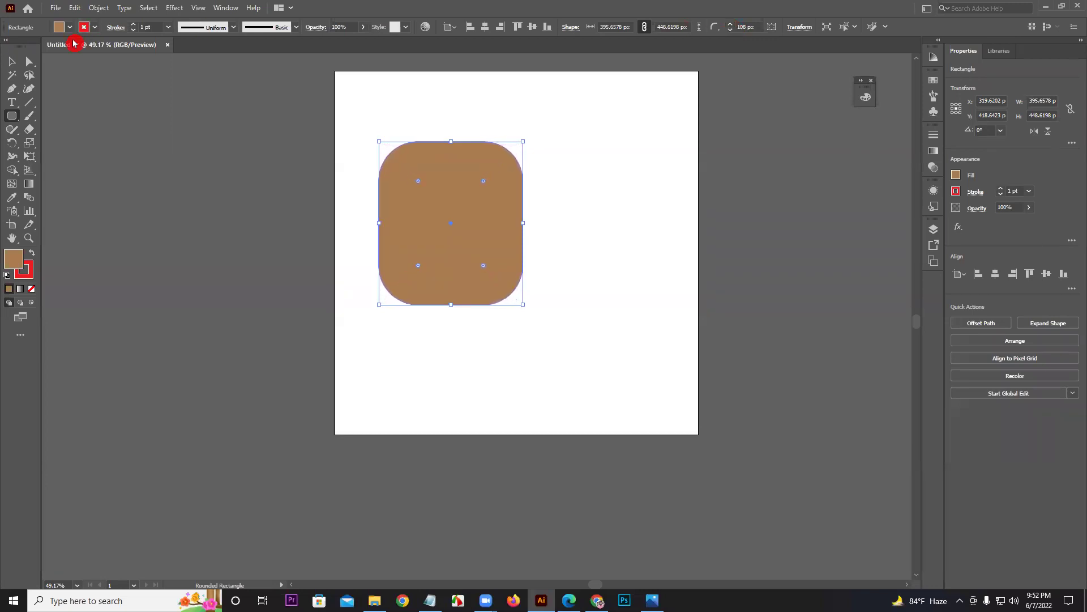
left_click(12, 61)
Step: Move the rounded rectangle to the artboard's lower right, overhanging its right and bottom edges
left_click(324, 155)
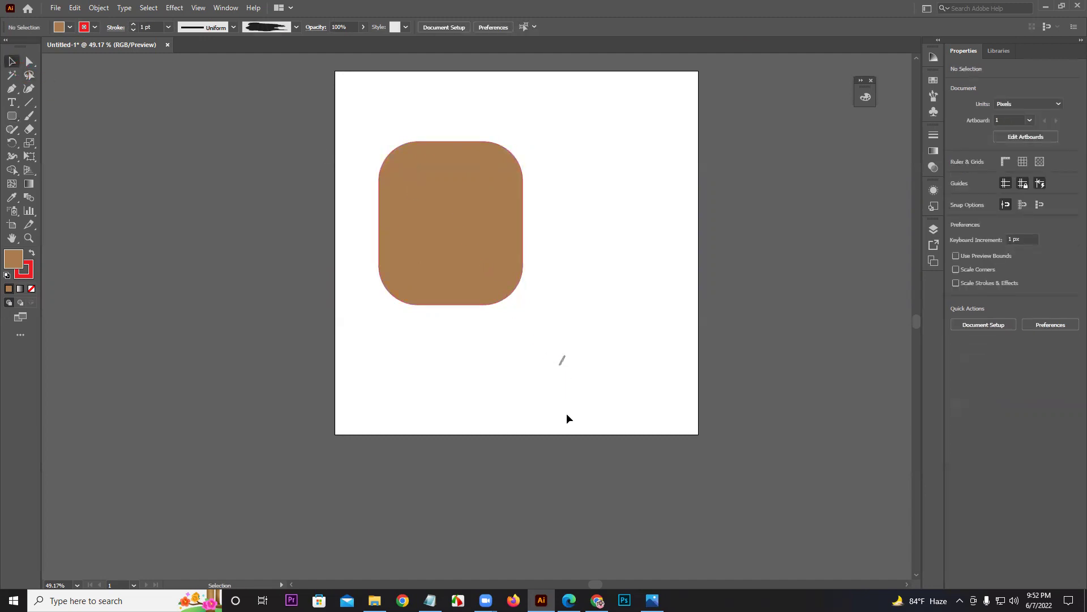
left_click(511, 598)
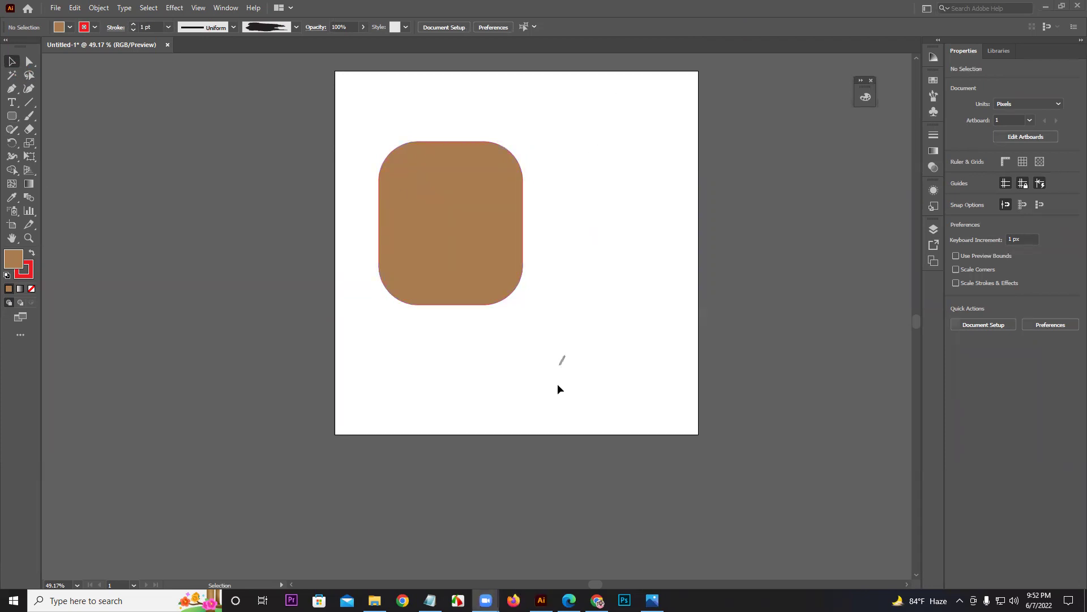
left_click_drag(453, 257, 662, 376)
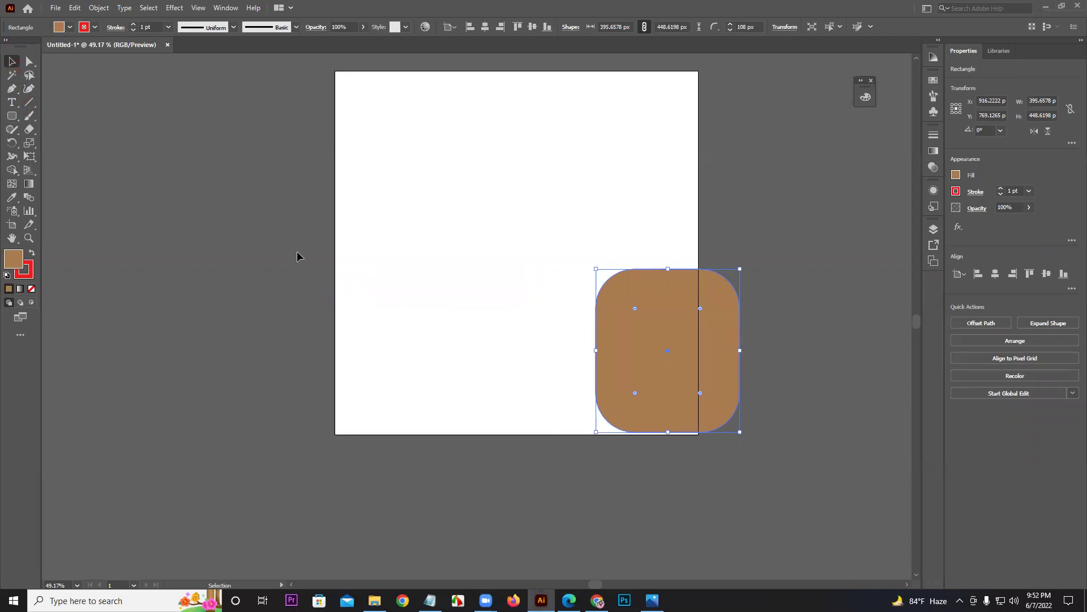
Step: Delete the brown rounded rectangle to clear the artboard and pick the Rounded Rectangle Tool
left_click(354, 274)
key("ctrl+a")
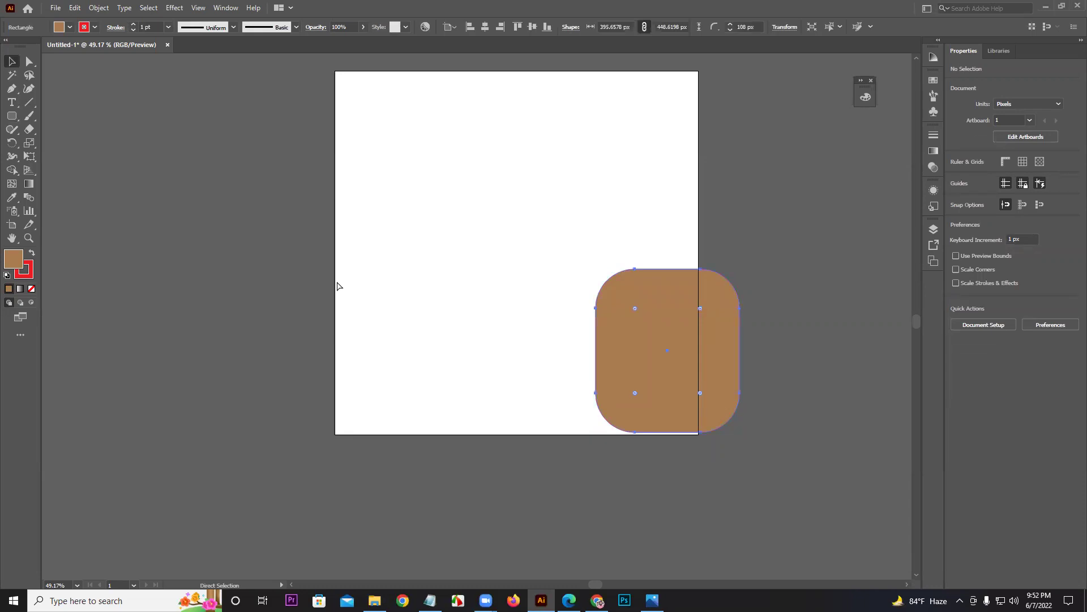
key("Delete")
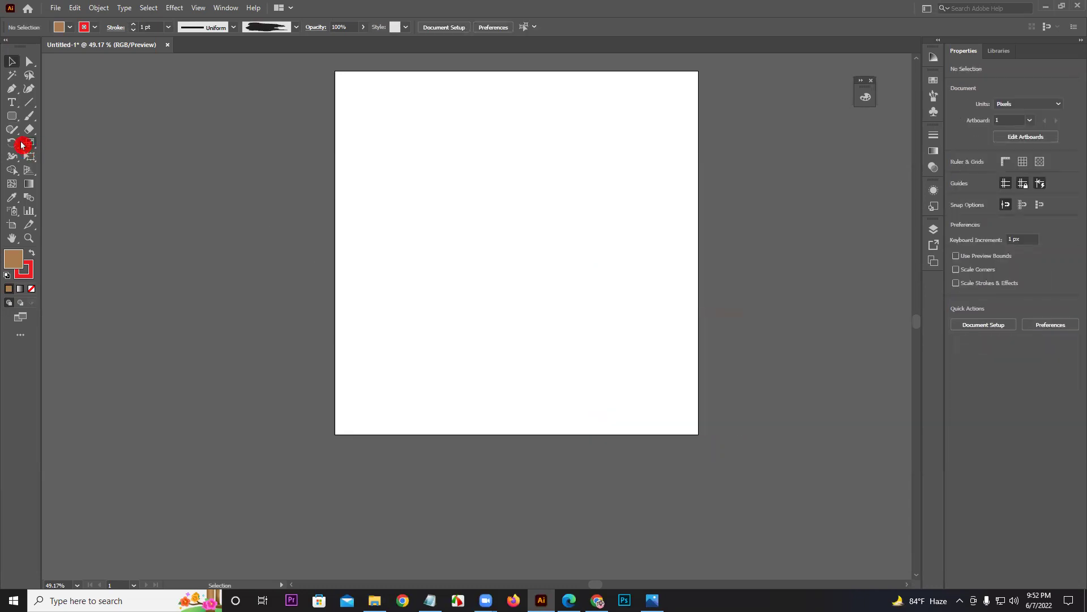
left_click_drag(15, 119, 54, 131)
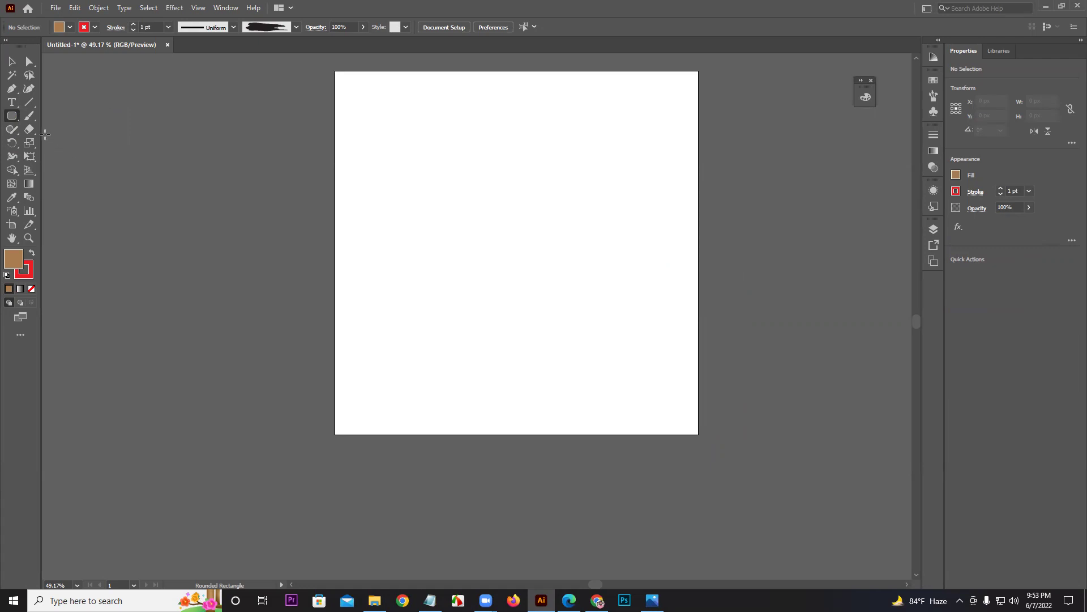
left_click_drag(11, 119, 57, 143)
left_click_drag(427, 150, 557, 349)
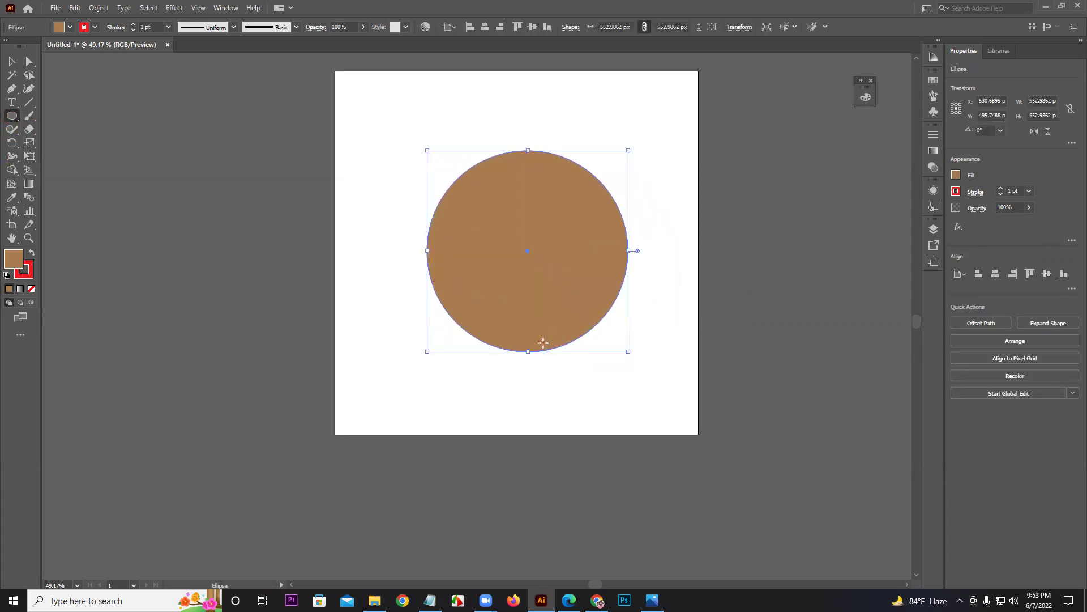
key("ctrl+z")
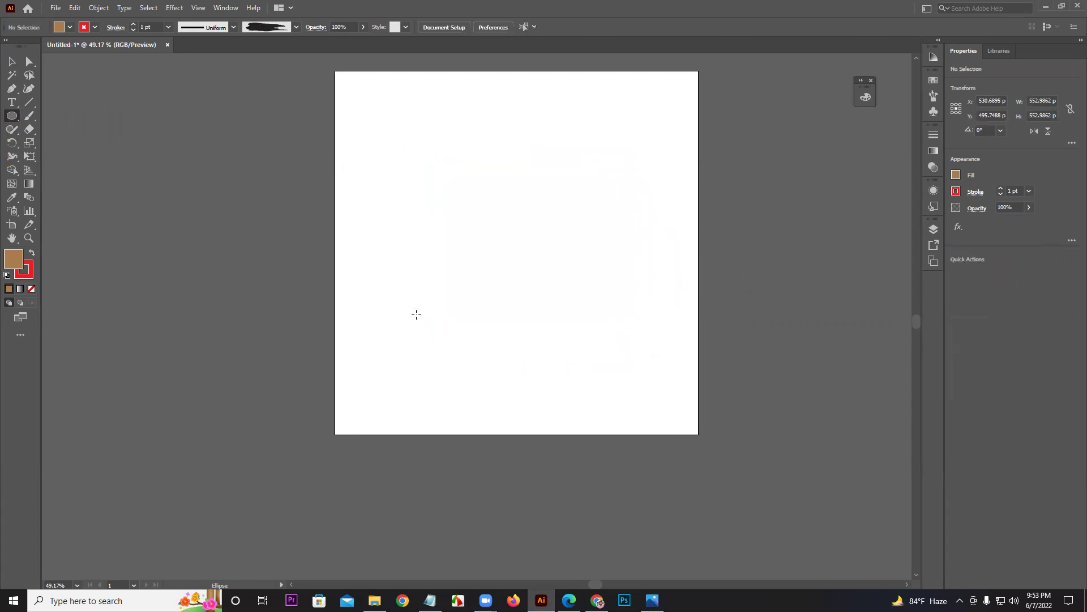
left_click_drag(449, 199, 512, 403)
left_click_drag(605, 164, 651, 258)
left_click_drag(368, 111, 440, 211)
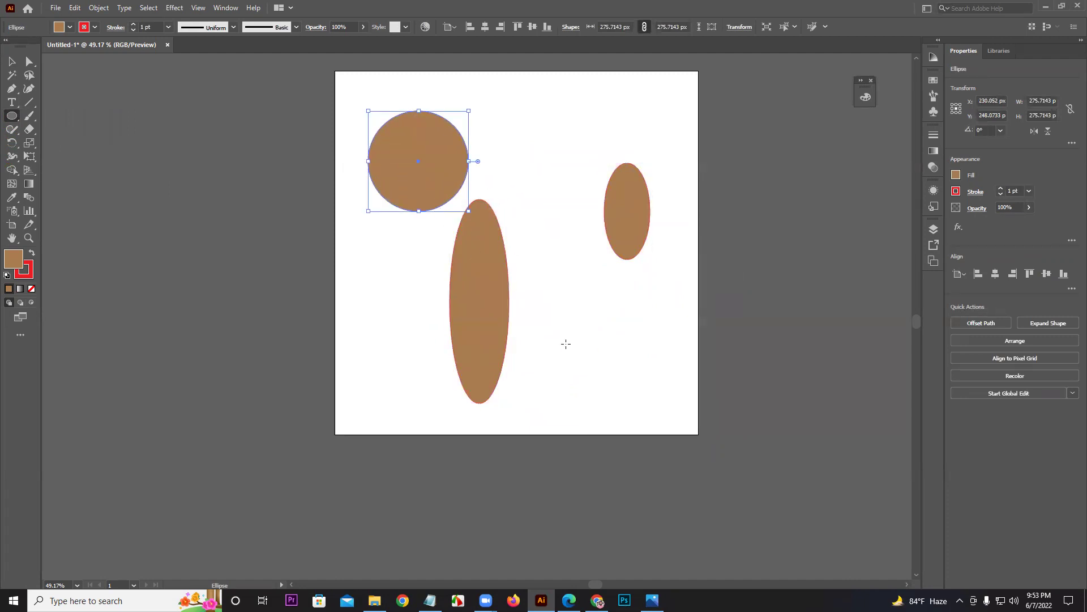
left_click_drag(585, 334, 620, 394)
key("ctrl+a")
key("Delete")
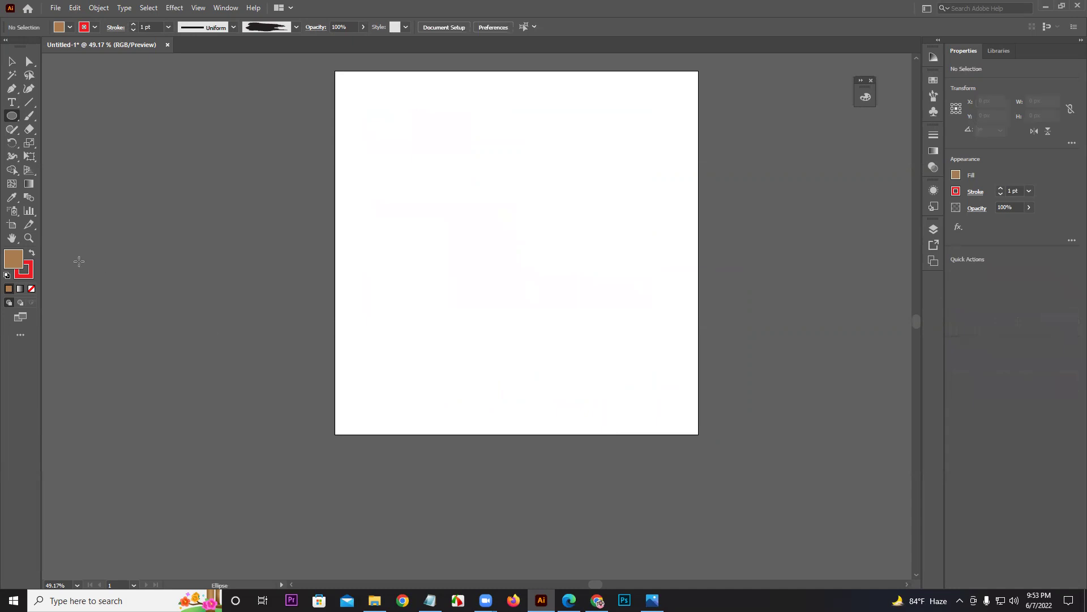
left_click_drag(12, 116, 53, 156)
left_click_drag(435, 159, 456, 212)
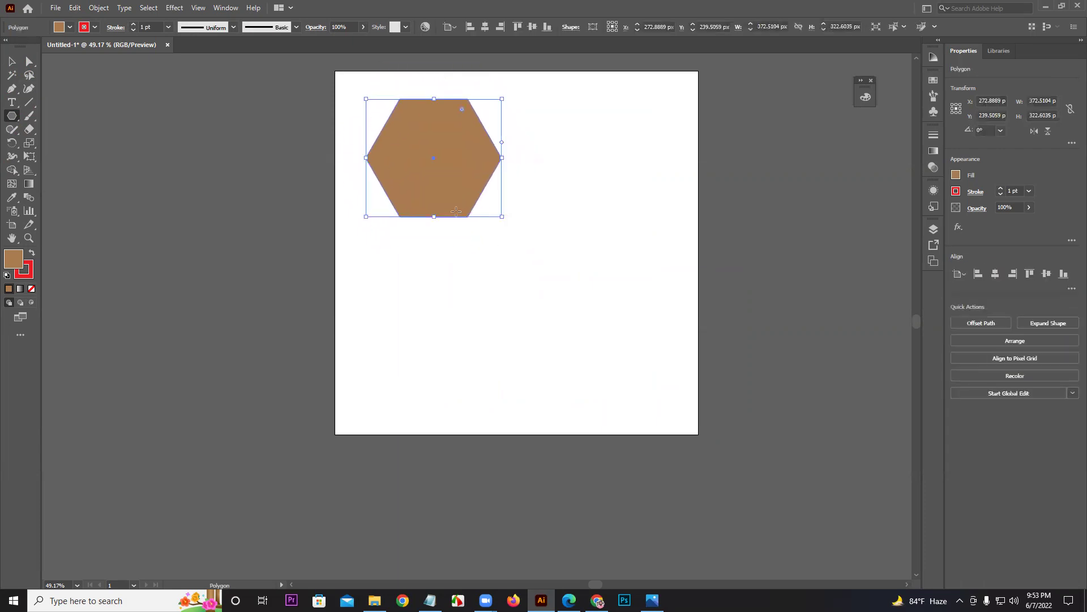
key("ctrl+z")
left_click_drag(413, 167, 534, 244)
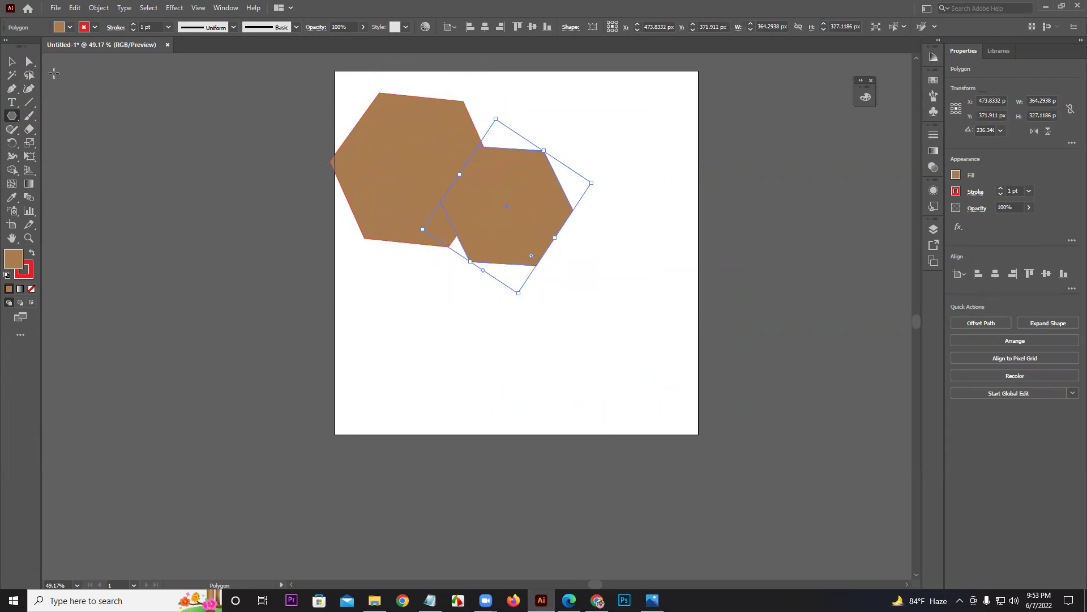
left_click(638, 205)
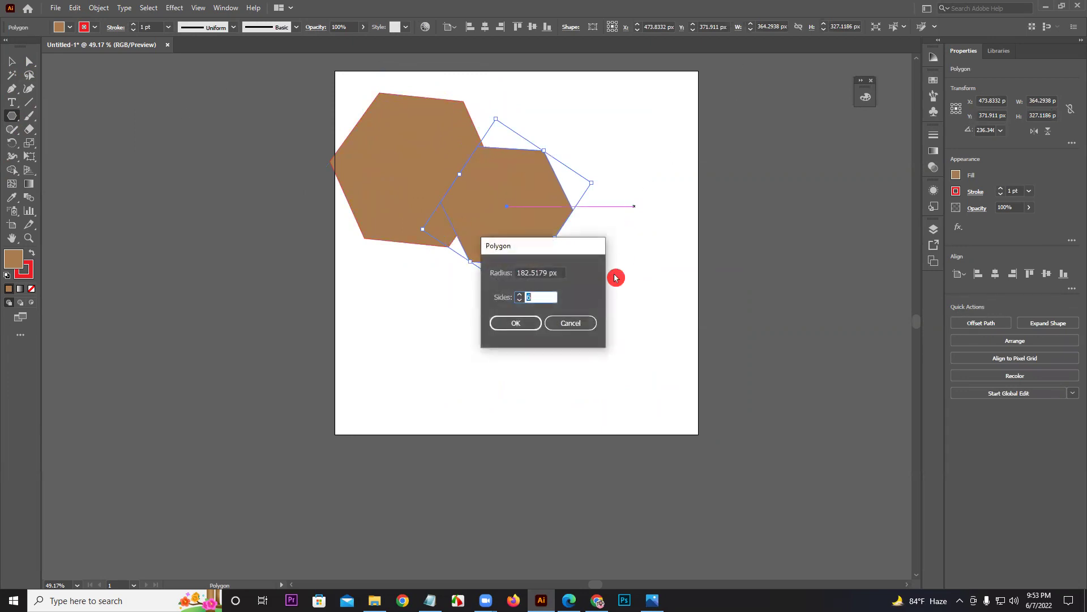
left_click(521, 297)
type("10")
left_click(532, 328)
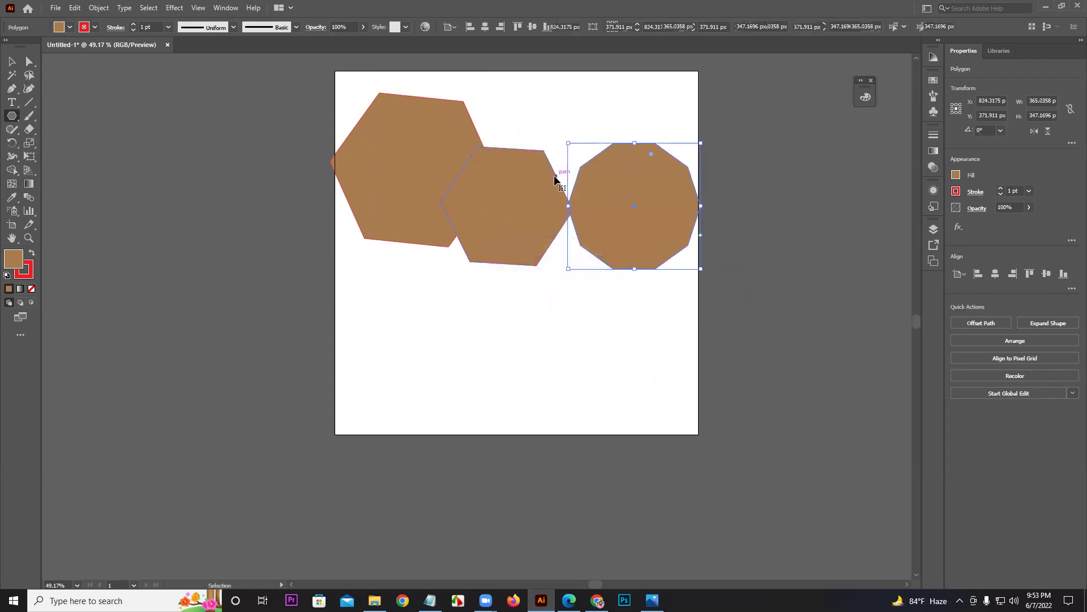
key("ctrl+a")
key("Delete")
left_click_drag(515, 206, 573, 270)
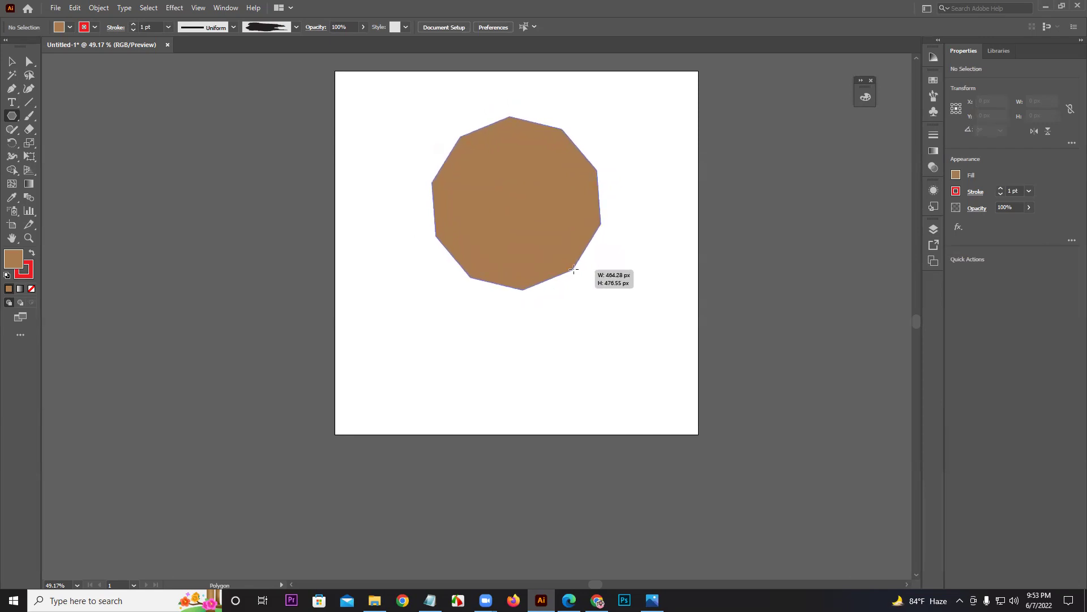
key("Up")
key("Up")
key("Up")
key("Up")
key("Up")
key("Up")
key("Up")
key("Up")
key("Up")
key("Up")
key("Up")
key("Up")
key("Up")
key("Up")
key("Up")
left_click_drag(574, 270, 573, 270)
key("Down")
key("Down")
key("Down")
key("Down")
key("Down")
key("Down")
key("Down")
key("Down")
key("Down")
key("Down")
key("Down")
key("Down")
key("Down")
key("Down")
key("Down")
key("Down")
key("Down")
key("Down")
key("Down")
key("Down")
key("Up")
key("Down")
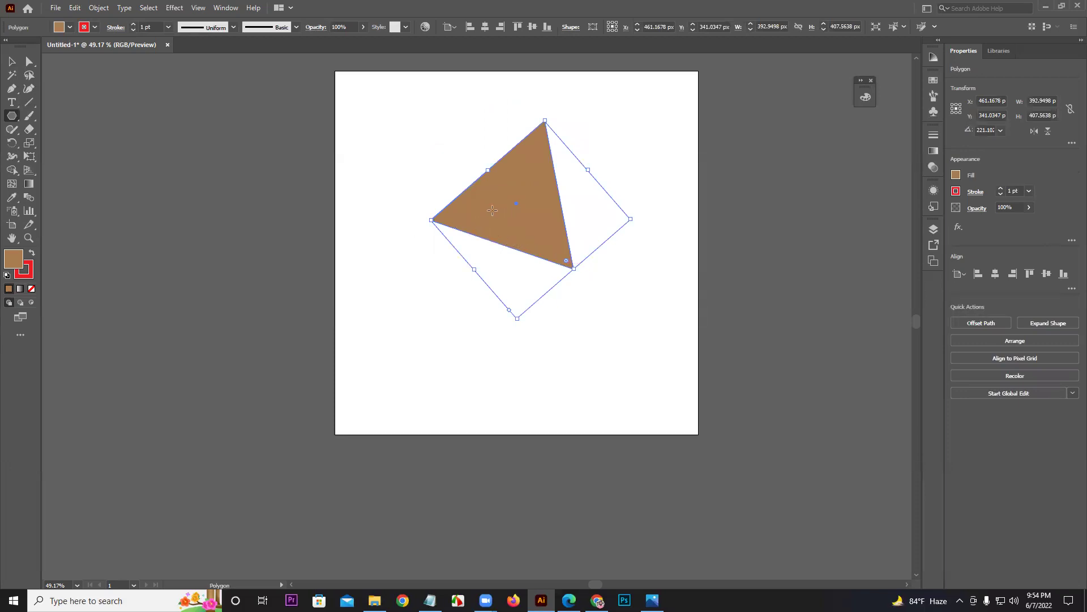
key("Delete")
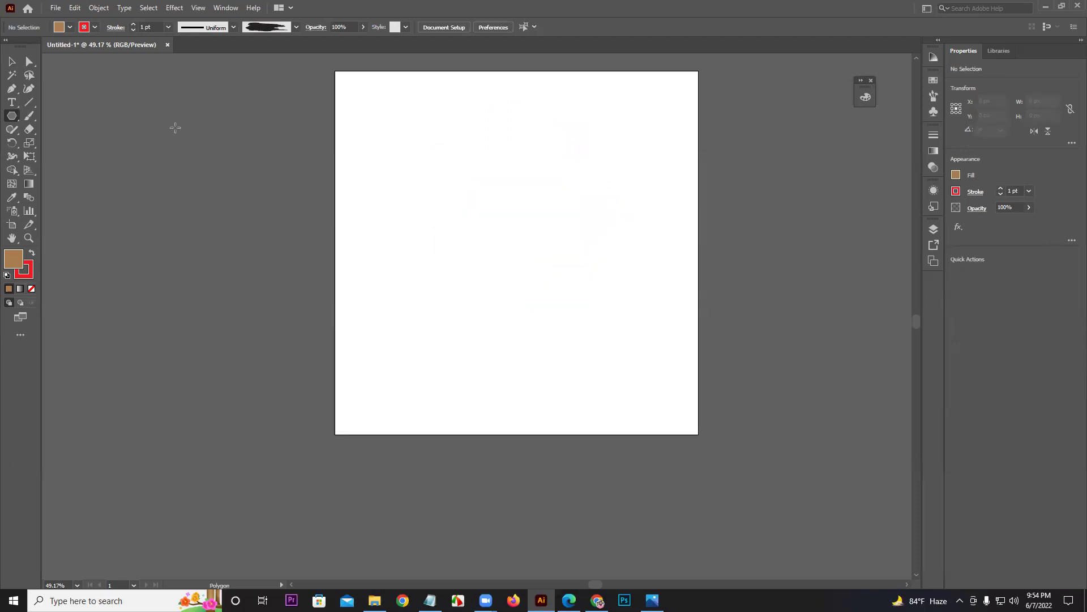
Step: Draw two brown five-pointed stars, one at the upper left and one to its right
left_click_drag(11, 121, 63, 171)
left_click_drag(449, 212, 482, 277)
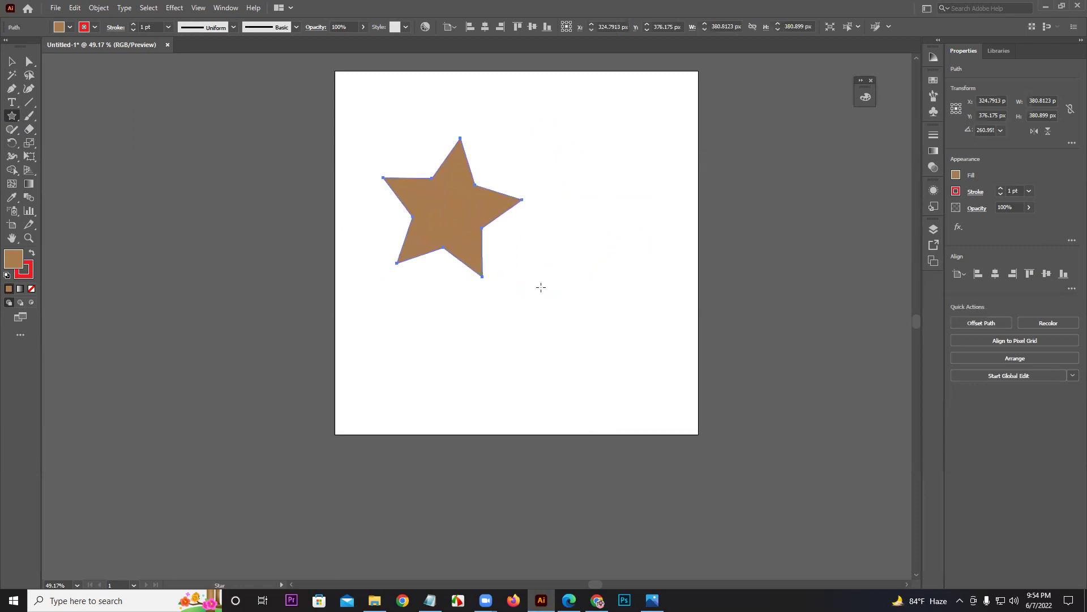
left_click_drag(613, 262, 634, 337)
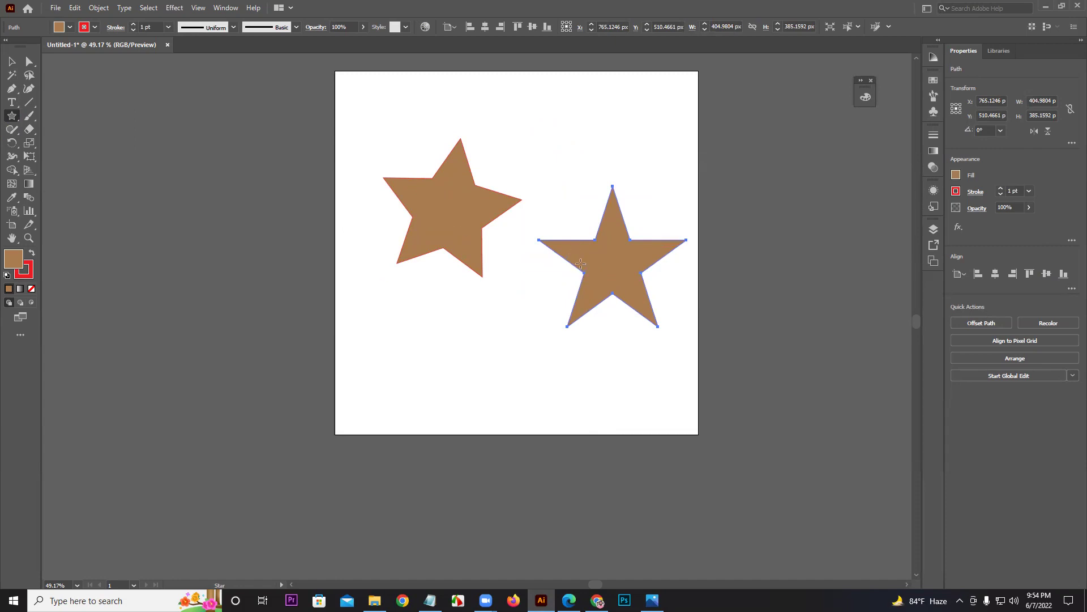
Step: Create a trial 6-point star through the Star dialog, then delete it
left_click(442, 218)
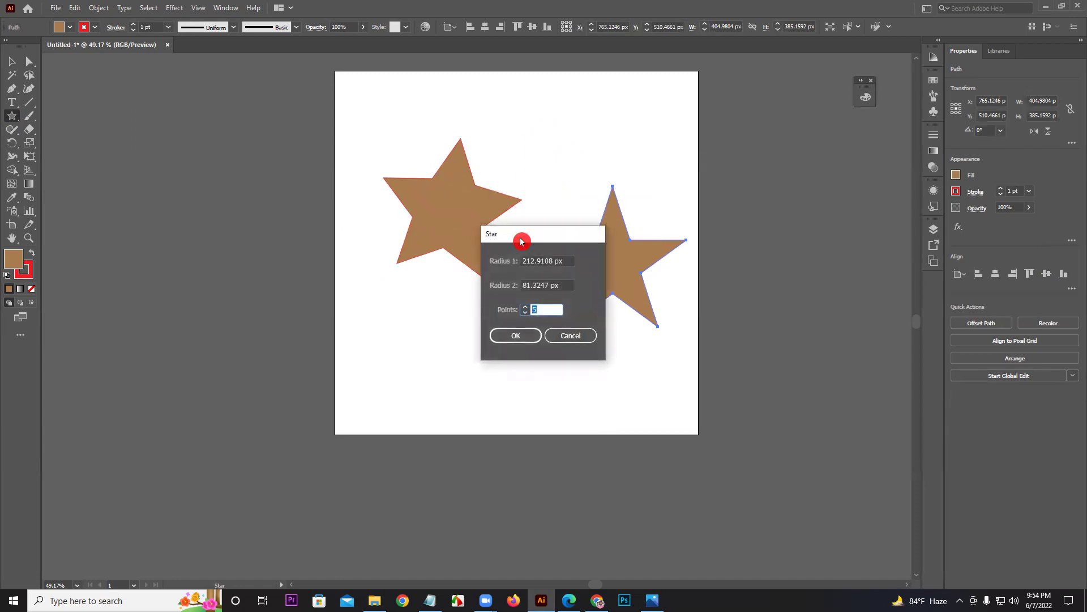
left_click_drag(523, 240, 726, 284)
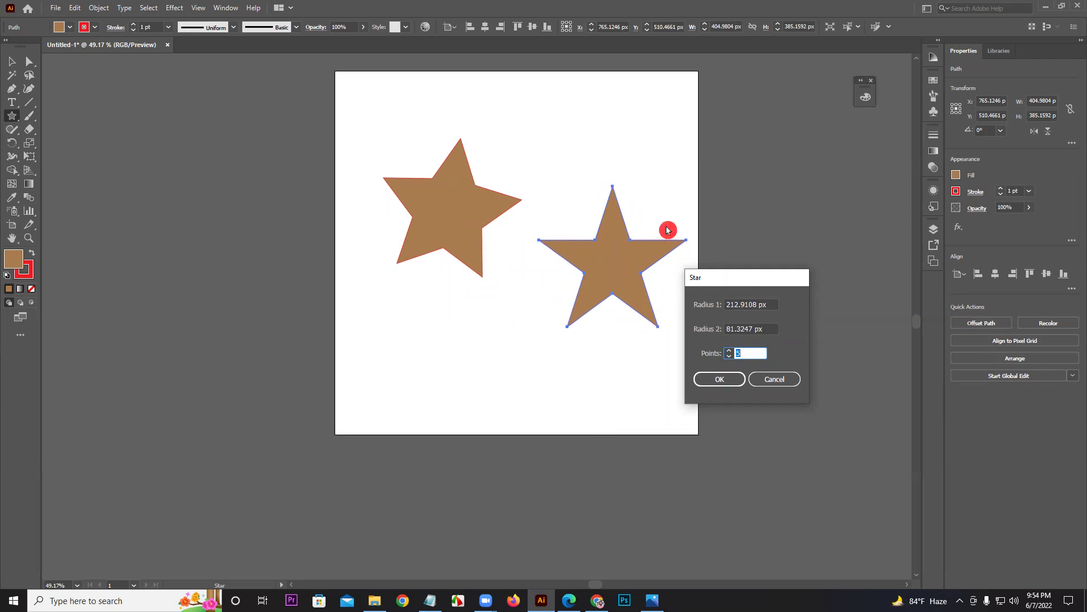
left_click(727, 353)
left_click(720, 379)
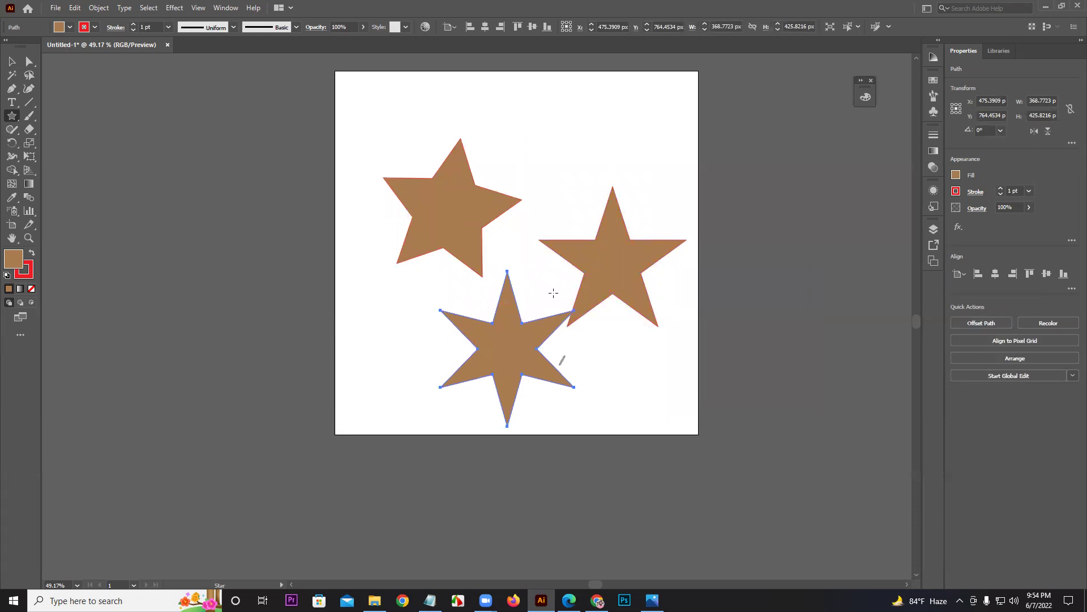
key("Delete")
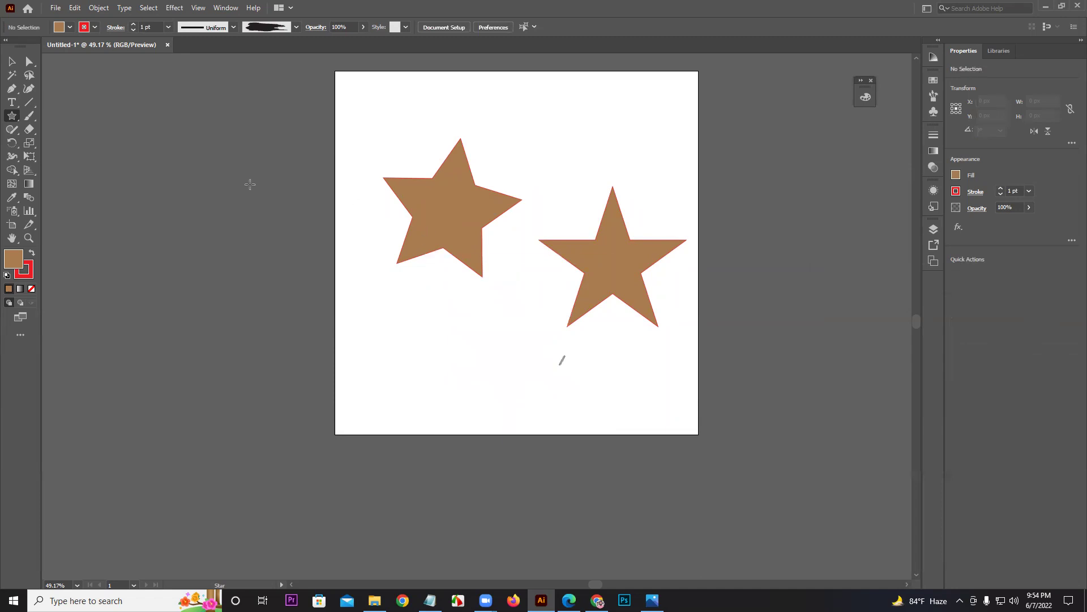
left_click_drag(12, 116, 62, 171)
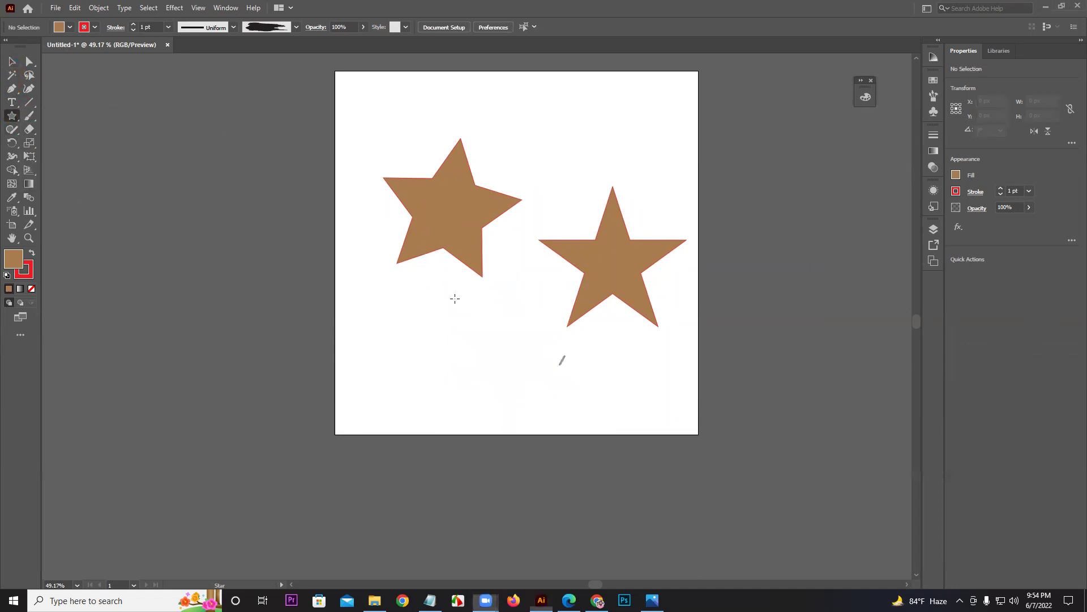
key("v")
left_click_drag(646, 366, 369, 209)
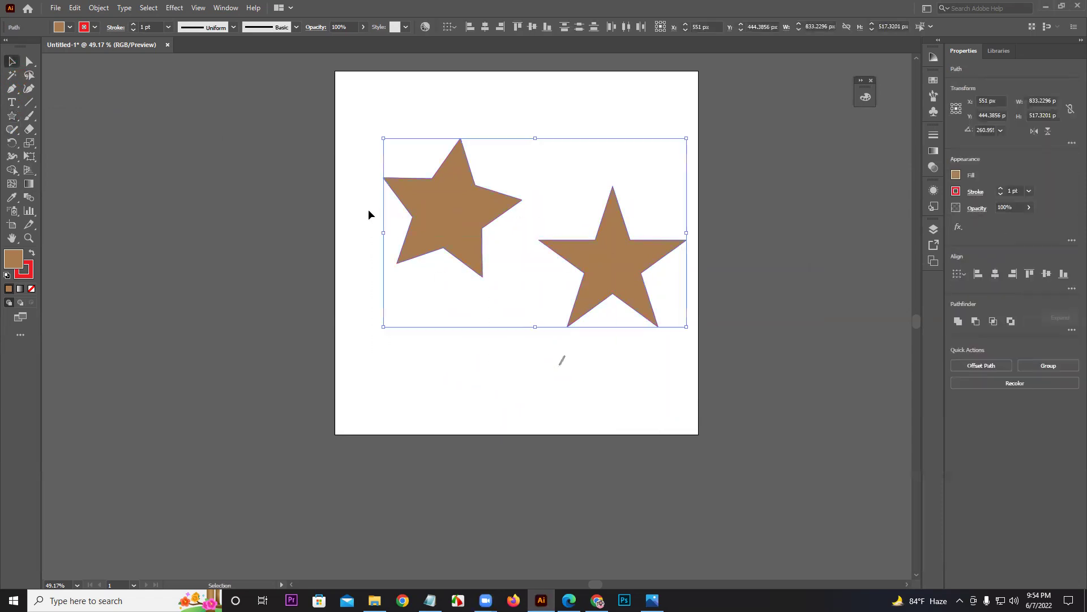
key("Delete")
left_click_drag(13, 107, 85, 117)
left_click_drag(333, 70, 700, 435)
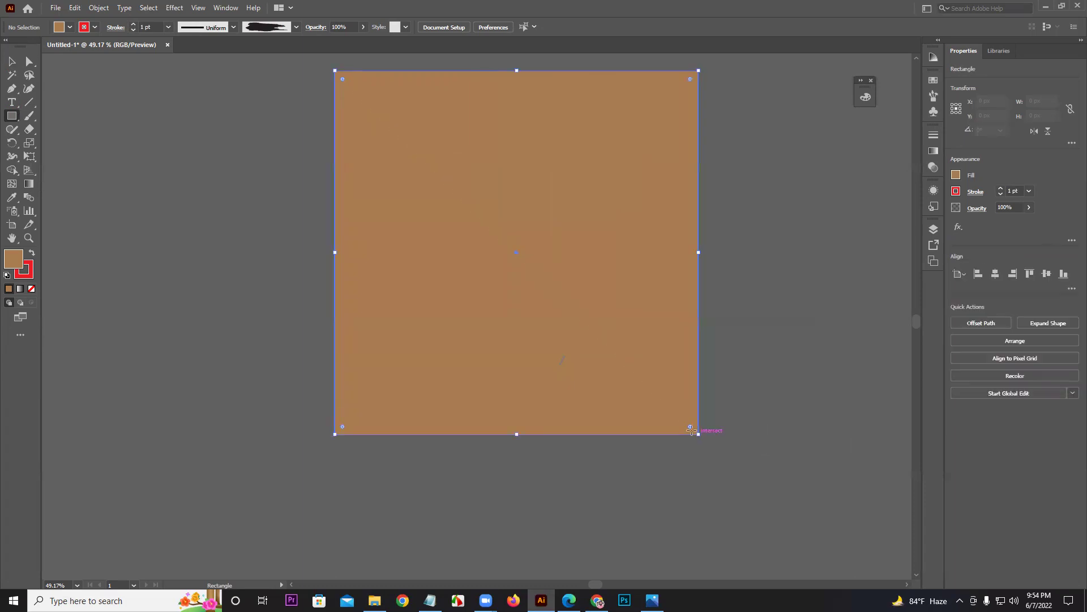
left_click(61, 184)
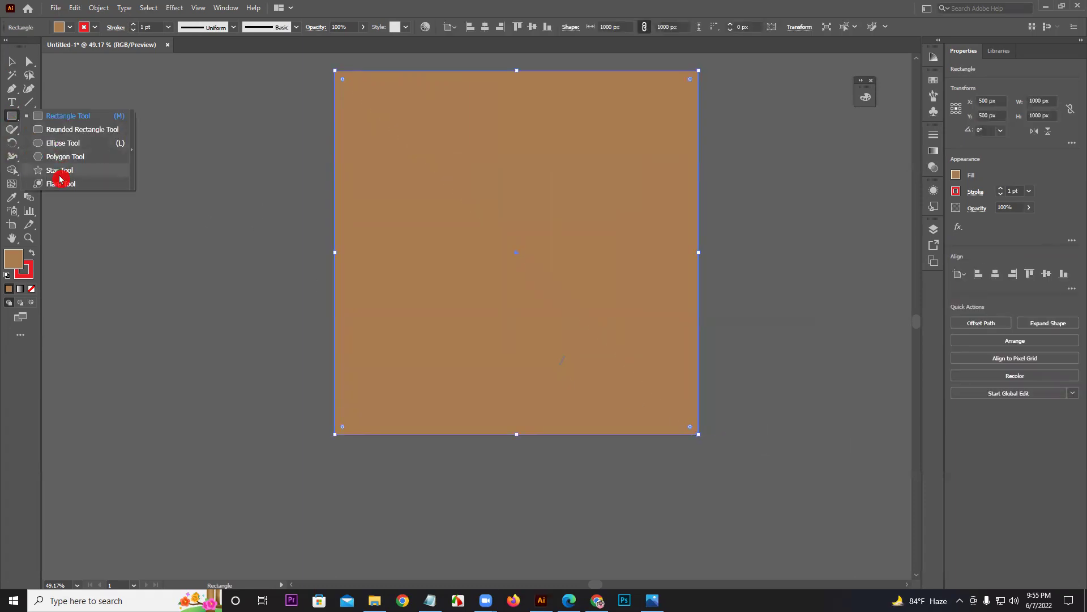
left_click_drag(385, 167, 422, 181)
left_click(572, 240)
left_click_drag(589, 369, 651, 391)
left_click(390, 300)
left_click_drag(537, 130, 620, 131)
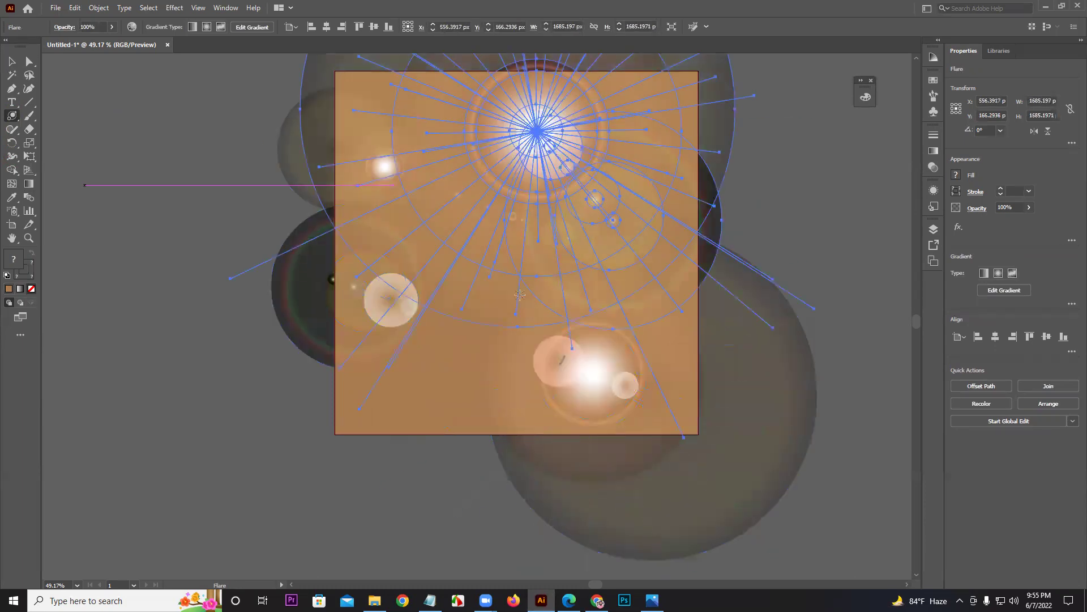
left_click(511, 297)
left_click(9, 57)
left_click(125, 122)
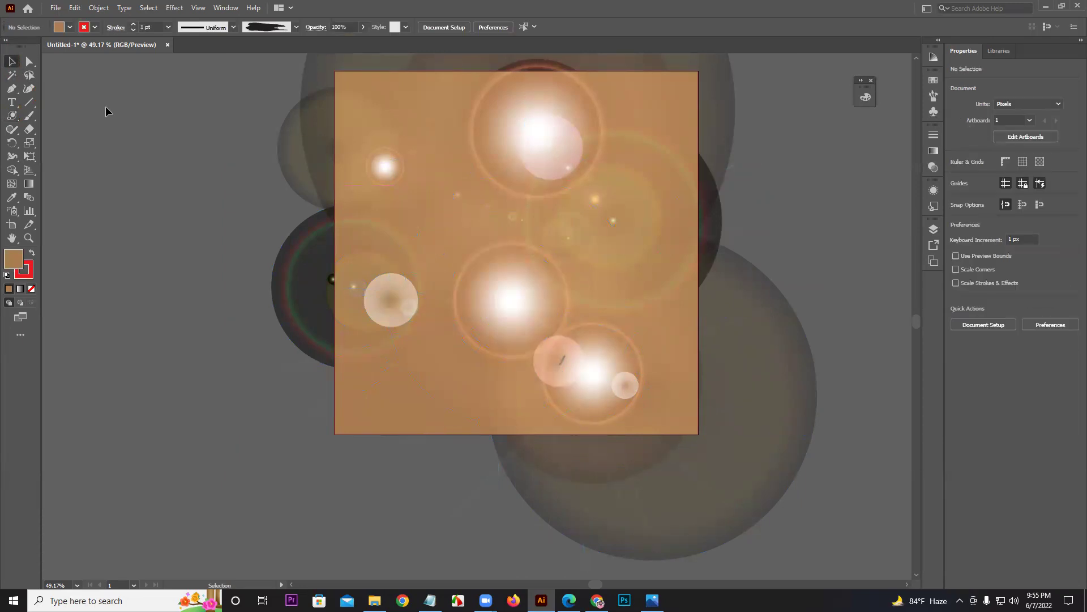
left_click(498, 311)
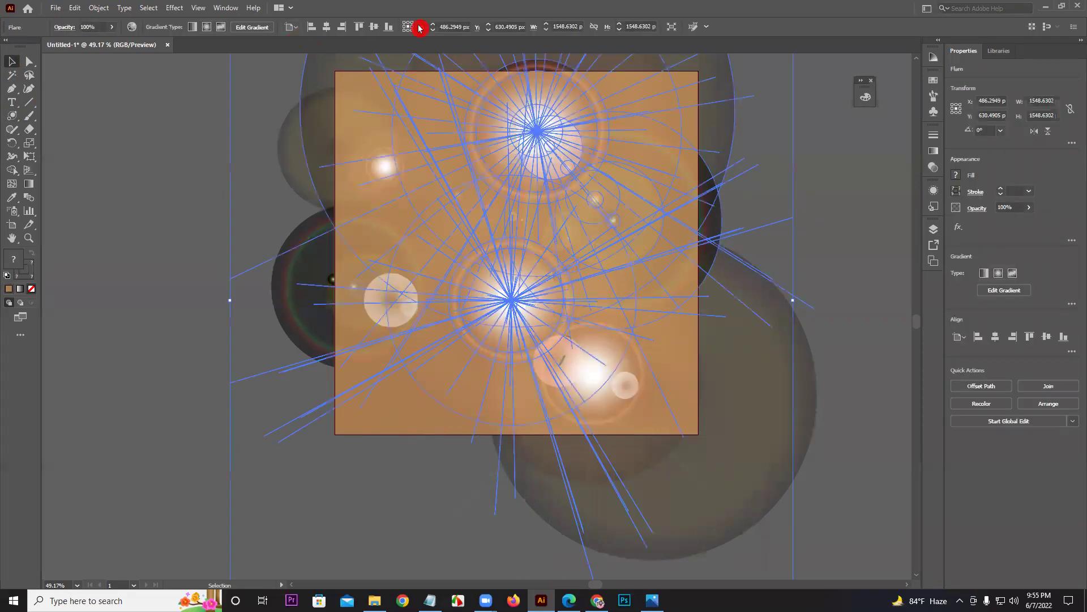
key("g")
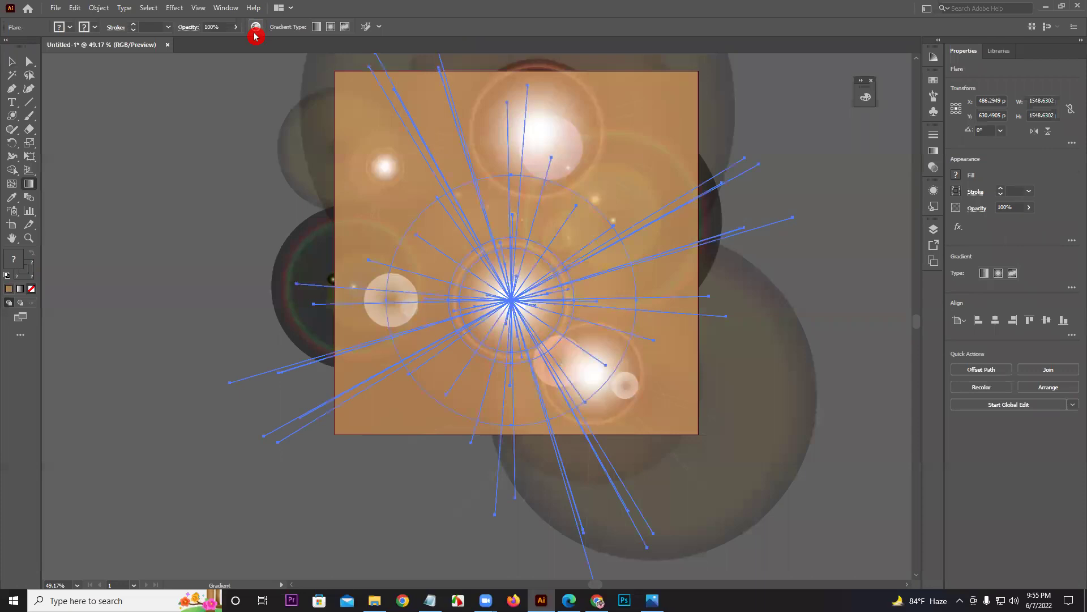
left_click(332, 28)
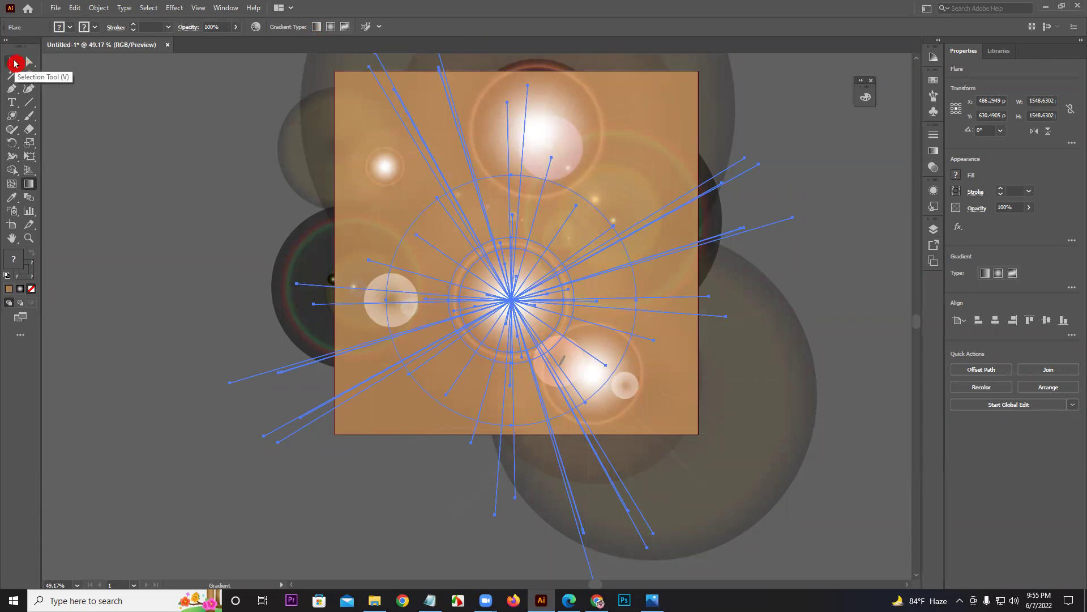
left_click(933, 152)
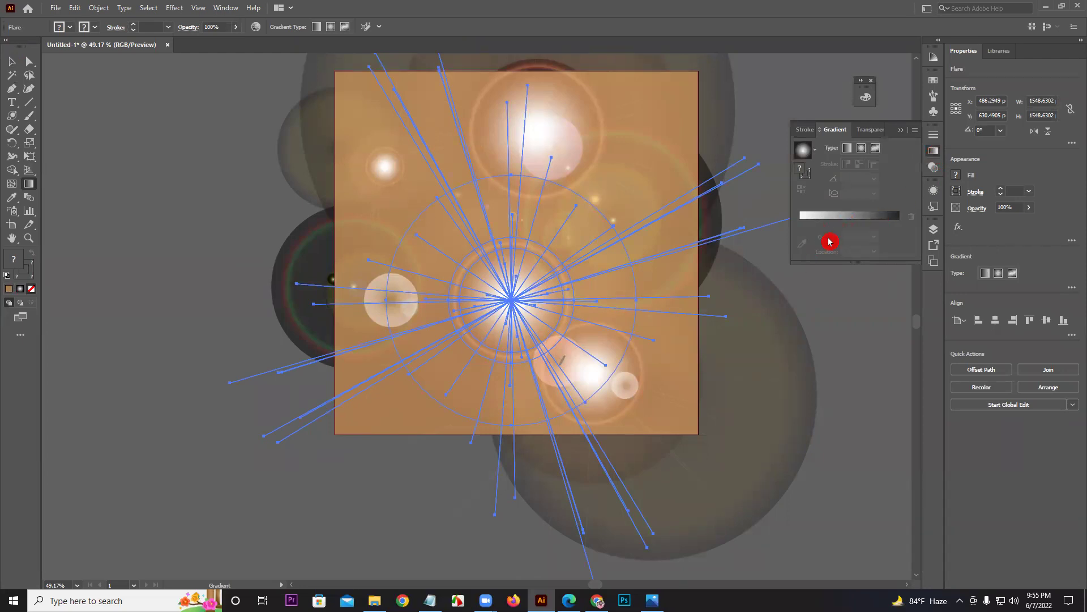
key("v")
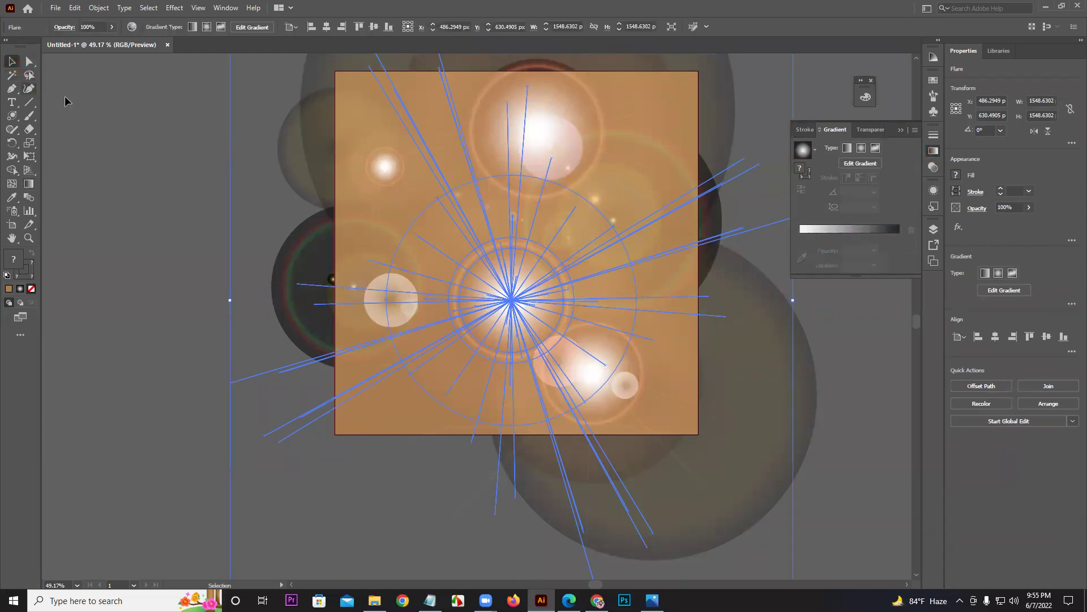
key("ctrl+a")
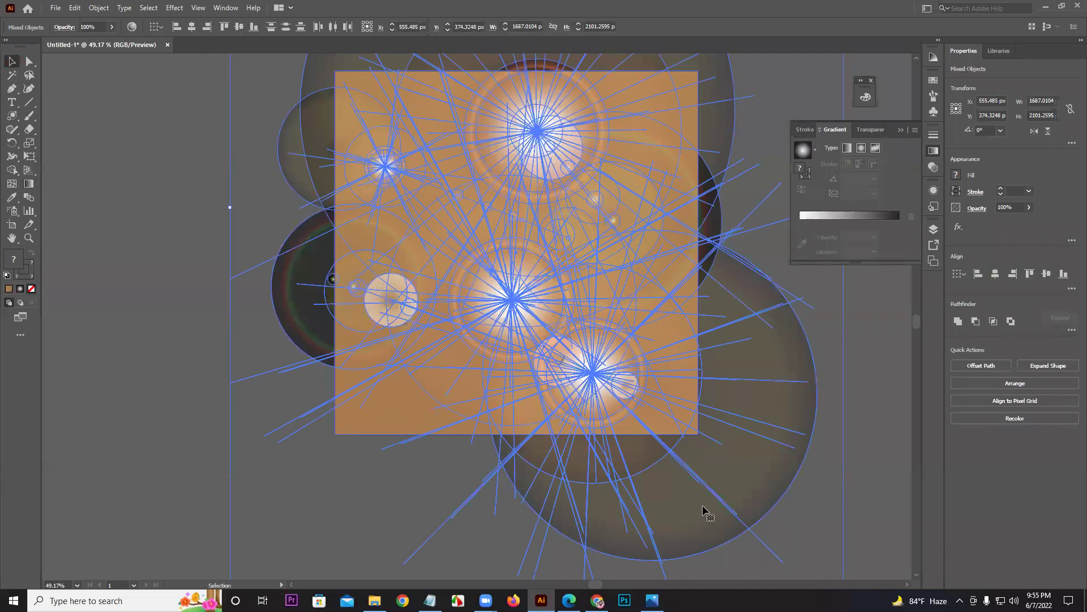
key("Delete")
left_click(17, 154)
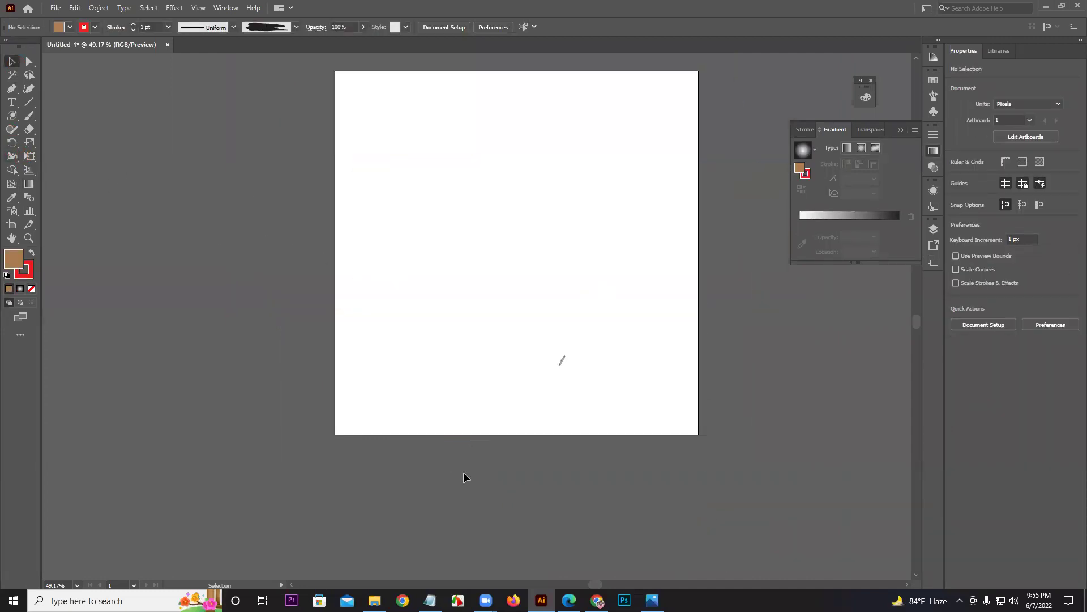
Step: Switch to Edge to review the course PDF's Class - 10 Illustrator topic list
left_click(569, 600)
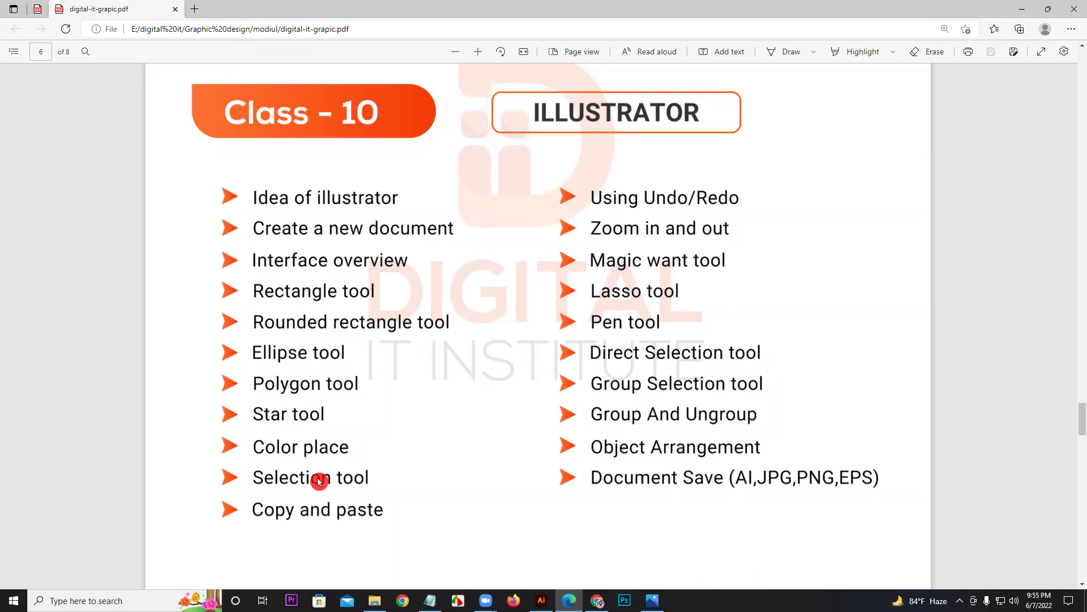
Step: Back in Illustrator, draw a tall brown rectangle, a small square and a larger square
key("alt+Tab")
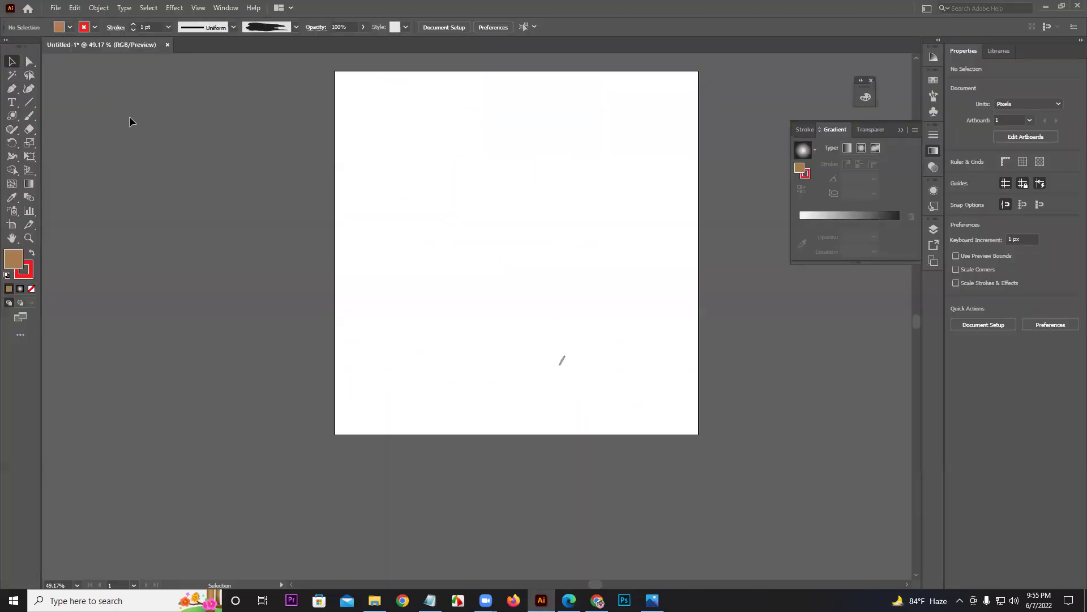
left_click(14, 120)
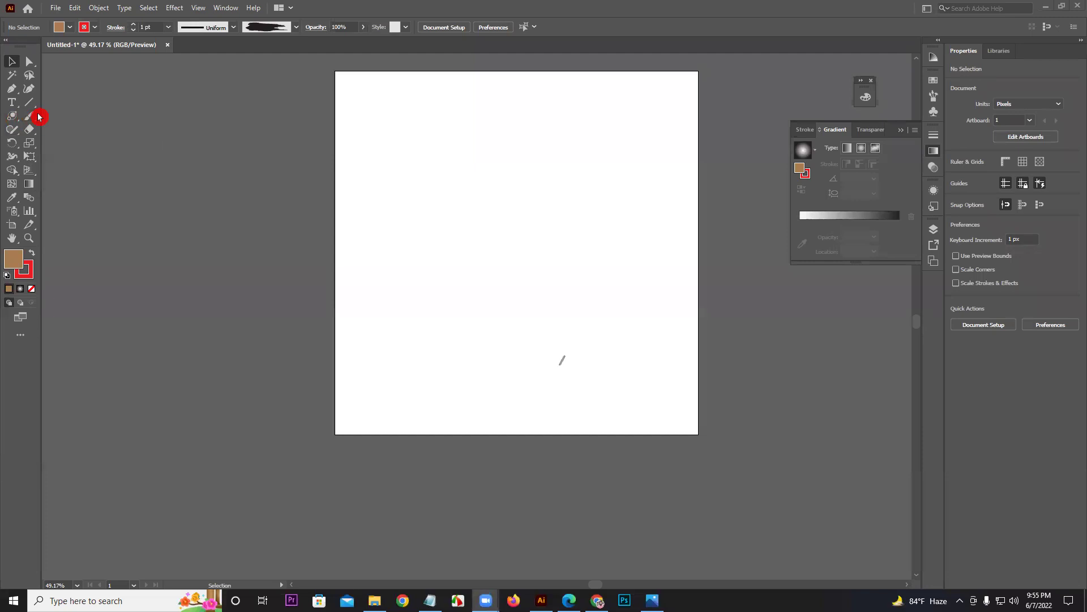
left_click(11, 115)
left_click(37, 116)
mouse_move(347, 130)
left_mouse_down()
mouse_move(421, 159)
mouse_move(372, 201)
mouse_move(383, 249)
left_mouse_up()
left_click(10, 61)
left_click(12, 115)
left_click_drag(480, 200, 550, 241)
left_click_drag(567, 148, 656, 235)
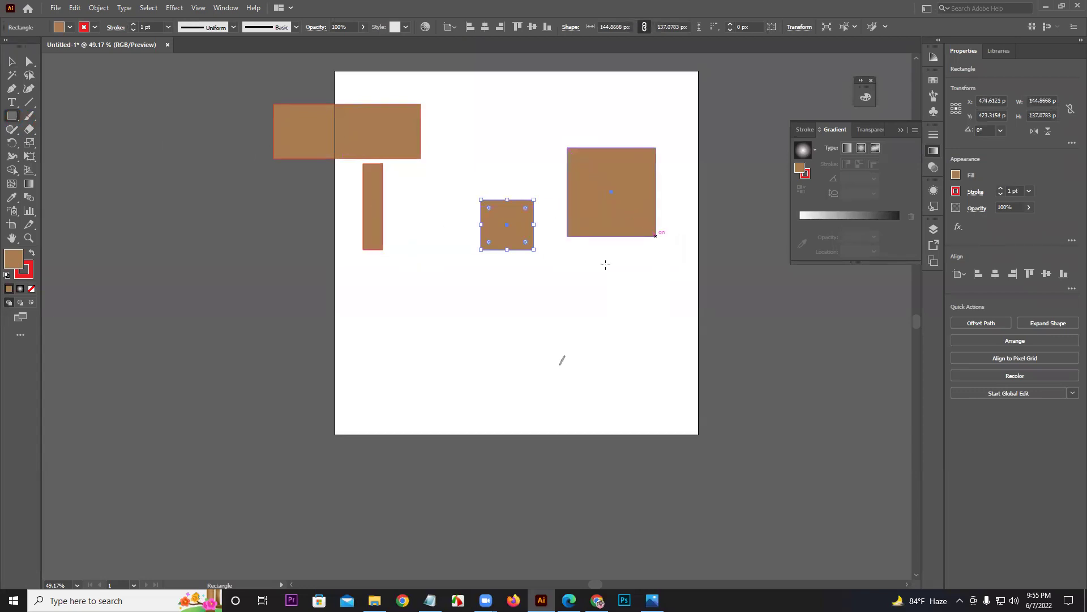
Step: Move the wide top rectangle right onto the artboard and select it
left_click(12, 61)
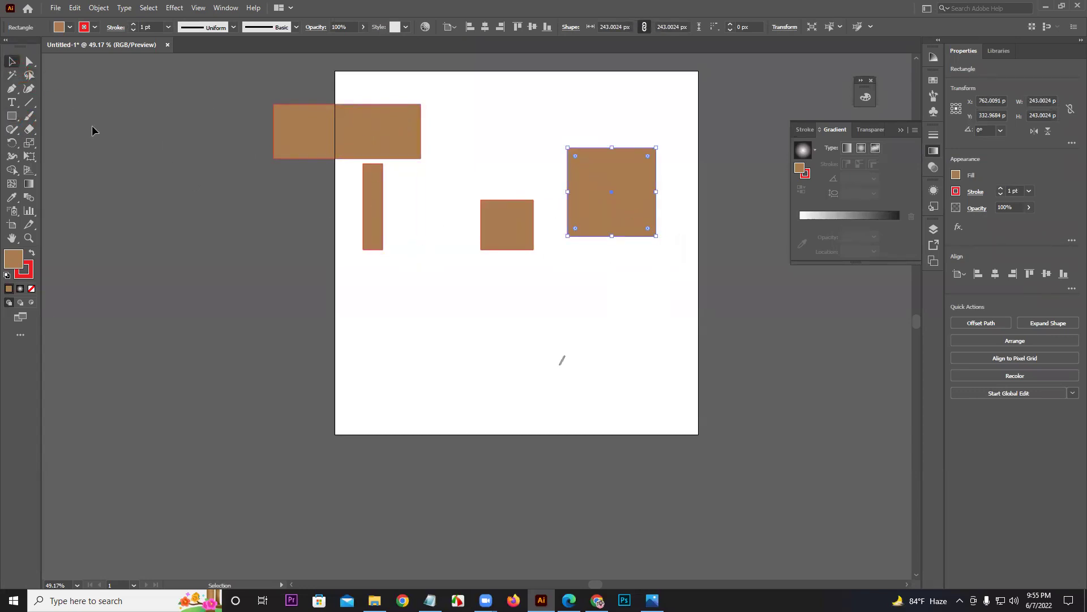
left_click(19, 72)
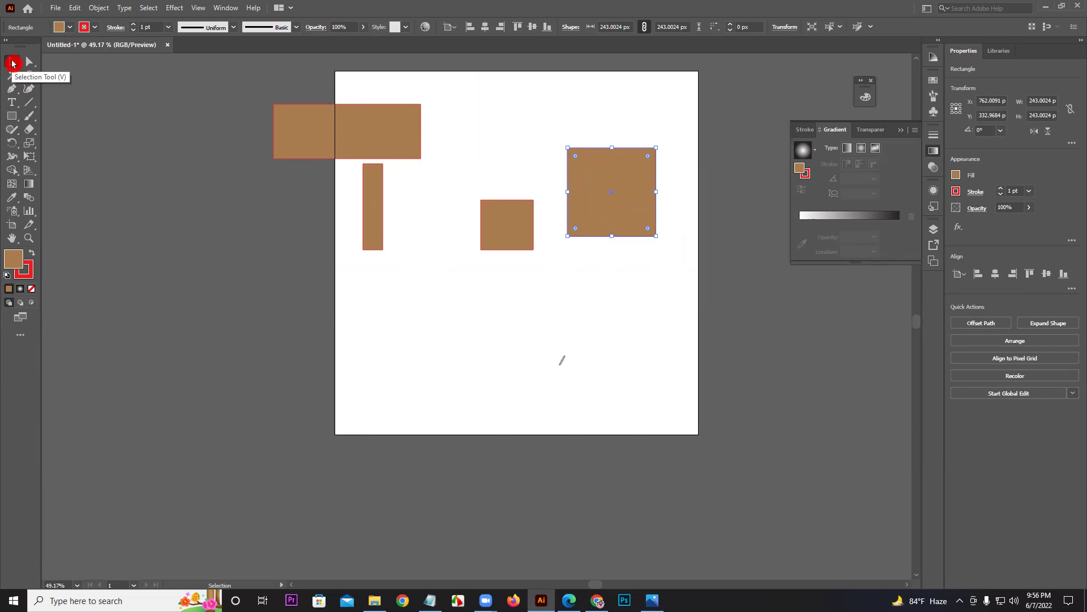
left_click_drag(316, 124, 405, 120)
left_click(336, 118)
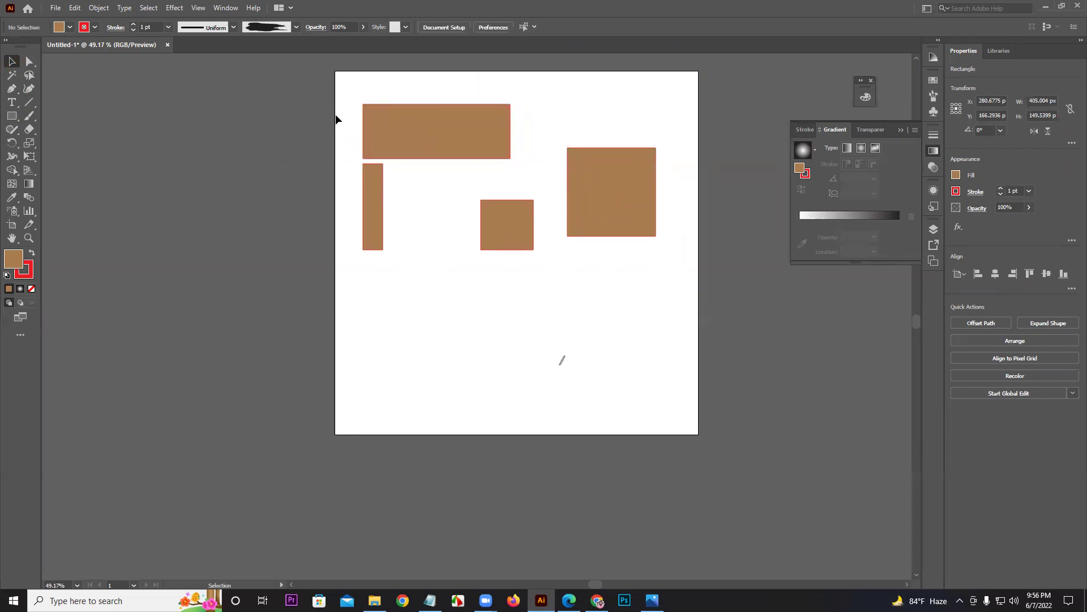
left_click(416, 131)
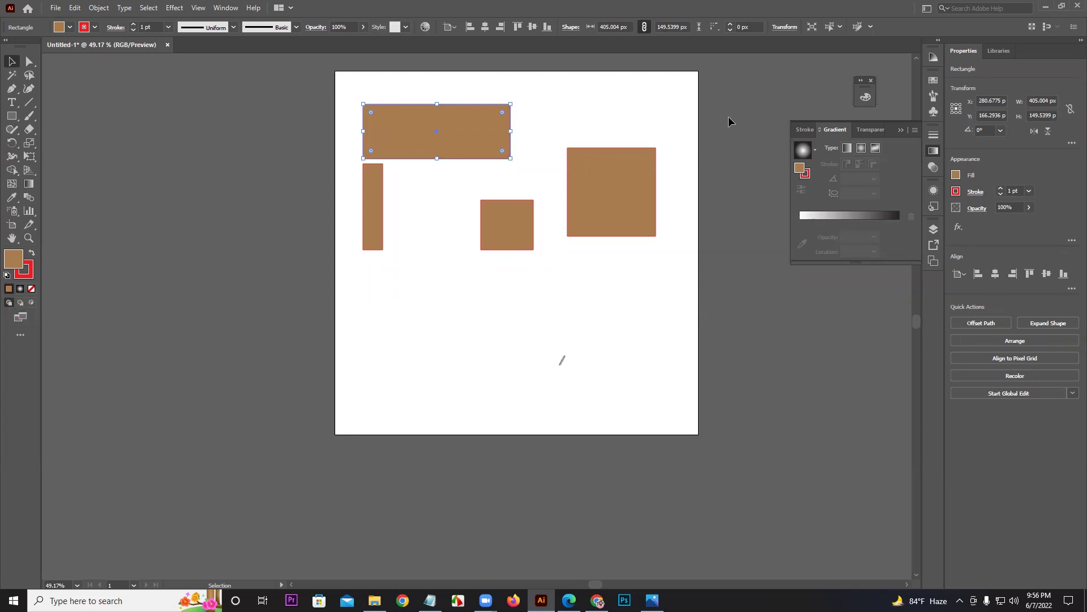
left_click(928, 60)
left_click(928, 62)
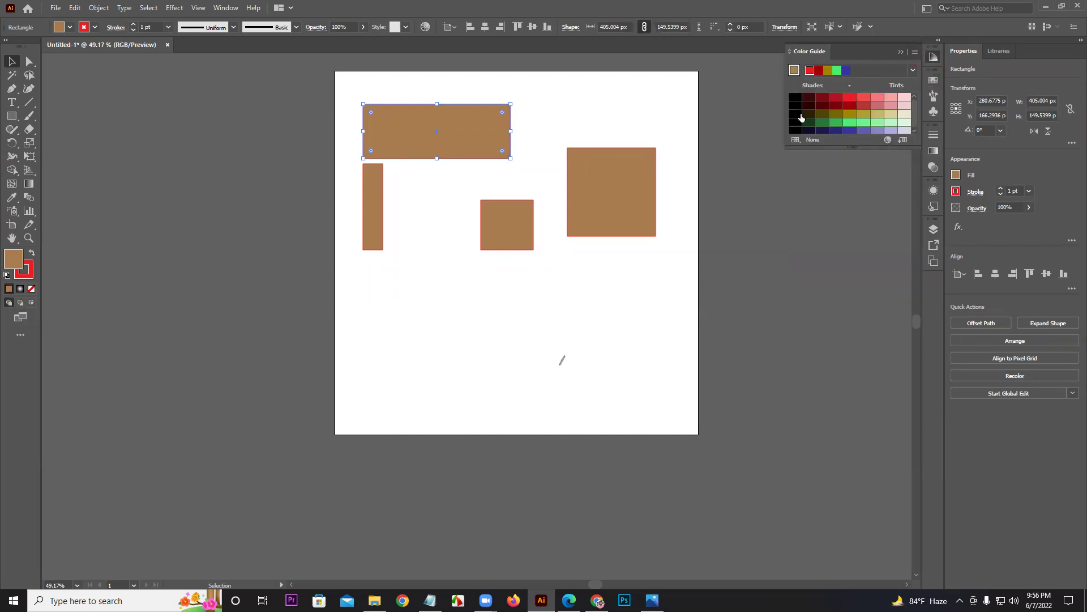
Step: Fill the wide rectangle dark purple in the Color panel and set its stroke to None
left_click(903, 52)
left_click(865, 96)
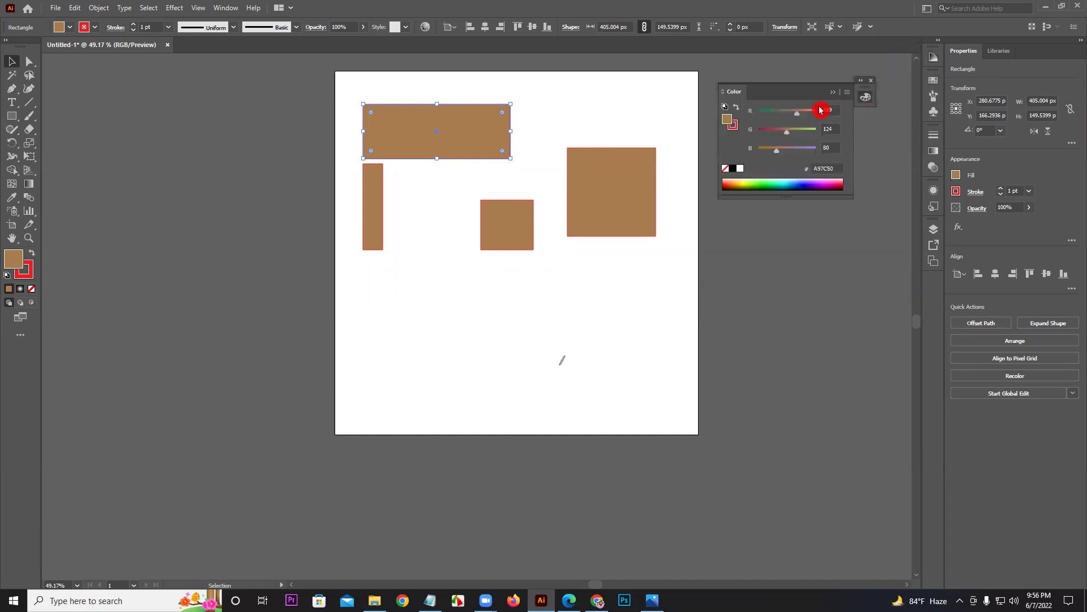
left_click(727, 131)
left_click_drag(805, 111, 774, 118)
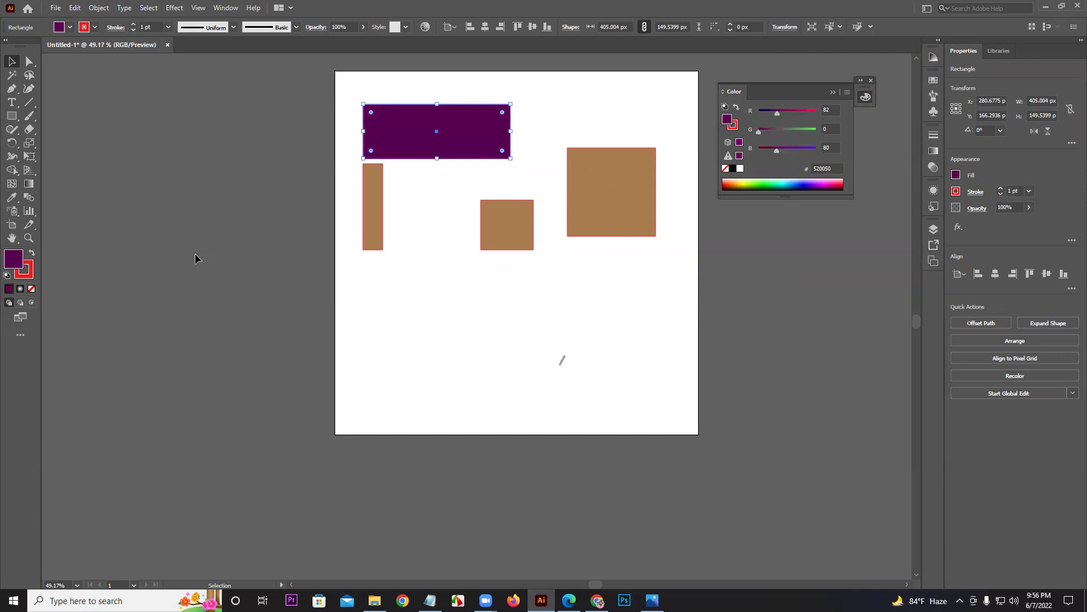
left_click(32, 277)
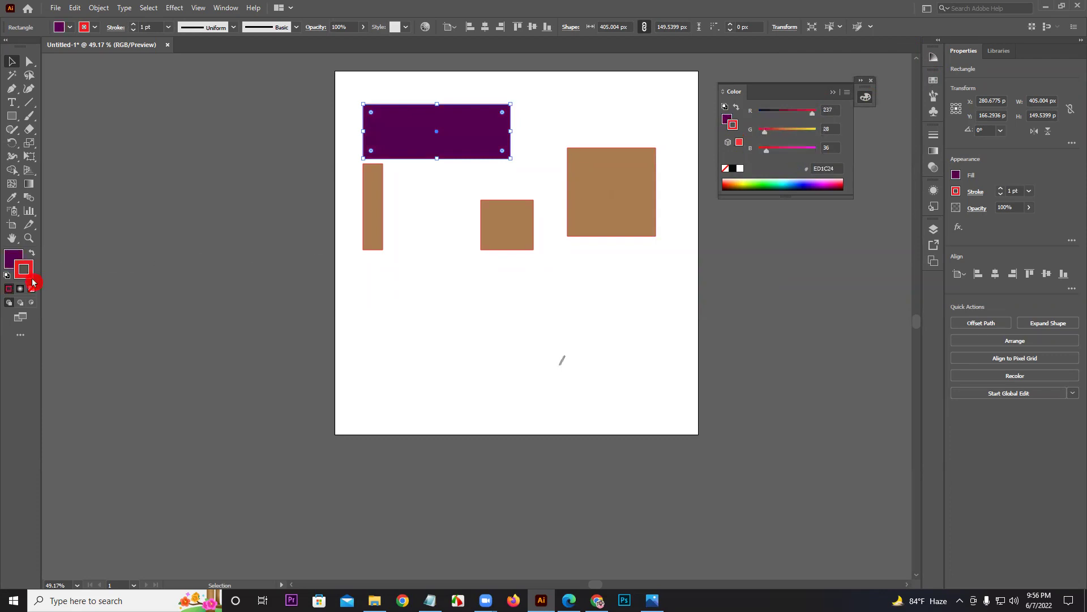
left_click(34, 290)
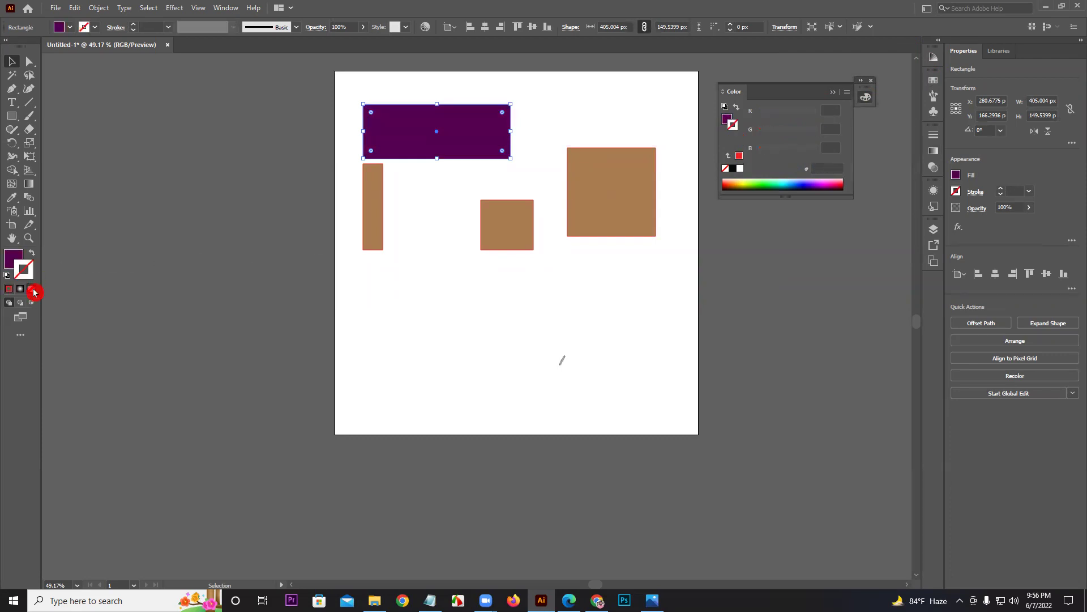
Step: Stretch the purple rectangle taller and delete the brown squares and tall brown bar
left_click_drag(437, 159, 440, 315)
left_click_drag(627, 308, 520, 184)
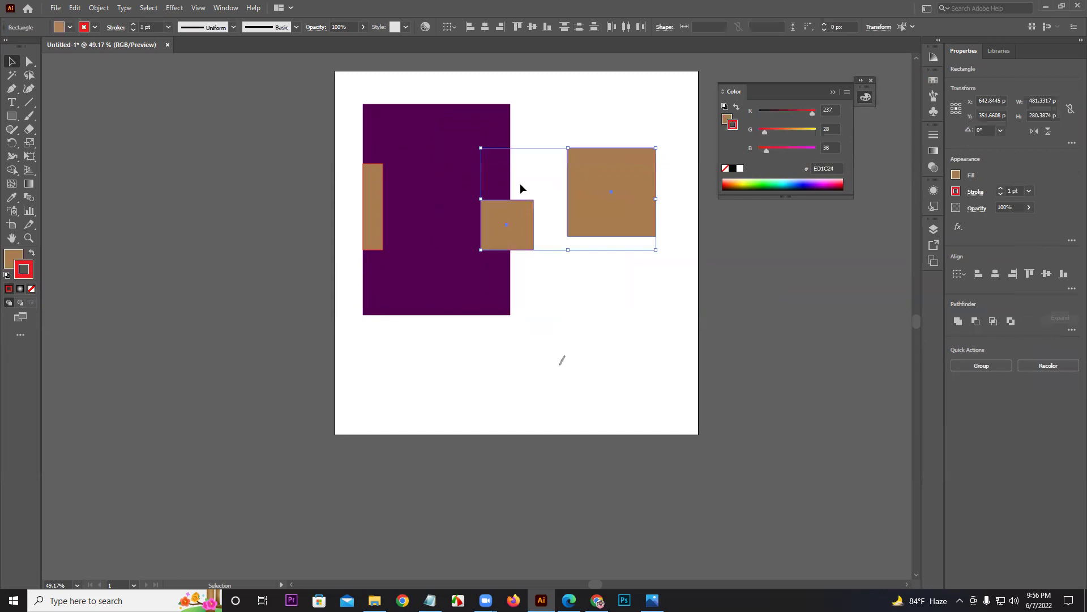
key("Delete")
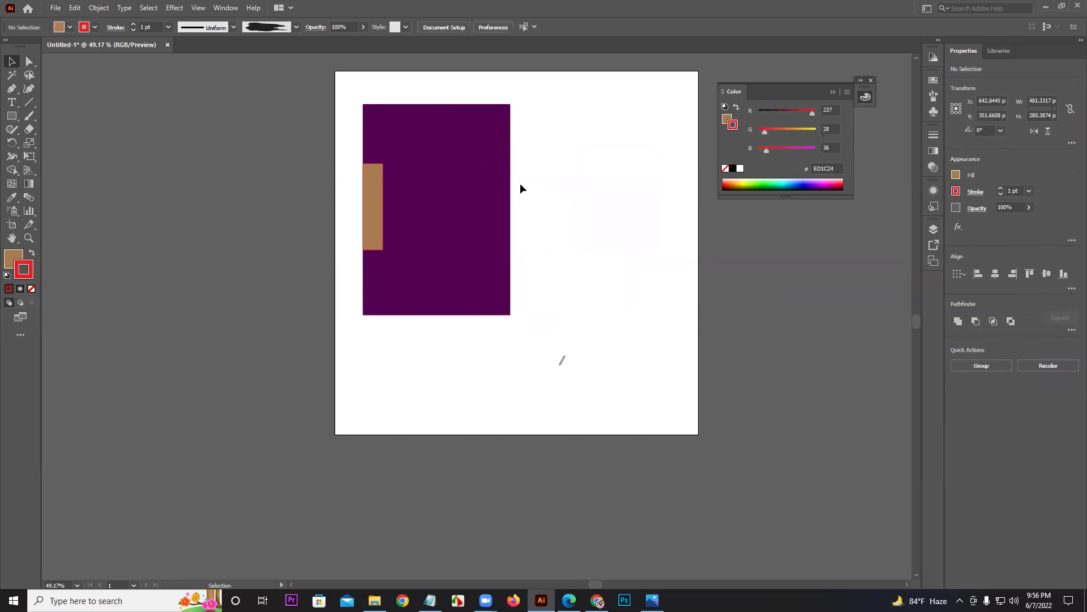
left_click_drag(366, 199, 592, 199)
key("Delete")
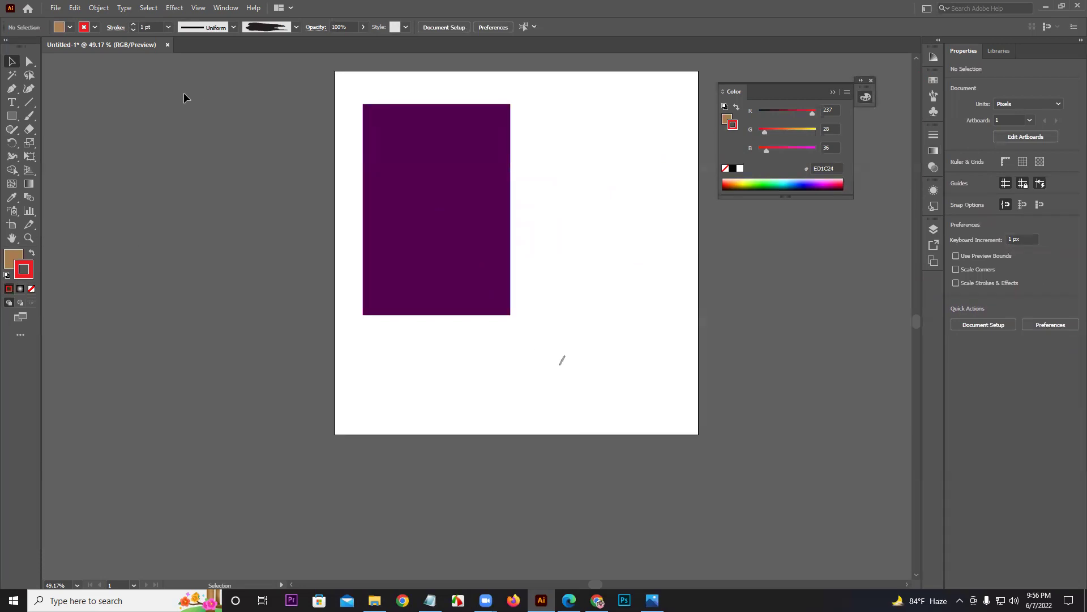
mouse_move(400, 167)
left_mouse_down()
mouse_move(421, 180)
mouse_move(411, 180)
left_mouse_up()
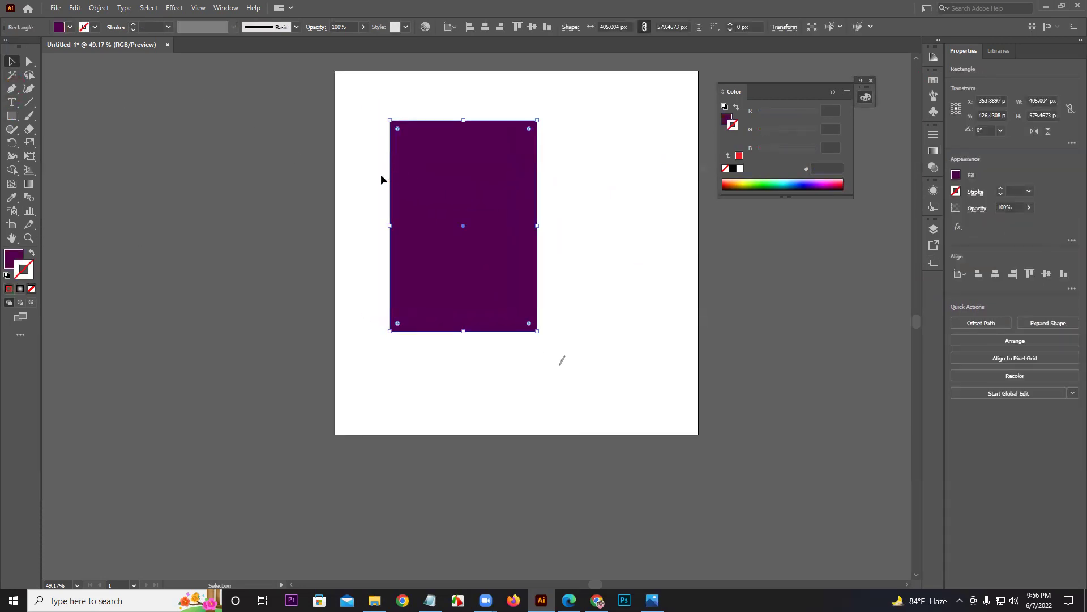
Step: Shift the purple rectangle left and inspect Layer 1's contents in the Layers panel
left_click(356, 97)
left_click_drag(464, 181, 418, 184)
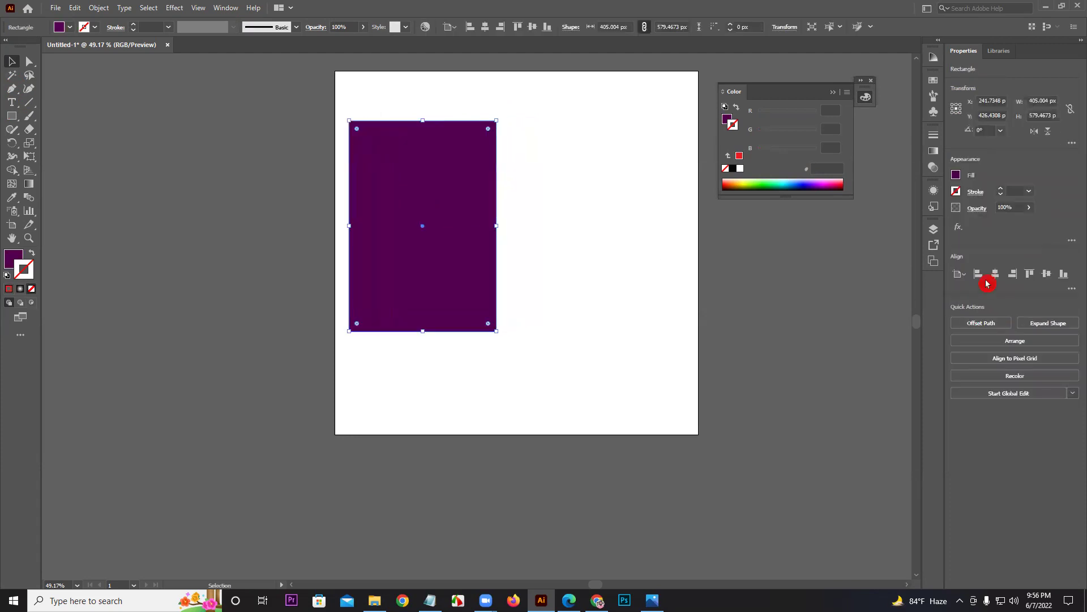
left_click(935, 235)
left_click(820, 242)
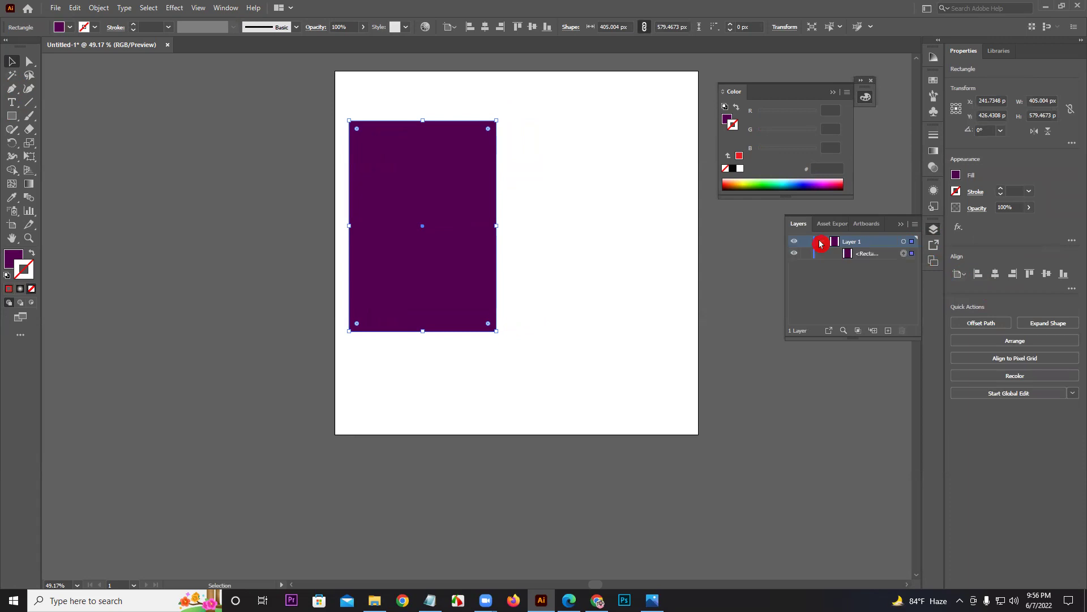
left_click(821, 243)
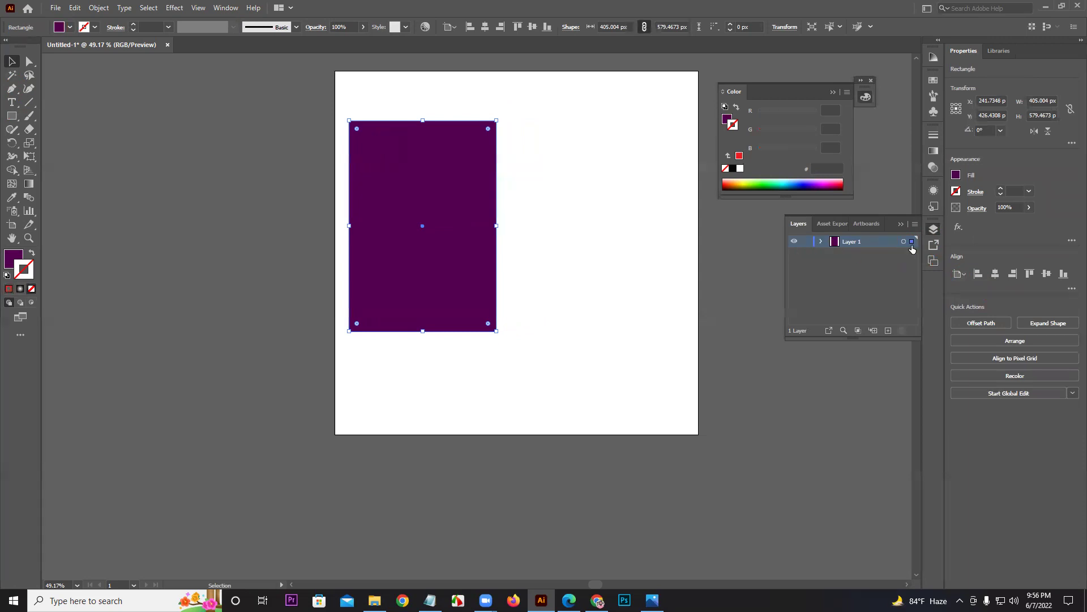
left_click(900, 228)
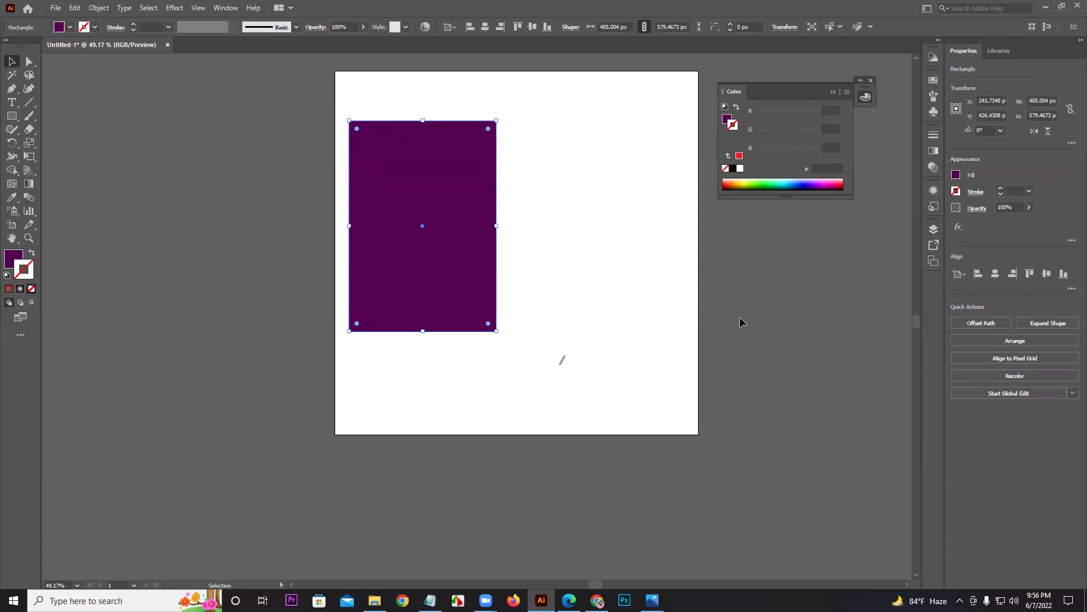
Step: Nudge the rectangle flush against the artboard's left edge and slightly lower
left_click_drag(461, 272, 451, 279)
left_click(514, 243)
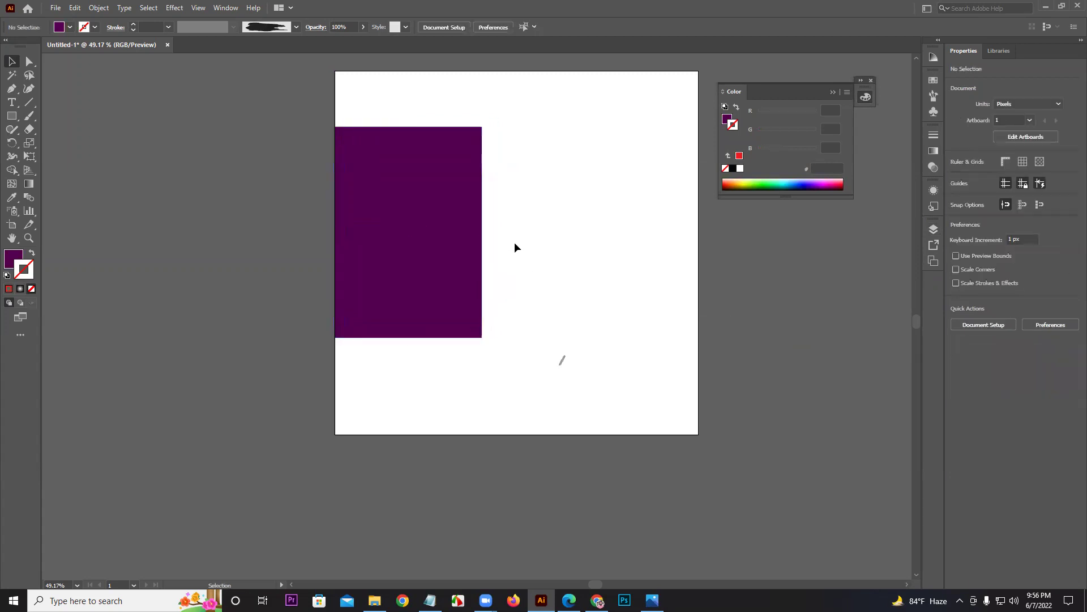
left_click_drag(442, 214, 441, 227)
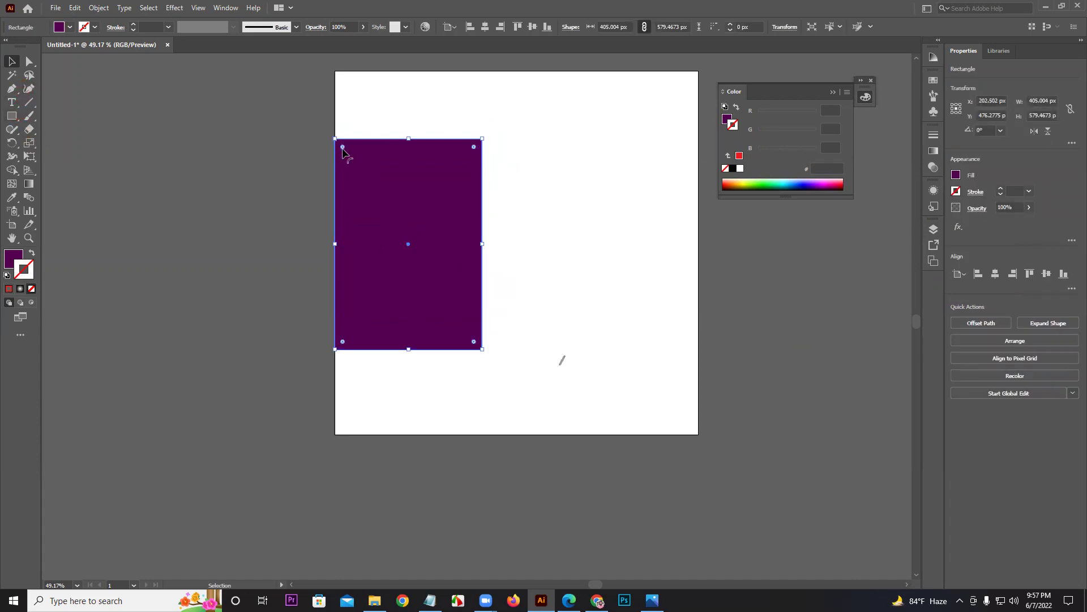
Step: Experiment with the live corner widgets, rounding the rectangle into a pill and back
left_click_drag(342, 152, 355, 233)
left_click_drag(387, 192, 348, 152)
left_click_drag(463, 153, 515, 137)
left_click(515, 137)
left_click_drag(448, 176, 445, 226)
Step: Align the pill to the artboard's left edge, vertically centred, then square its corners
left_click(484, 27)
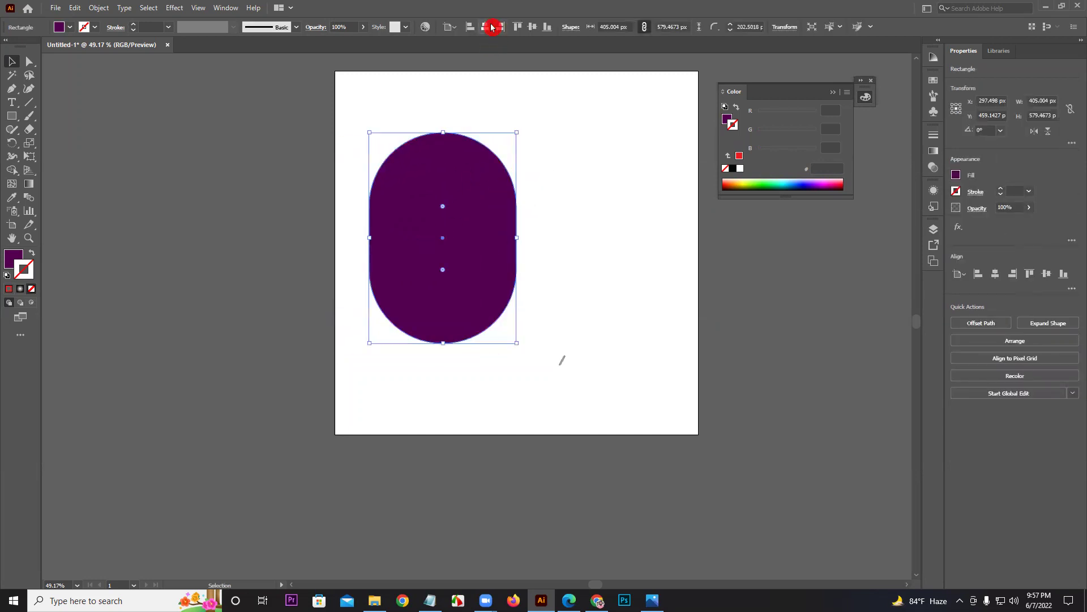
left_click(532, 27)
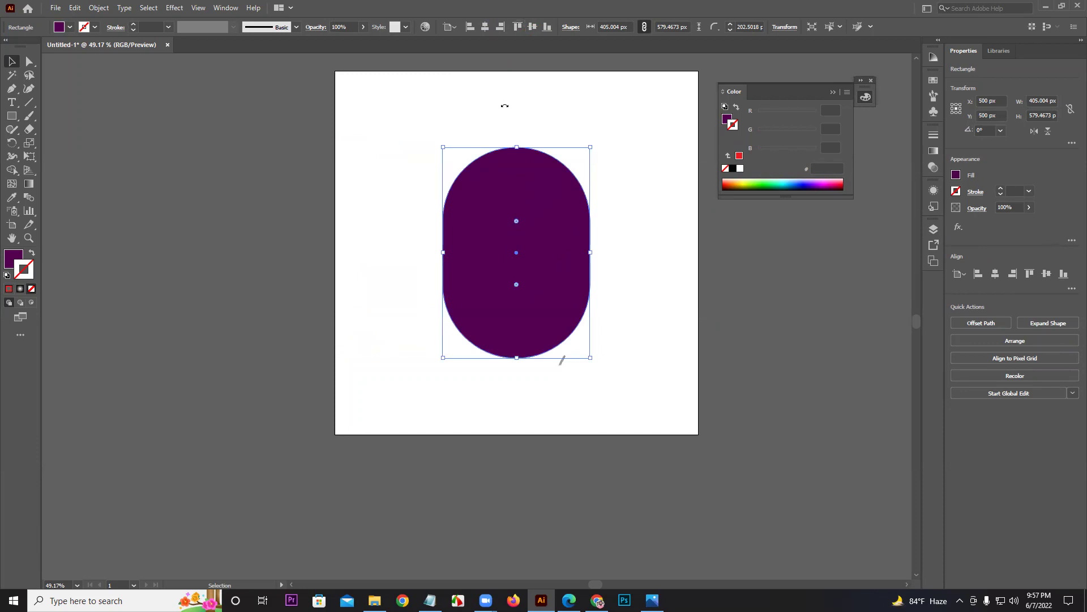
left_click(470, 27)
left_click_drag(414, 222, 494, 166)
left_click(491, 139)
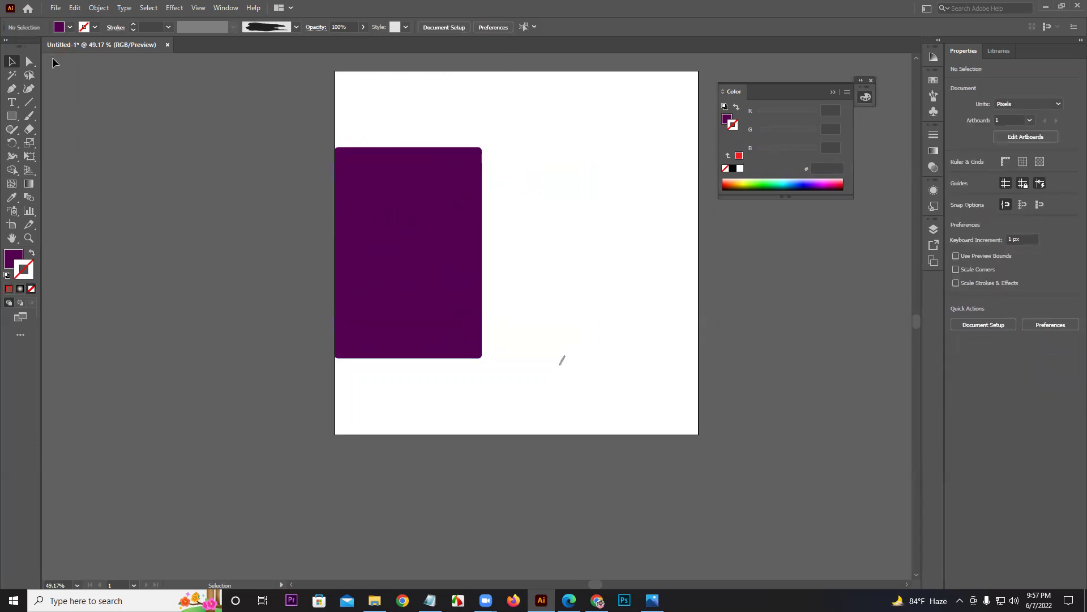
left_click(345, 194)
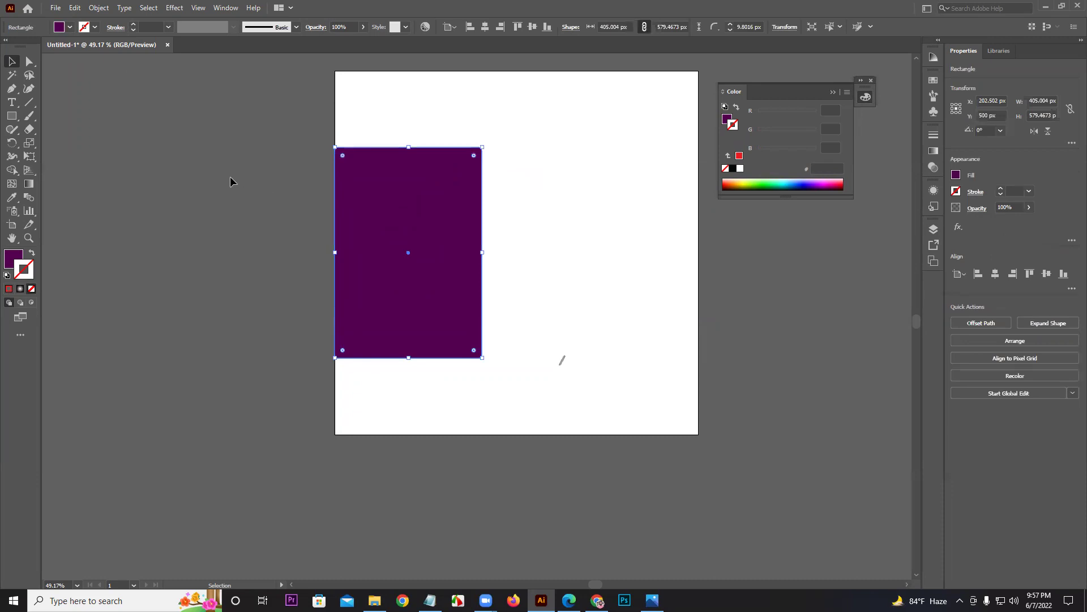
Step: Scale the rectangle down and move it up and to the right
left_click_drag(483, 145, 439, 276)
left_click_drag(379, 309, 550, 166)
key("a")
key("v")
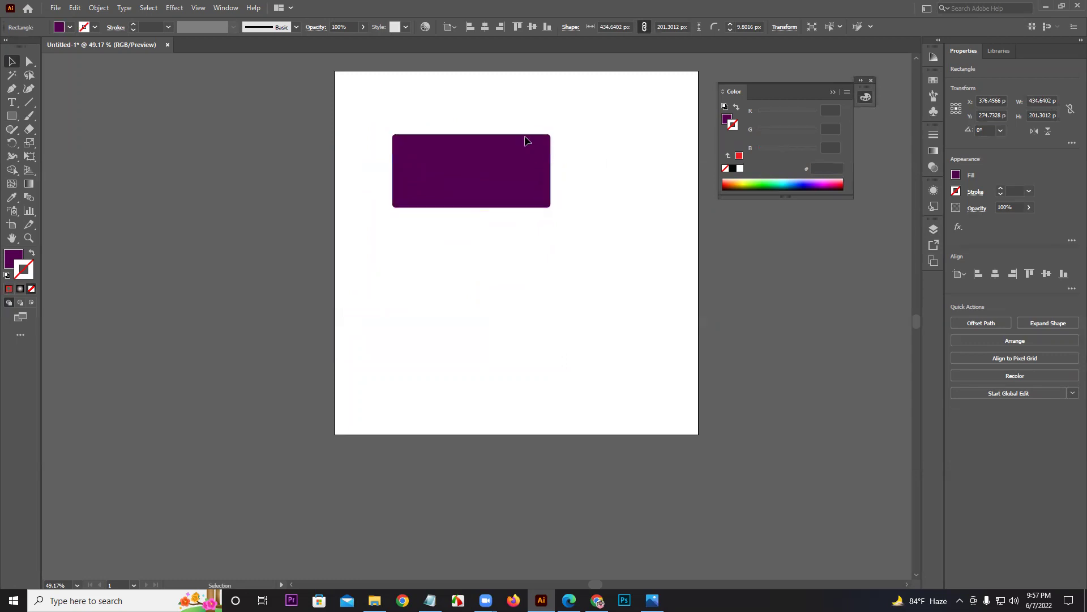
Step: Adjust the fill sliders to violet 470086, with blue at 134
left_click(9, 264)
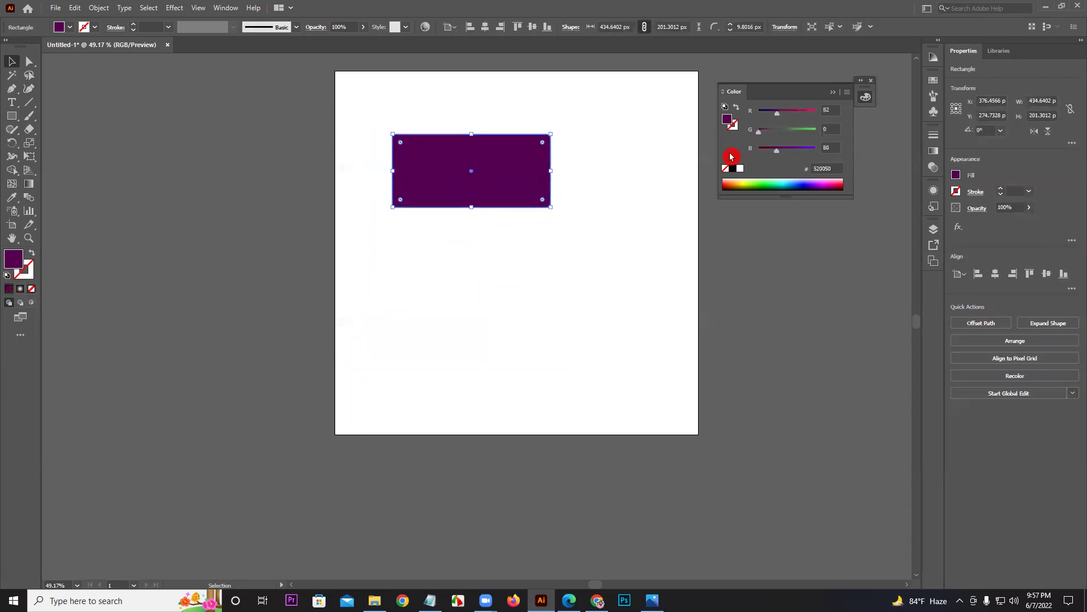
left_click_drag(780, 109, 769, 151)
left_click(775, 113)
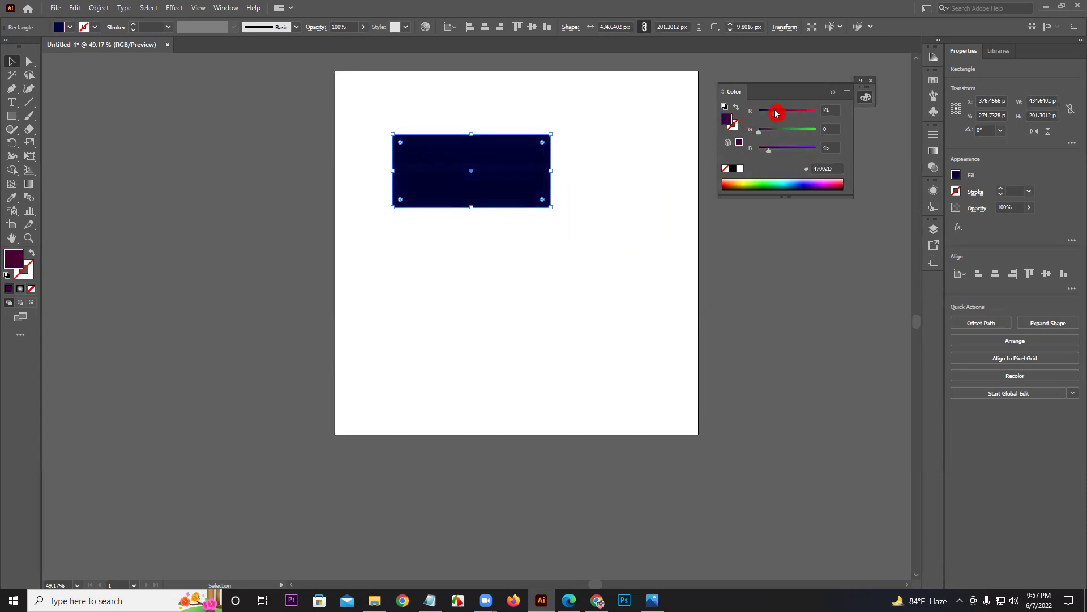
left_click(794, 150)
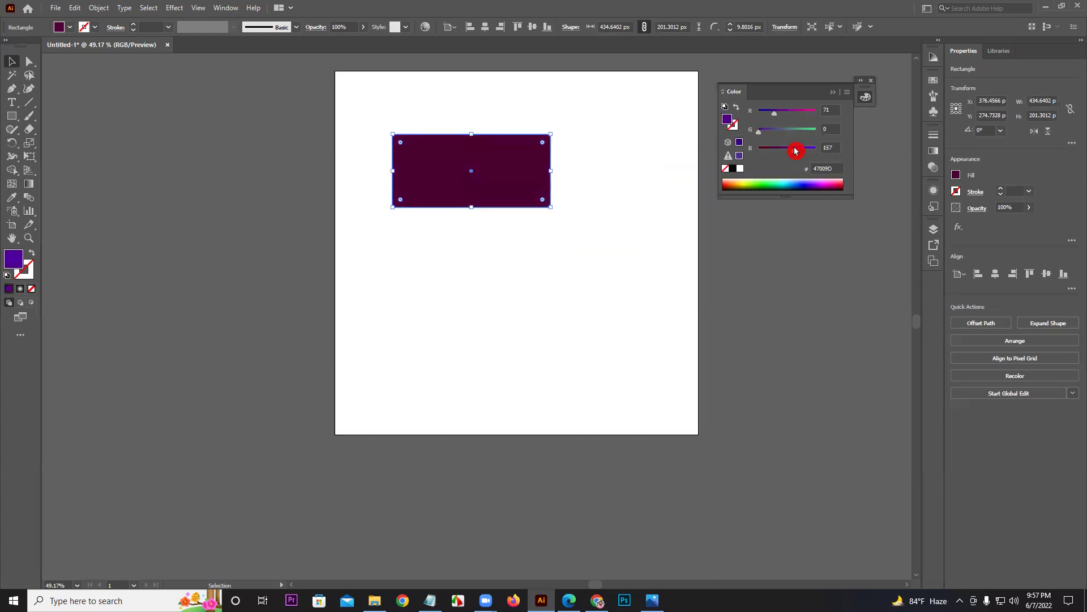
left_click_drag(792, 154, 789, 151)
left_click(640, 181)
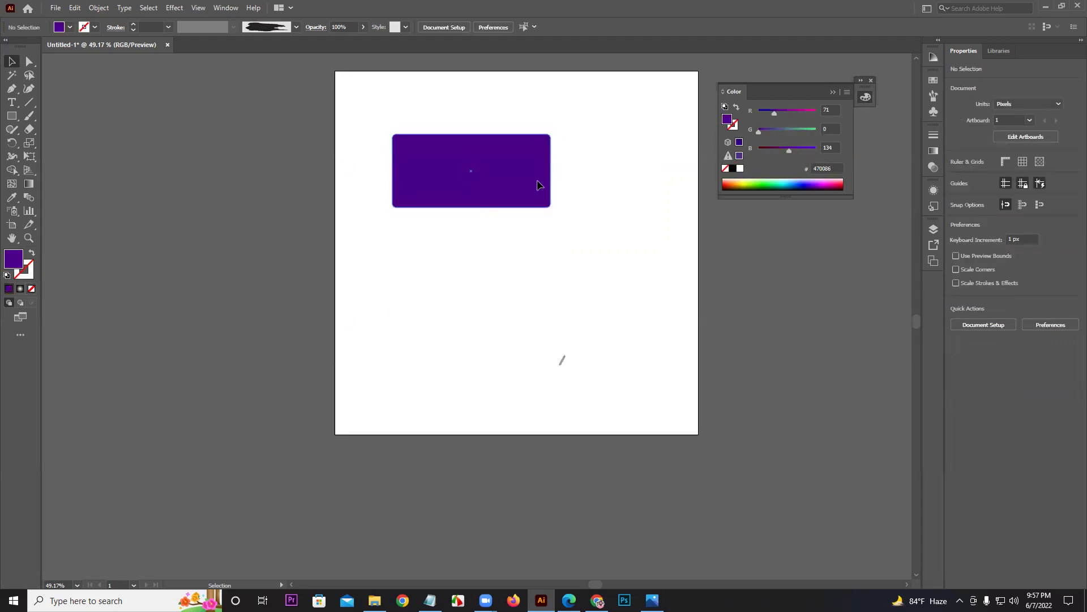
Step: Drag the rectangle down and right, then back up near the artboard centre
left_click_drag(538, 185, 583, 271)
left_click(583, 182)
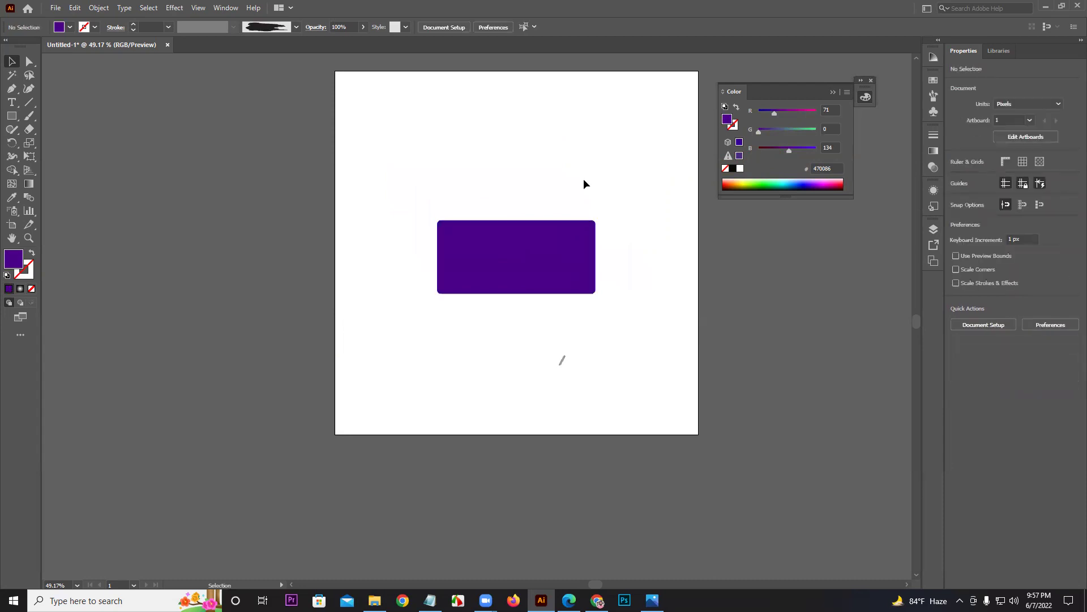
left_click_drag(573, 262, 559, 240)
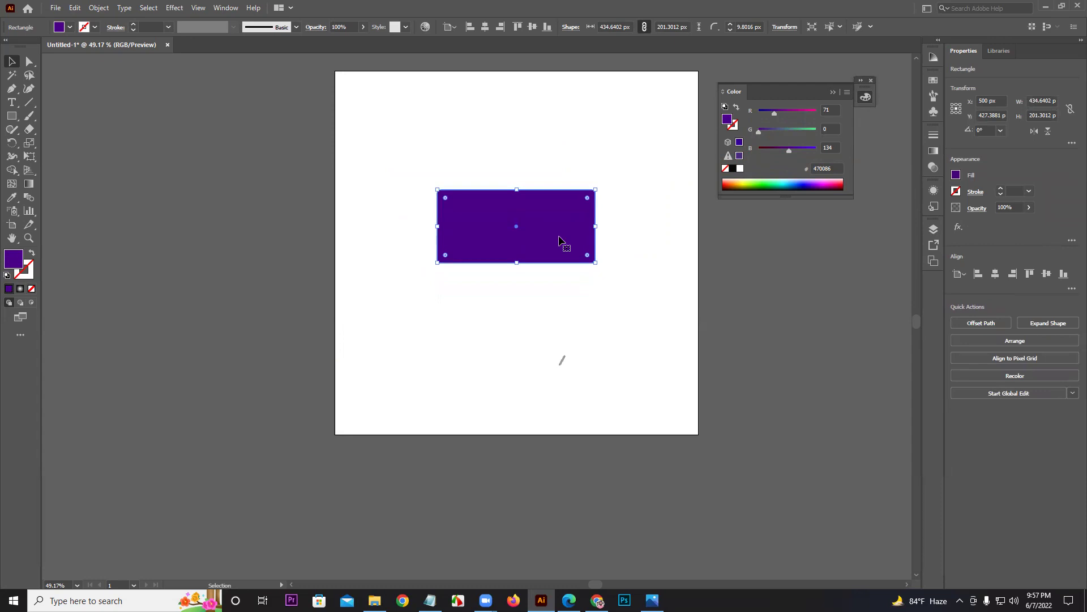
Step: Recolour the rectangle by raising red and lowering blue, undoing a trial duplicate
left_click(502, 168)
left_click(486, 206)
left_click_drag(775, 113, 805, 117)
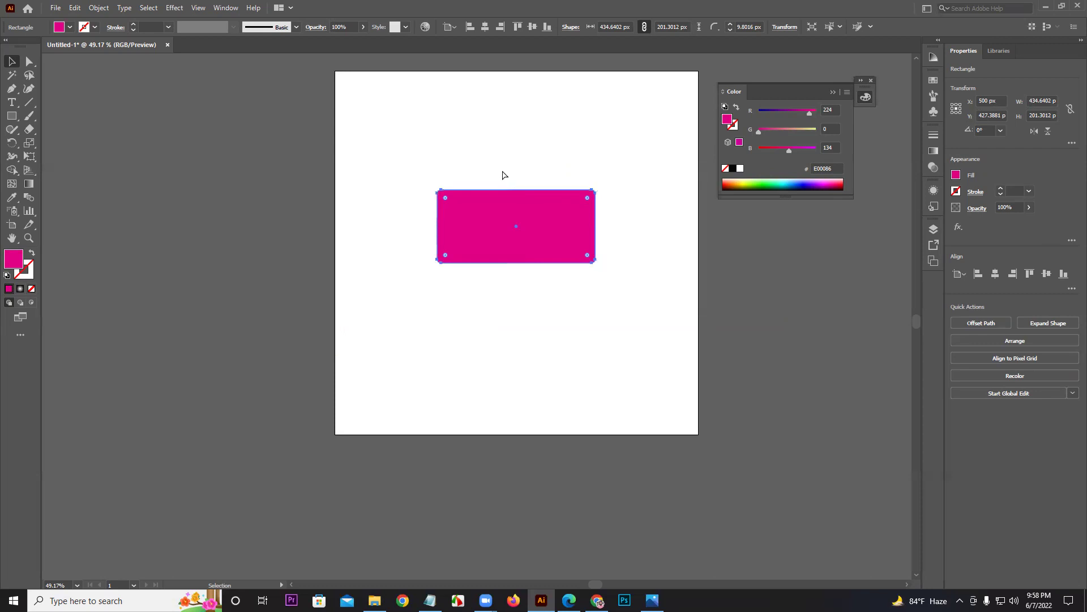
left_click(502, 173)
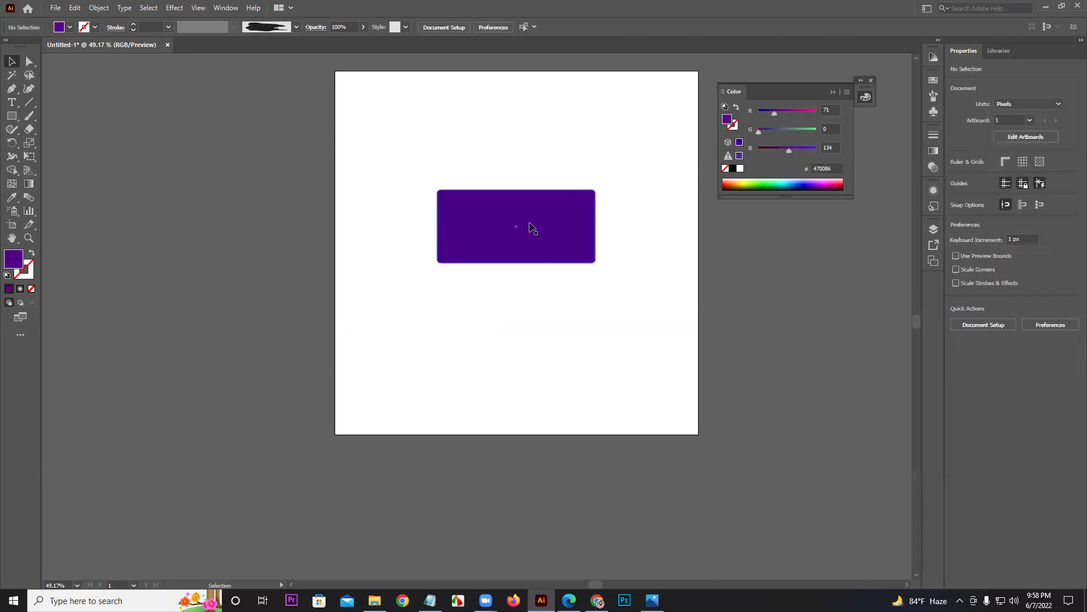
left_click_drag(531, 227, 556, 311)
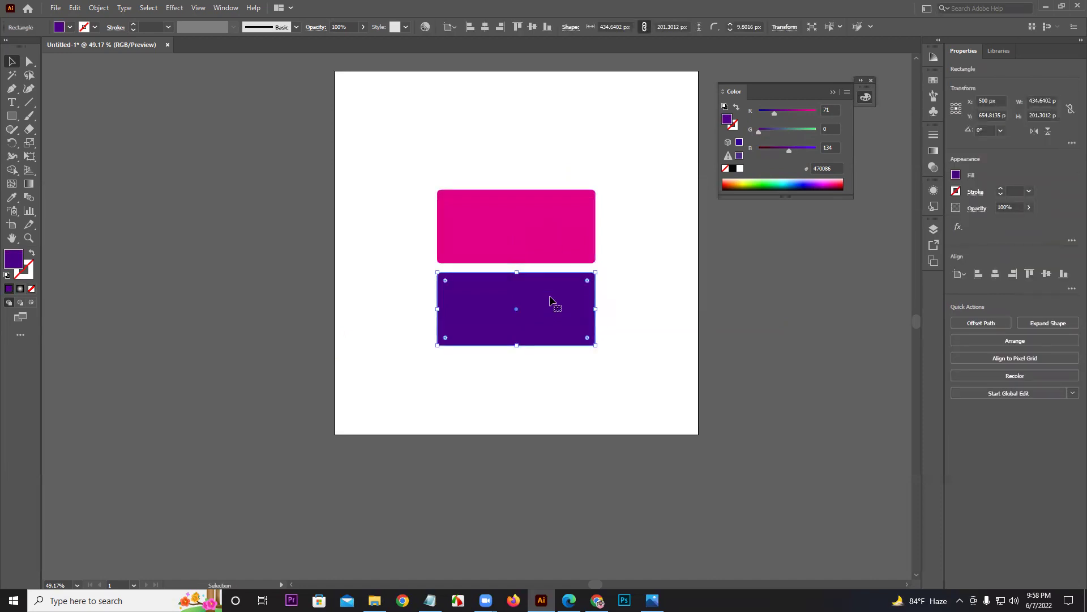
key("ctrl+z")
key("ctrl")
left_click_drag(789, 150, 759, 149)
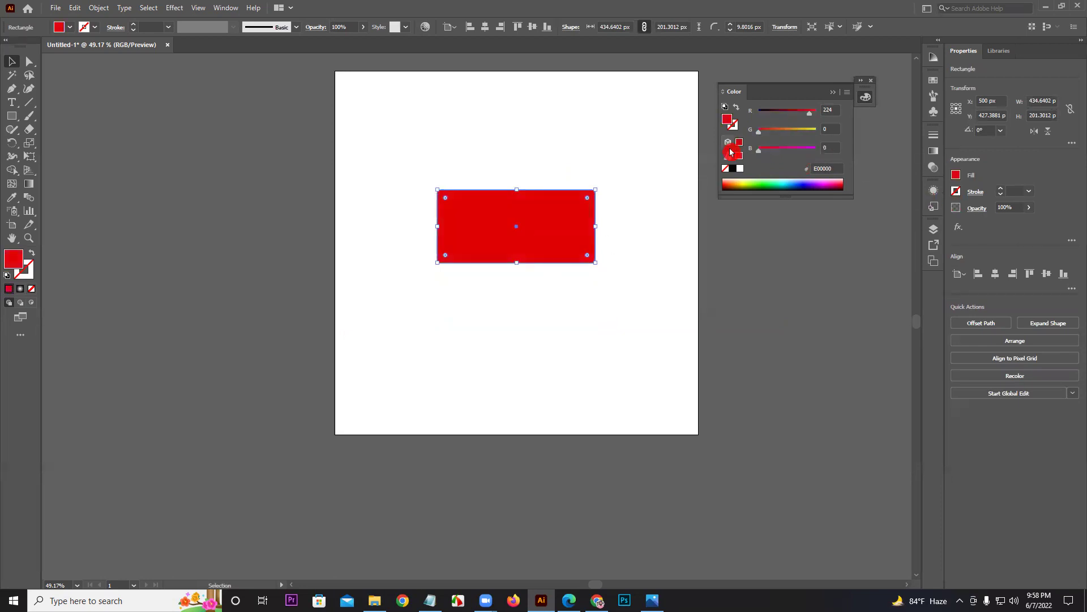
left_click(651, 165)
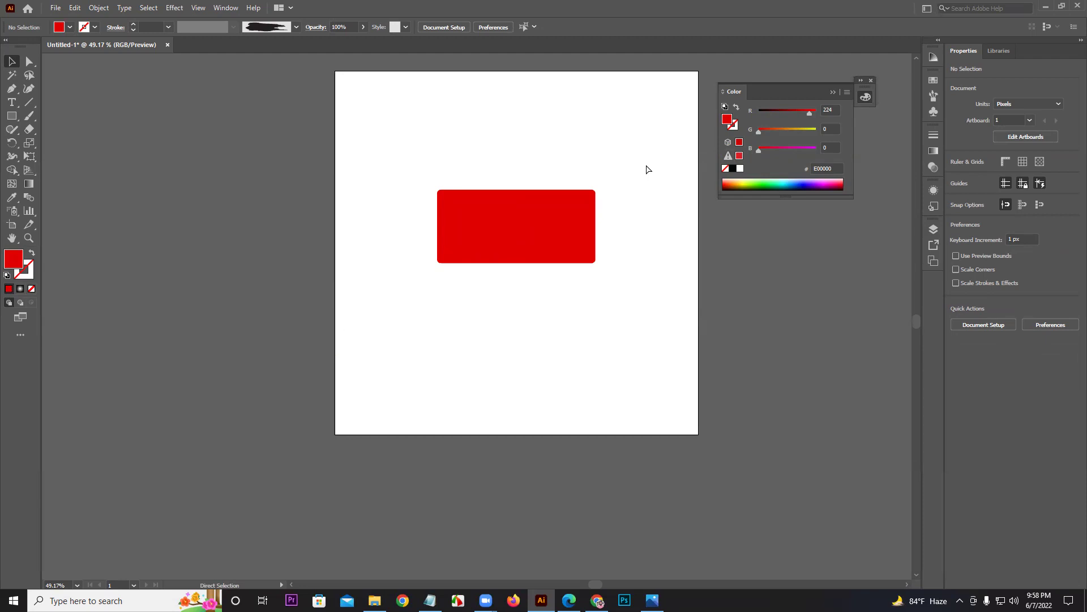
key("ctrl+z")
Step: Alt-drag a copy of the rectangle downward and delete the upper original
left_click(637, 165)
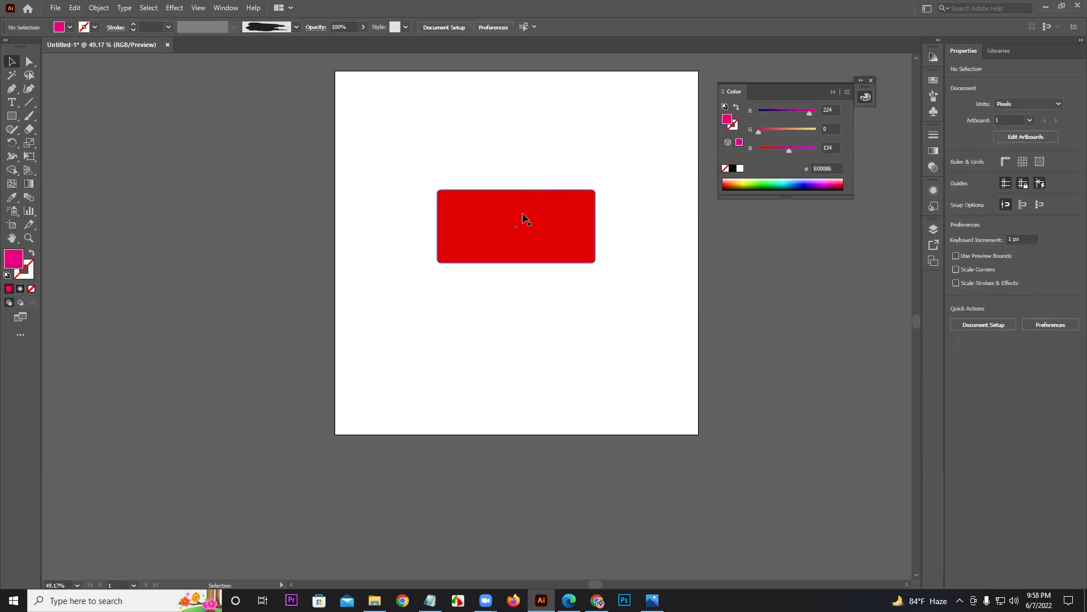
left_click_drag(519, 229, 512, 295, "alt")
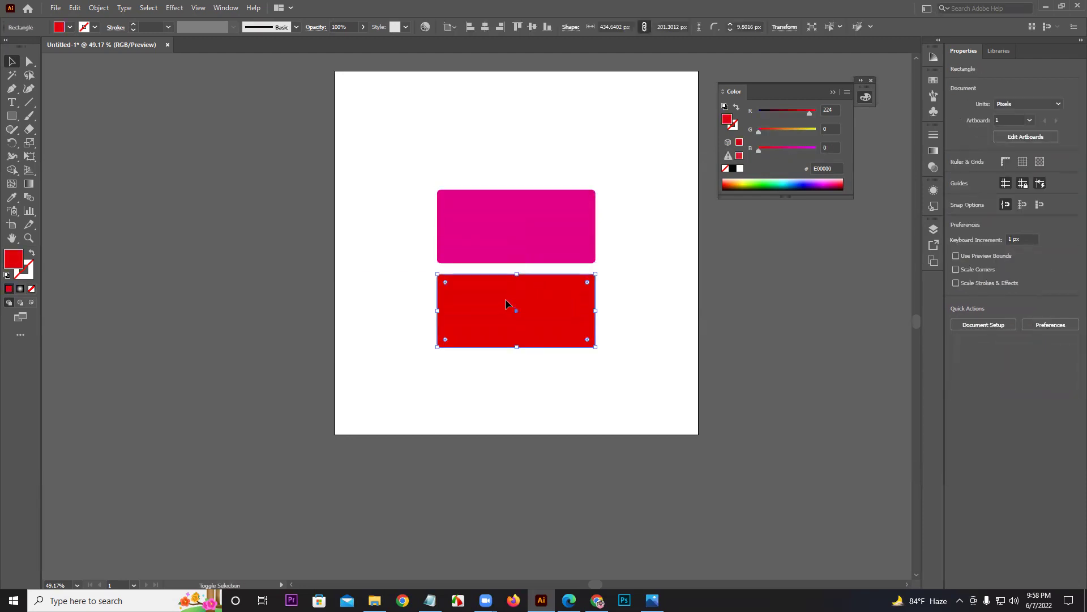
left_click(519, 237)
key("Delete")
Step: Drag the red slider to 0 to fill the lower rectangle black (000000)
left_click(509, 289)
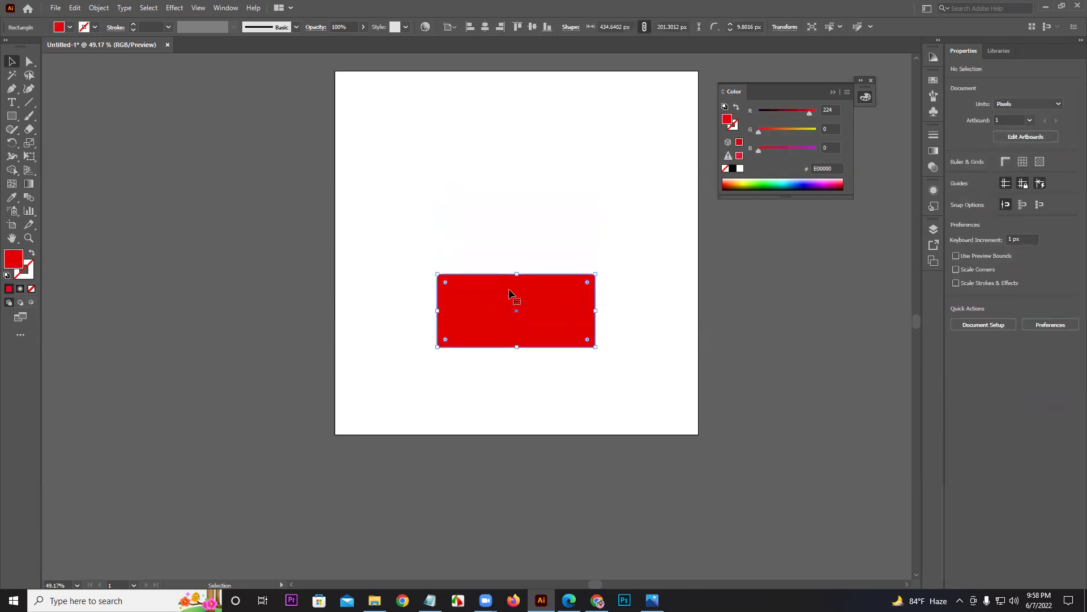
left_click(506, 288)
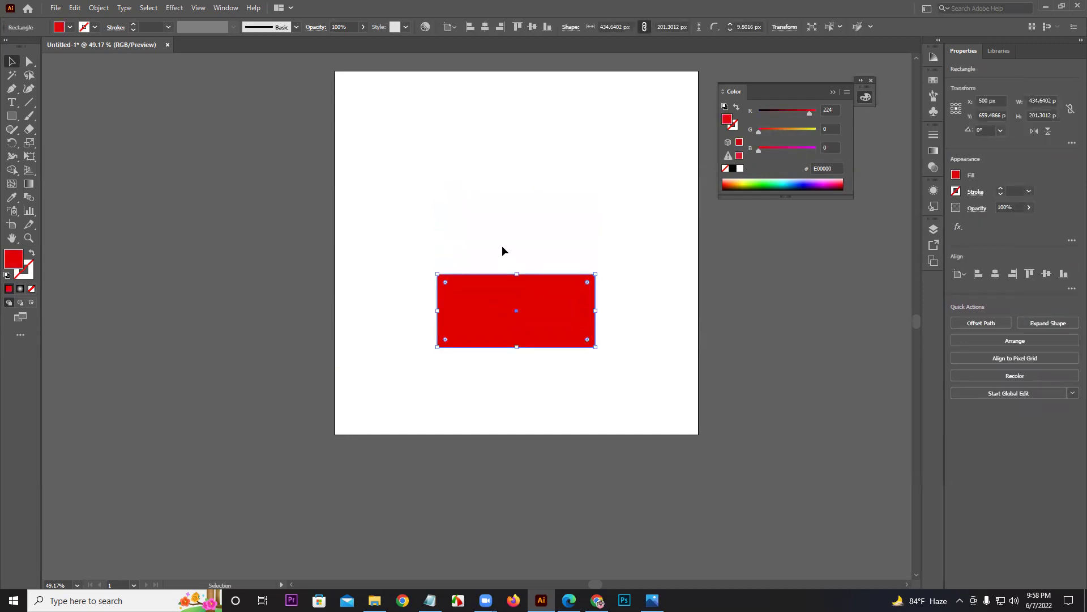
left_click(502, 247)
left_click(534, 286)
left_click(738, 154)
left_click_drag(804, 111, 745, 114)
left_click(609, 122)
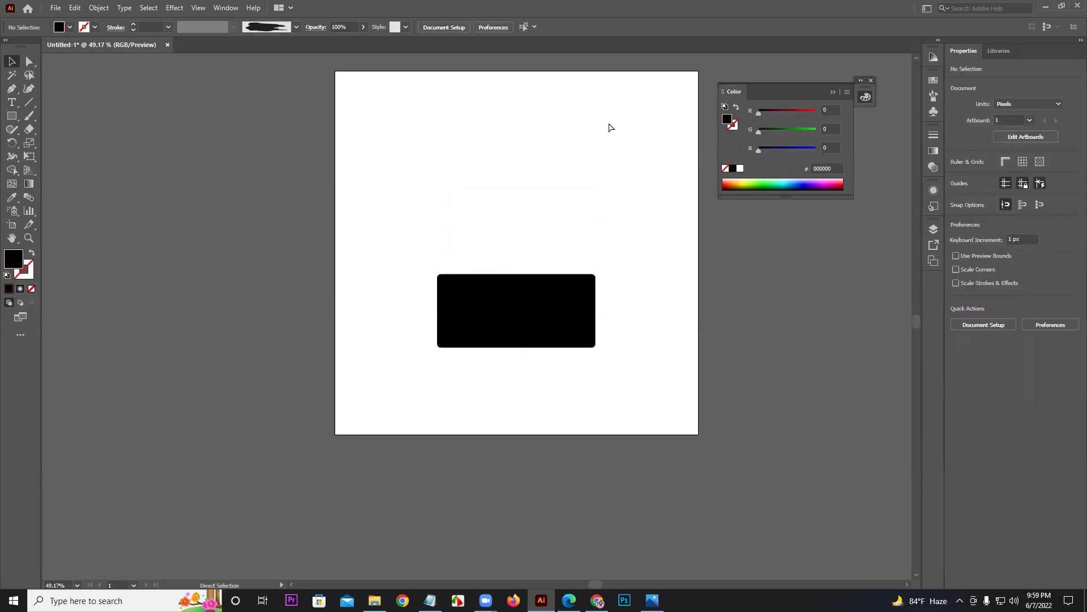
Step: Paste a red E00000 rectangle and delete the black one, leaving only the red shape
key("ctrl+v")
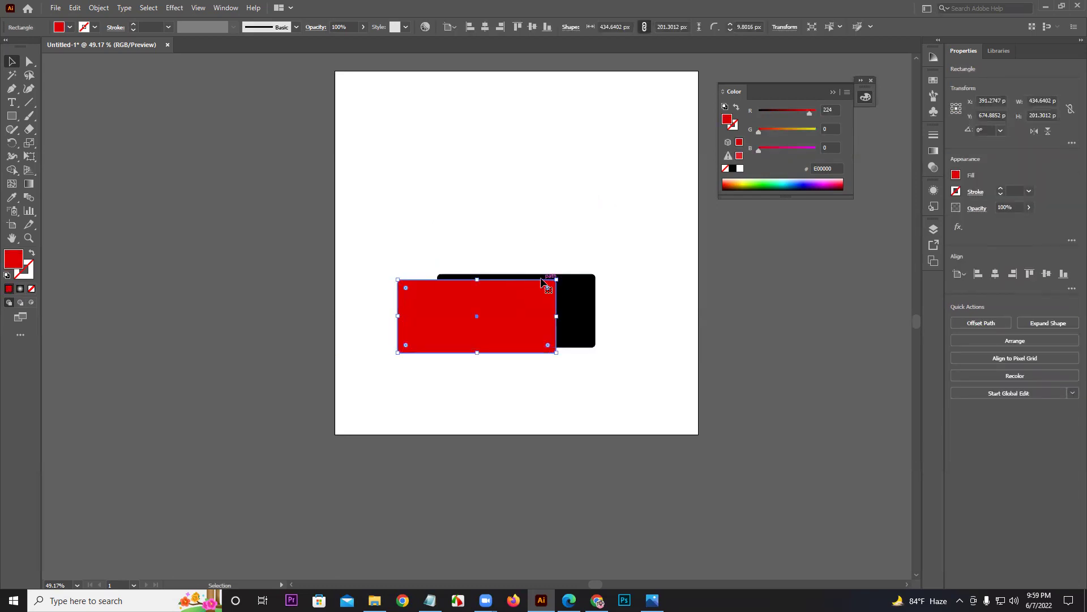
left_click_drag(544, 242, 486, 278)
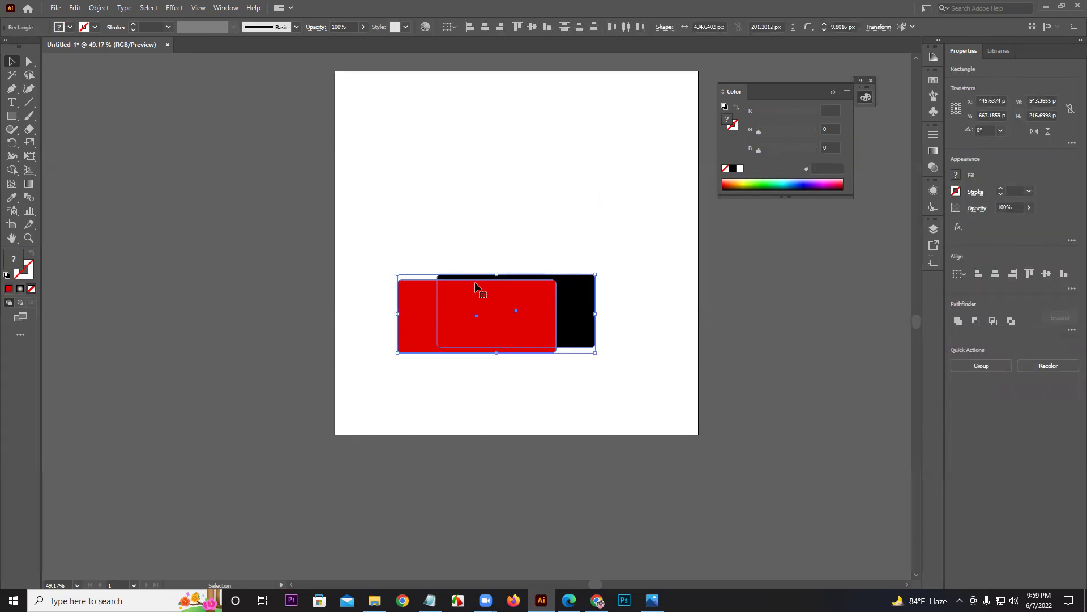
left_click(532, 268)
left_click(563, 310)
key("Delete")
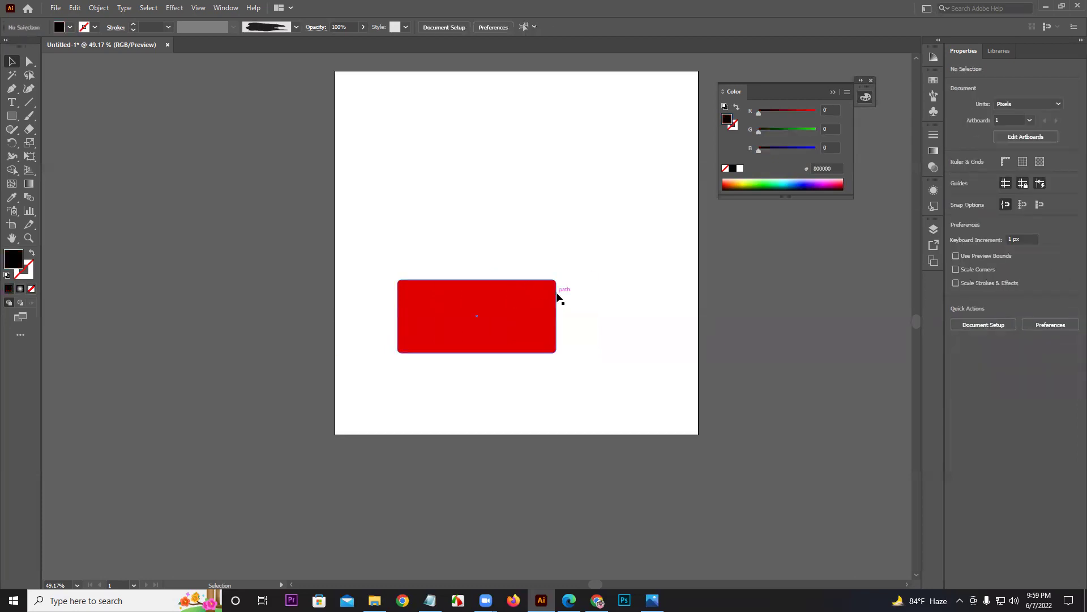
Step: Glance through the Object menu, then drag the red rectangle to the artboard's top-left (X 217.32, Y 100.65)
left_click(100, 9)
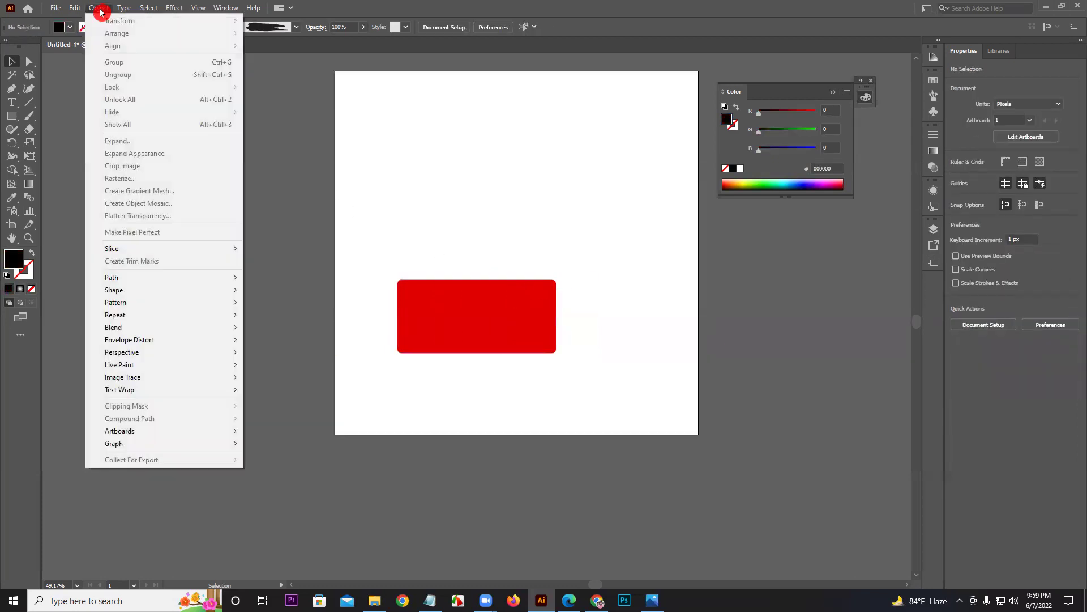
mouse_move(73, 11)
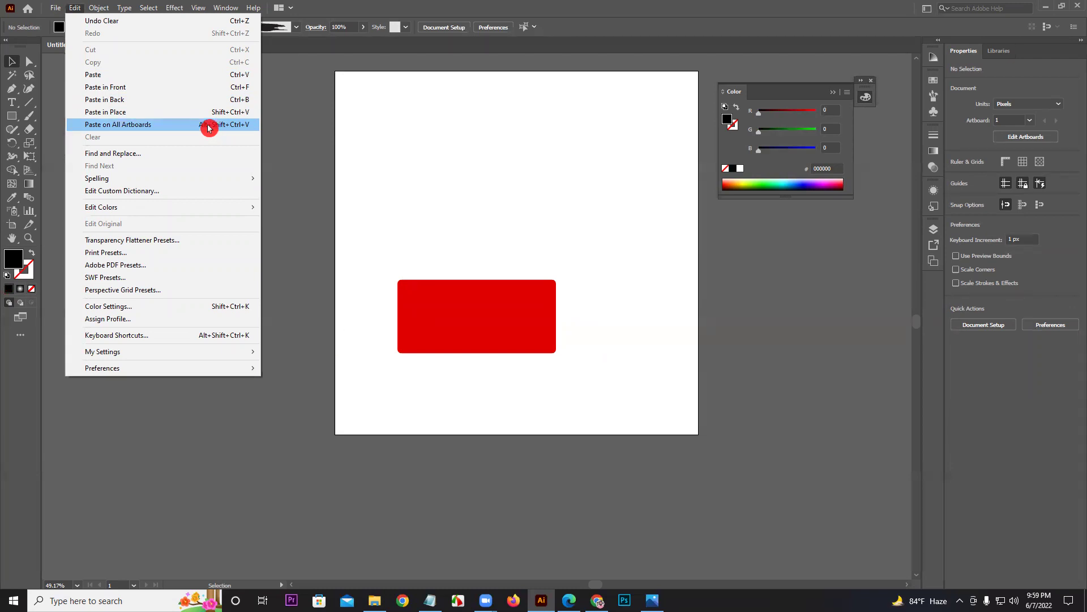
left_click(448, 188)
left_click_drag(456, 321, 396, 111)
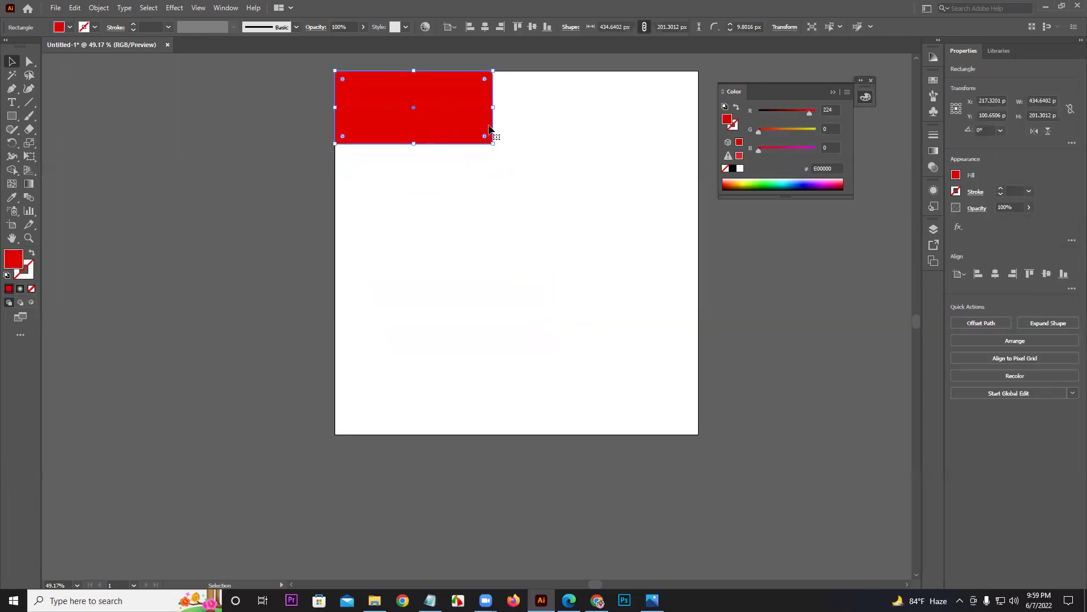
Step: Resize the red rectangle into a 154.5 px square, then shrink it around its centre
left_click_drag(493, 108, 391, 108)
left_click_drag(364, 145, 365, 126)
left_click(403, 115)
left_click(364, 104)
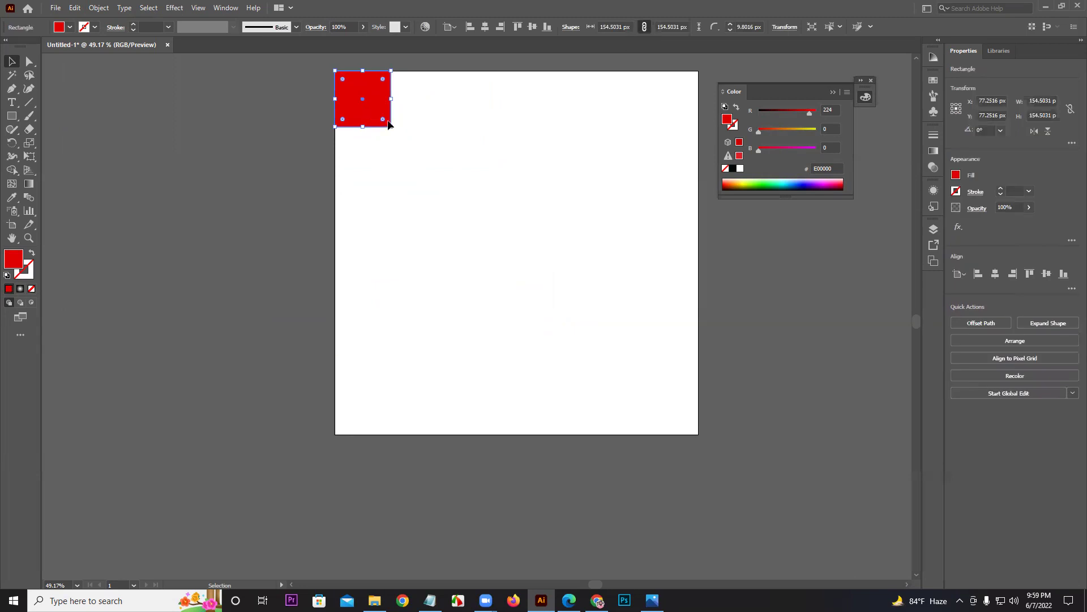
left_click_drag(392, 130, 646, 97)
left_click(385, 104)
Step: Zoom to 400%, round the square's corners to a 28.29 px radius circle, and snap it top-left
key("z")
left_click_drag(429, 120, 539, 316)
left_click(539, 316)
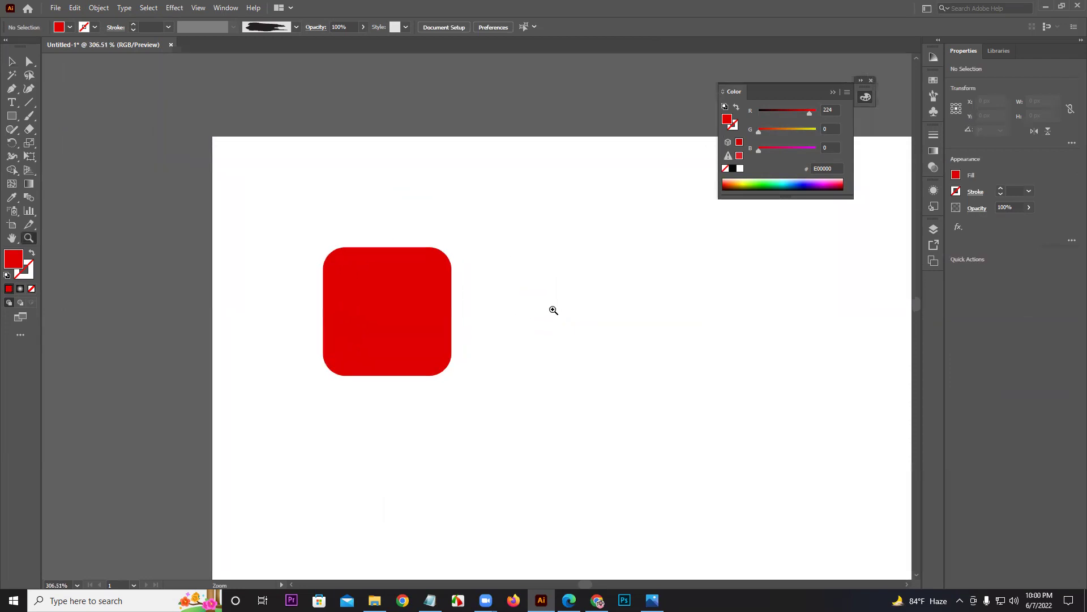
left_click(362, 295)
key("v")
left_click_drag(547, 342, 408, 232)
left_click_drag(441, 172, 396, 235)
left_click_drag(456, 307, 264, 308)
left_click_drag(197, 250, 184, 226)
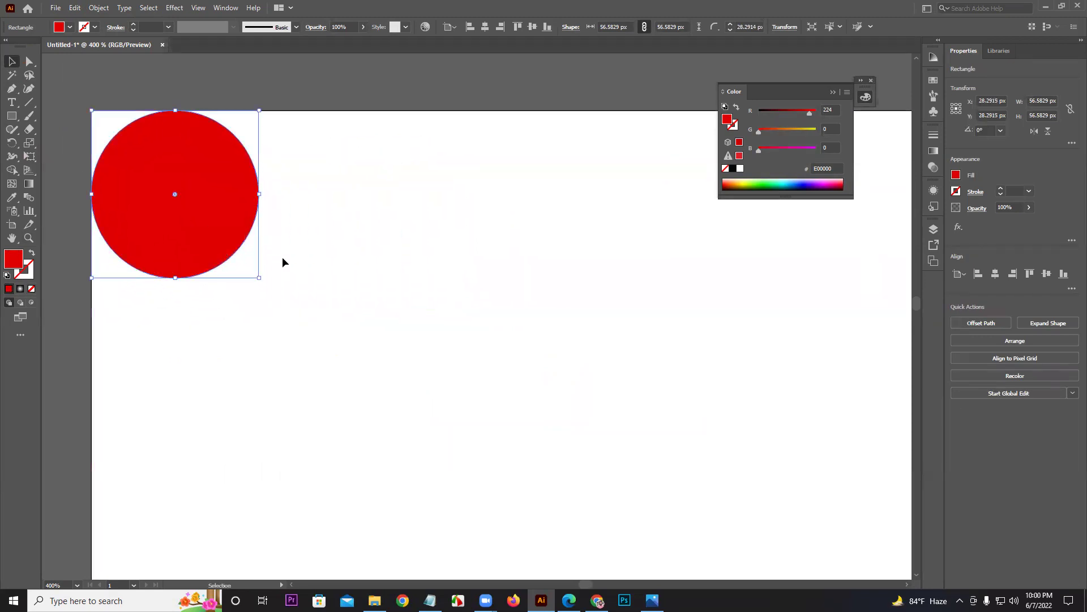
left_click(282, 257)
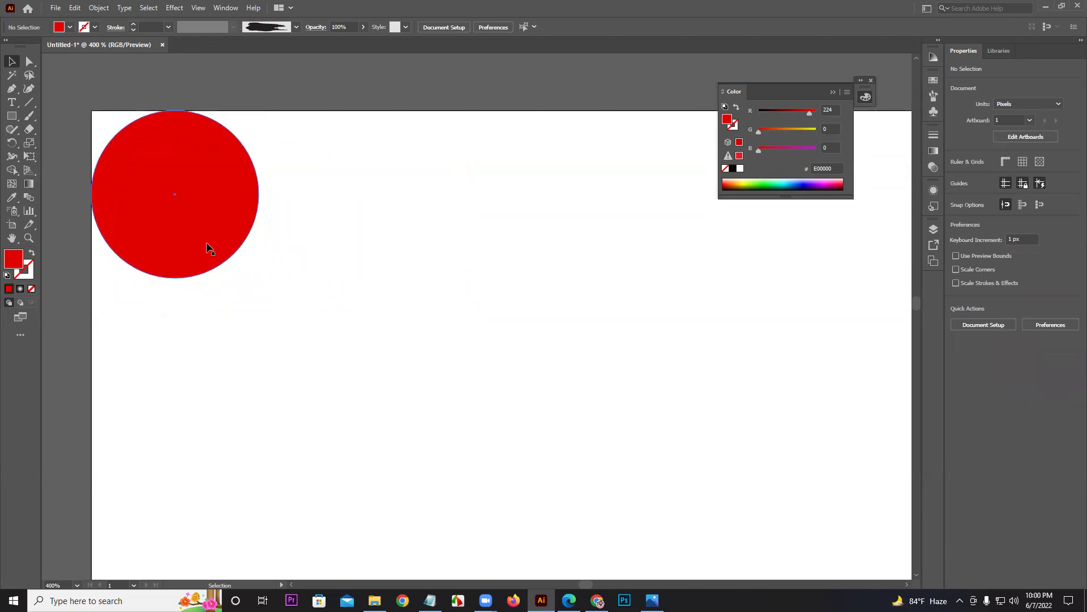
Step: Copy the red circle straight to the right and fill the copy orange (FF8408)
left_click(194, 221)
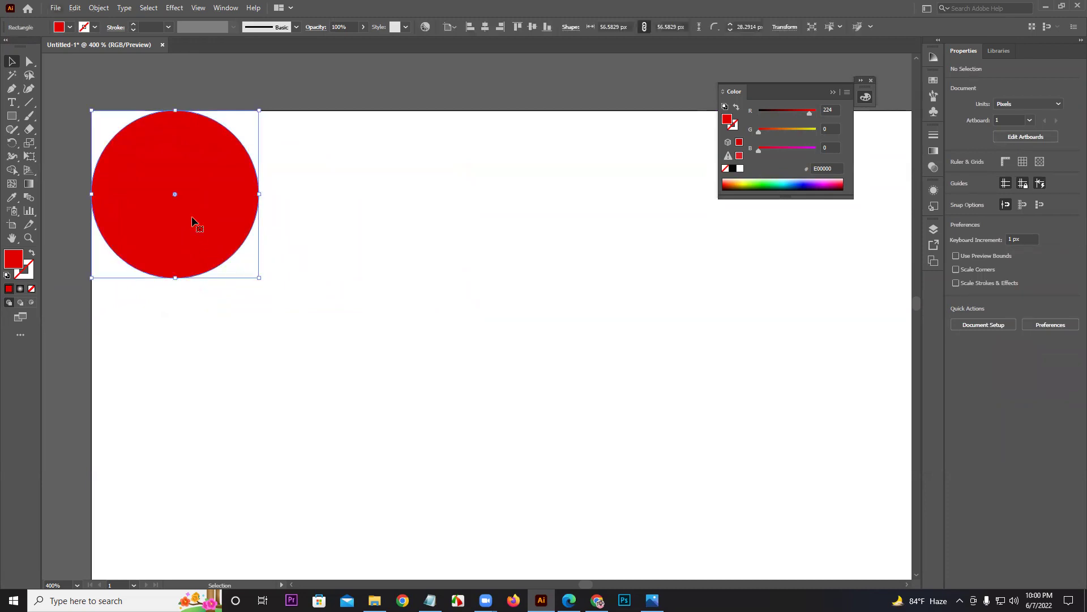
left_click_drag(191, 220, 312, 238, "alt+shift")
left_click_drag(781, 131, 816, 112)
left_click(812, 132)
left_click(526, 229)
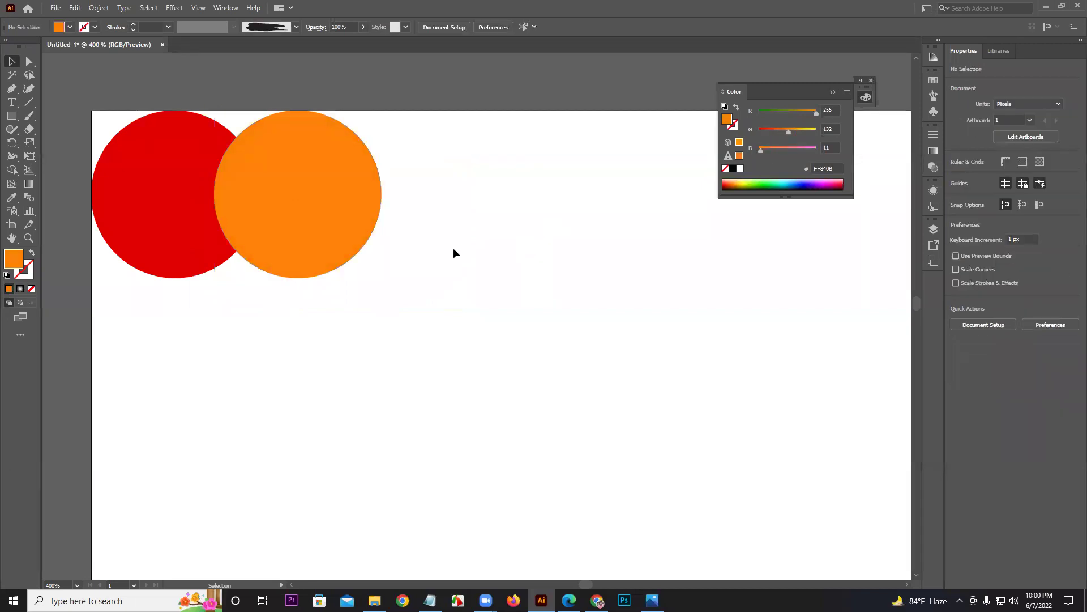
left_click(327, 215)
Step: Delete the extra repeated orange copies and marquee-select the red and orange circles together
key("a")
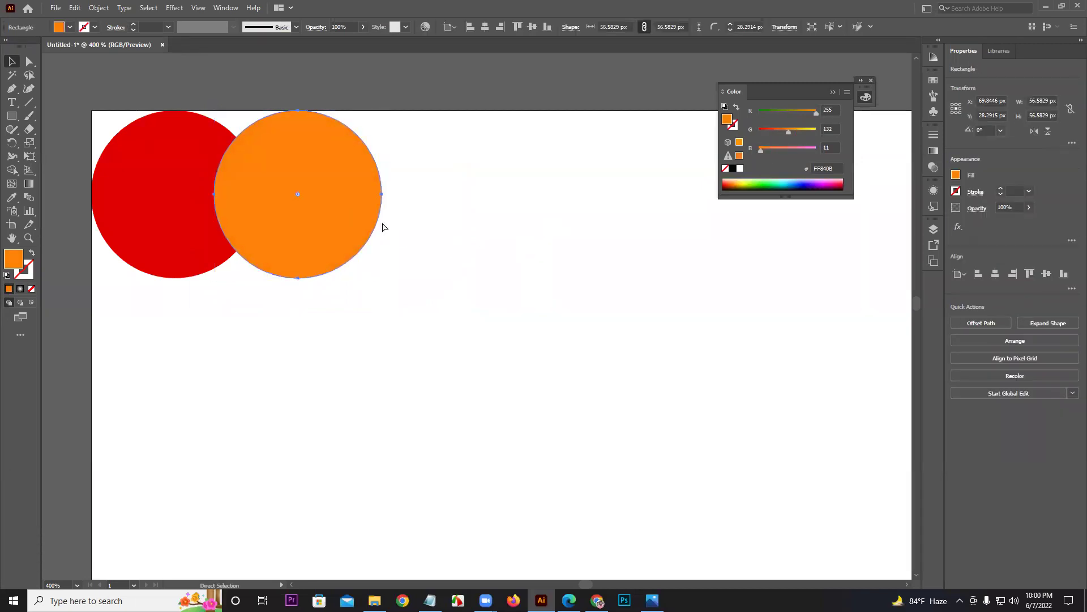
key("ctrl+d")
key("ctrl+d")
key("ctrl+d")
key("v")
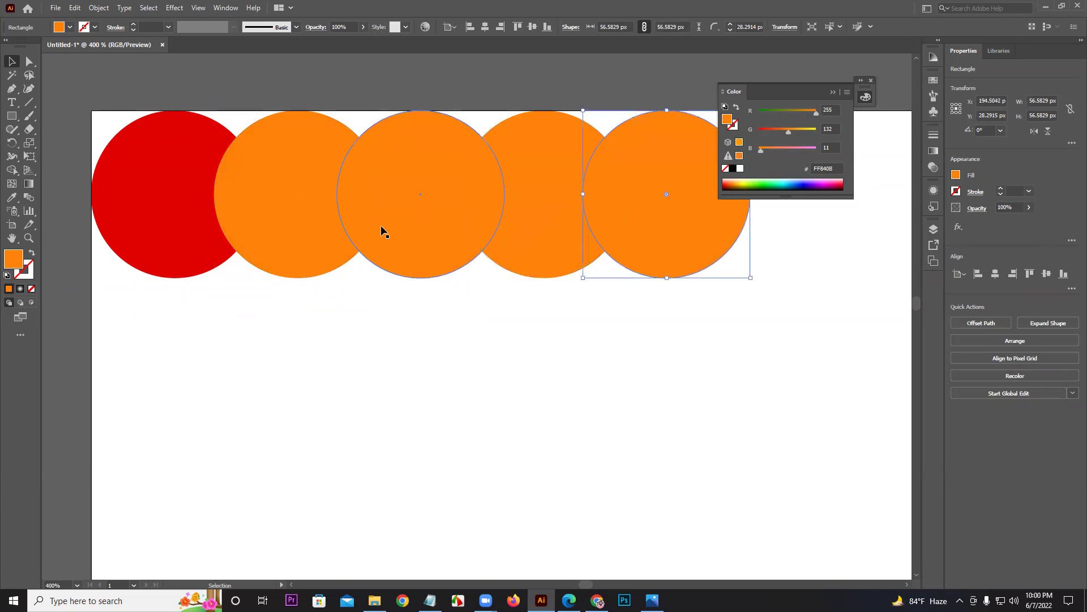
key("a")
key("Delete")
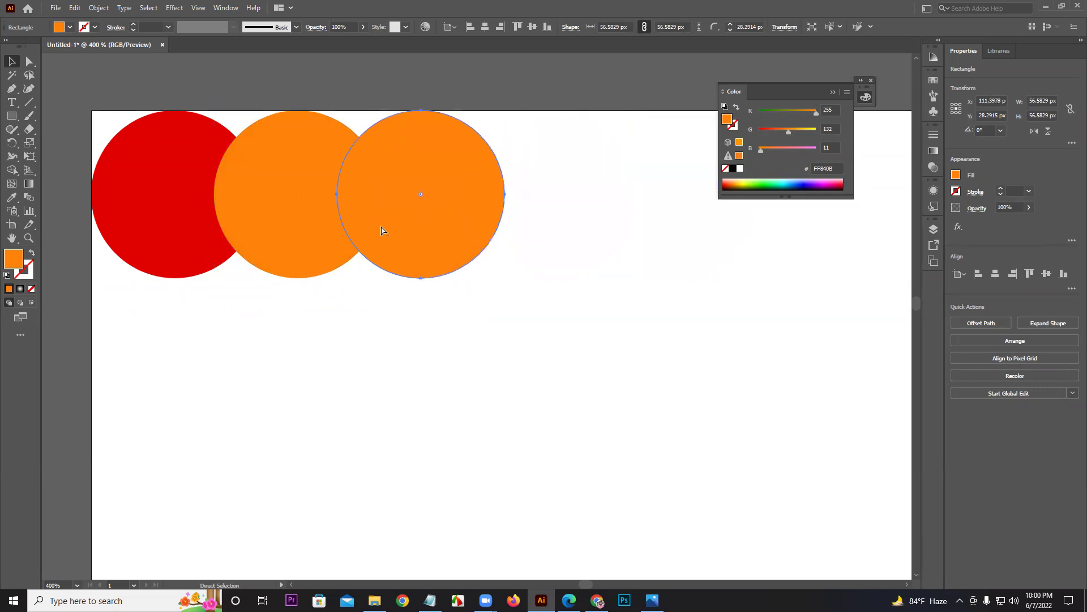
left_click(382, 233)
key("Delete")
key("v")
left_click_drag(415, 311, 215, 193)
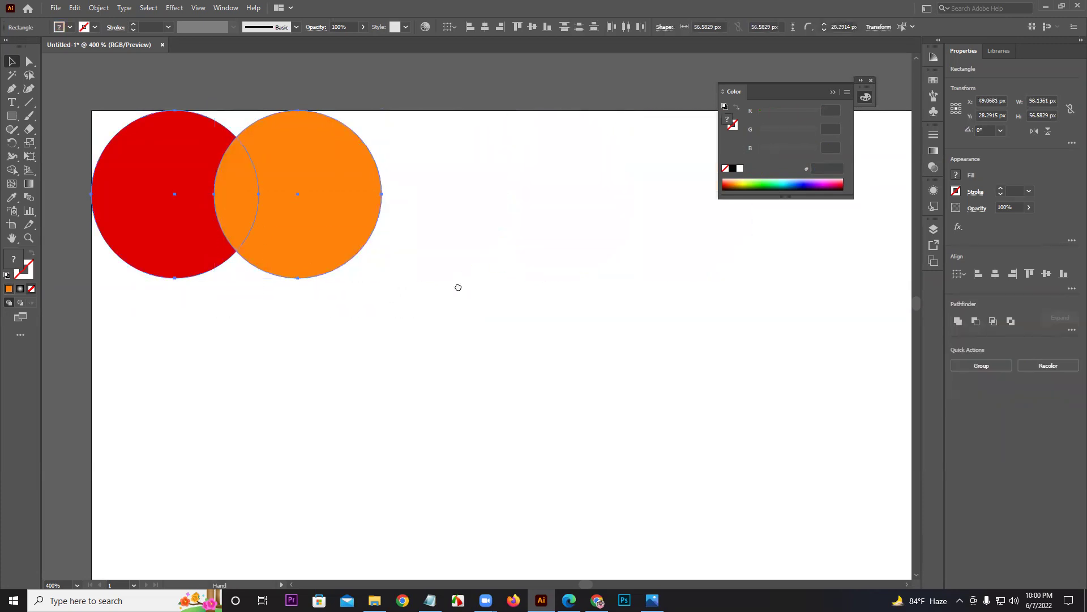
Step: Copy the red-and-orange circle pair to the right along the artboard's top edge
scroll(457, 286, "up", 3)
scroll(456, 286, "right", 2)
left_click_drag(255, 332, 595, 324)
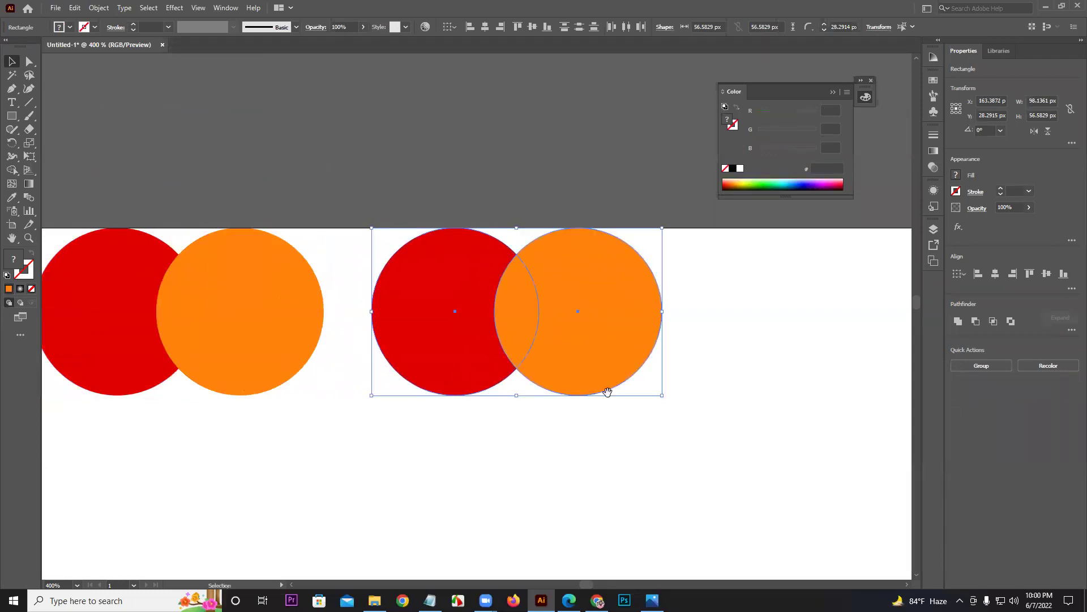
scroll(598, 338, "down", 2)
key("z")
scroll(602, 334, "down", 2)
scroll(554, 366, "right", 2)
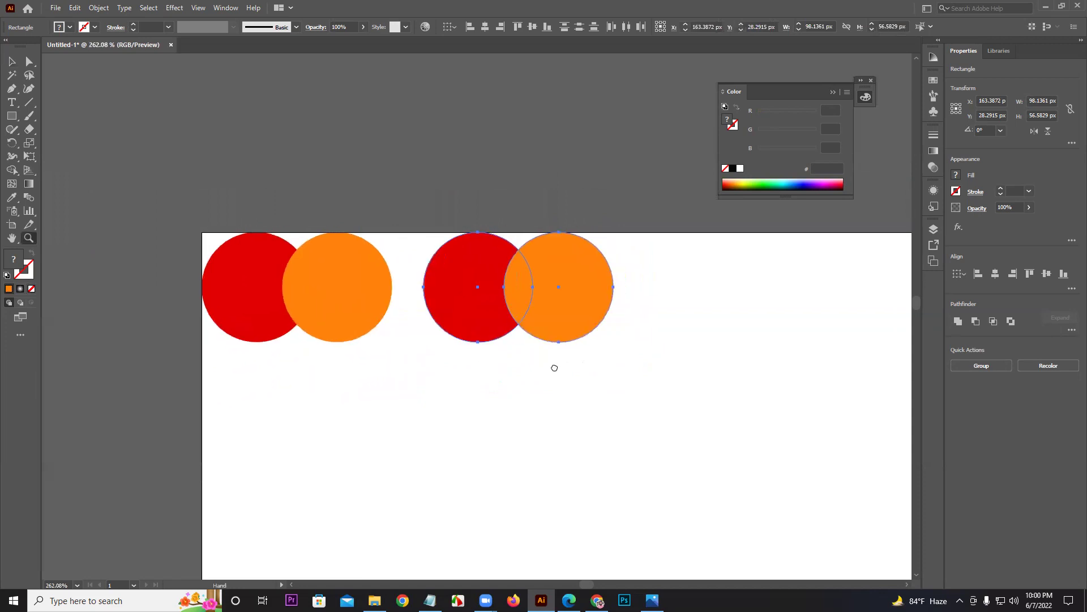
key("v")
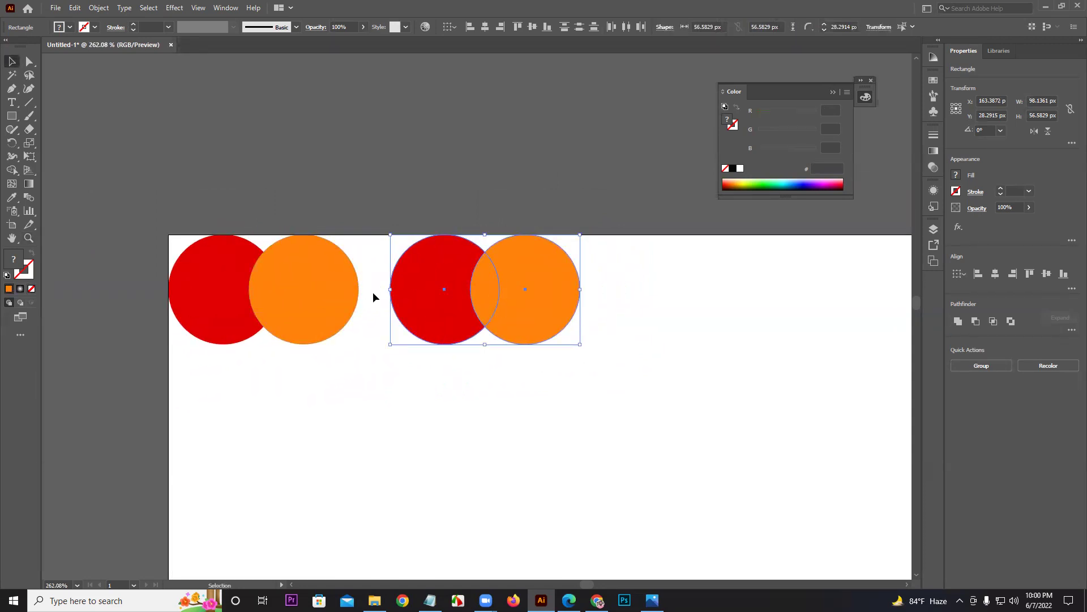
Step: Repeat the copy with Ctrl+D to extend the row, then zoom out to see it
key("a")
scroll(370, 362, "right", 1)
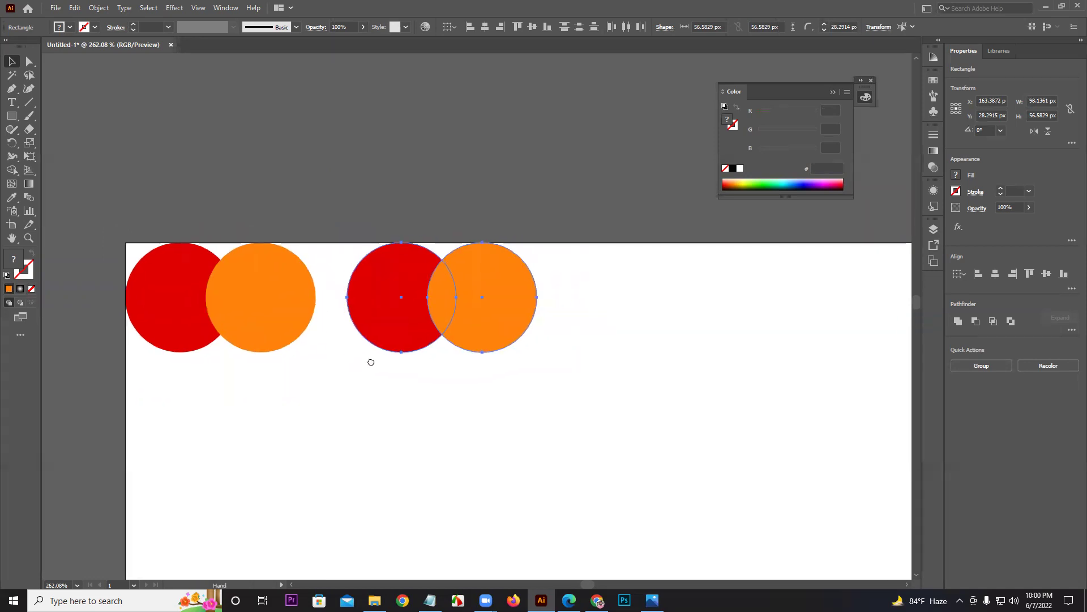
key("ctrl+d")
key("ctrl+d")
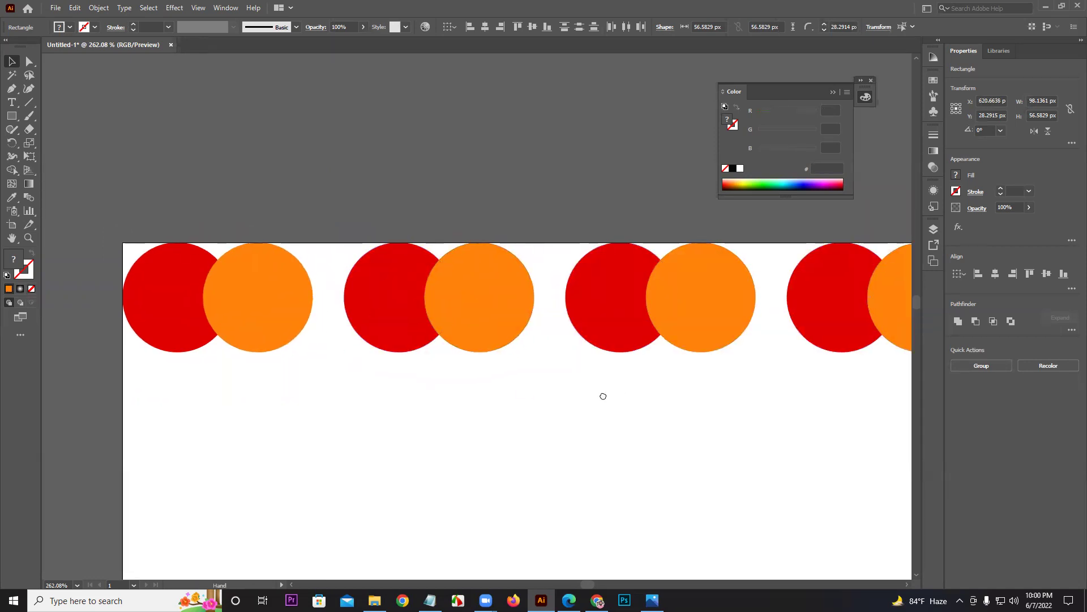
scroll(617, 391, "right", 2)
key("z")
scroll(621, 381, "down", 6)
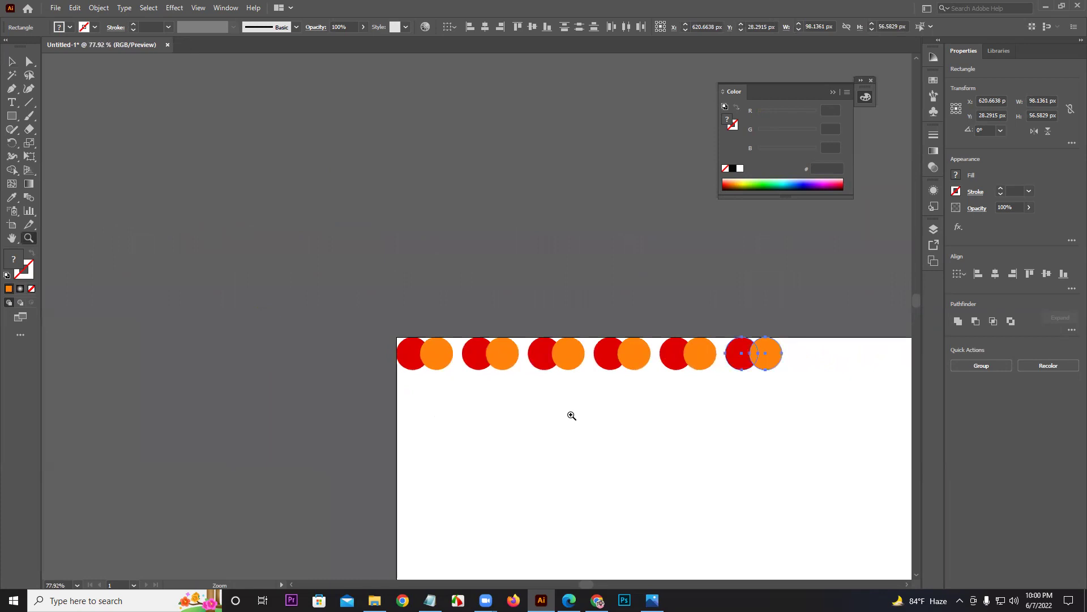
left_click_drag(515, 387, 501, 382)
Step: Add three more circle pairs, select the whole row, and scale it to the artboard width
key("ctrl+d")
key("ctrl+d")
key("ctrl+d")
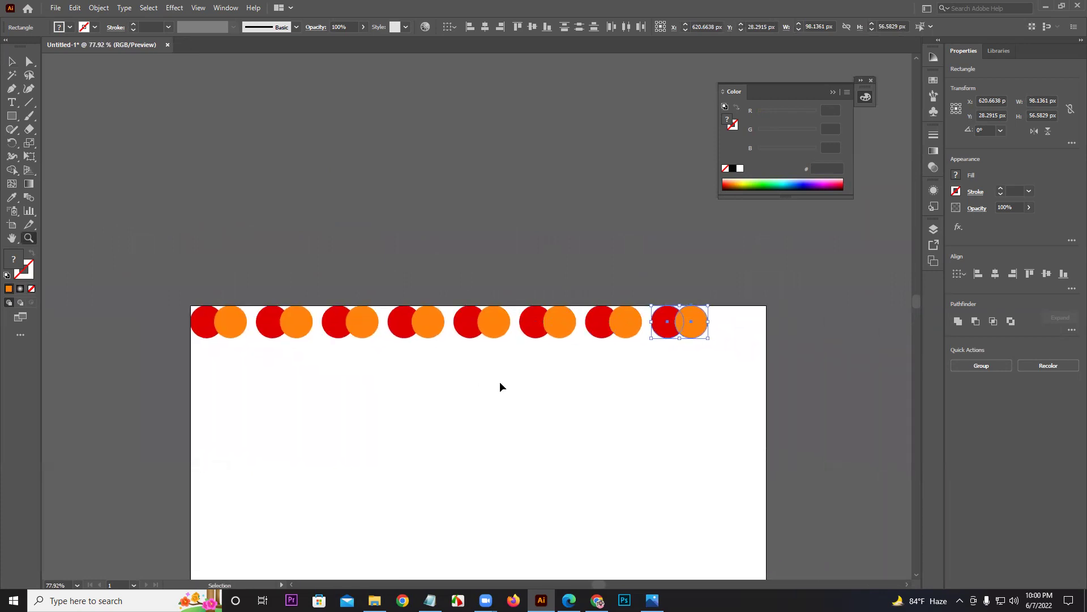
left_click(9, 75)
left_click(9, 63)
left_click_drag(181, 298, 769, 352)
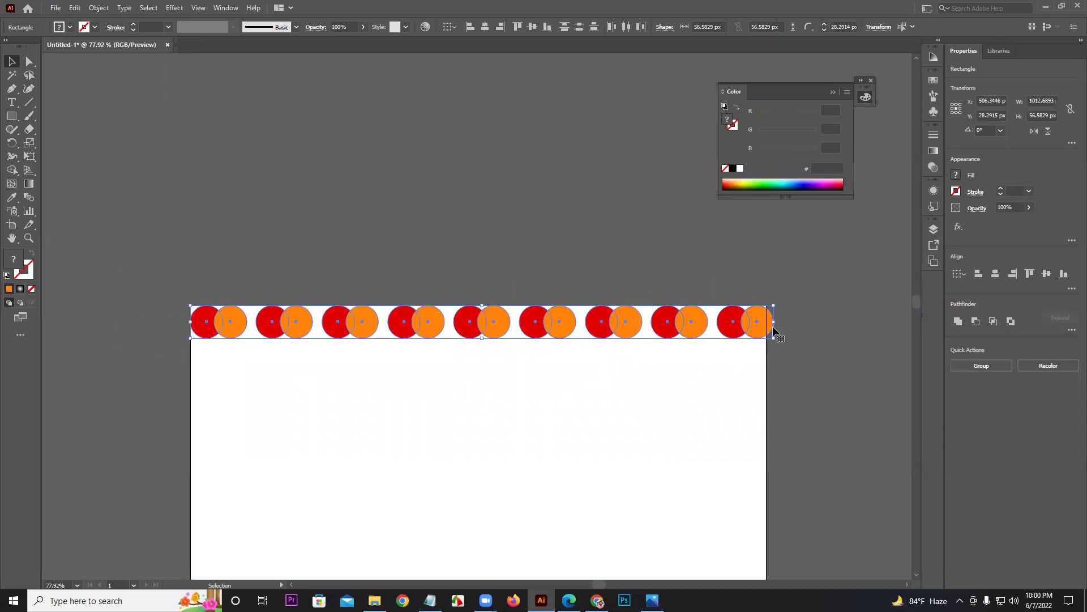
left_click_drag(774, 306, 766, 305)
Step: Copy the row downward and repeat with Ctrl+D to build six rows of circle pairs
scroll(667, 238, "down", 2)
left_click_drag(561, 277, 555, 317)
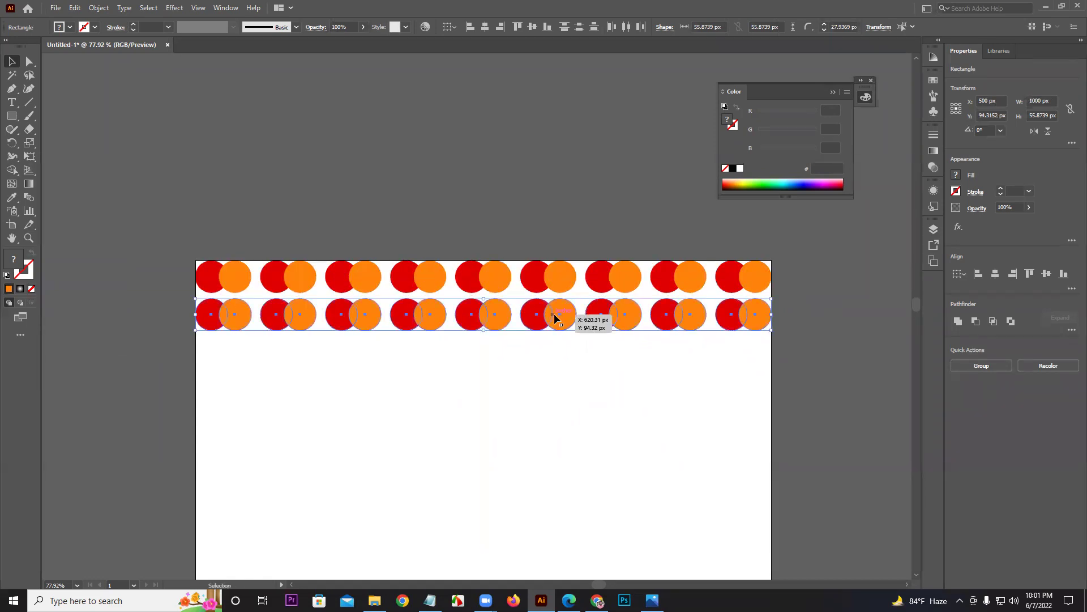
key("ctrl+d")
key("ctrl+d")
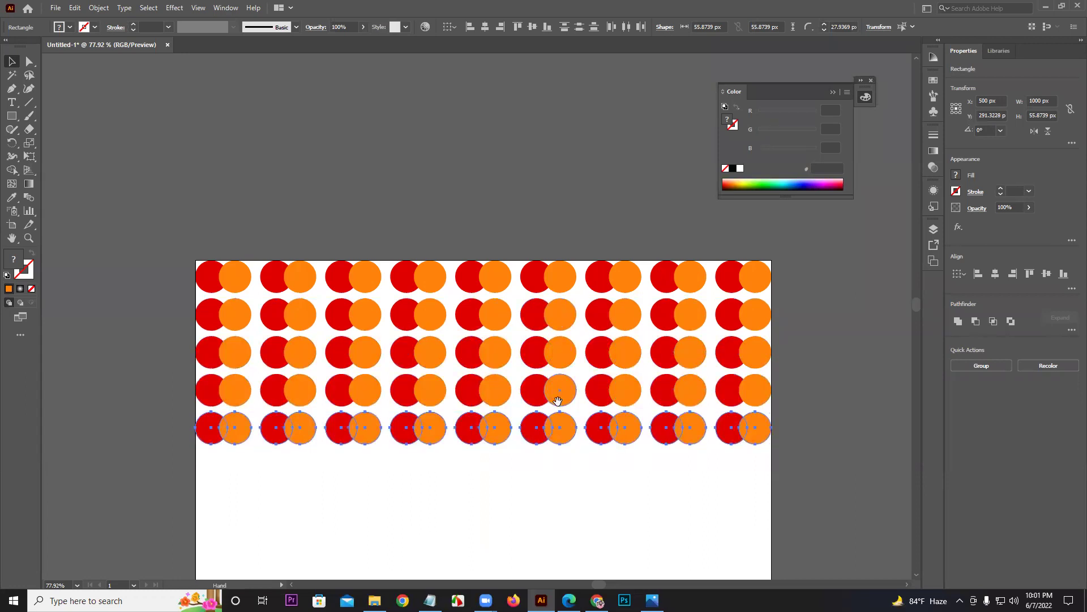
left_click_drag(553, 396, 554, 193)
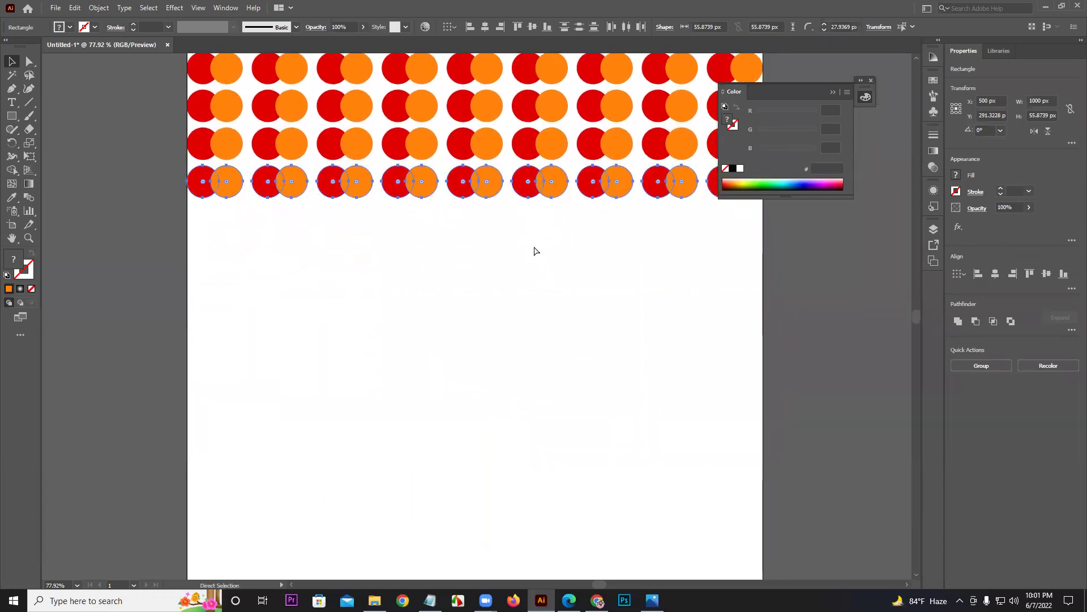
key("ctrl+d")
key("z")
left_click_drag(602, 352, 551, 393)
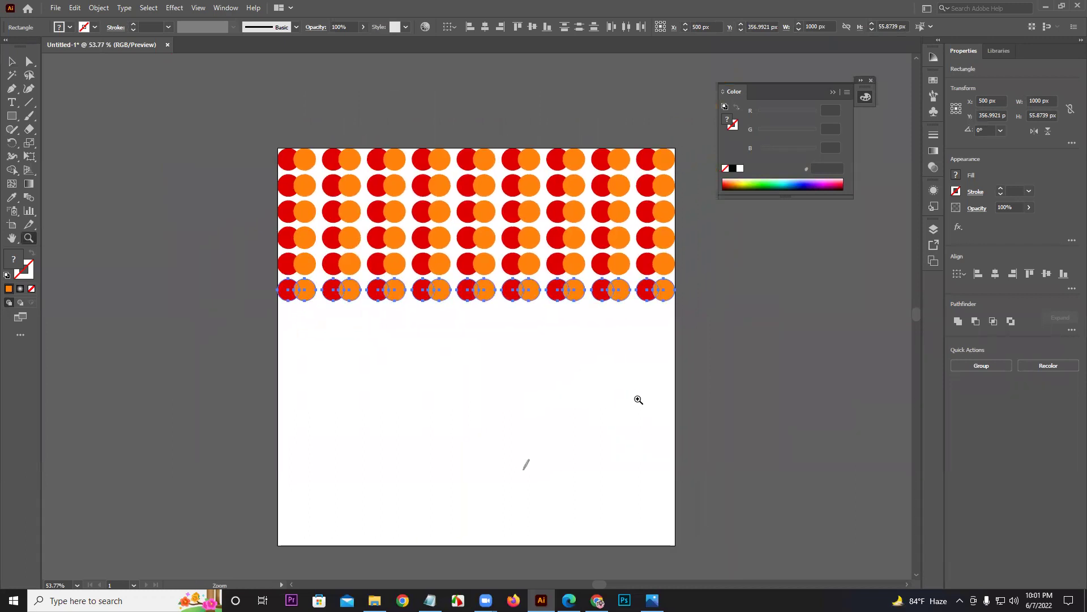
key("v")
Step: Copy the six-row block straight down and repeat twice, spilling past the artboard's bottom edge
left_click_drag(692, 352, 274, 113)
left_click_drag(294, 158, 314, 317)
scroll(481, 340, "down", 3)
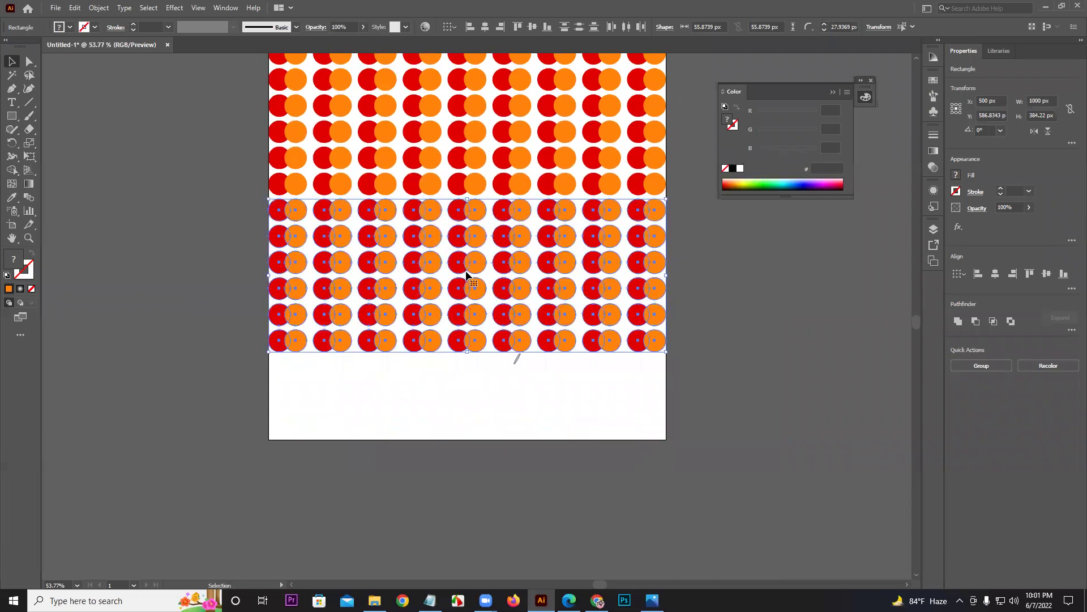
key("ctrl+d")
key("ctrl+d")
scroll(660, 283, "down", 8)
left_click(682, 273)
left_click_drag(682, 273, 657, 391)
key("z")
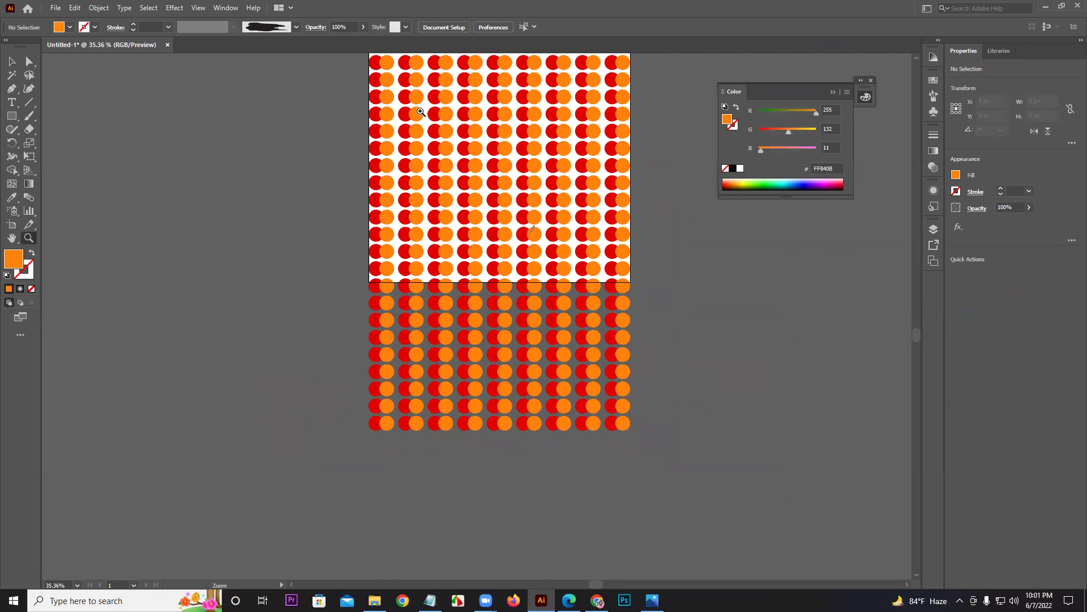
Step: Select every red and orange circle with Ctrl+A and delete them all
key("v")
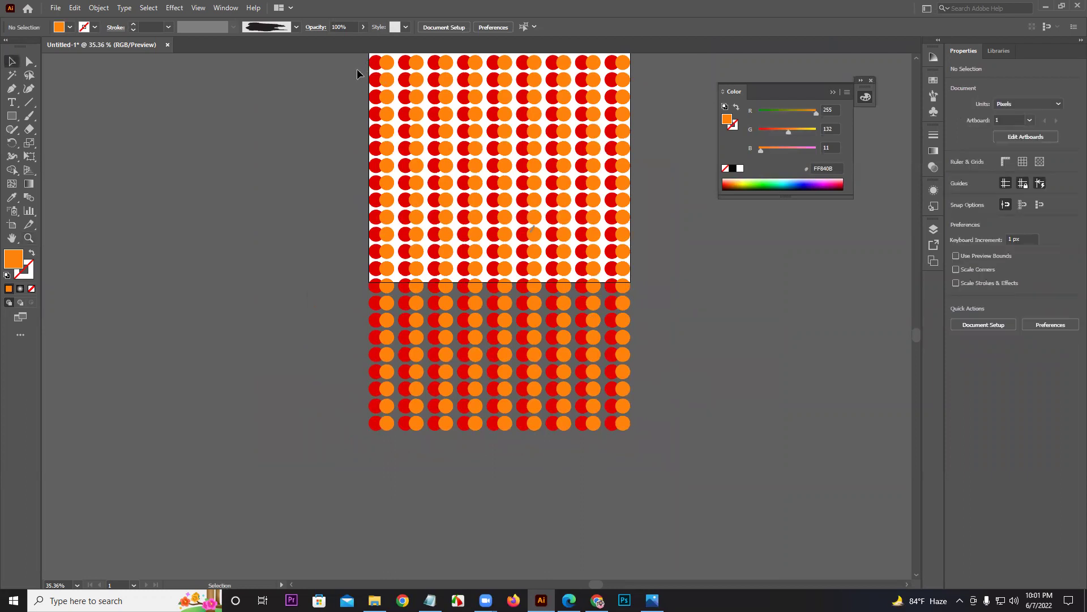
left_click_drag(359, 115, 356, 183)
mouse_move(323, 47)
left_mouse_down()
mouse_move(517, 370)
mouse_move(340, 41)
left_mouse_up()
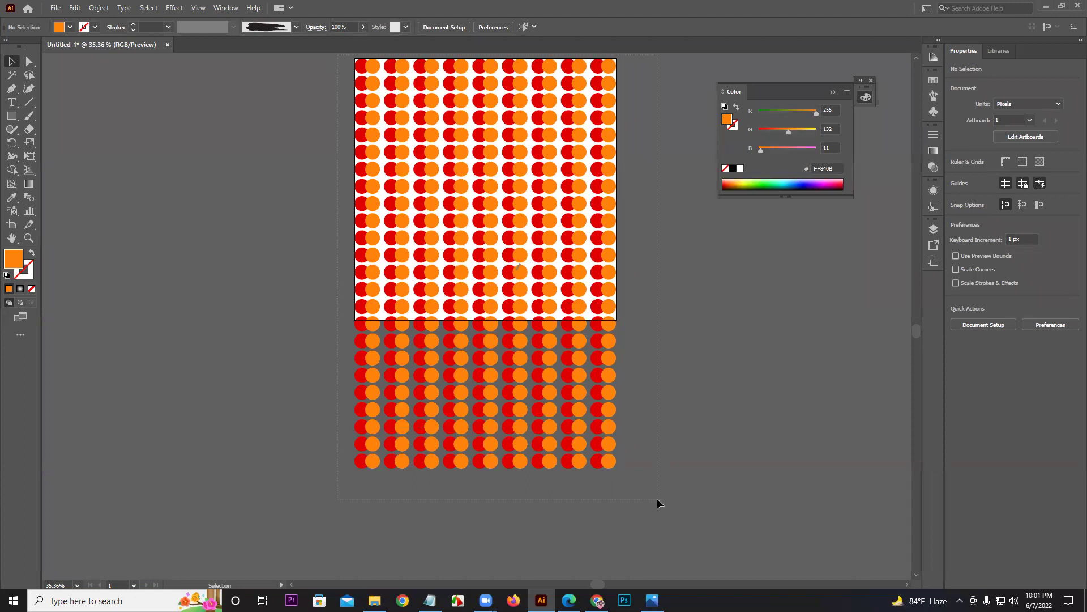
key("ctrl+a")
key("Delete")
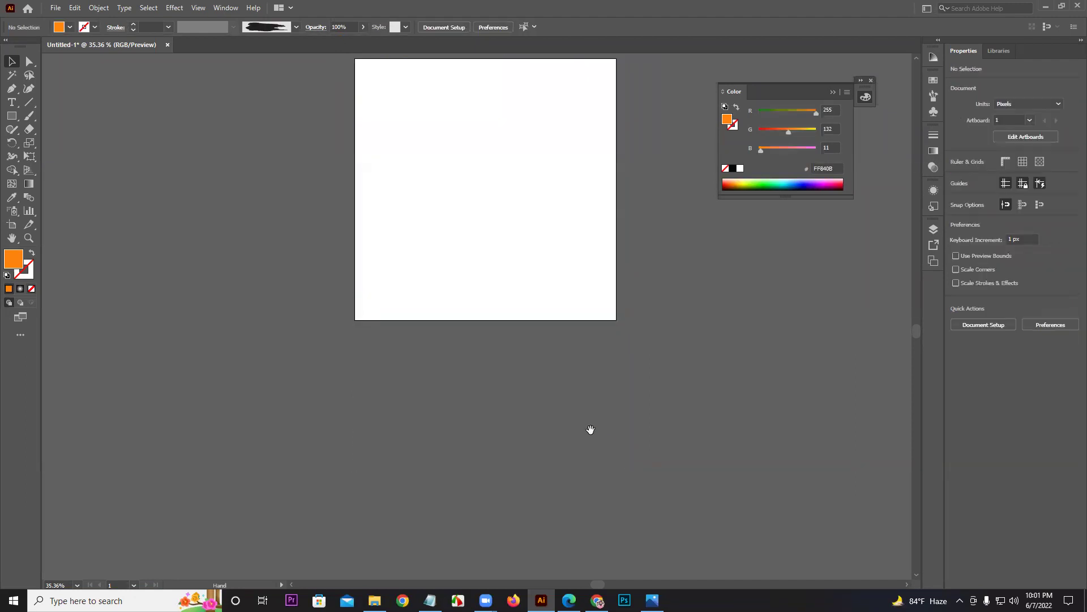
left_click_drag(590, 430, 546, 420)
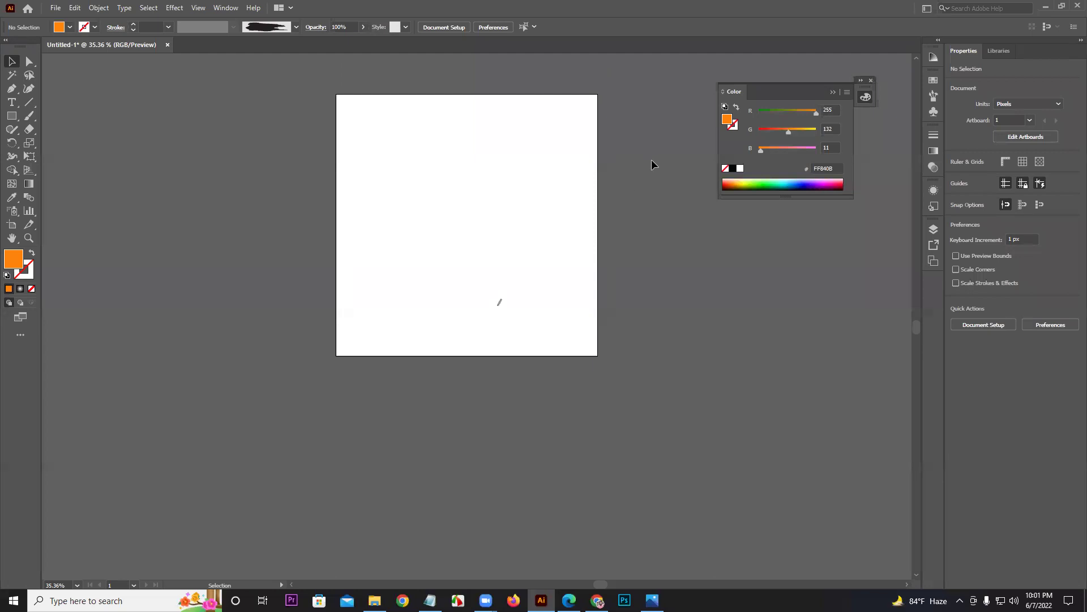
left_click(835, 90)
left_click(927, 8)
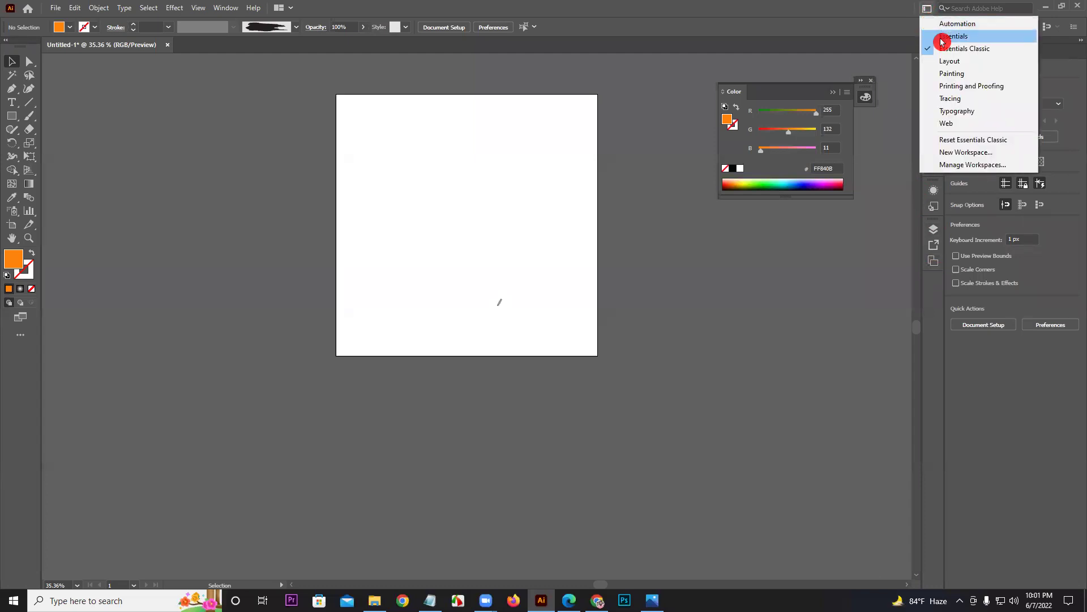
left_click(941, 36)
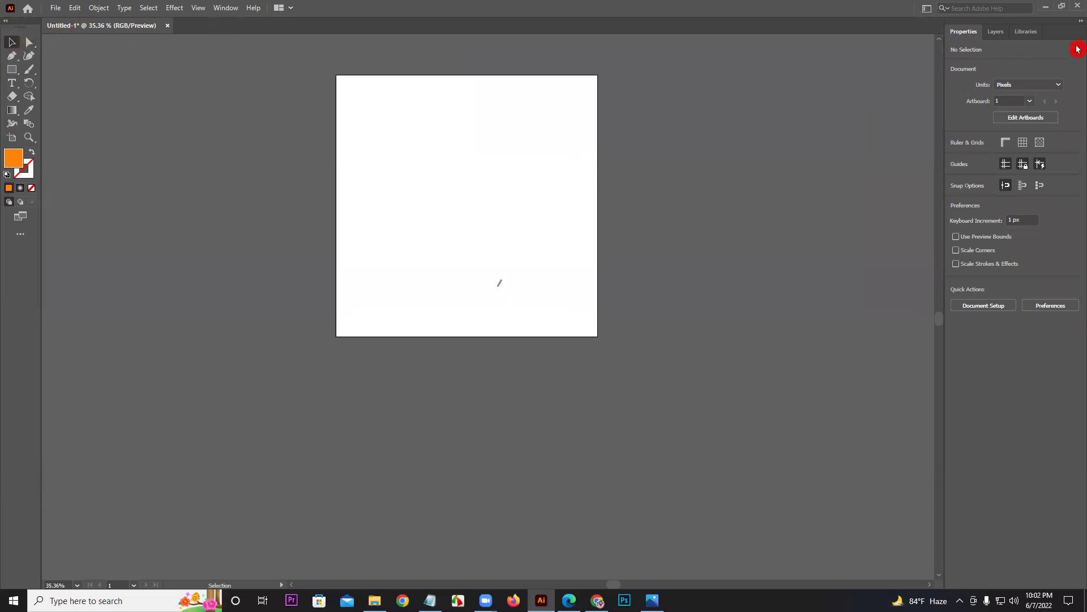
left_click(996, 32)
left_click(966, 32)
left_click(20, 232)
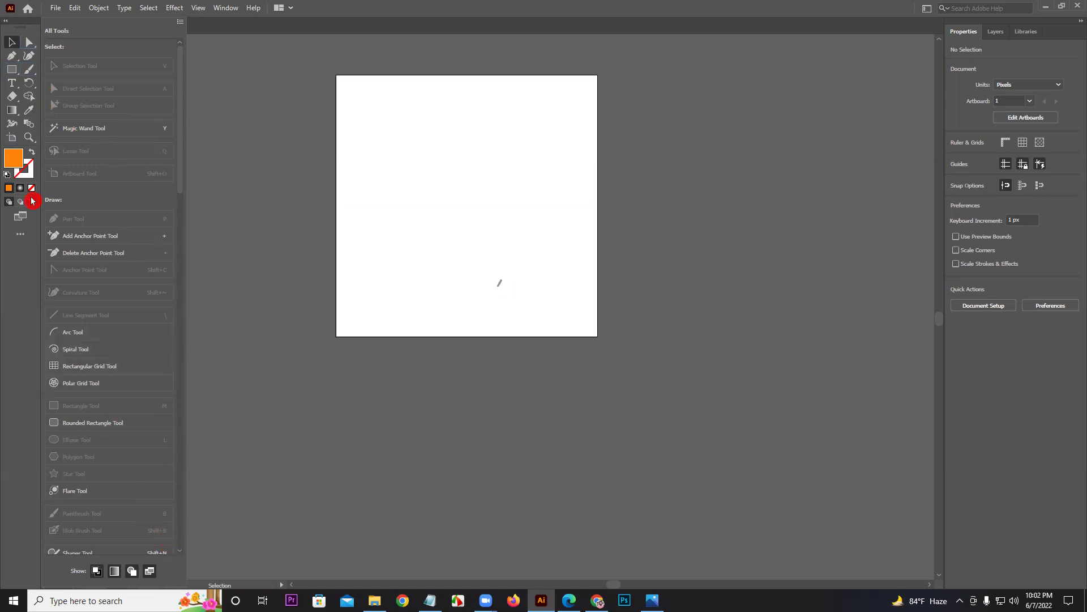
left_click(20, 234)
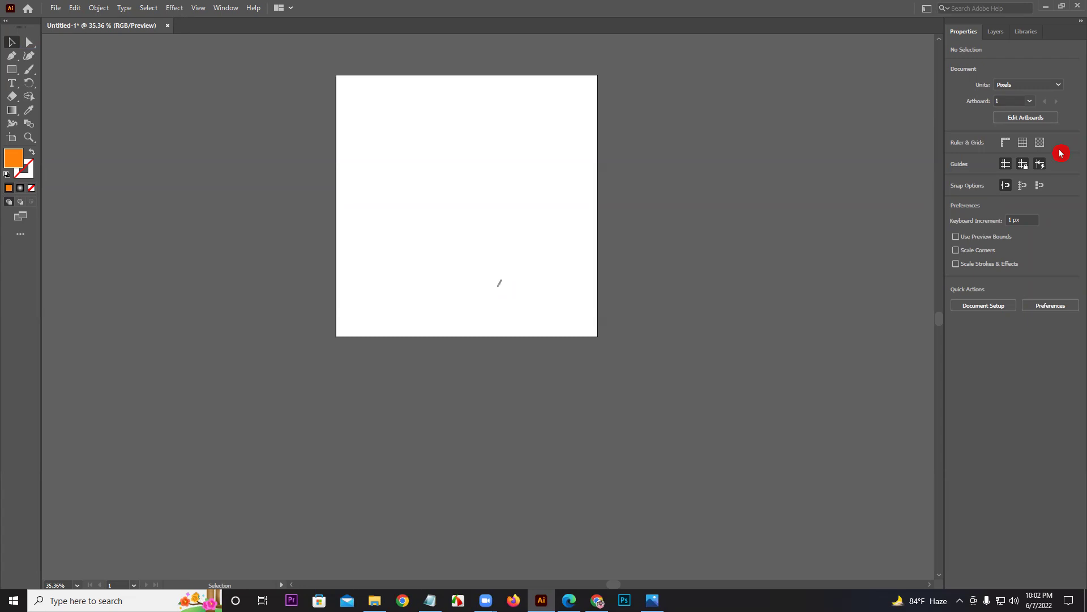
left_click(929, 9)
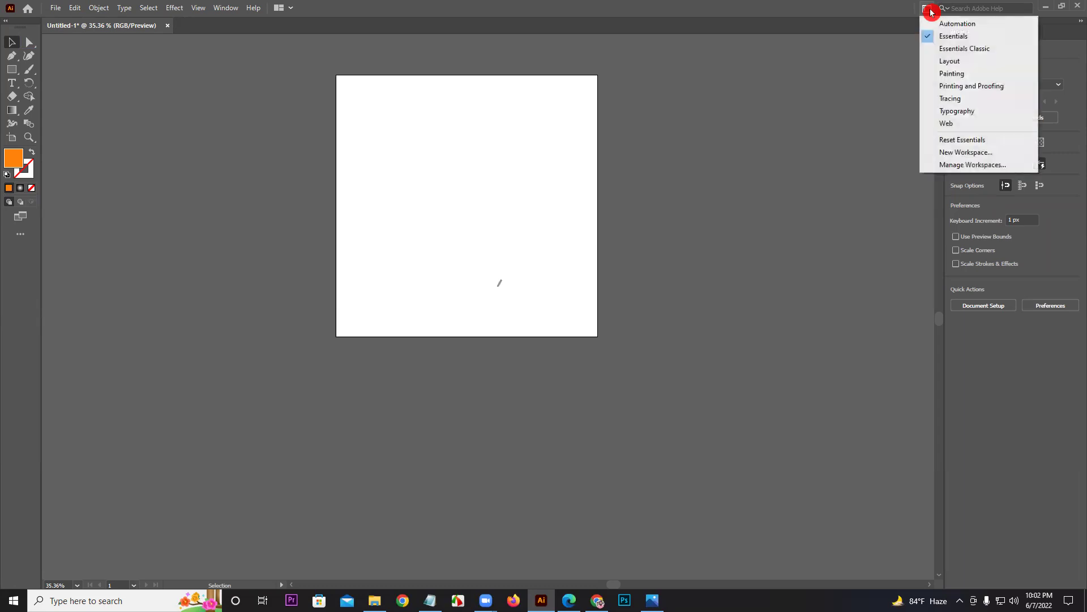
left_click(946, 50)
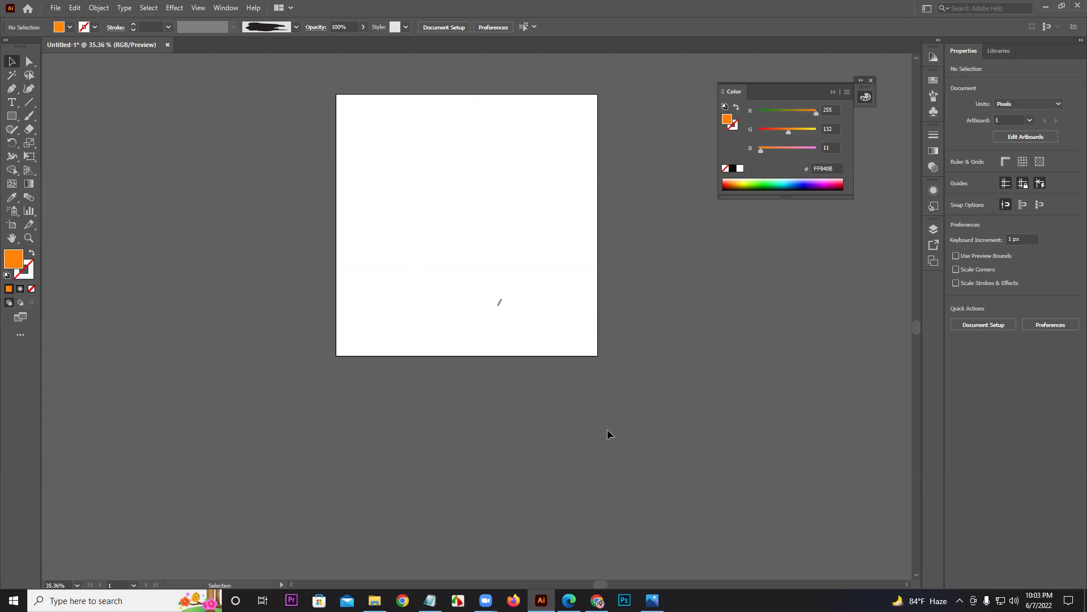
key("ctrl+equal")
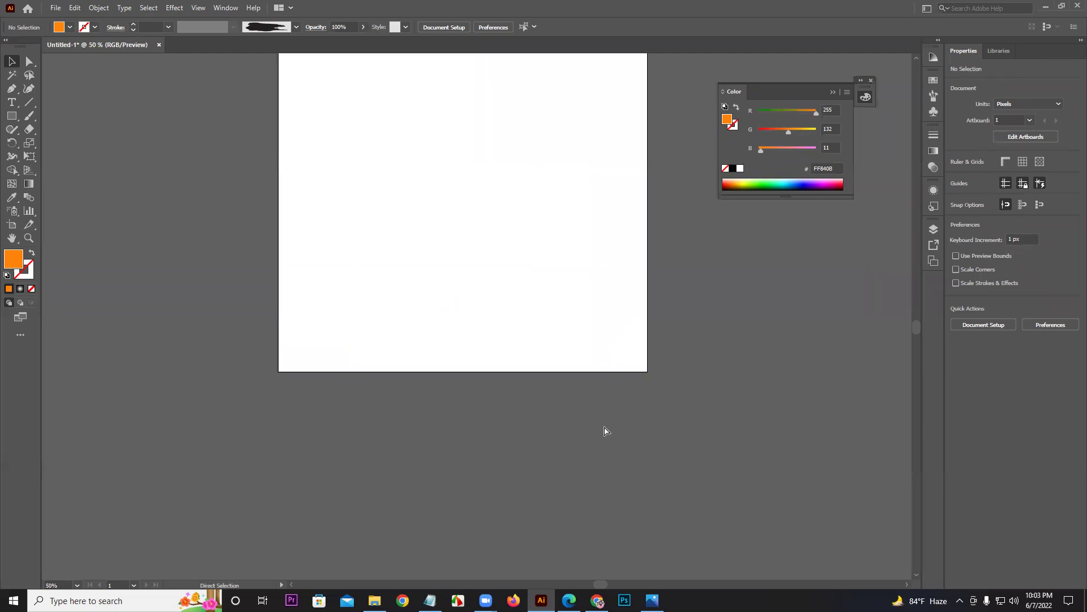
key("ctrl+minus")
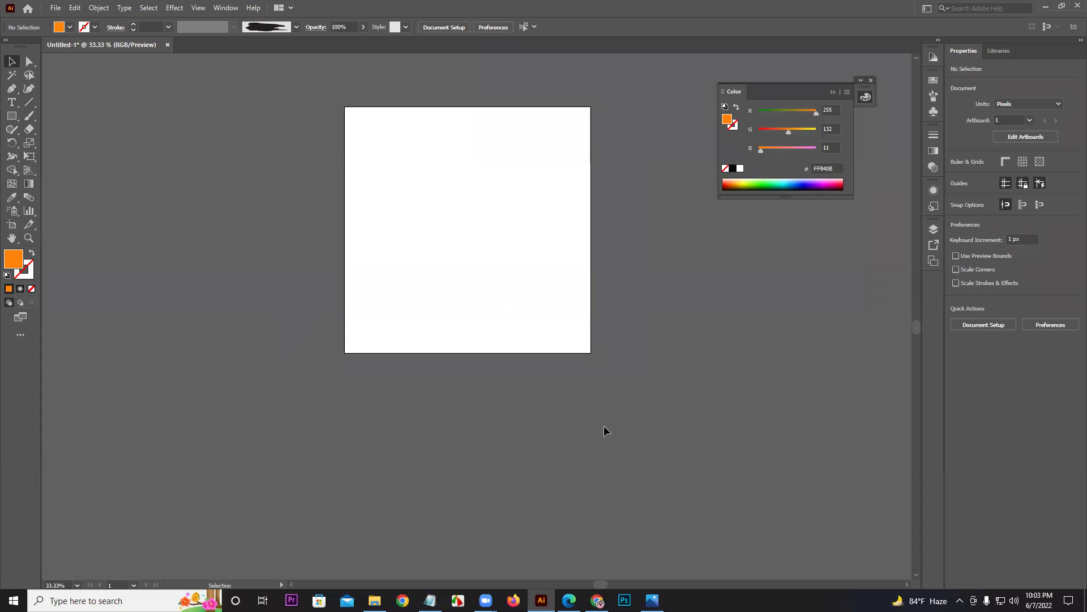
left_click(29, 238)
left_click_drag(467, 271, 375, 342)
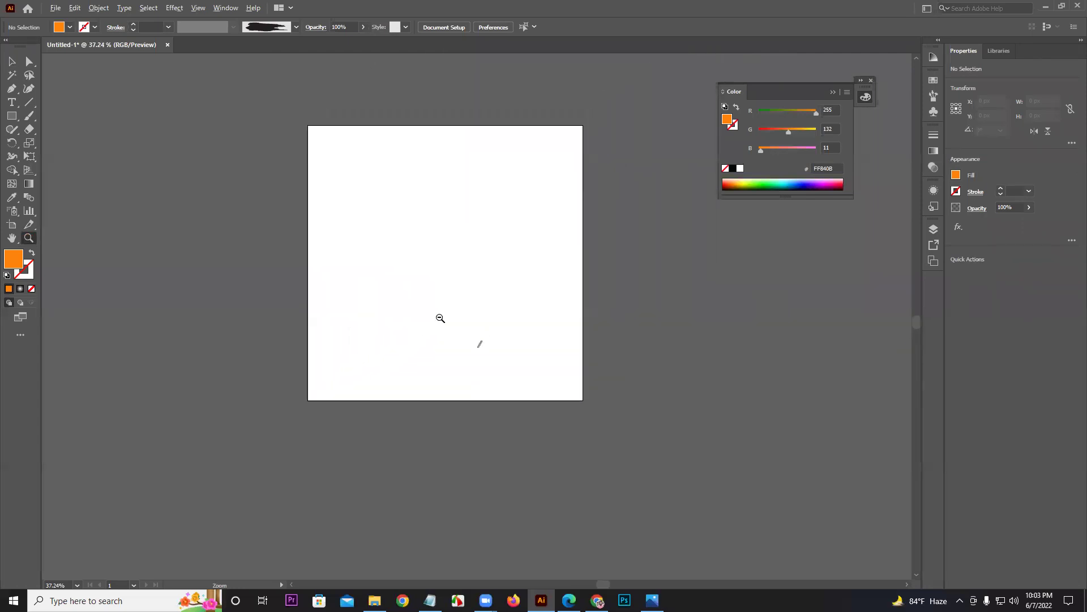
left_click_drag(410, 298, 465, 374)
left_click(11, 61)
scroll(320, 213, "up", 3)
scroll(321, 213, "right", 2)
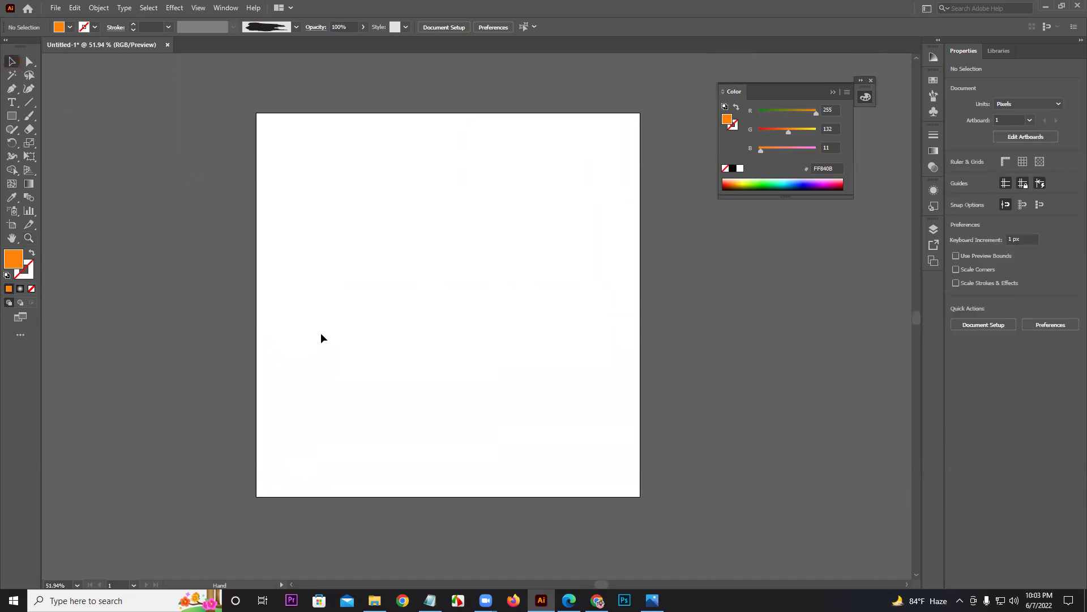
left_click(77, 585)
left_click(74, 585)
type("70")
key("Return")
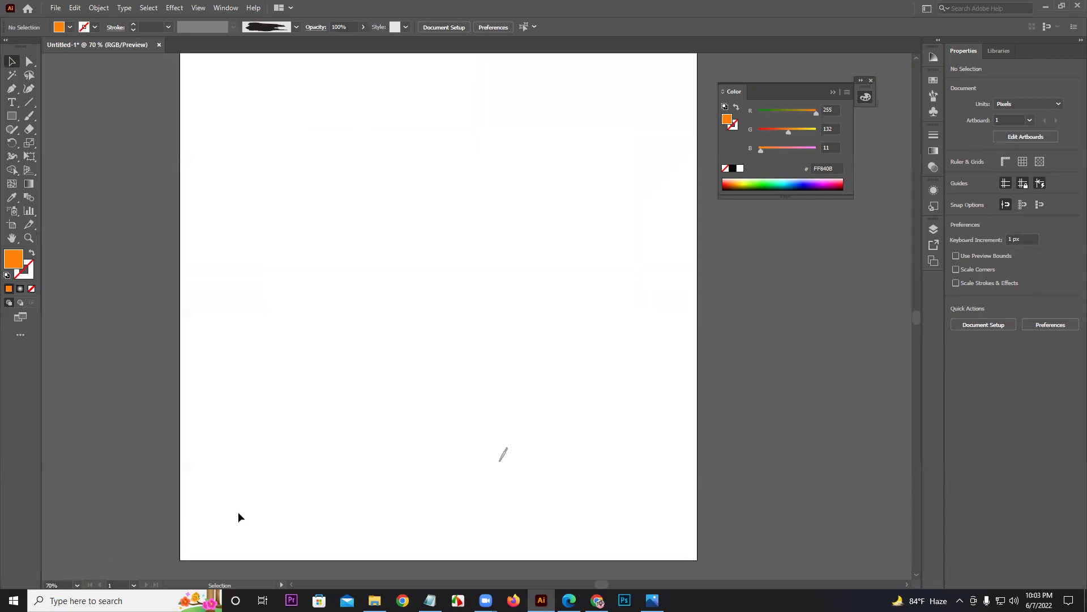
left_click_drag(358, 453, 277, 488)
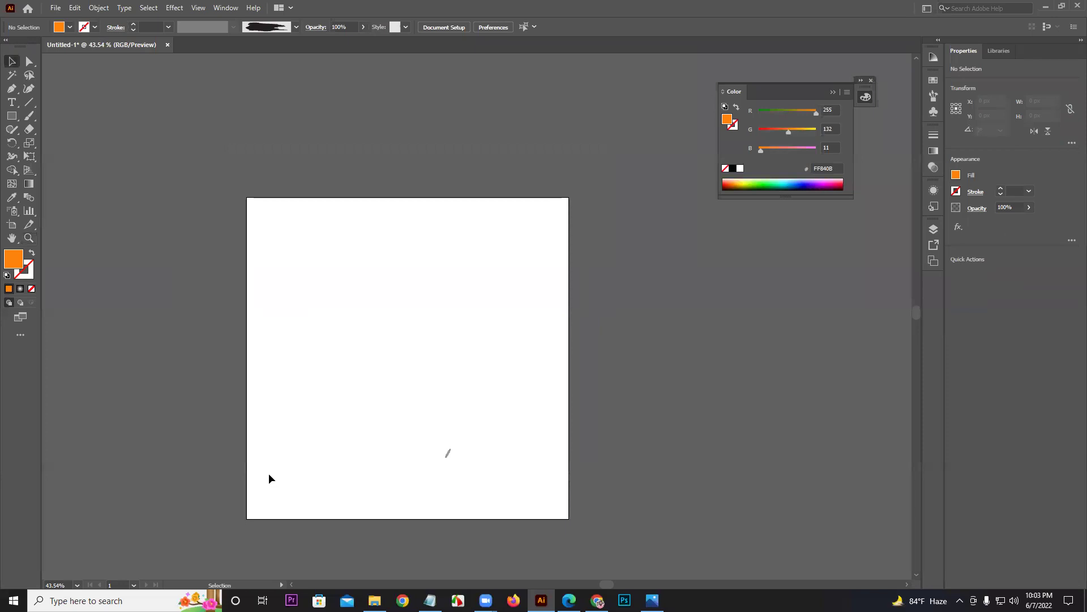
left_click_drag(282, 459, 308, 399)
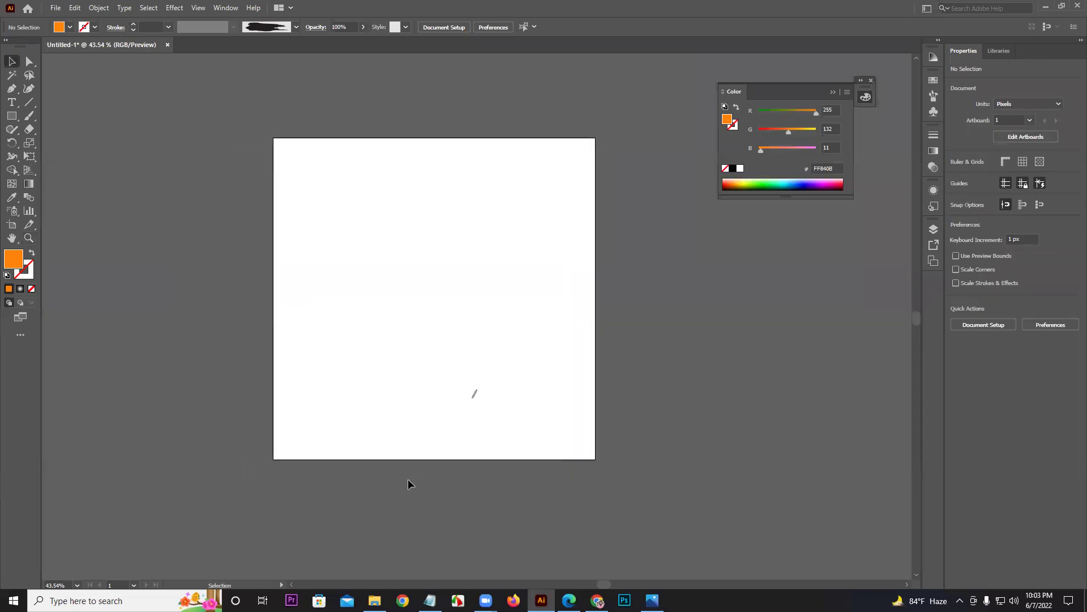
left_click(569, 600)
left_click(654, 293)
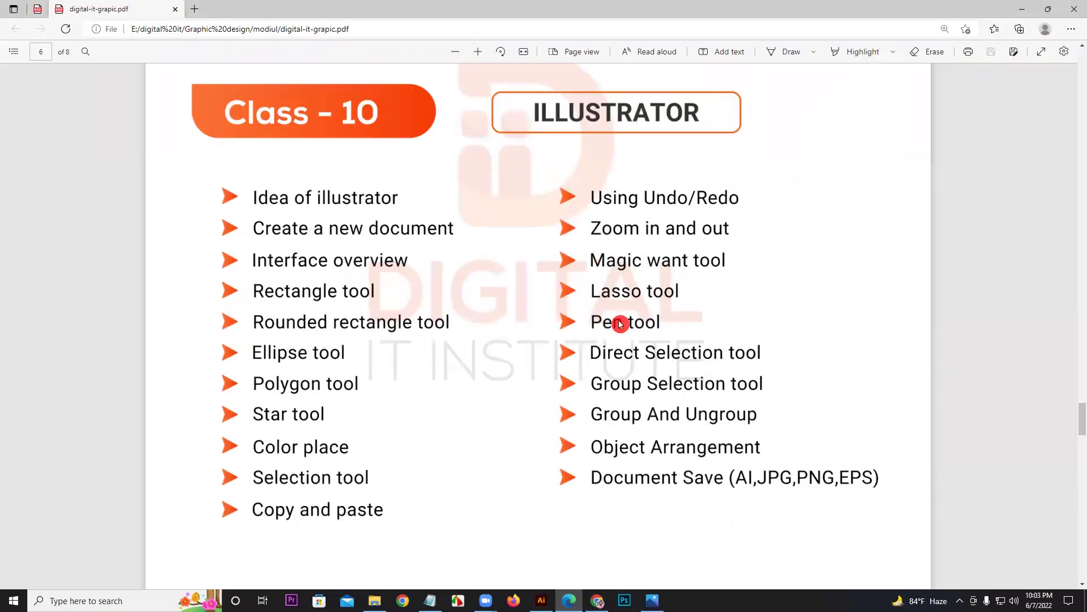
left_click(542, 600)
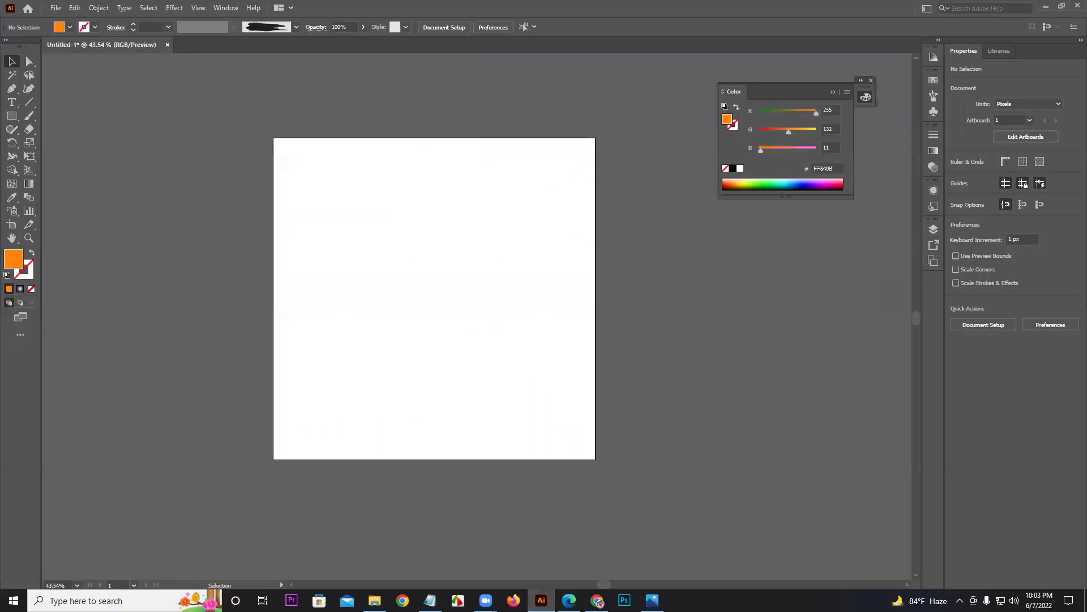
Step: Paste the circle grid back, then undo repeatedly to step back through earlier edits
key("ctrl+v")
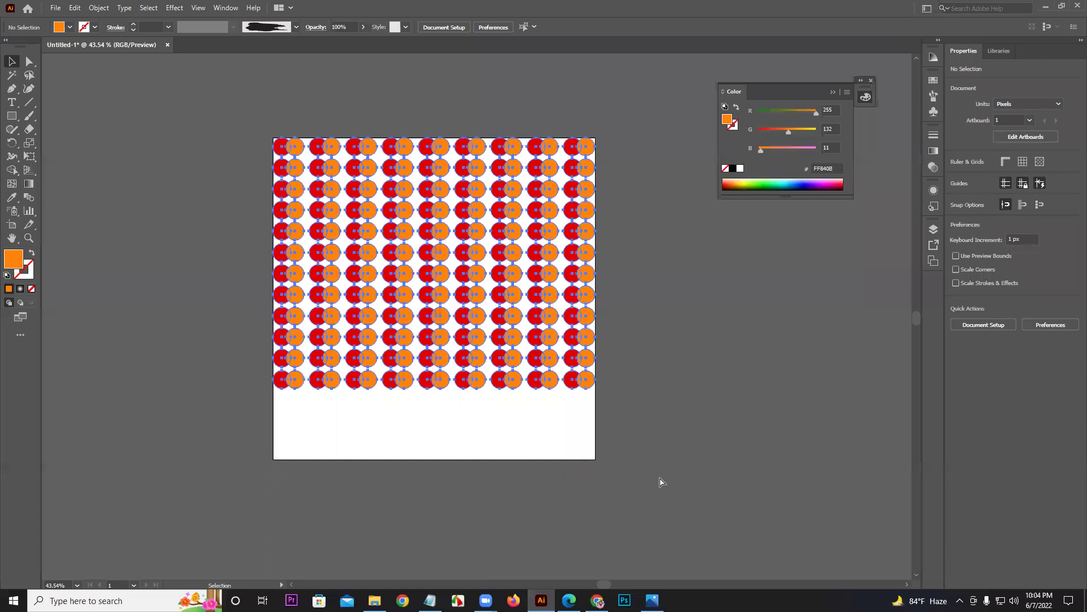
key("ctrl+z")
key("ctrl+z")
key("ctrl+z")
key("ctrl+z")
key("ctrl+z")
key("ctrl+z")
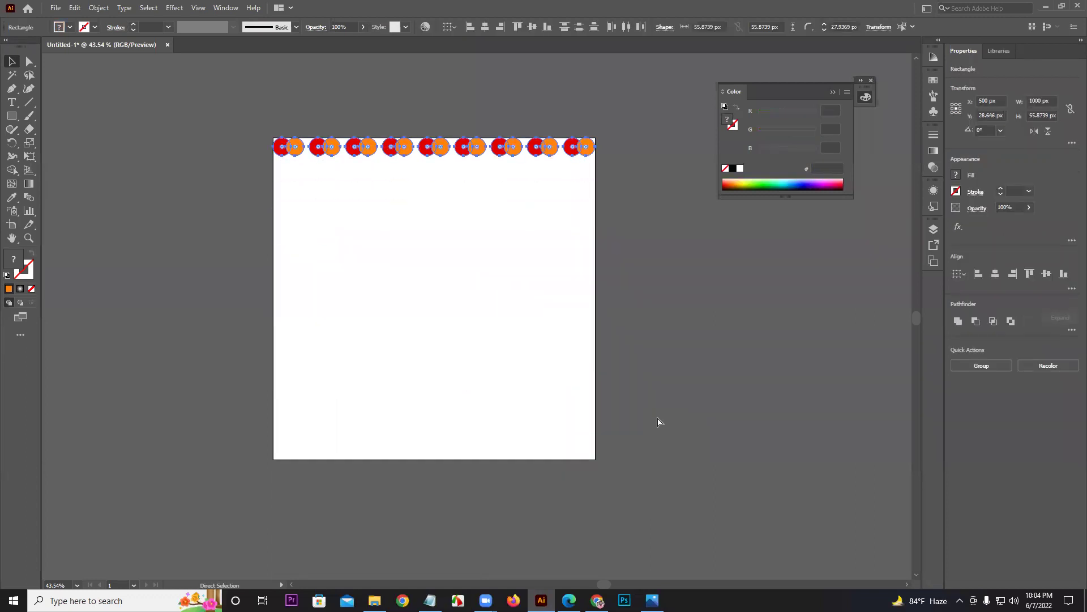
key("ctrl+z")
key("ctrl+z")
key("ctrl+z")
key("ctrl+z")
key("ctrl+z")
key("ctrl+z")
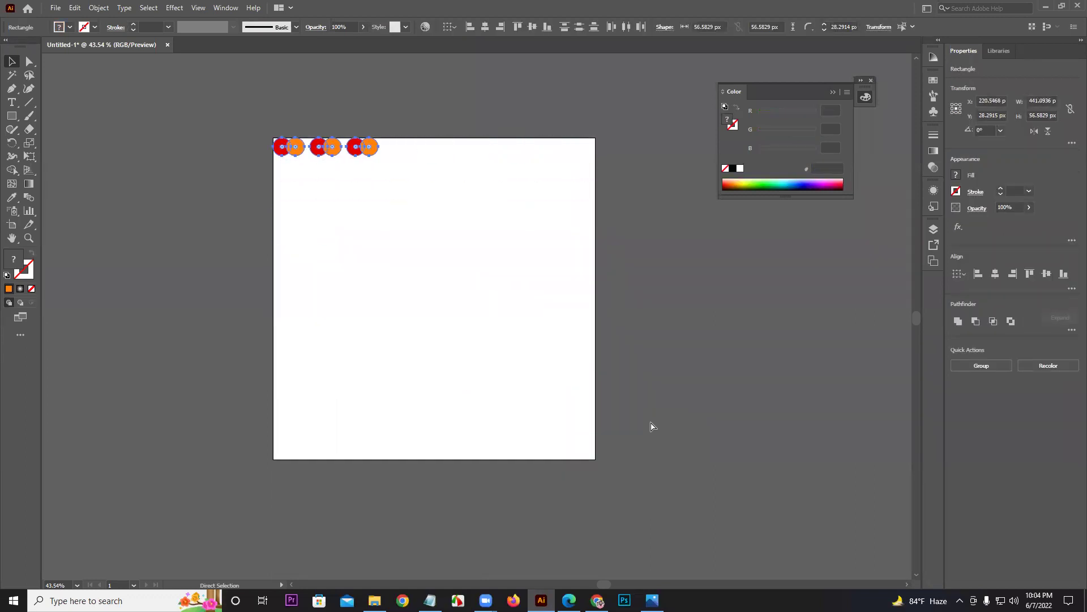
key("ctrl+z")
key("ctrl+z")
key("ctrl+z")
key("ctrl+z")
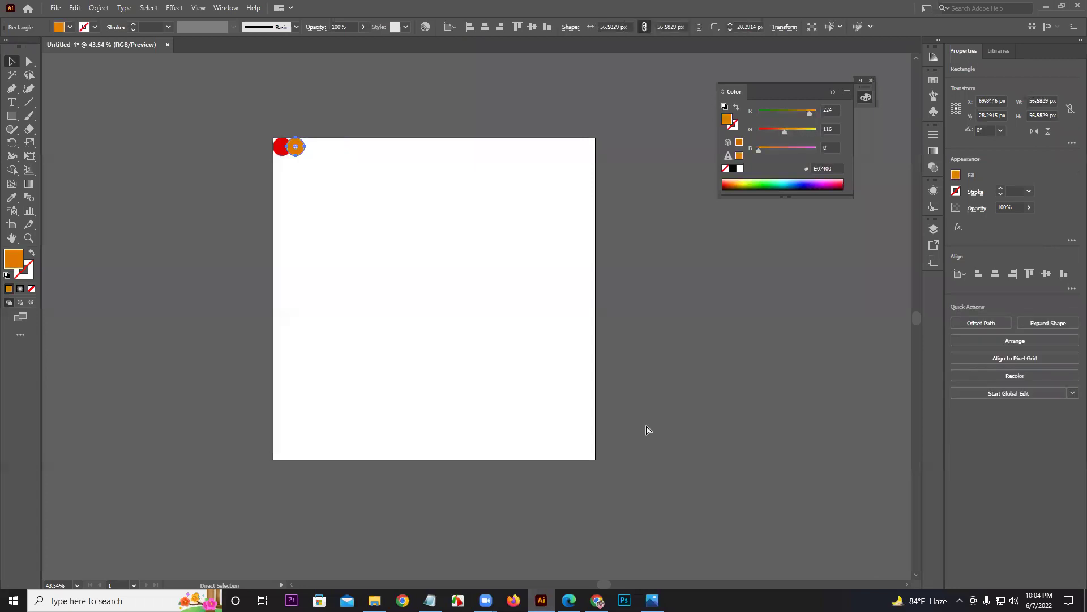
key("ctrl+z")
key("ctrl+z")
key("ctrl+z")
key("ctrl+z")
key("ctrl+z")
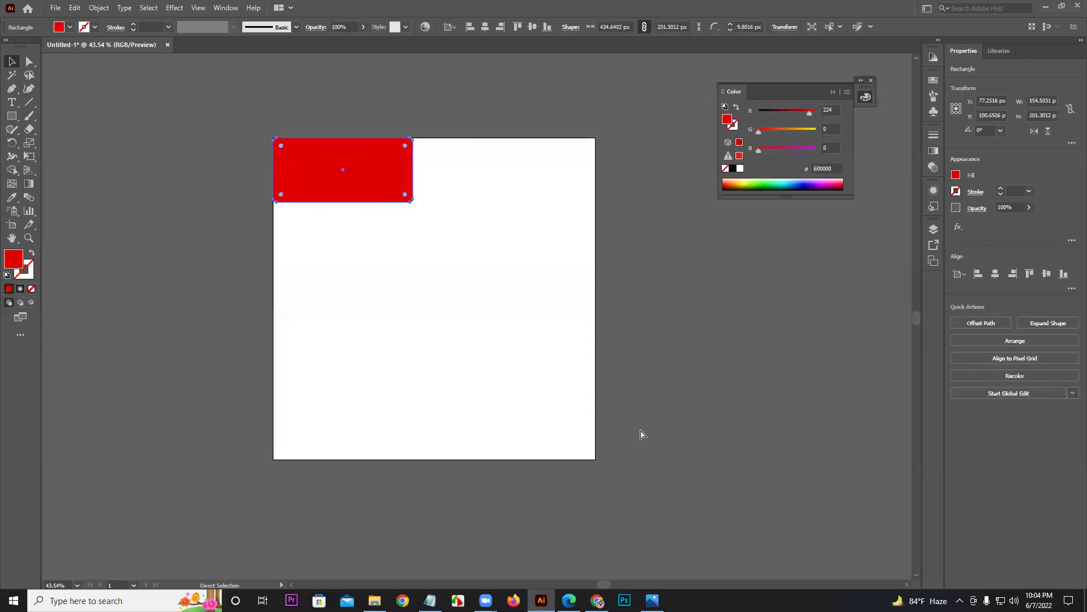
key("ctrl+z")
key("ctrl+z")
key("ctrl+z")
key("ctrl+z")
key("ctrl+z")
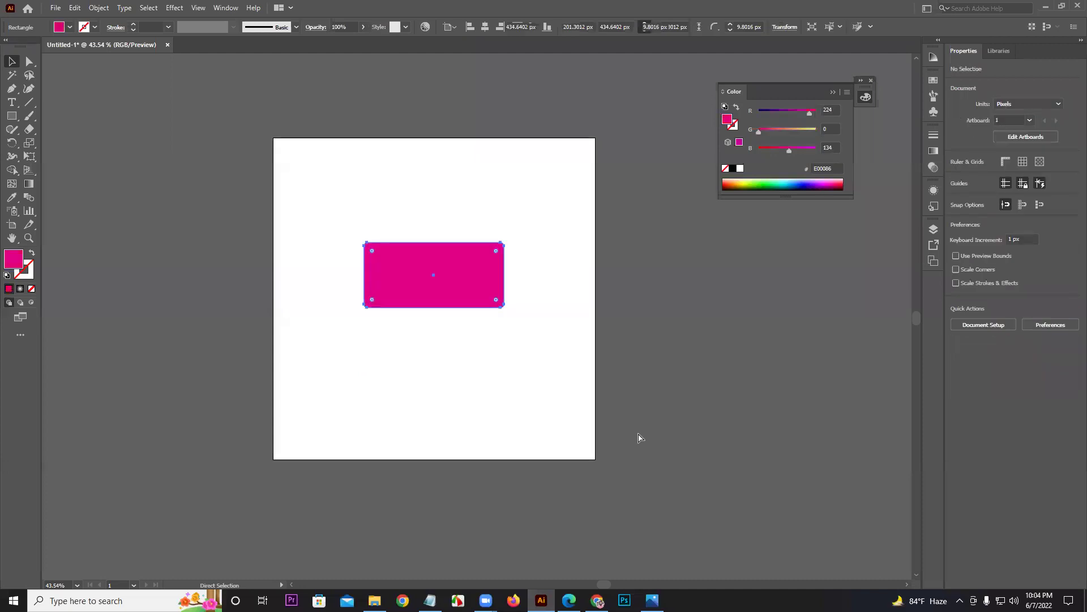
key("ctrl+z")
key("ctrl+z")
key("ctrl+z")
key("ctrl+z")
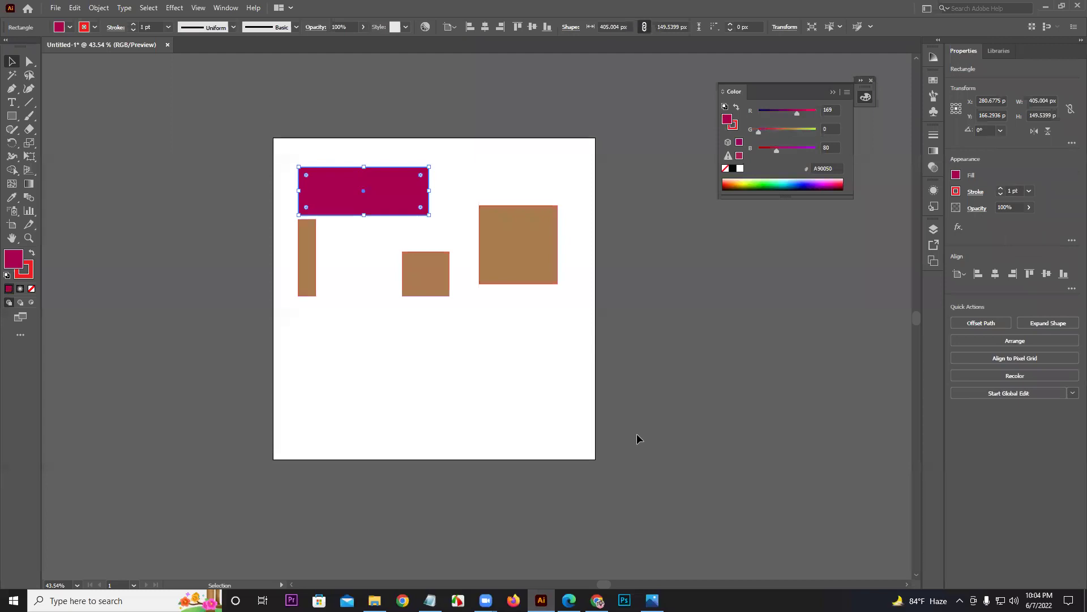
Step: Redo and undo through the history until six rows of circle pairs remain
key("ctrl+shift+z")
key("ctrl+shift+z")
key("ctrl+shift+z")
key("ctrl+shift+z")
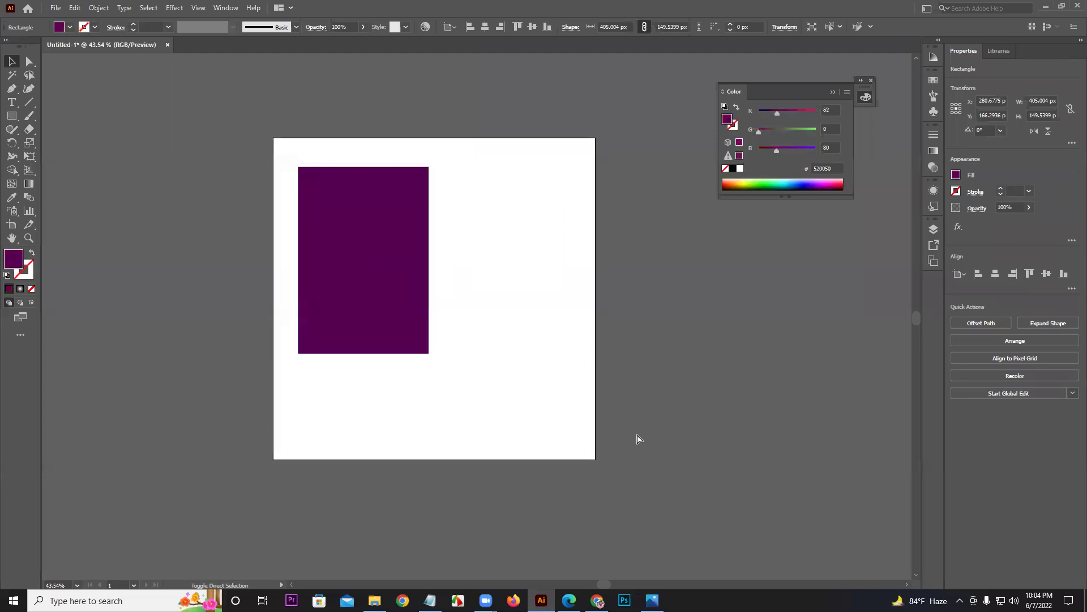
key("ctrl+z")
key("ctrl+z")
key("ctrl+z")
key("ctrl+z")
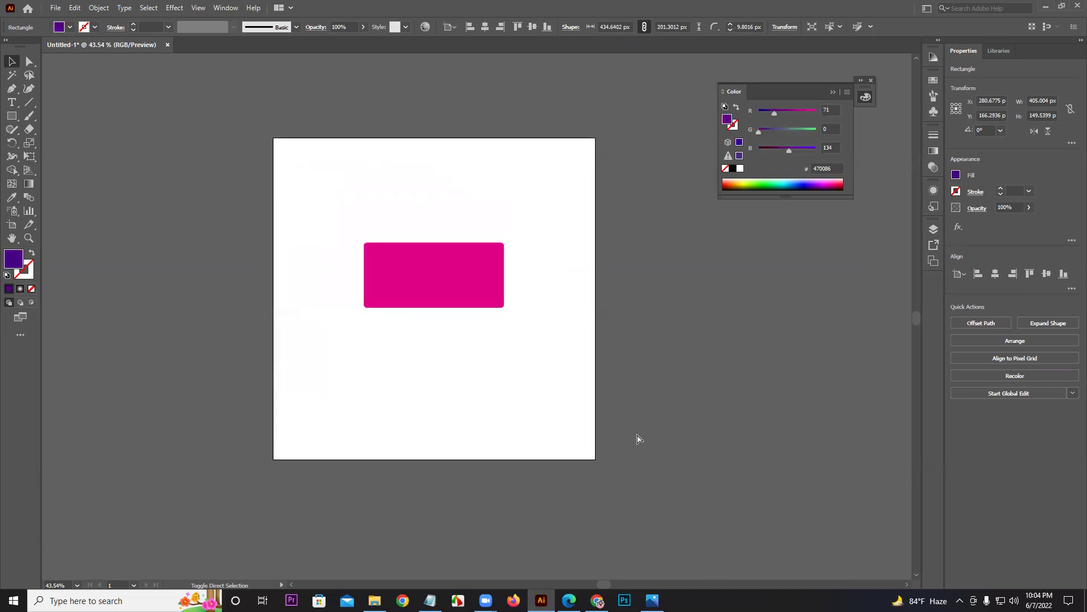
key("ctrl+z")
key("ctrl+z")
key("ctrl+z")
key("ctrl+z")
key("ctrl+z")
key("ctrl+z")
key("ctrl+z")
key("ctrl+z")
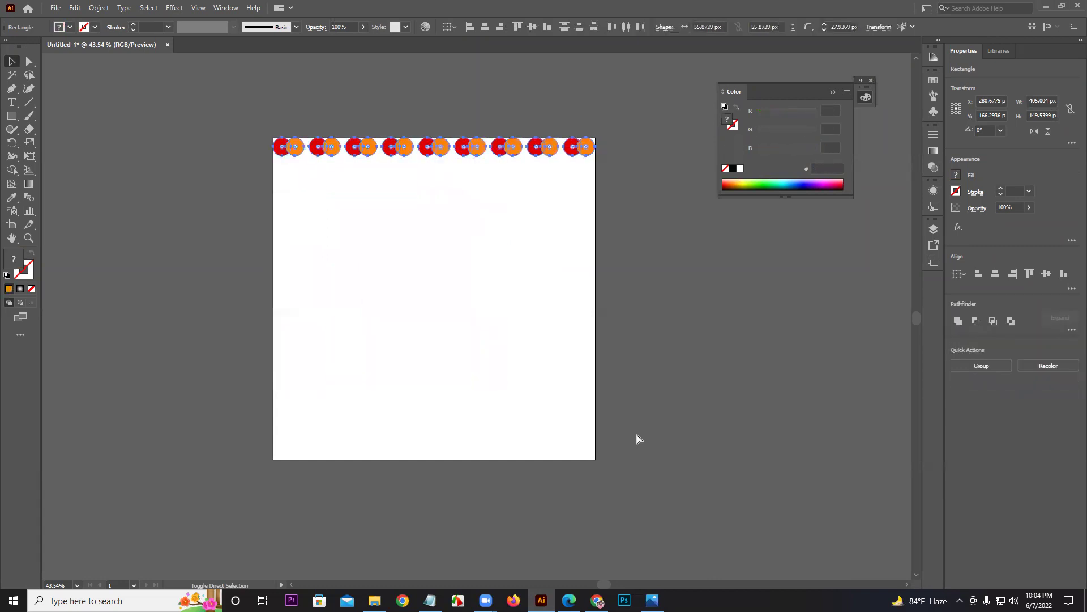
key("ctrl+z")
key("ctrl+z")
key("ctrl+z")
key("ctrl+z")
key("ctrl+z")
key("ctrl+z")
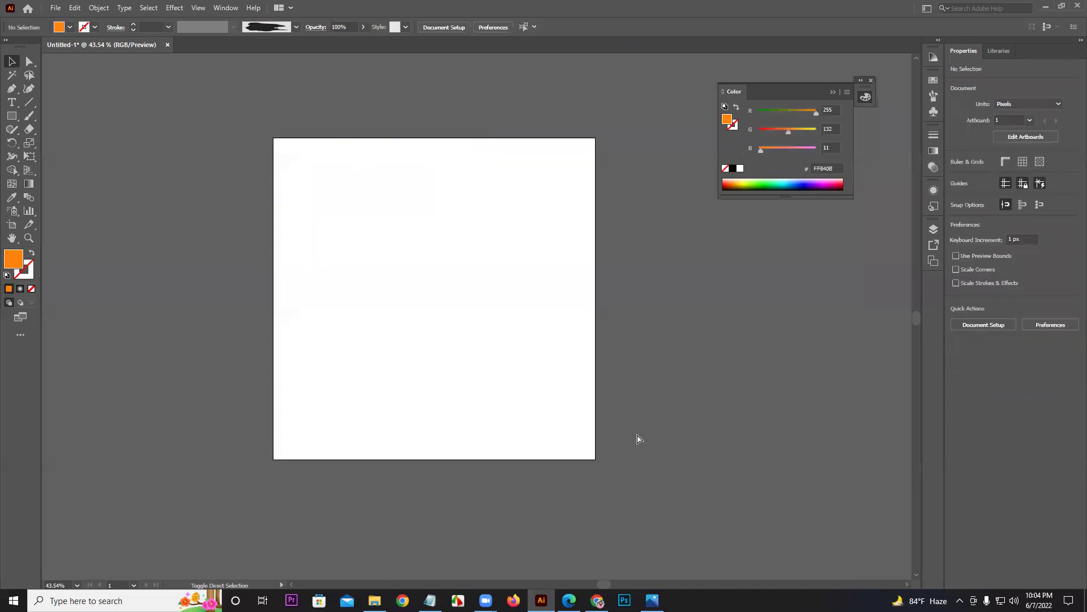
key("ctrl+z")
key("ctrl+z")
key("ctrl+z")
key("ctrl+z")
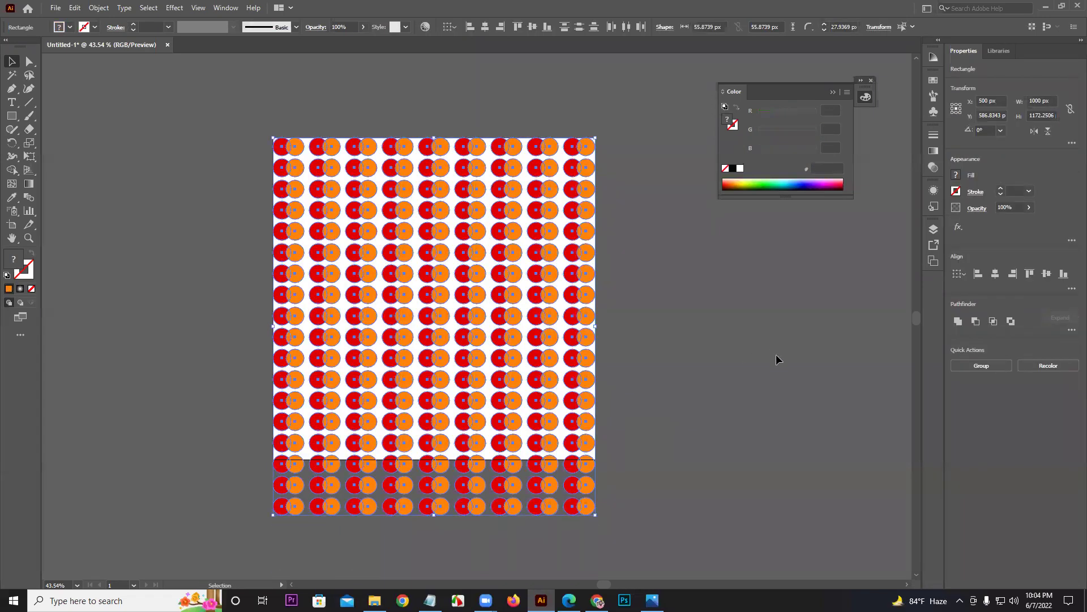
key("ctrl+z")
key("ctrl+z")
key("ctrl+z")
Step: Select one circle column and recolour it yellow with the Color panel
left_click(725, 357)
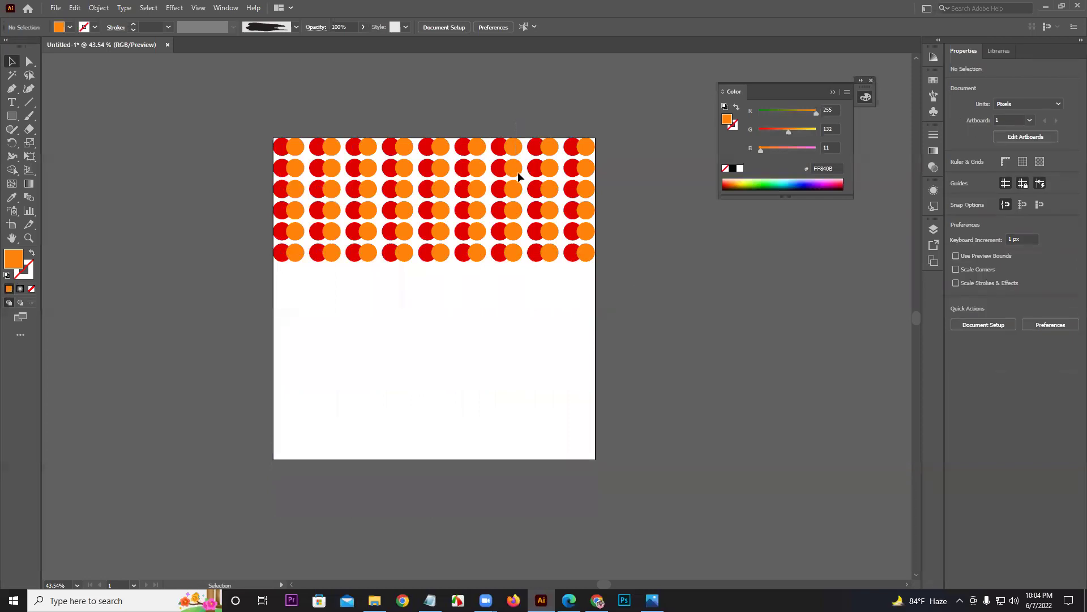
left_click_drag(529, 306, 532, 297)
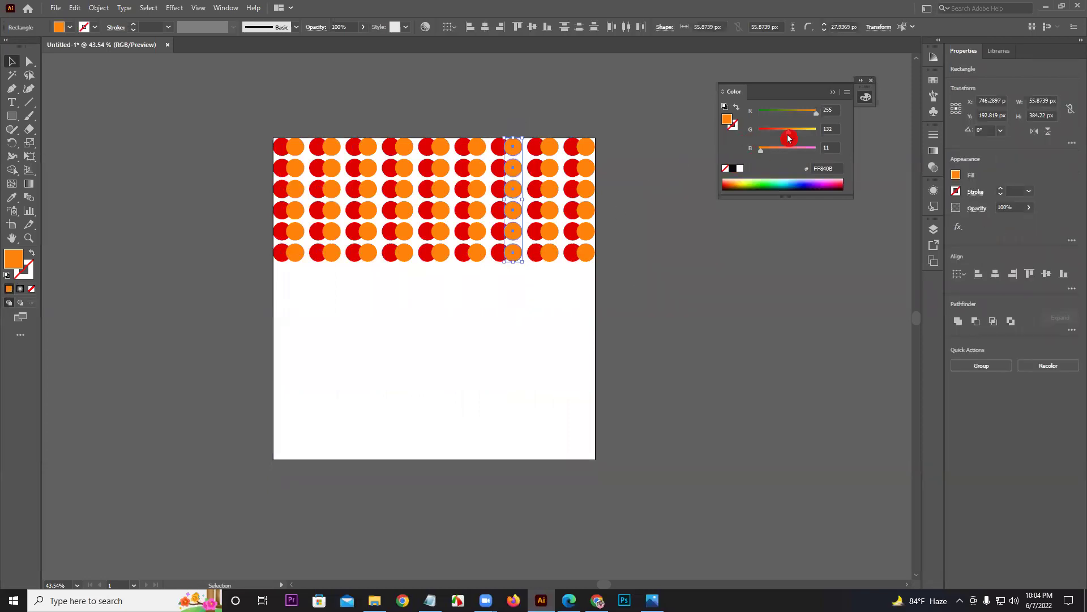
left_click_drag(788, 132, 712, 130)
left_click_drag(417, 103, 425, 280)
left_click_drag(784, 131, 827, 136)
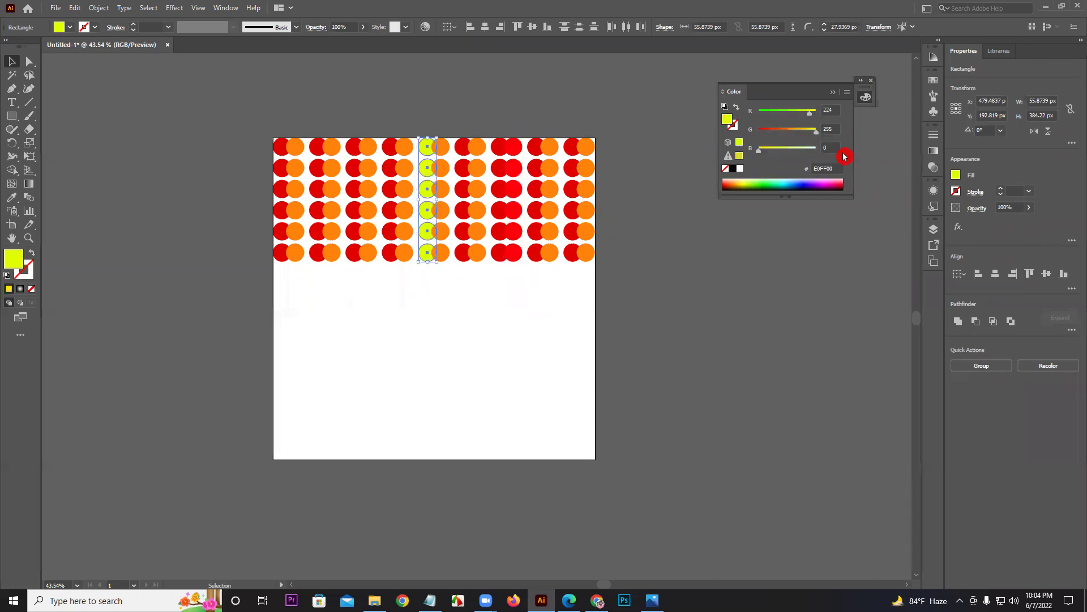
left_click(496, 390)
Step: Turn the column near the right edge blue and the second column dark green
left_click_drag(553, 196, 553, 145)
left_click_drag(759, 150, 827, 150)
left_click_drag(816, 111, 760, 110)
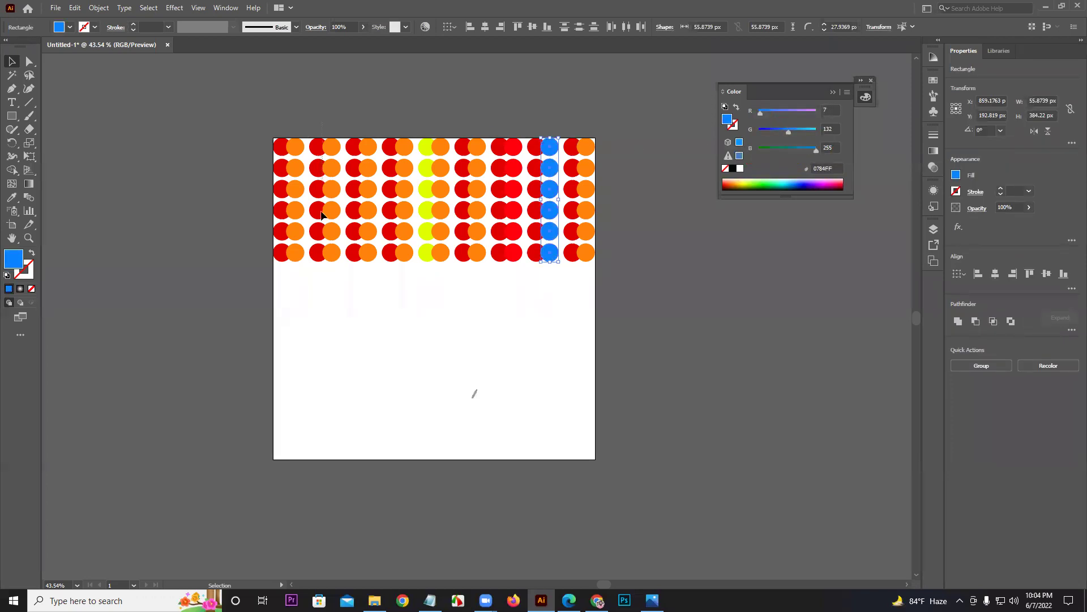
left_click_drag(325, 294, 327, 139)
left_click(769, 183)
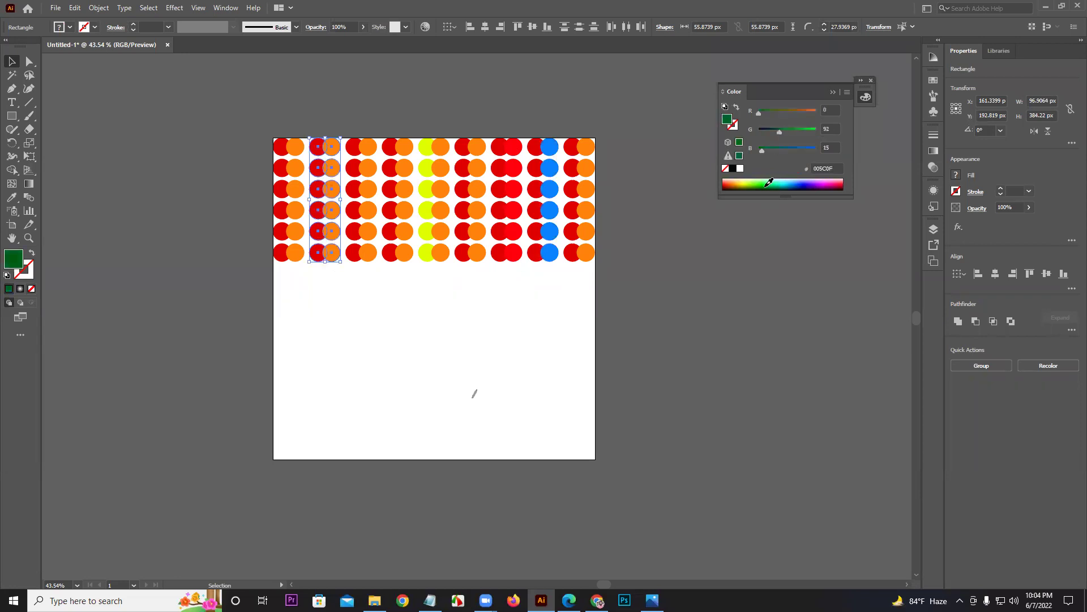
left_click(769, 183)
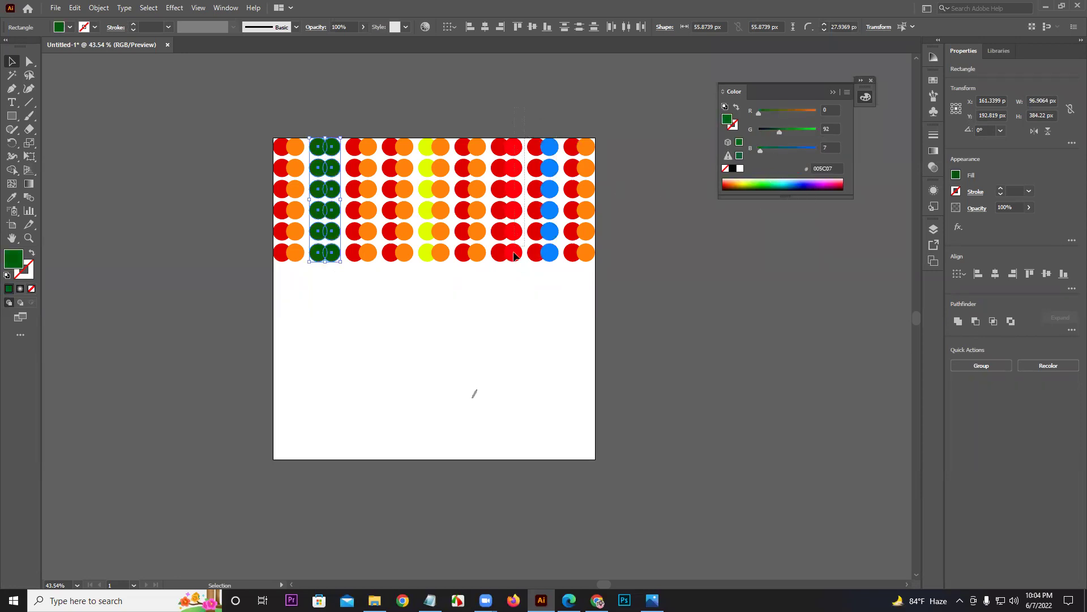
Step: Make the column beside the blue one and the bottom-row circle pairs black
left_click_drag(511, 287, 514, 138)
left_click(788, 130)
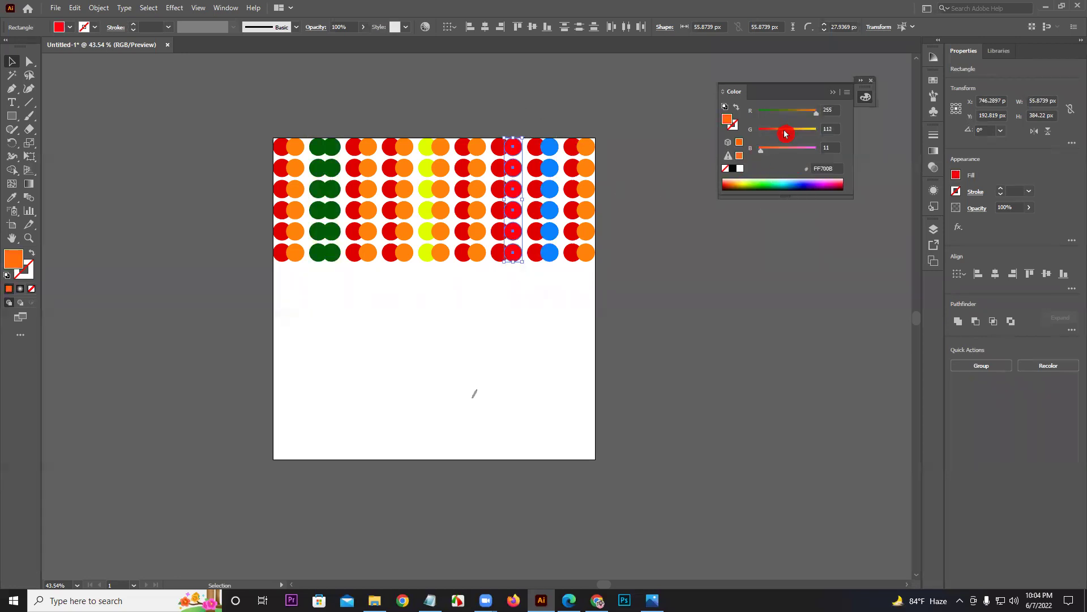
left_click_drag(784, 110, 747, 139)
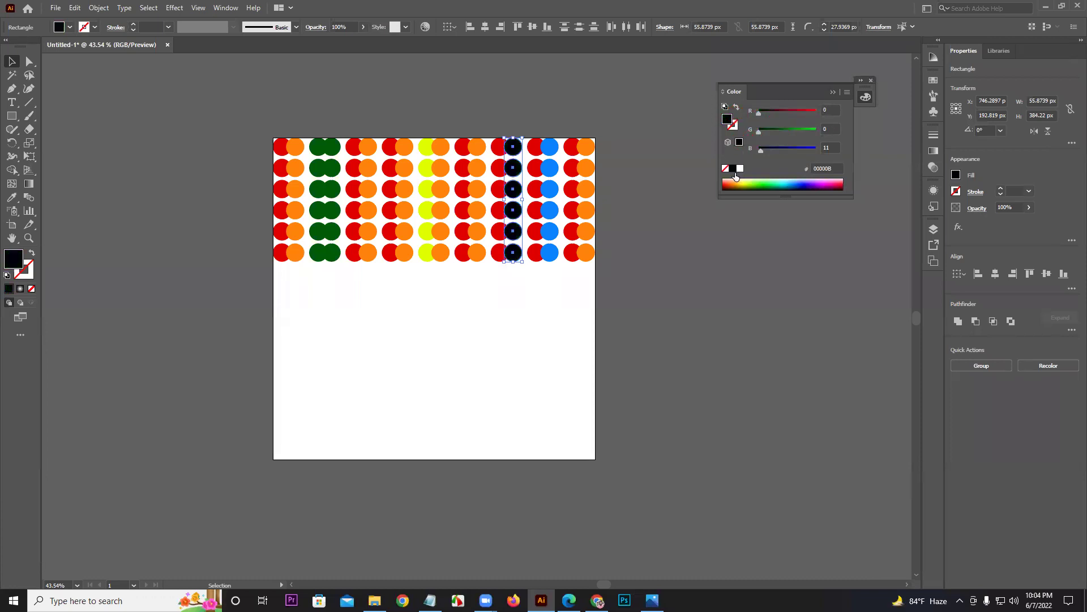
left_click(613, 333)
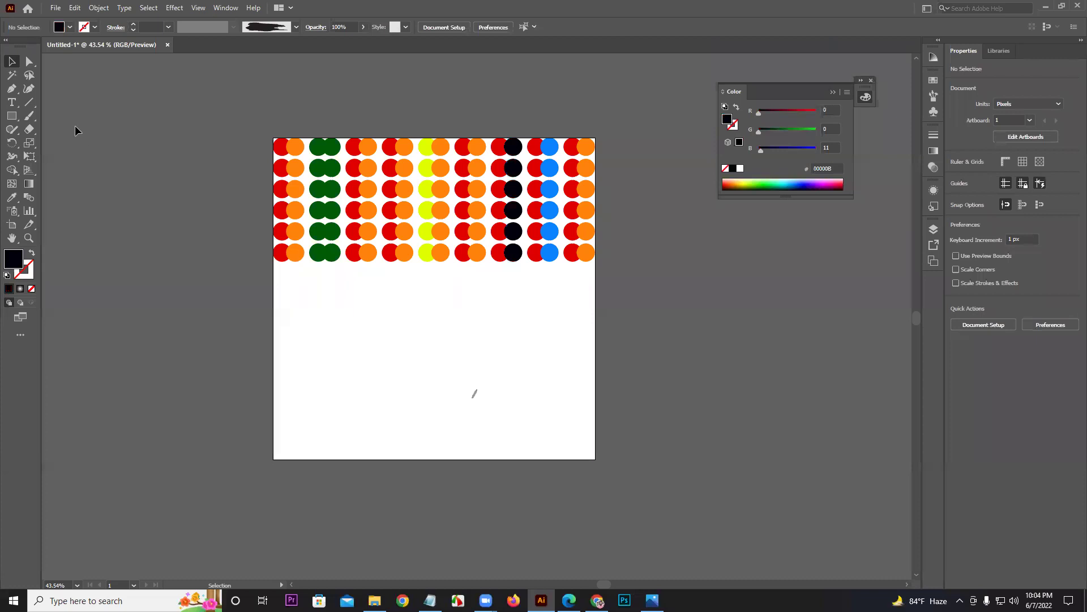
left_click_drag(485, 281, 425, 223)
left_click_drag(746, 180, 733, 195)
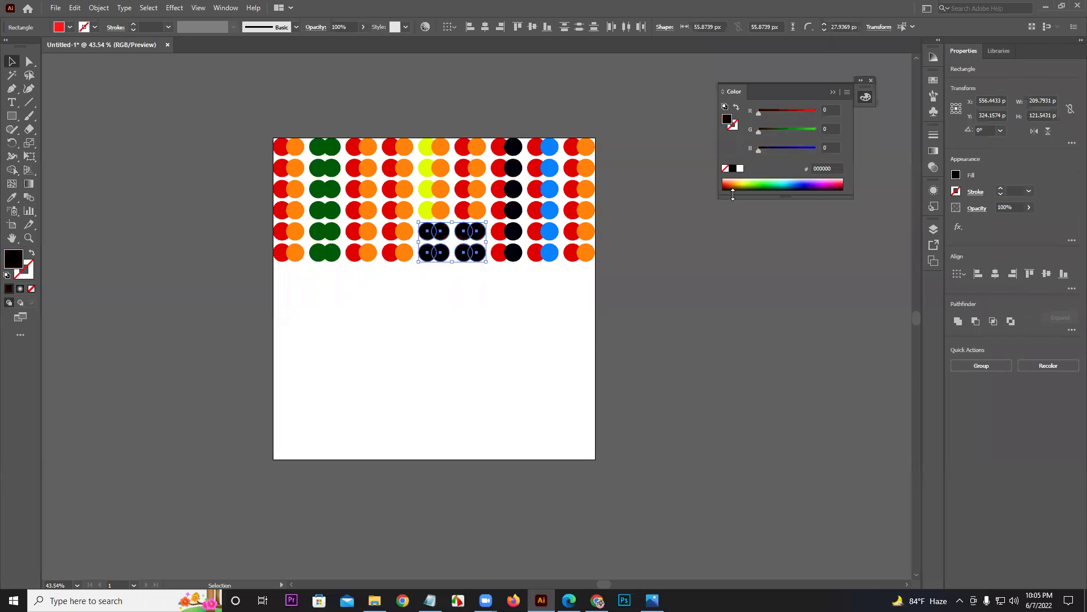
left_click(716, 233)
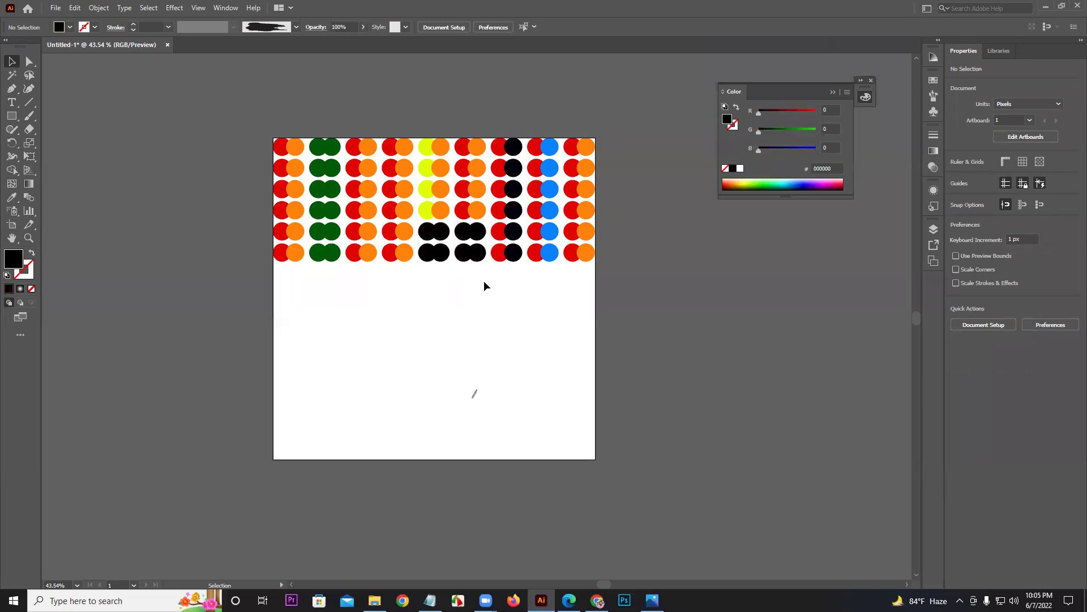
left_click_drag(458, 258, 425, 222)
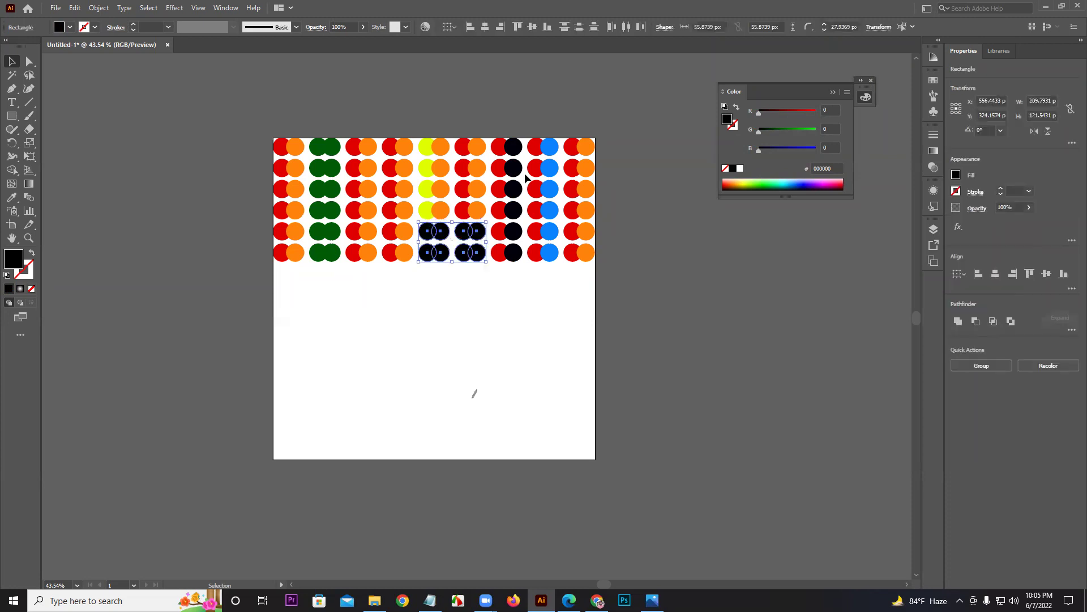
left_click(518, 283)
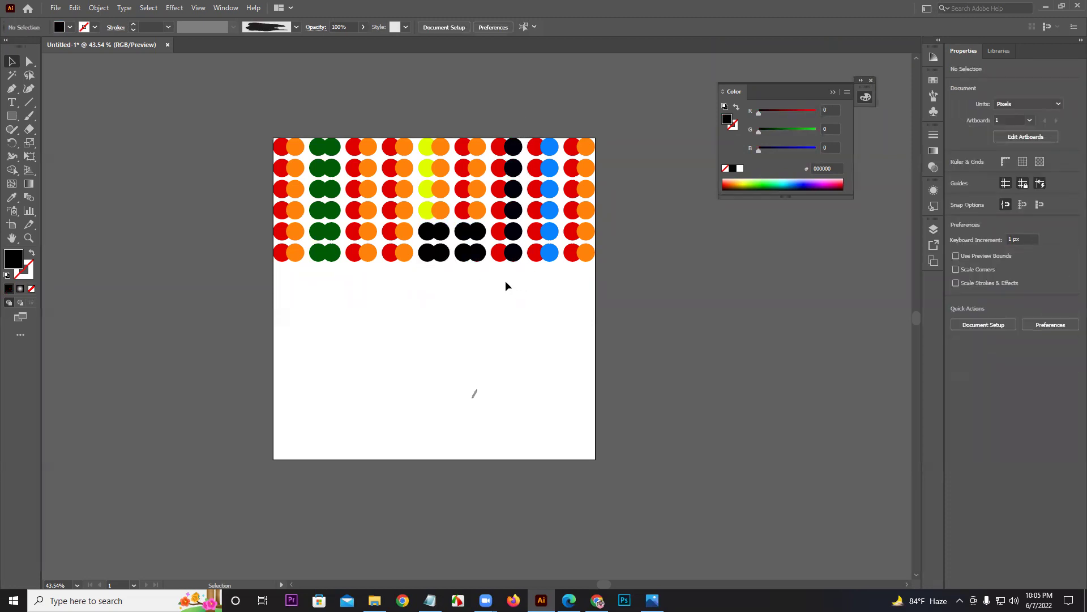
Step: Magic-wand select all the red circles and change them to purple (9000D1)
left_click(11, 79)
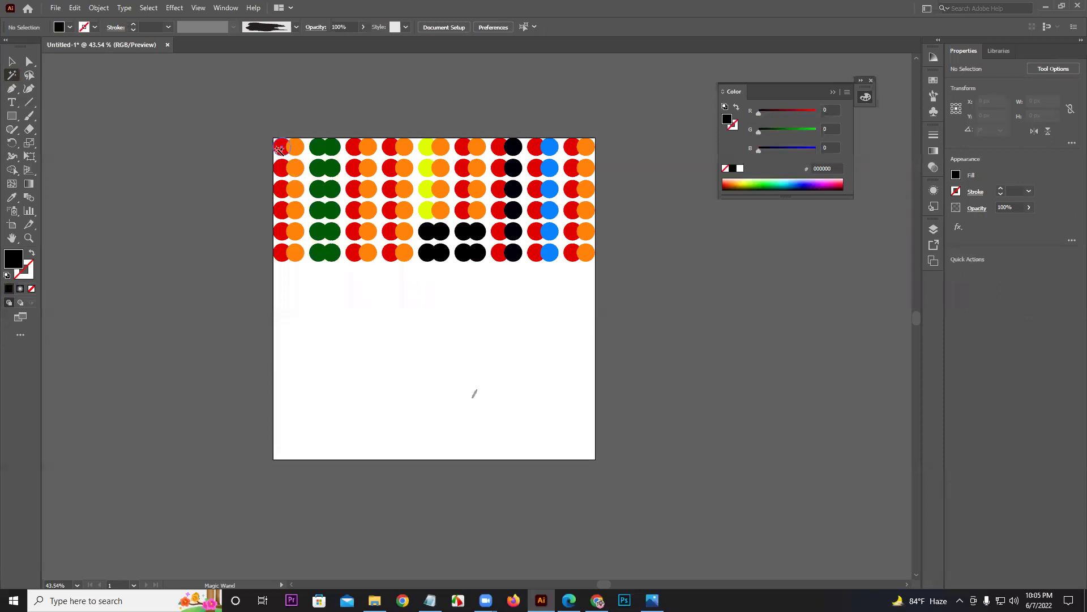
left_click(279, 149)
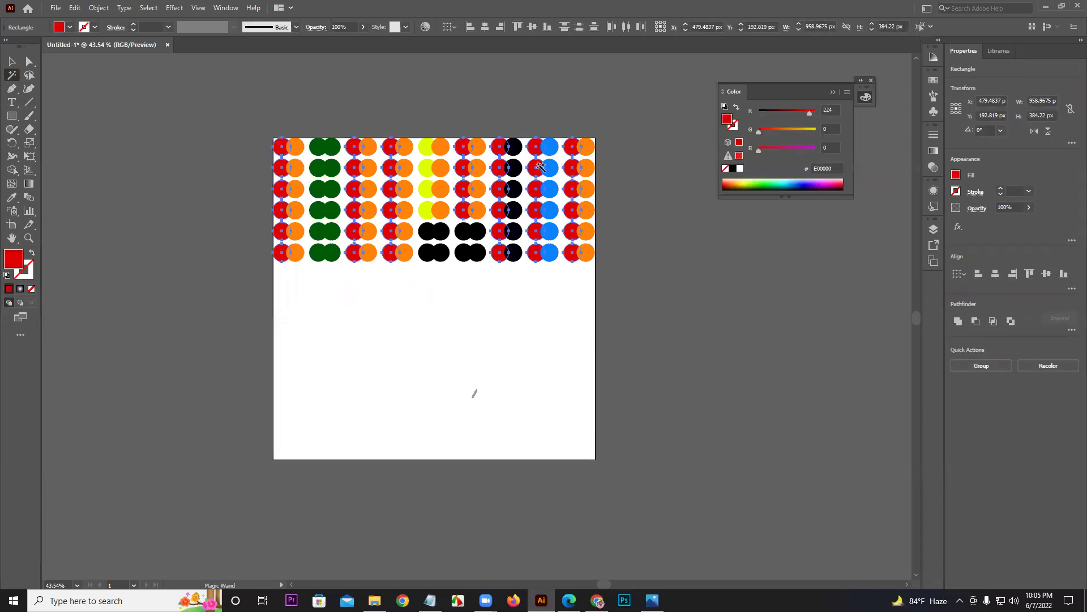
left_click_drag(767, 138, 806, 152)
mouse_move(788, 113)
left_mouse_down()
mouse_move(778, 114)
mouse_move(792, 115)
left_mouse_up()
left_click(465, 256)
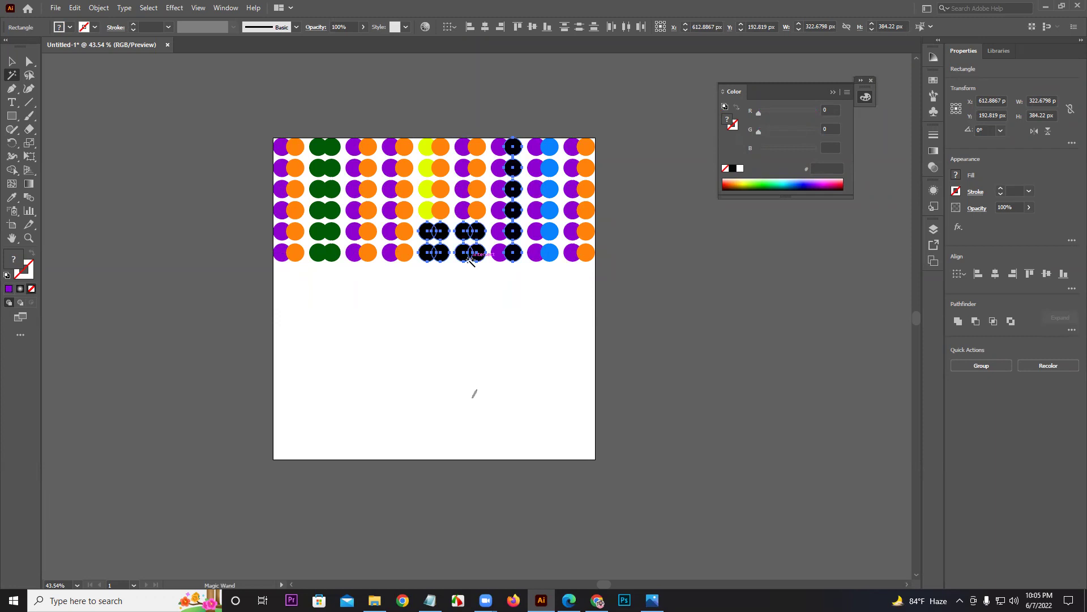
left_click(393, 329)
left_click(25, 76)
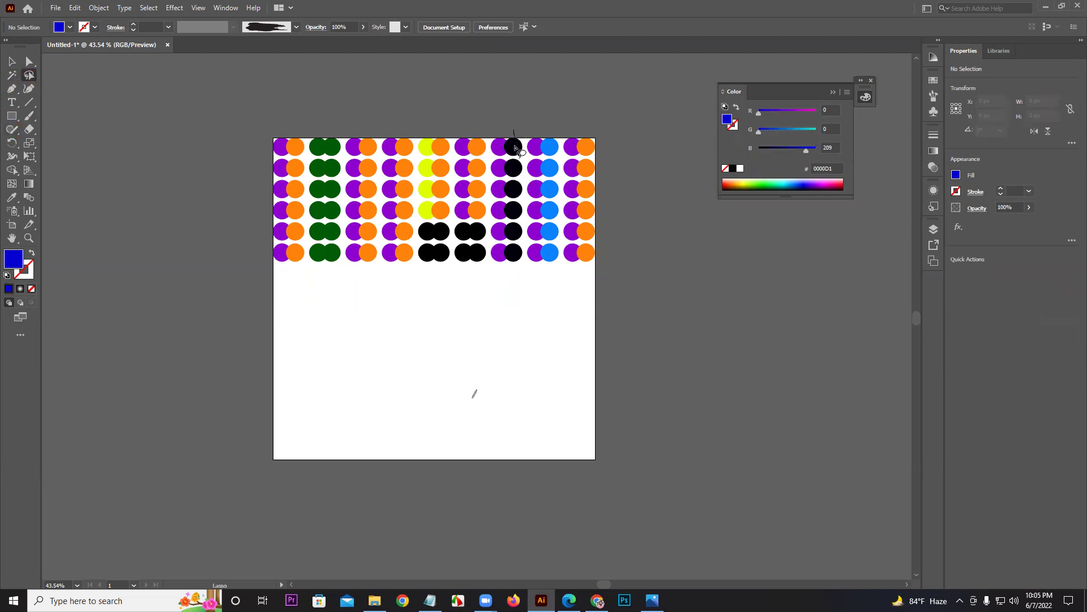
Step: Lasso-select circles in the right-hand columns and fill them red
left_click_drag(516, 202, 525, 274)
left_click_drag(433, 258, 435, 256)
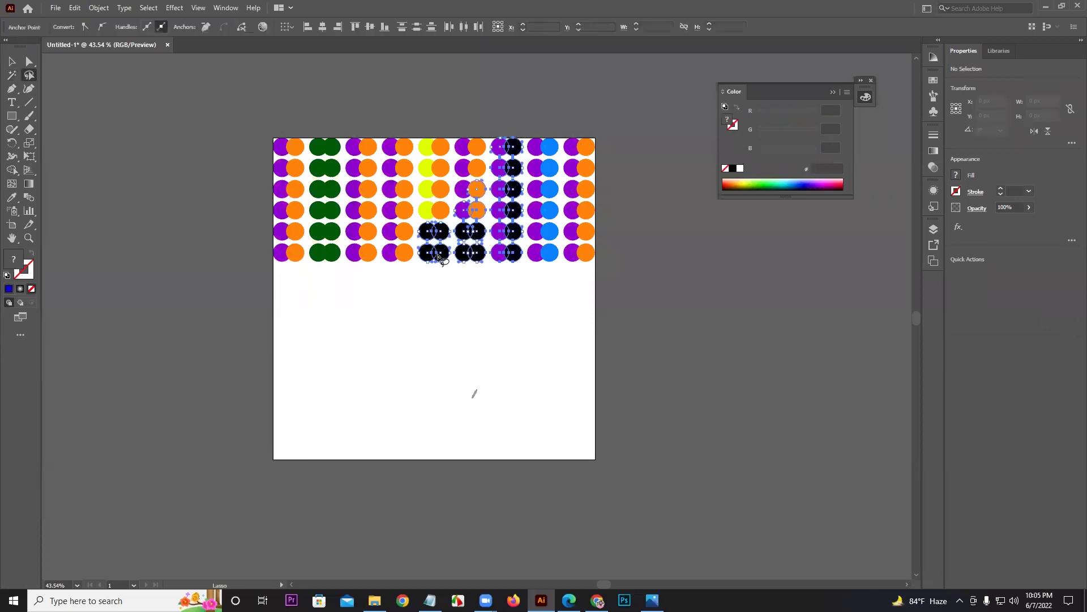
left_click(552, 274)
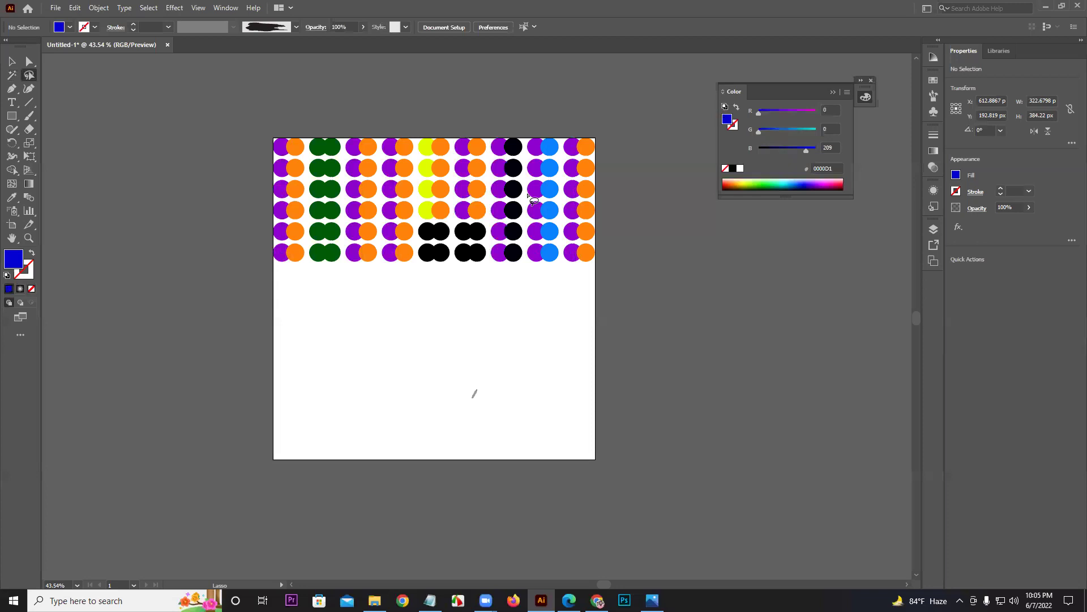
left_click_drag(502, 126, 420, 281)
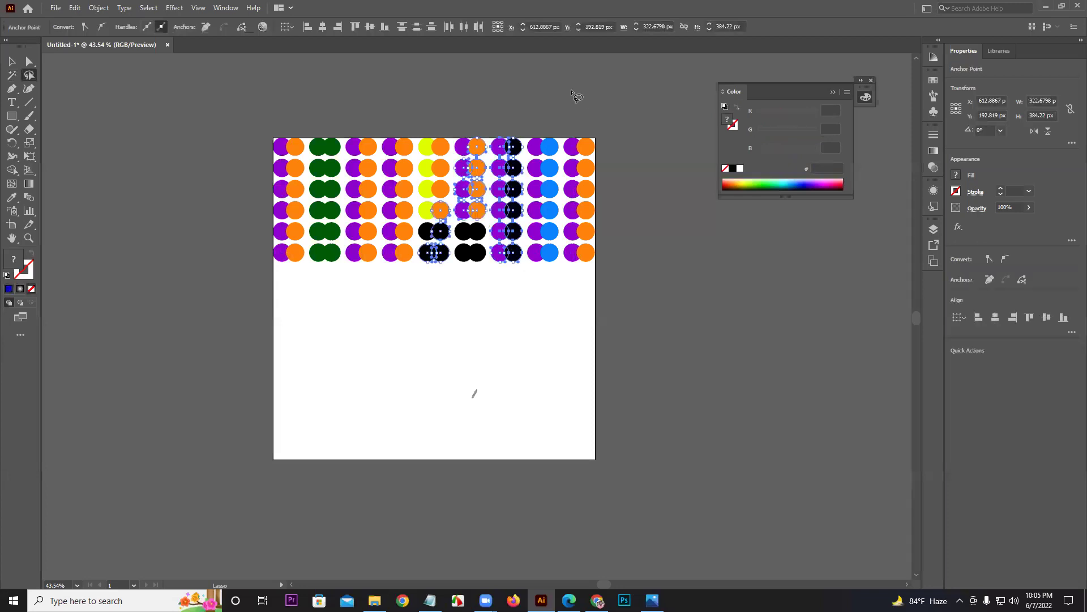
left_click(727, 181)
left_click(575, 309)
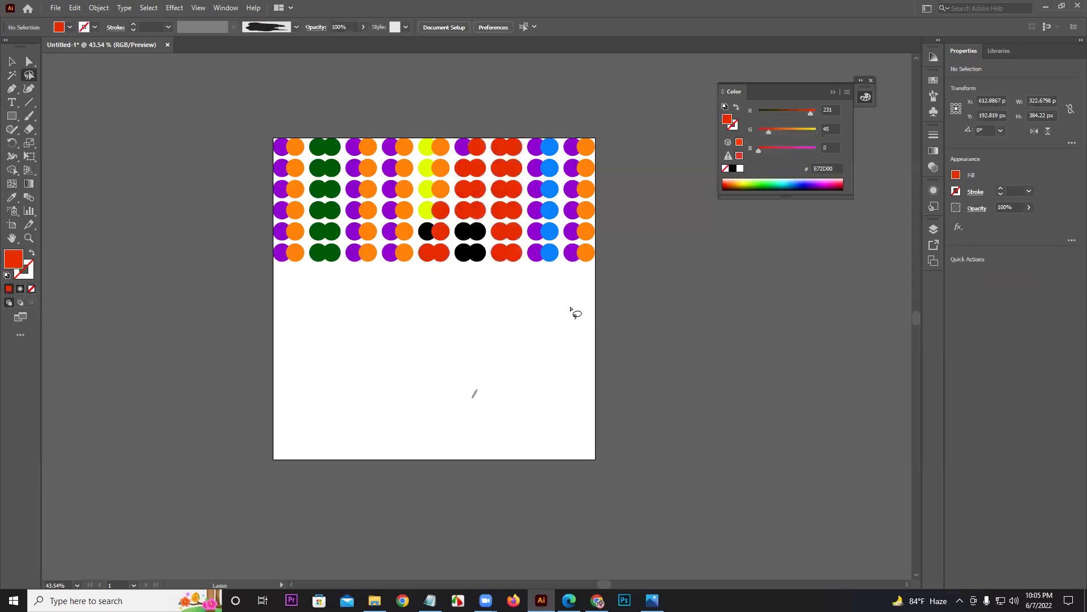
Step: Lasso the leftmost column of purple circles and recolour them bright green
left_click_drag(277, 125, 291, 322)
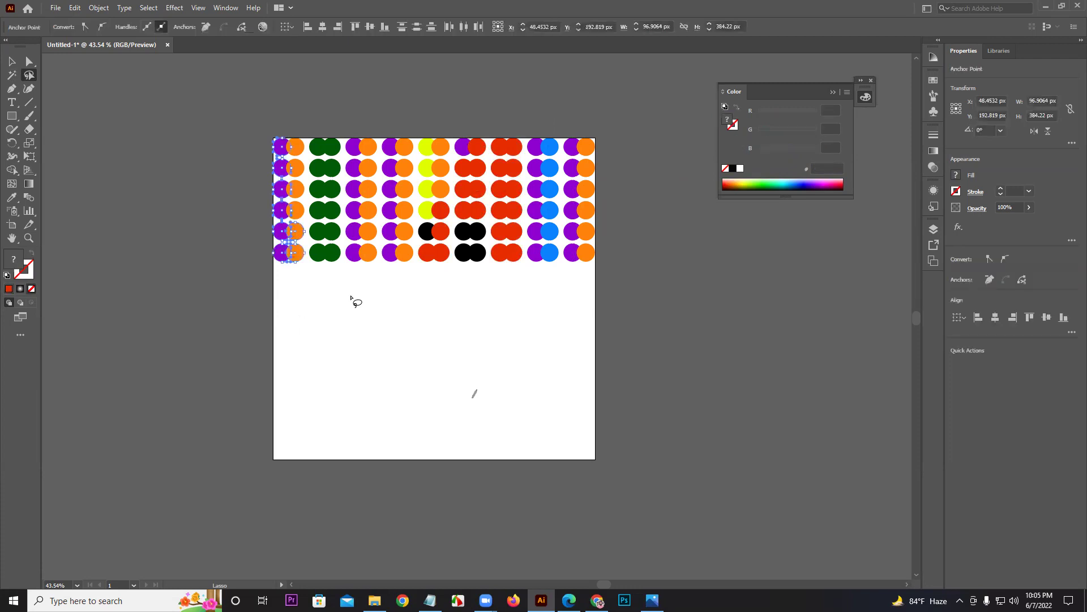
left_click(436, 323)
left_click_drag(274, 129, 274, 187)
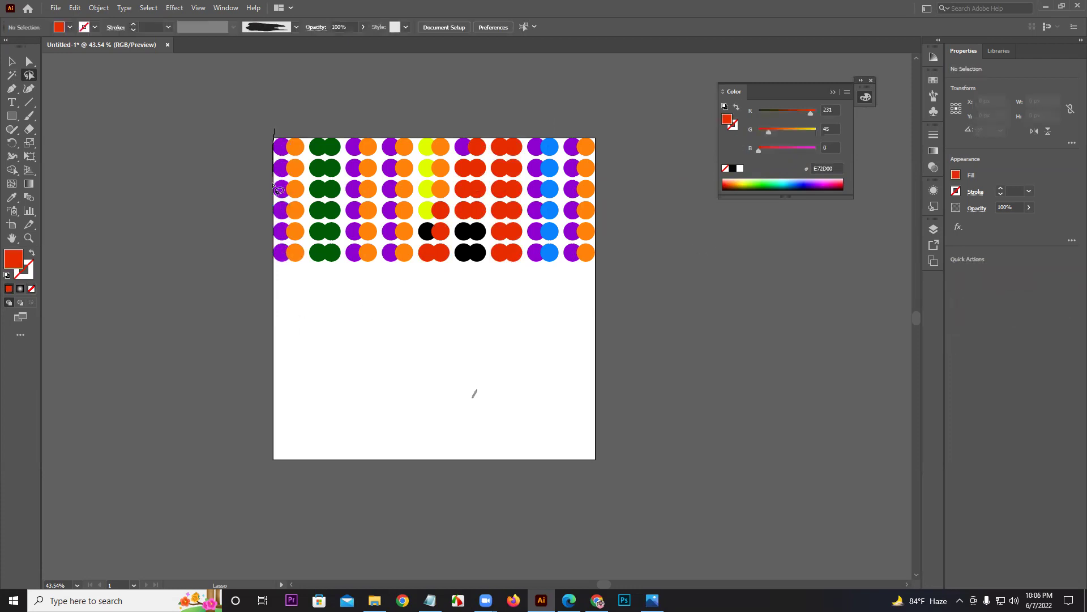
left_click_drag(276, 269, 277, 272)
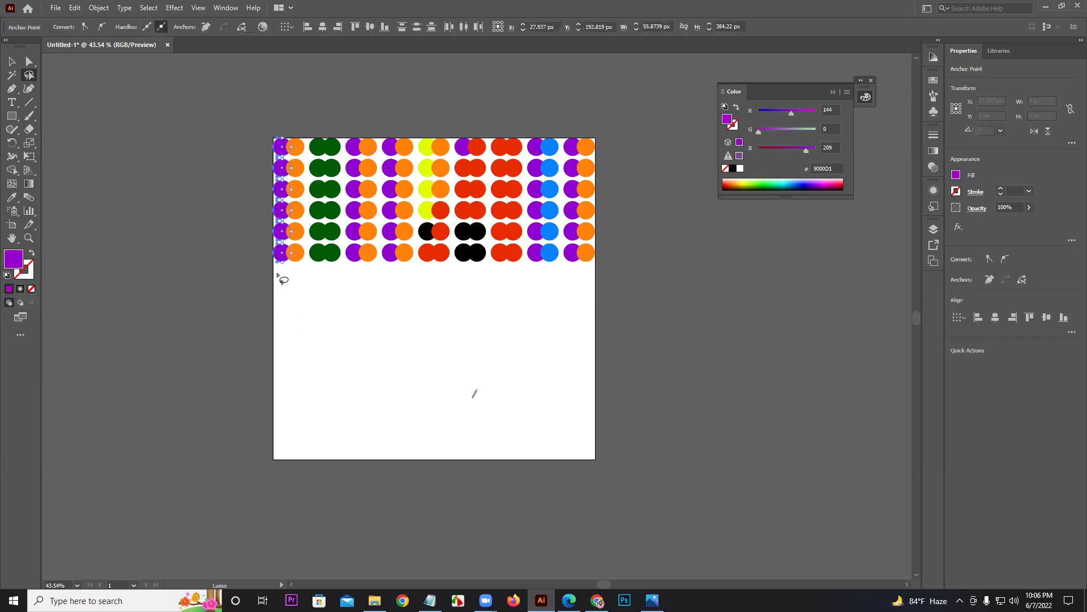
left_click(763, 183)
left_click(527, 353)
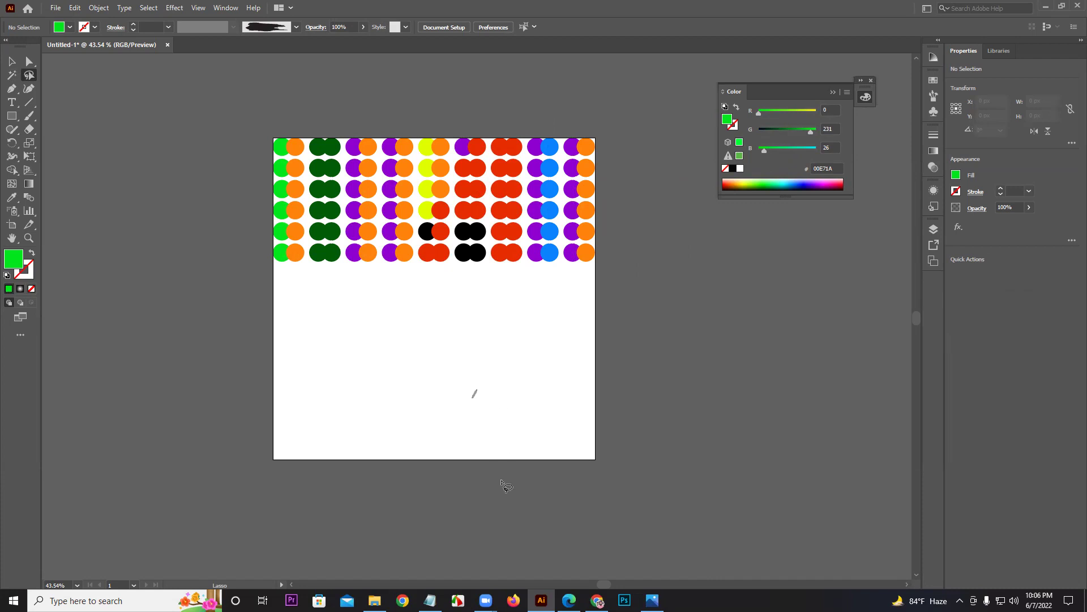
mouse_move(569, 600)
left_click(569, 552)
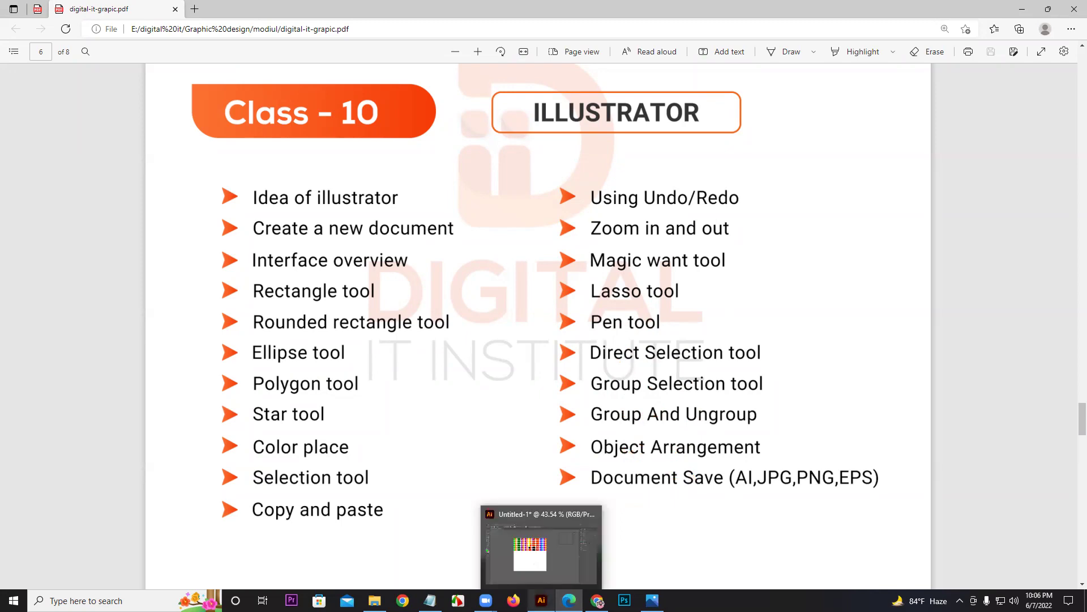
left_click(541, 600)
left_click(29, 61)
Step: Marquee-select every circle in the recoloured grid and delete them, leaving the artboard blank
left_click(9, 61)
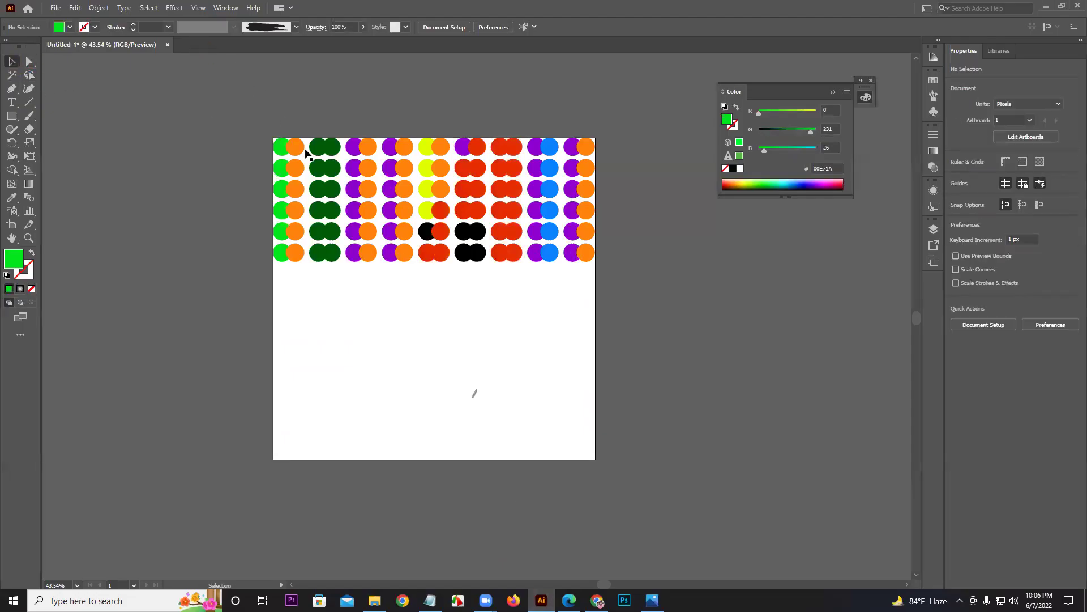
left_click(317, 146)
left_click_drag(263, 131, 641, 345)
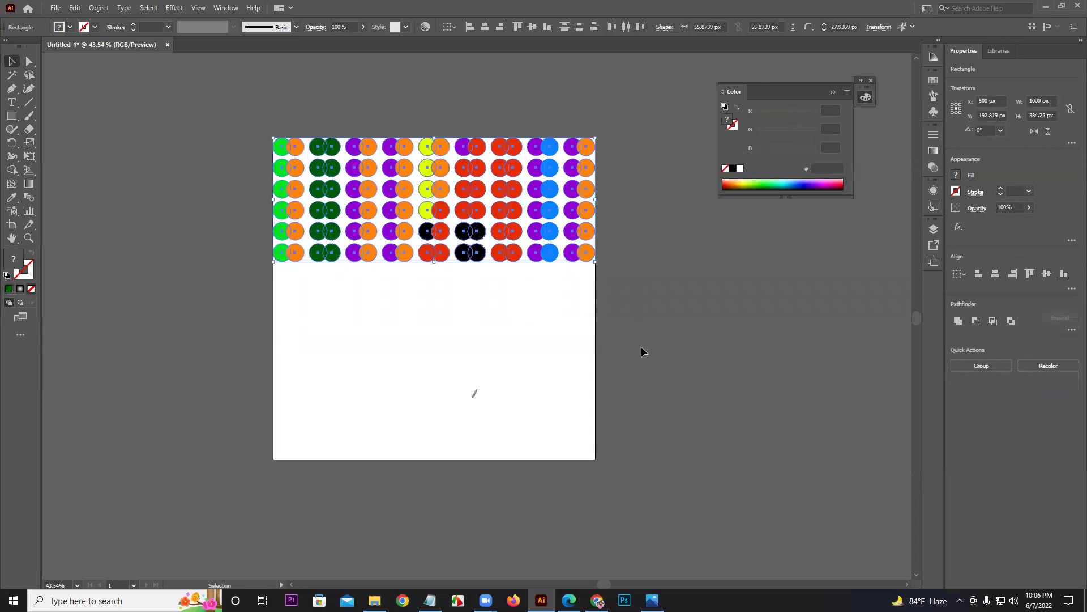
key("Delete")
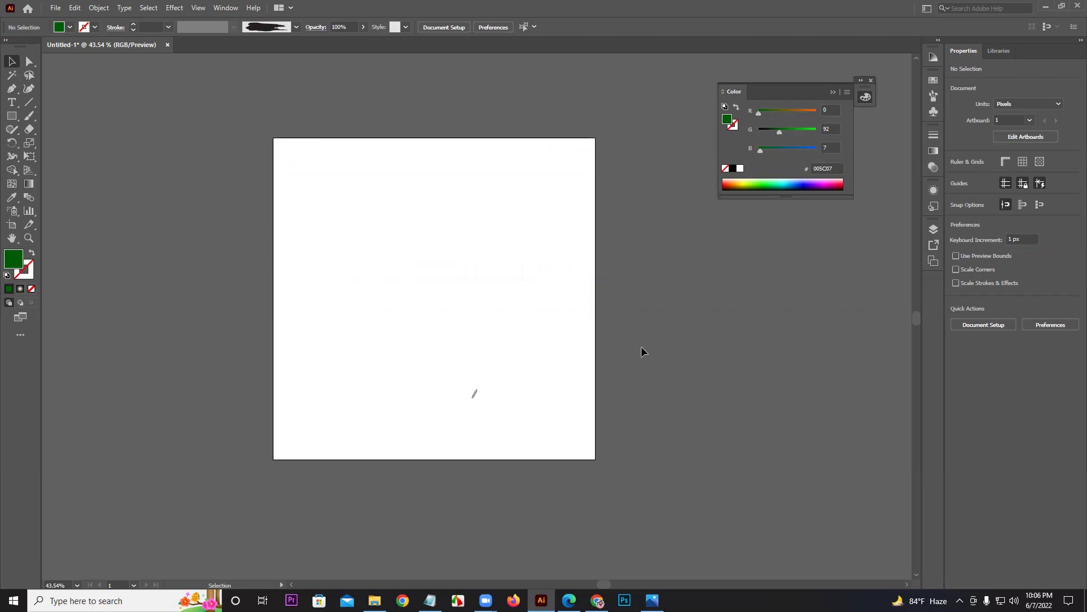
left_click(11, 88)
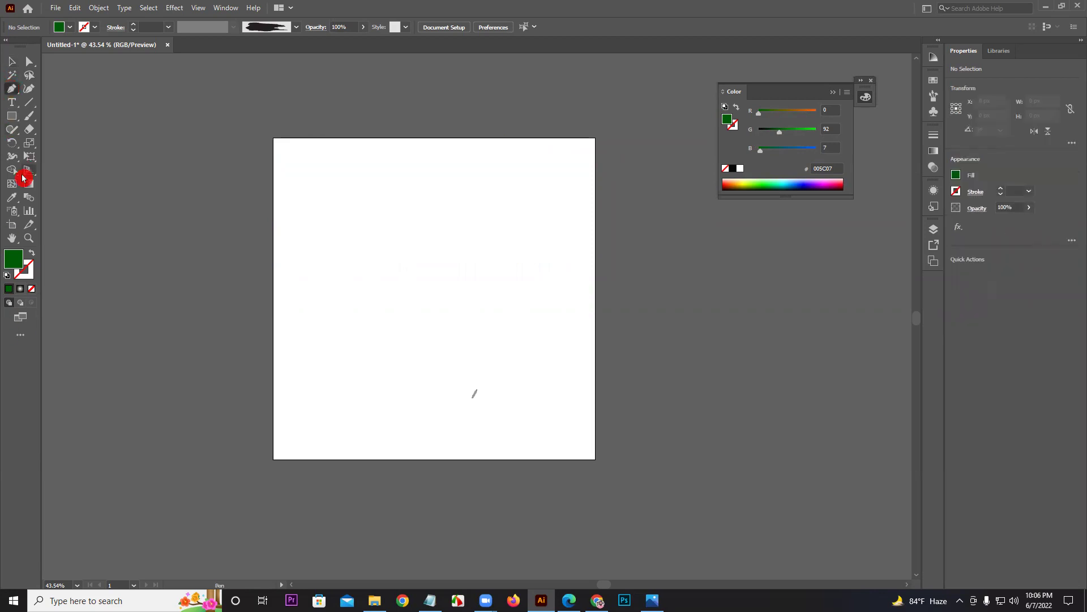
Step: Discard a stray anchor, then pen a closed four-corner dark green rectangle path
left_click(336, 242)
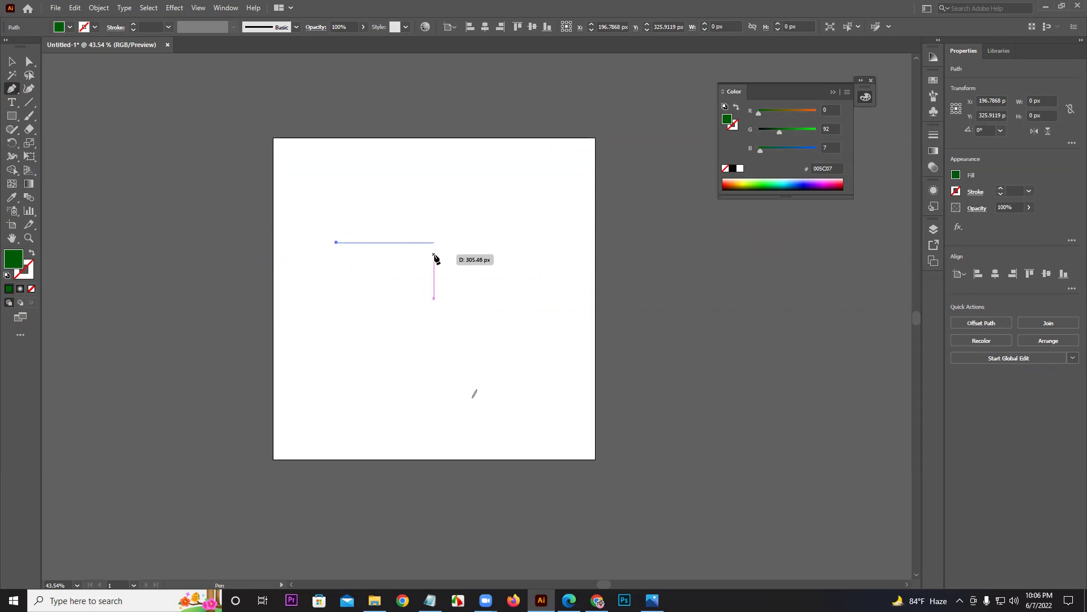
key("ctrl")
left_click(396, 259, "ctrl")
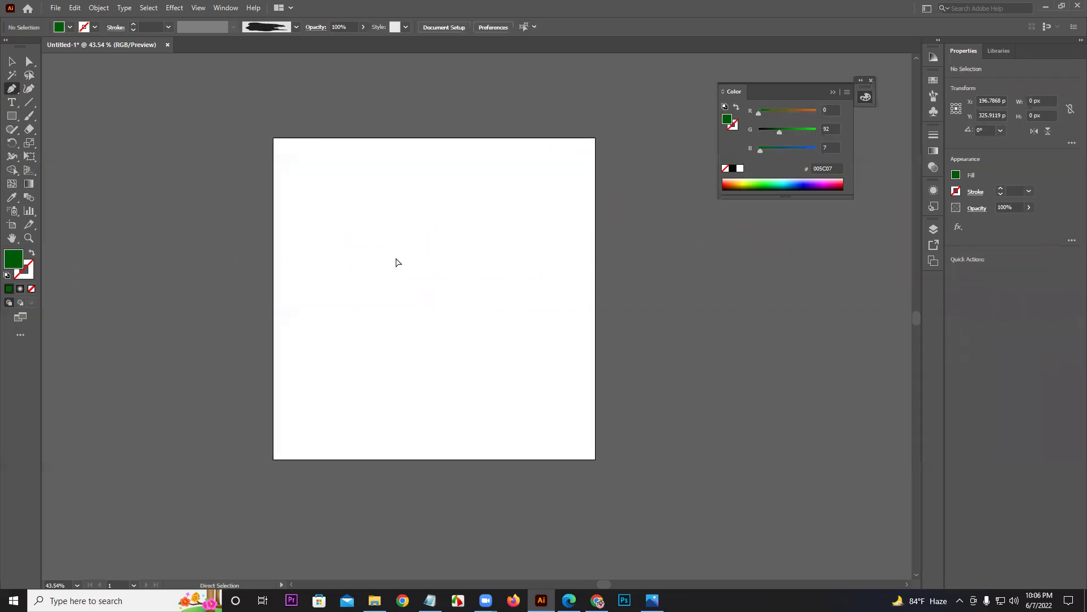
left_click(322, 271)
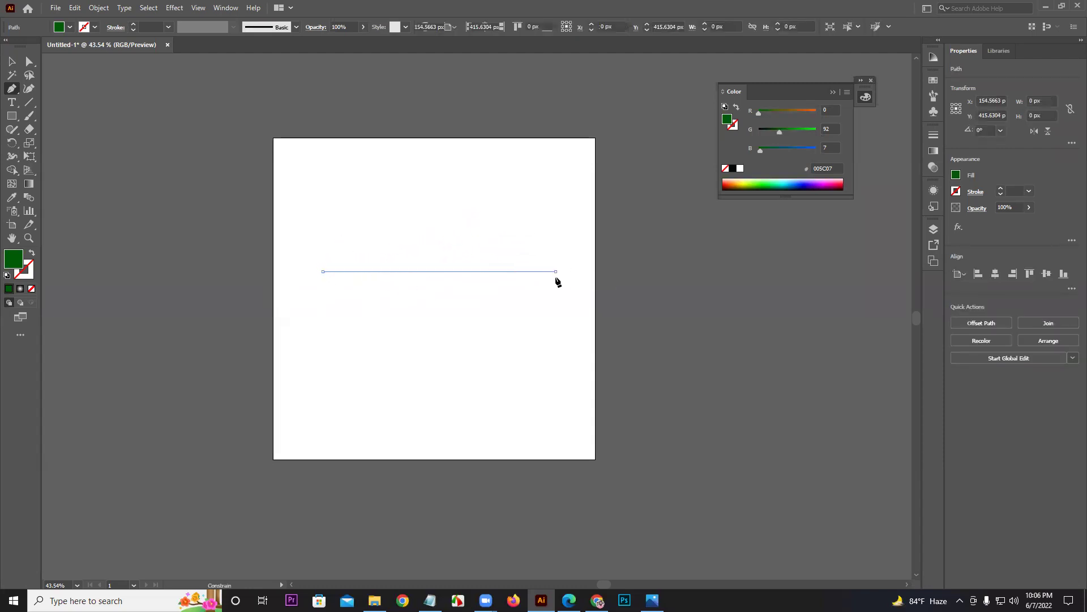
left_click(555, 271)
left_click(556, 375)
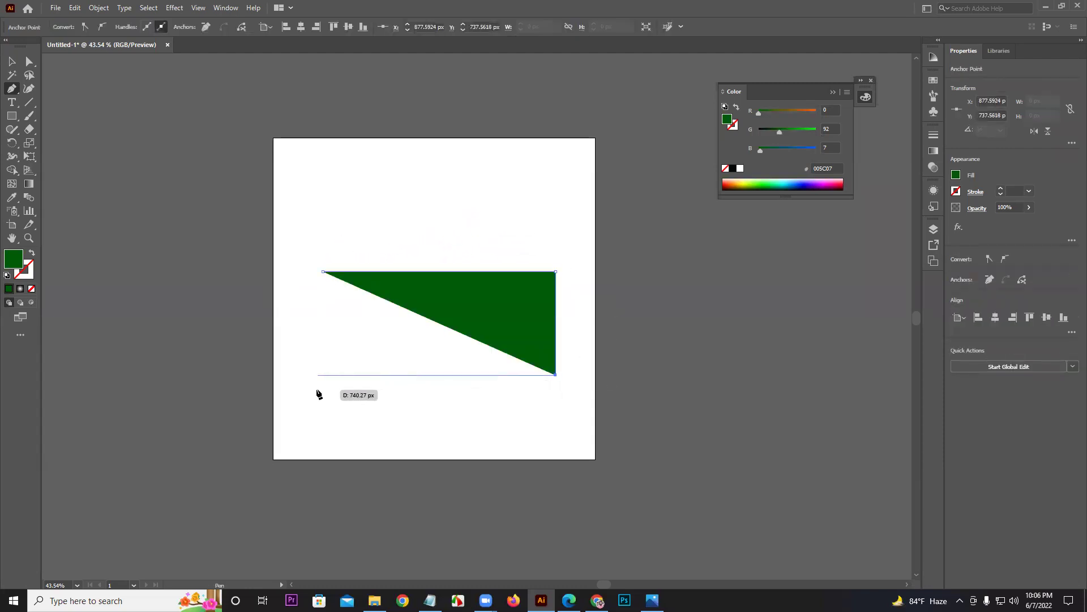
left_click(322, 374)
left_click(322, 271)
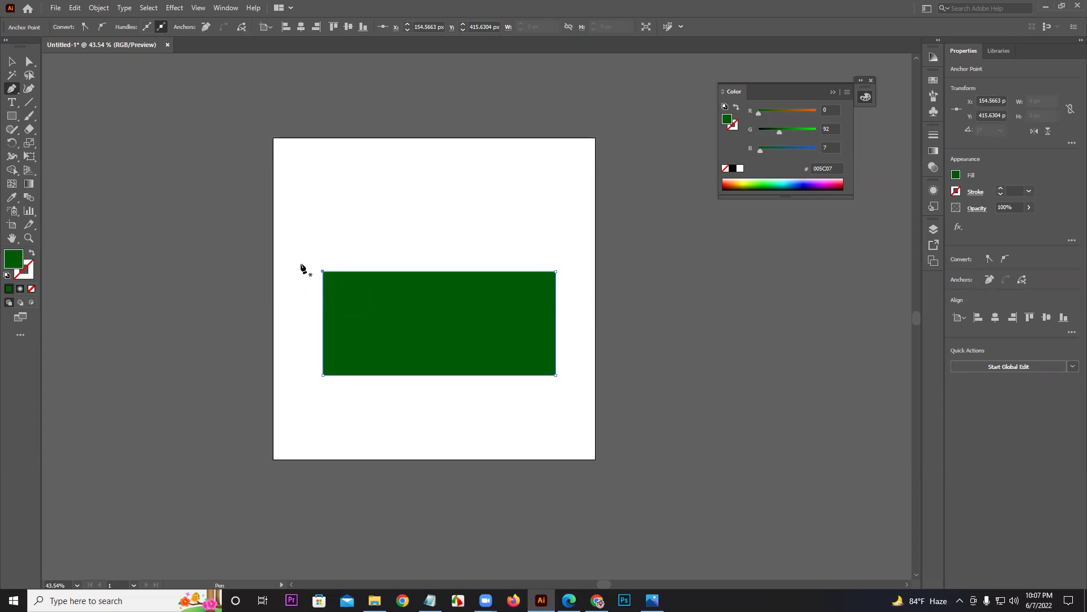
Step: Delete the rectangle and pen a closed curved blob from four dragged smooth anchors
key("Delete")
key("Delete")
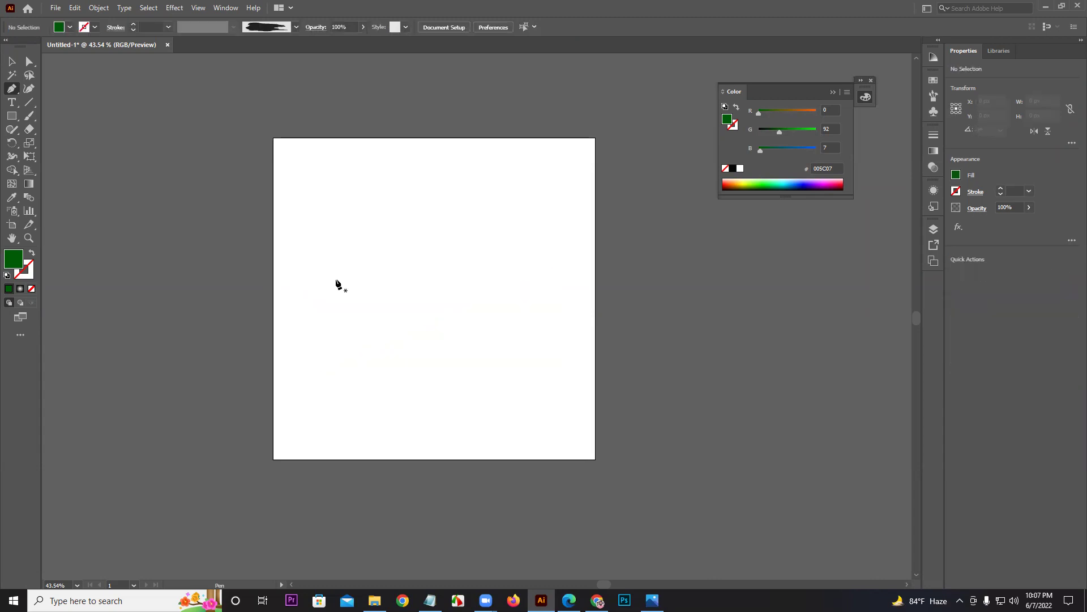
left_click(328, 262)
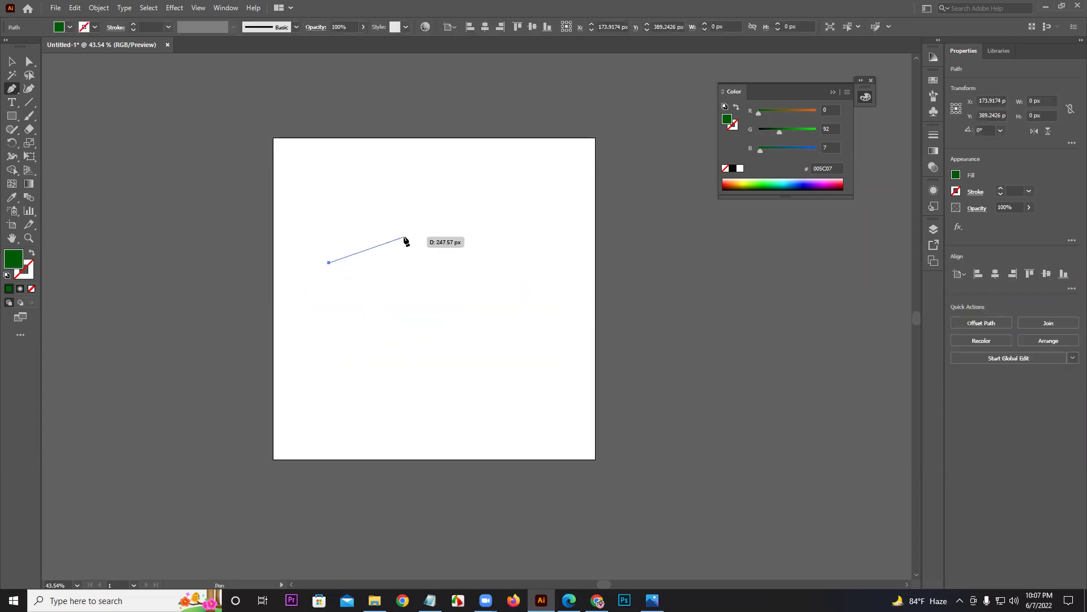
left_click_drag(453, 262, 504, 316)
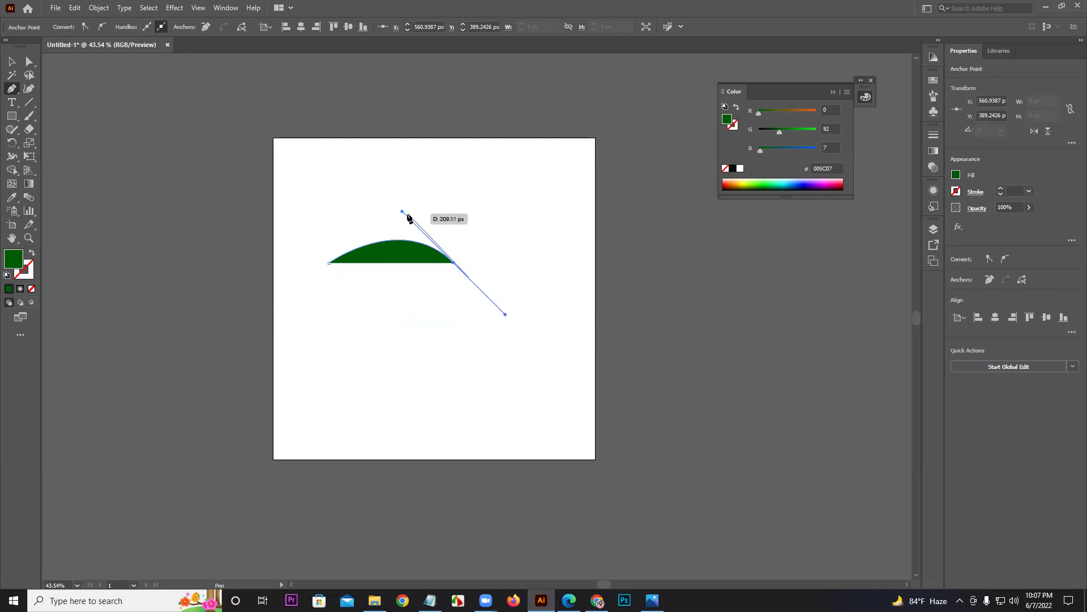
left_click_drag(486, 376, 411, 386)
left_click_drag(381, 386, 356, 454)
left_click_drag(312, 377, 301, 286)
left_click(330, 262)
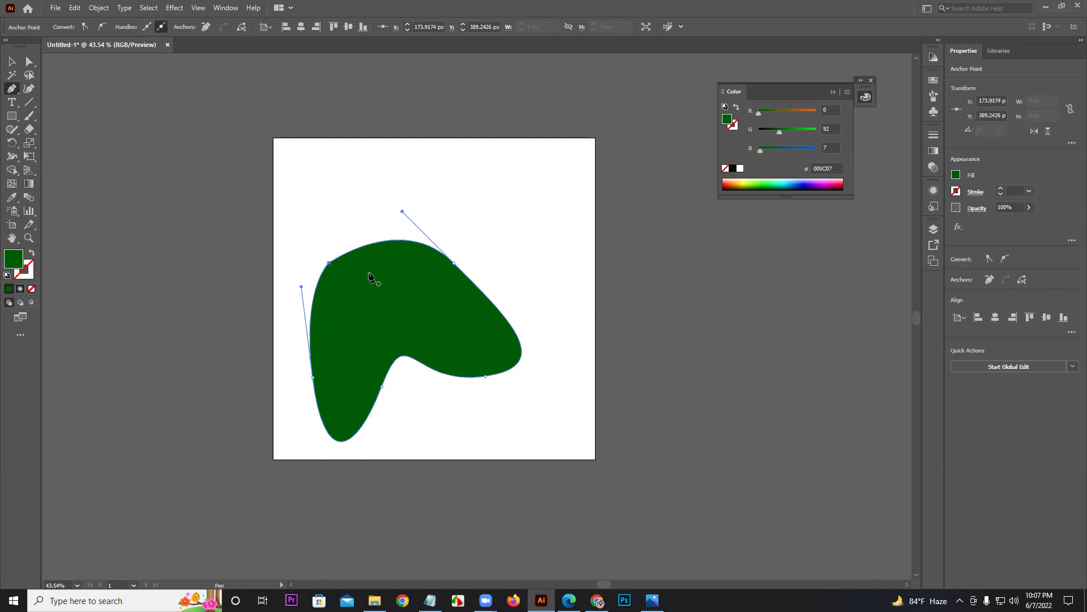
key("Delete")
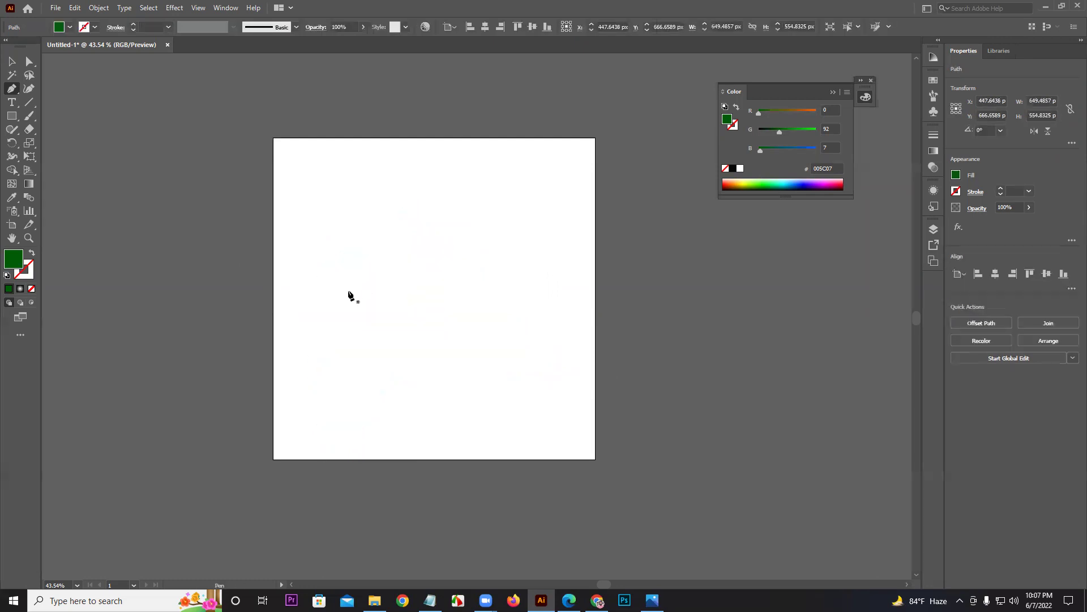
left_click(273, 367)
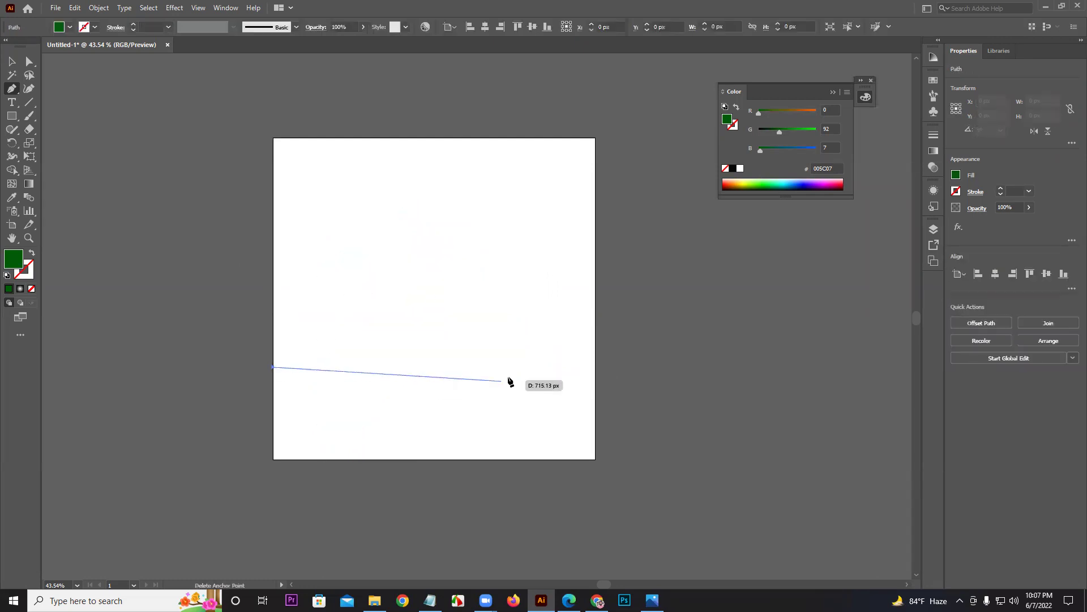
left_click_drag(497, 367, 628, 405)
key("ctrl+z")
left_click_drag(441, 367, 538, 403)
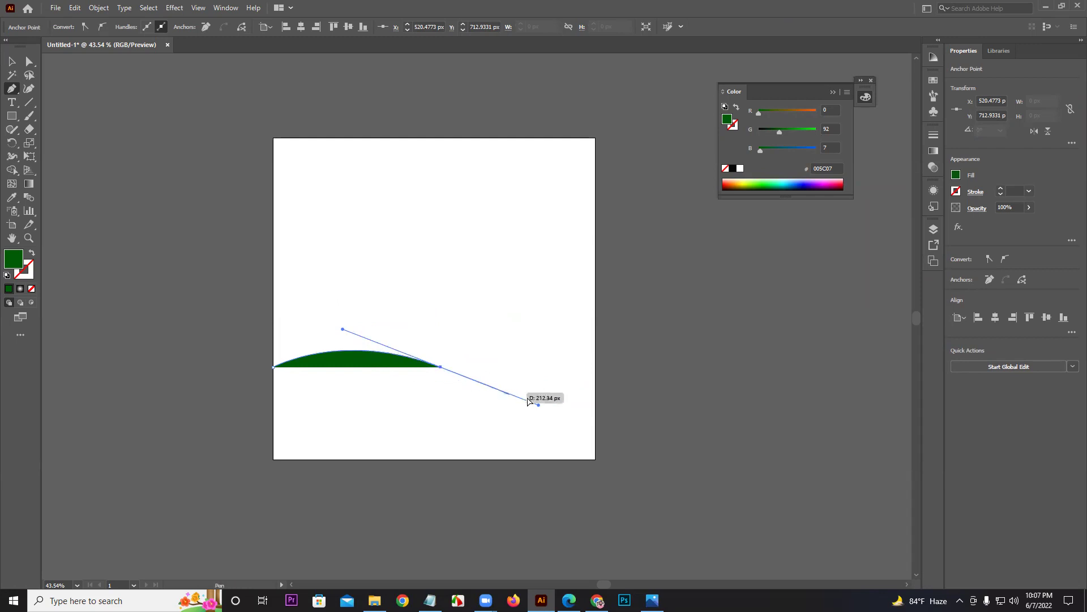
mouse_move(539, 406)
left_mouse_down()
mouse_move(537, 297)
mouse_move(522, 403)
mouse_move(449, 420)
mouse_move(491, 423)
mouse_move(509, 406)
mouse_move(515, 291)
mouse_move(444, 256)
mouse_move(357, 247)
mouse_move(352, 265)
mouse_move(360, 248)
mouse_move(411, 270)
mouse_move(544, 369)
mouse_move(548, 421)
mouse_move(550, 403)
left_mouse_up()
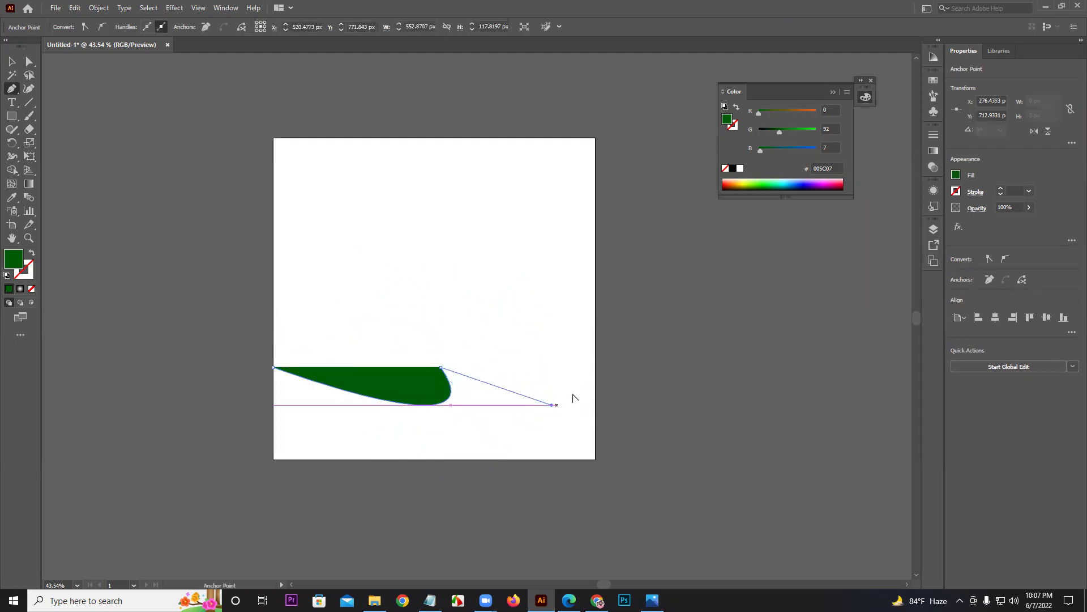
left_click(594, 315)
left_click_drag(352, 266, 298, 347)
left_click(273, 367)
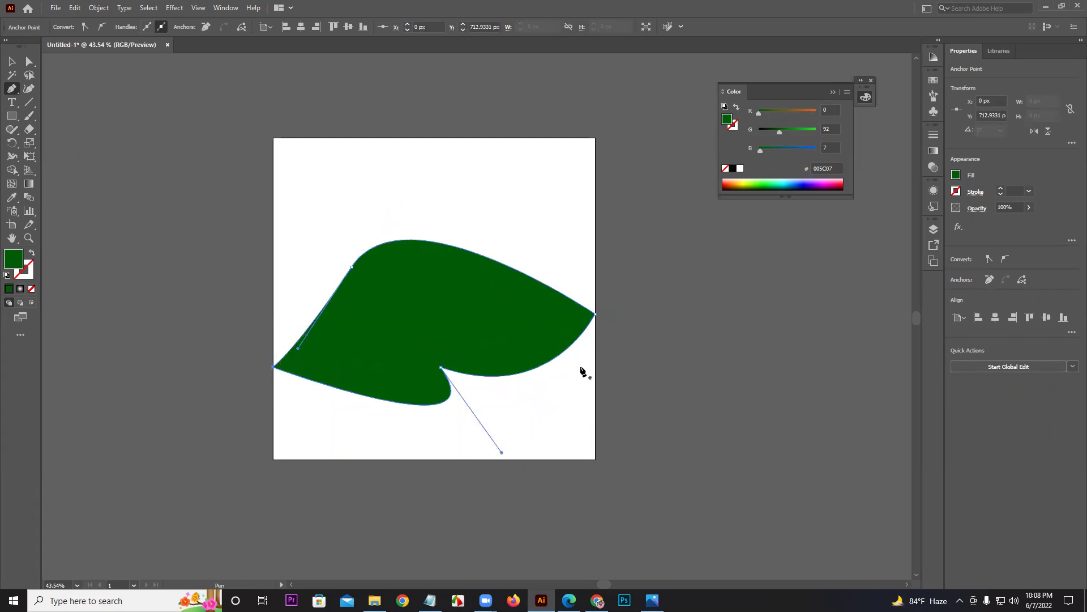
key("ctrl+z")
key("ctrl+z")
key("ctrl+z")
key("ctrl+z")
key("ctrl+z")
left_click(371, 240)
left_click_drag(494, 306, 509, 406)
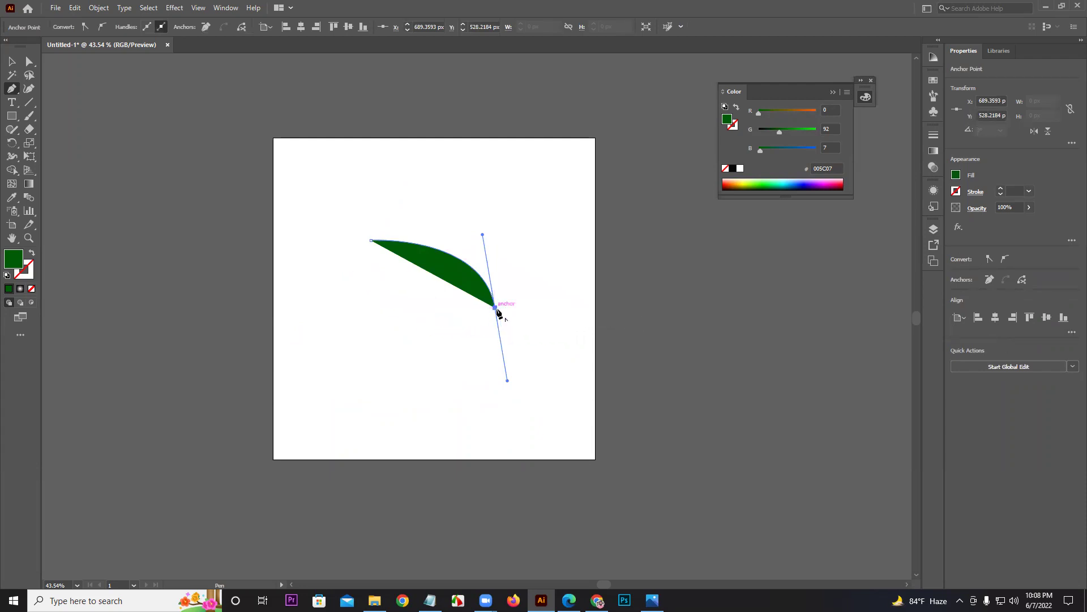
left_click_drag(497, 311, 505, 377)
left_click(506, 373)
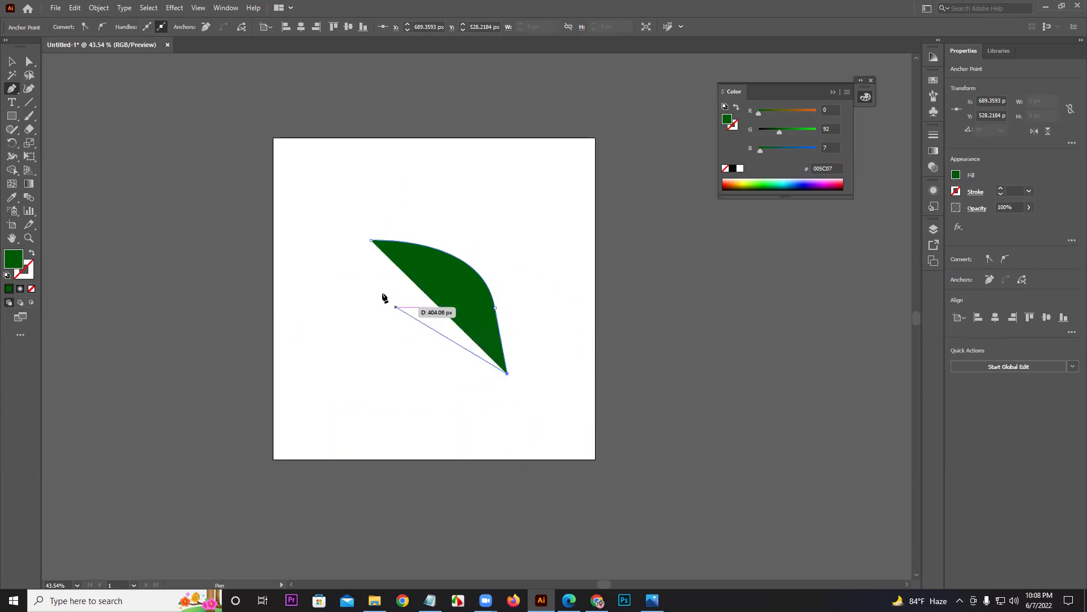
left_click(372, 242)
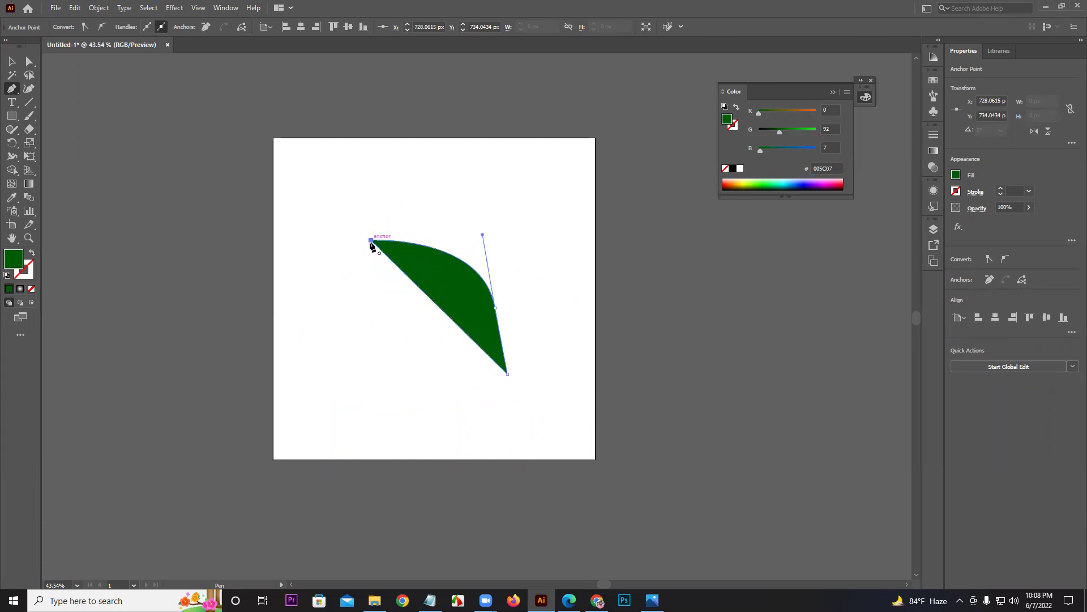
key("Delete")
key("Delete")
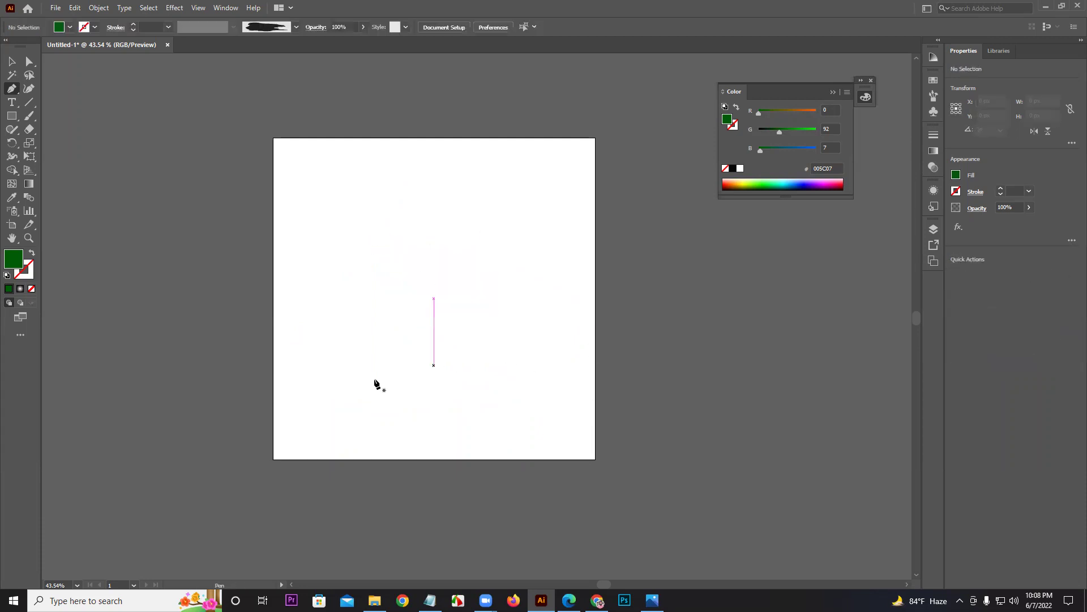
Step: Pen a closed wavy shape spanning the artboard's left edge, right edge and bottom corners
left_click(274, 372)
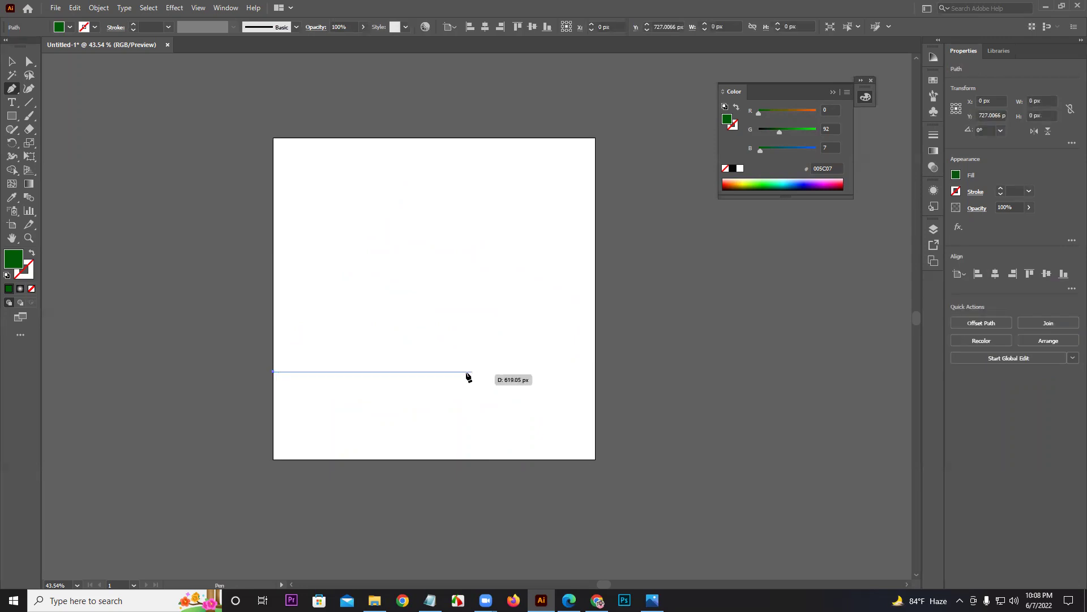
left_click_drag(447, 371, 530, 413)
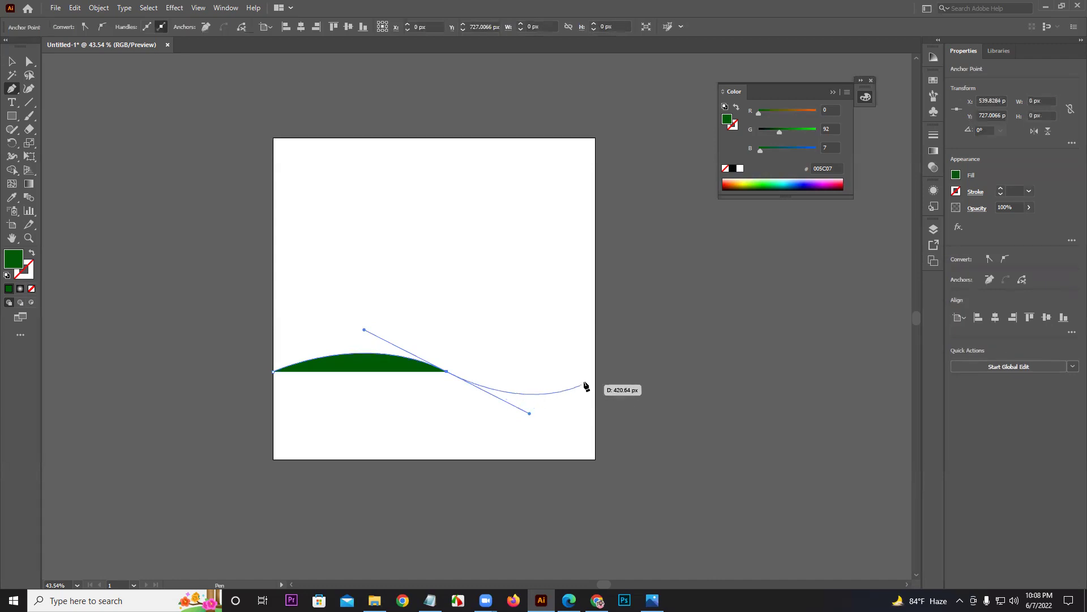
left_click(595, 363)
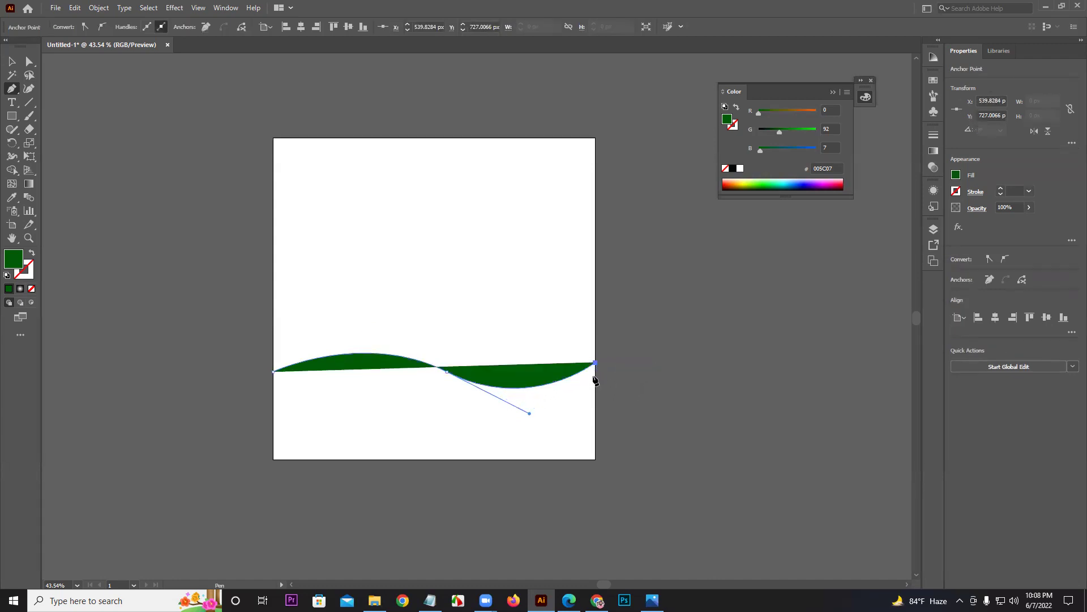
left_click(595, 458)
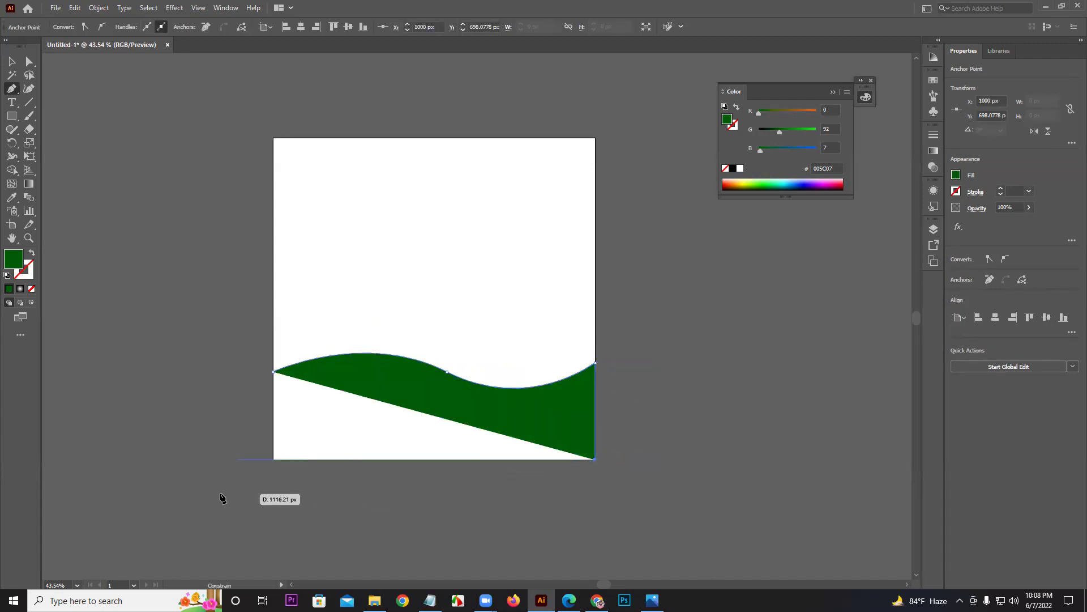
left_click(273, 459)
left_click(274, 372)
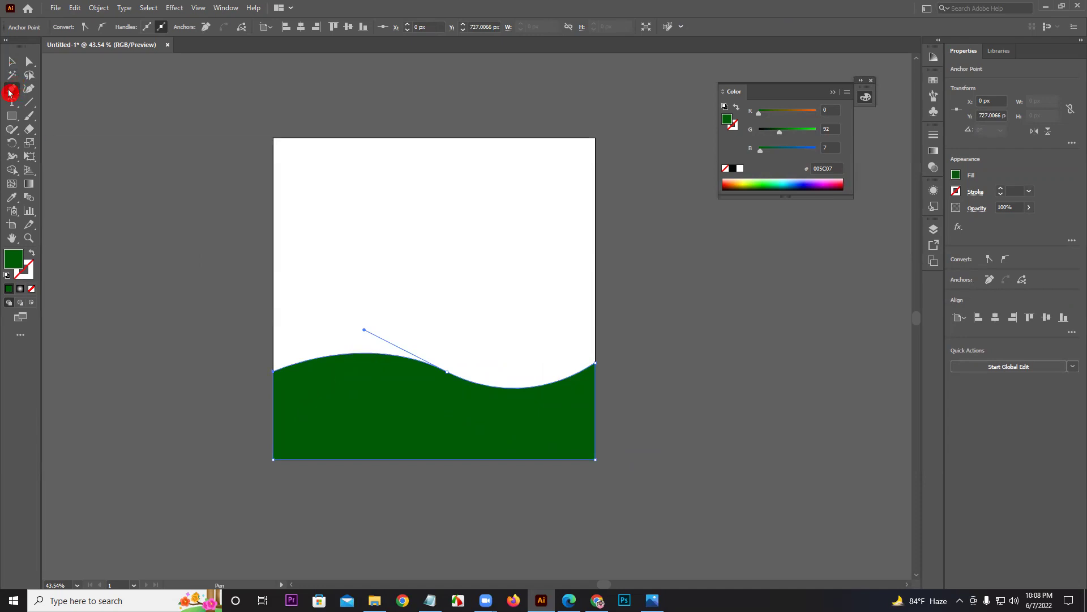
Step: Draw a 284.99 px green square above the wave with the Rectangle tool
left_click_drag(11, 88, 50, 105)
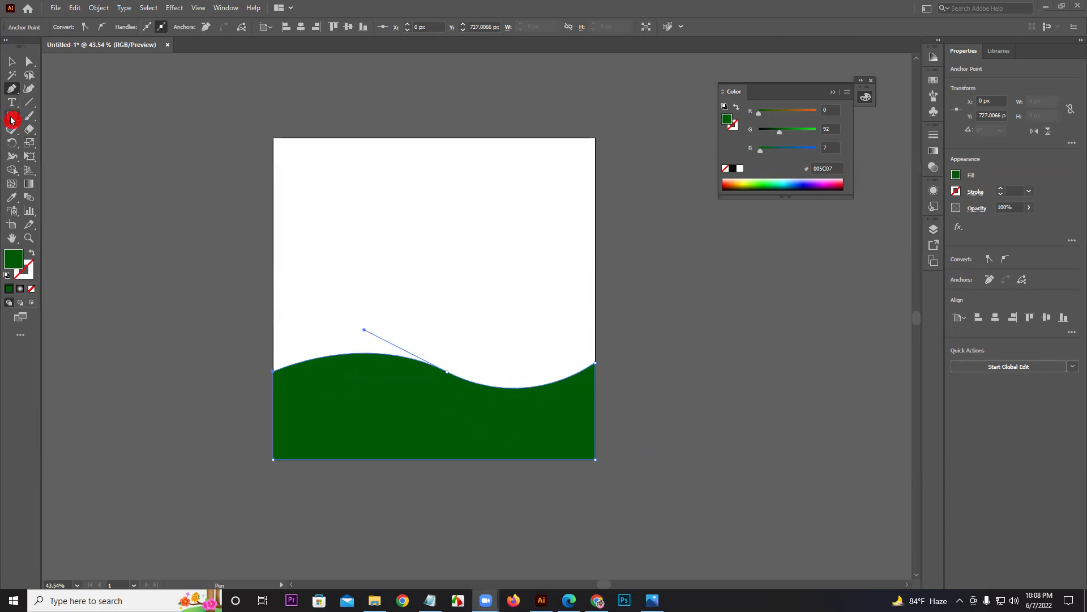
left_click(11, 115)
left_click_drag(389, 179, 481, 271)
Step: Zoom in on the green square and select it with Direct Selection
left_click(16, 62)
left_click(413, 173)
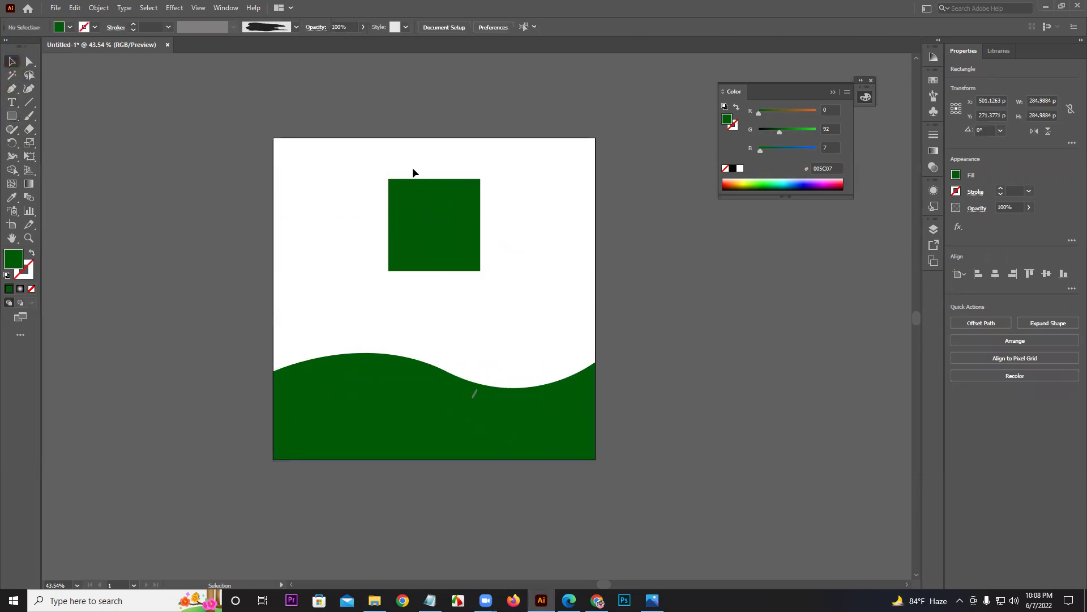
key("z")
left_click_drag(427, 177, 467, 207)
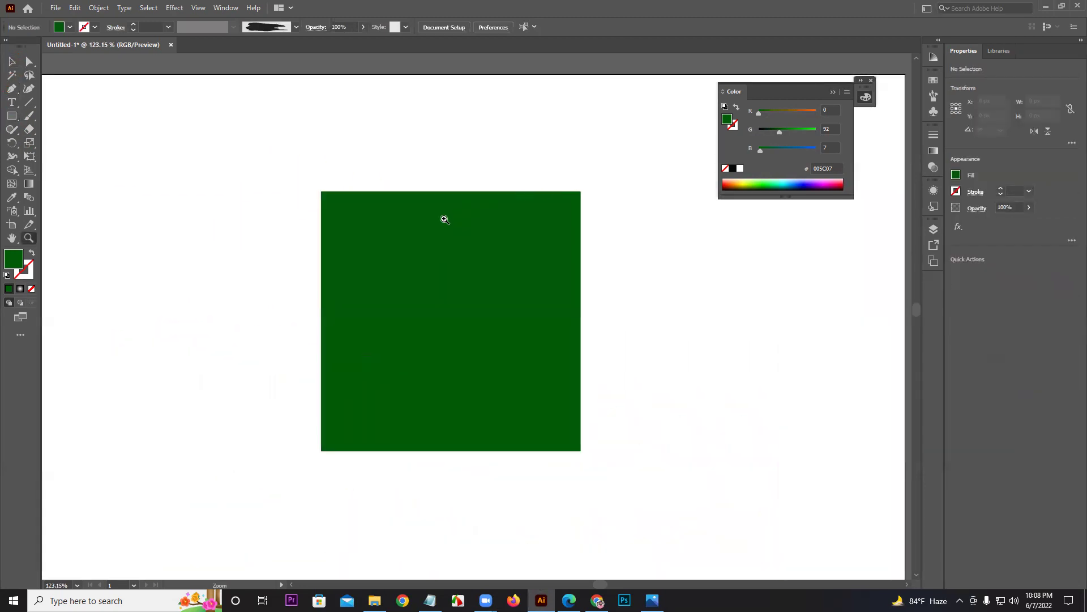
key("a")
left_click(418, 231)
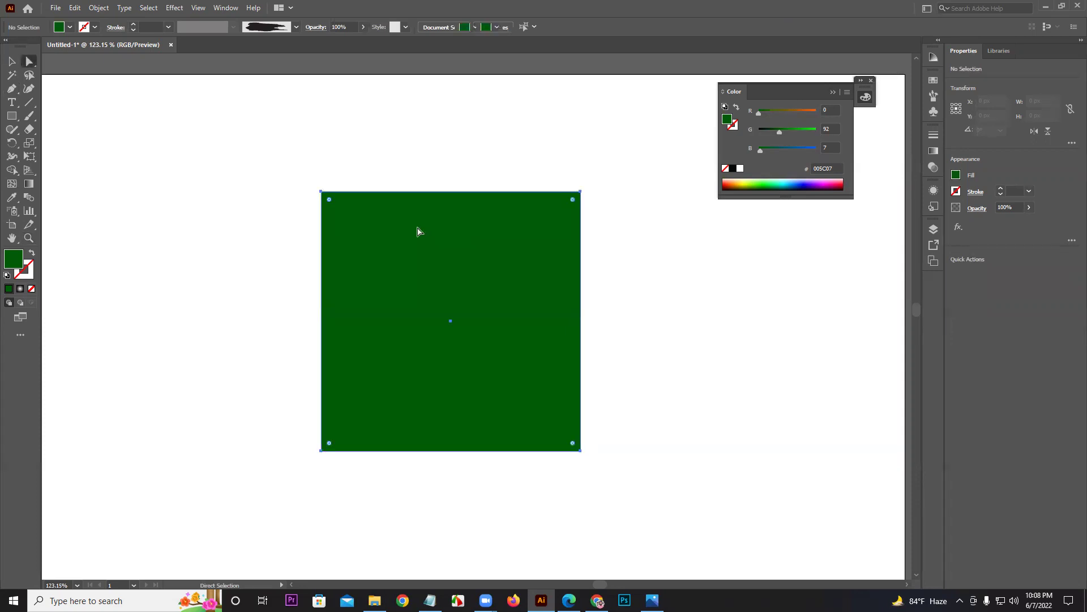
left_click(321, 192)
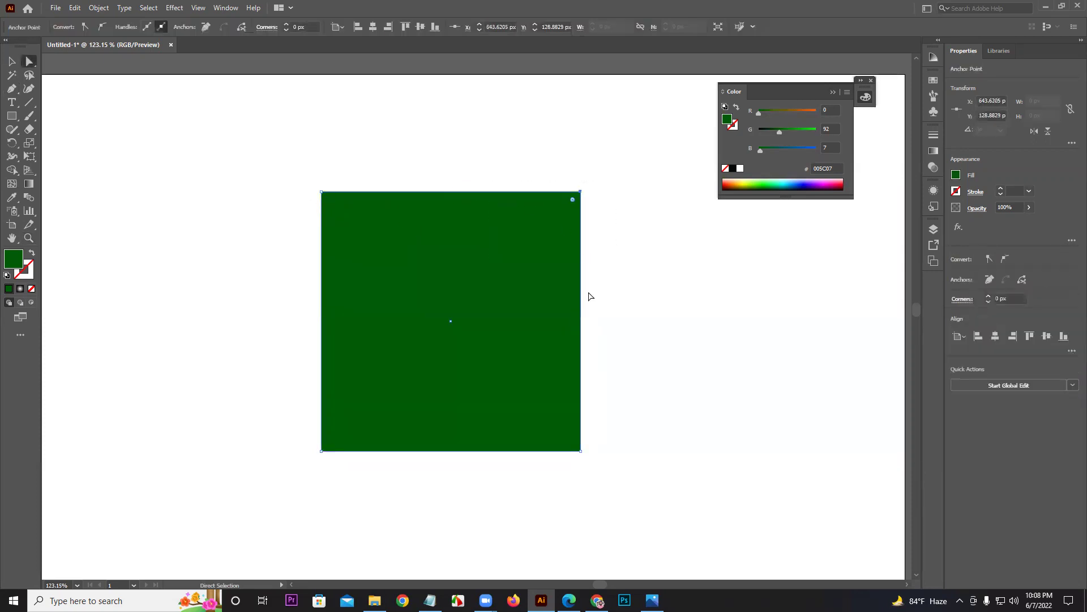
left_click_drag(304, 427, 350, 469)
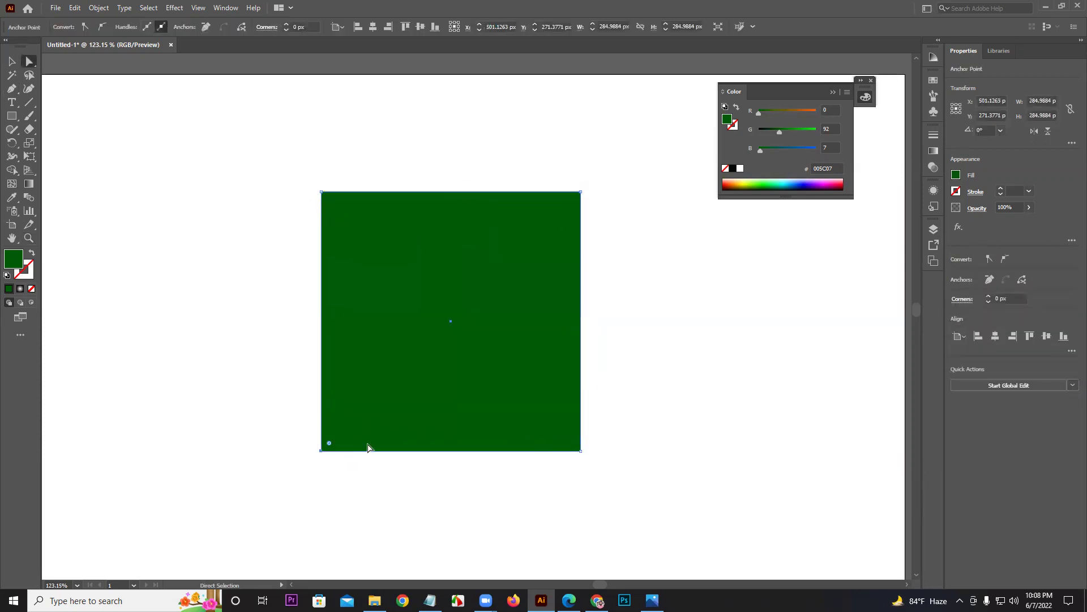
left_click(271, 371)
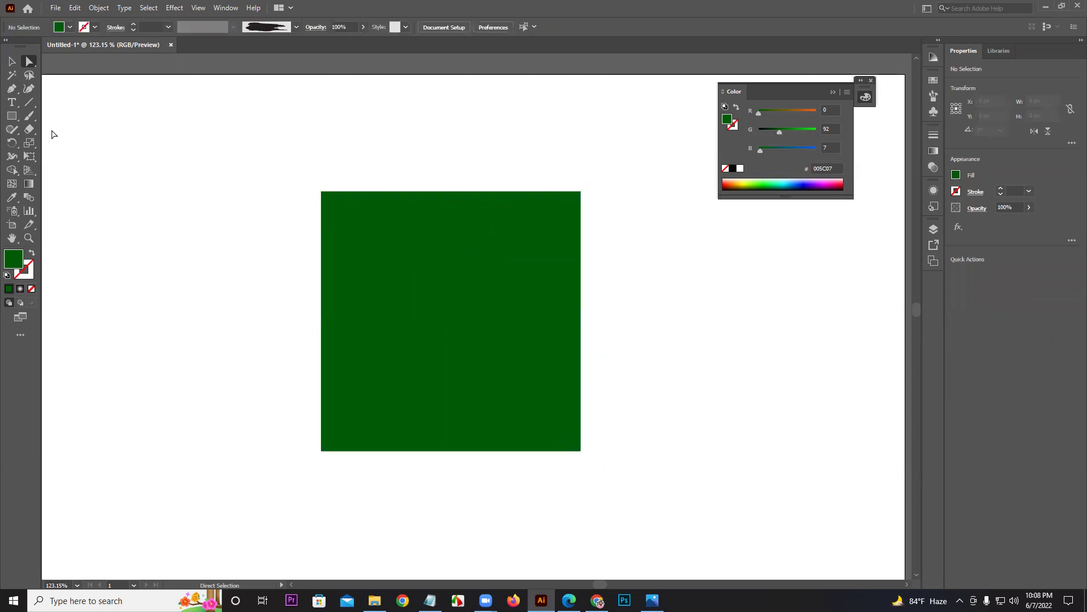
left_click(317, 209)
Step: Add an anchor point at the middle of the square's top edge
left_click_drag(12, 88, 50, 104)
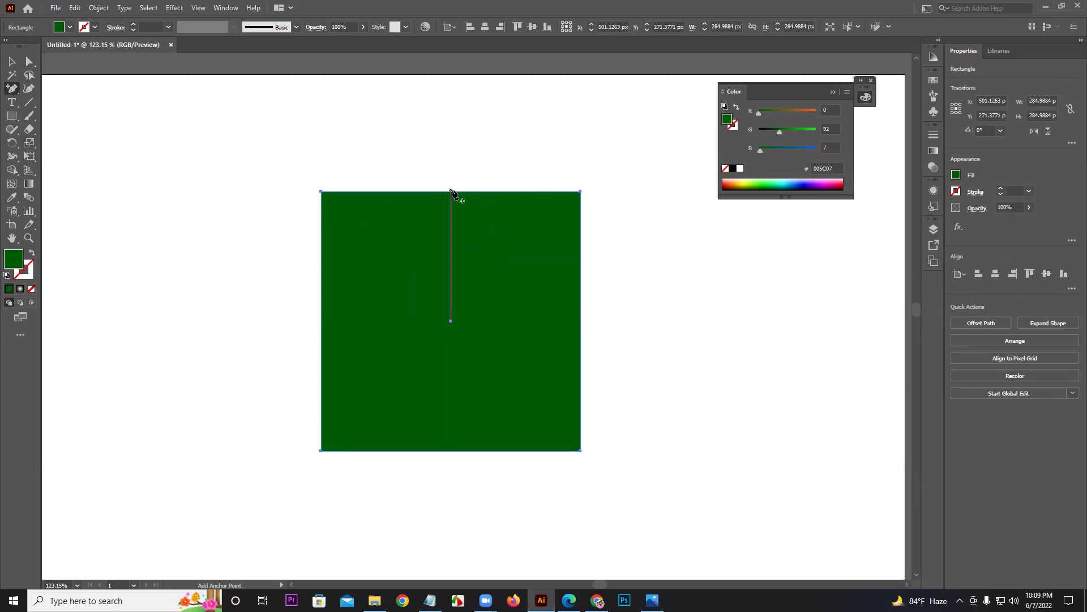
left_click(451, 192)
left_click(619, 316)
left_click(451, 192)
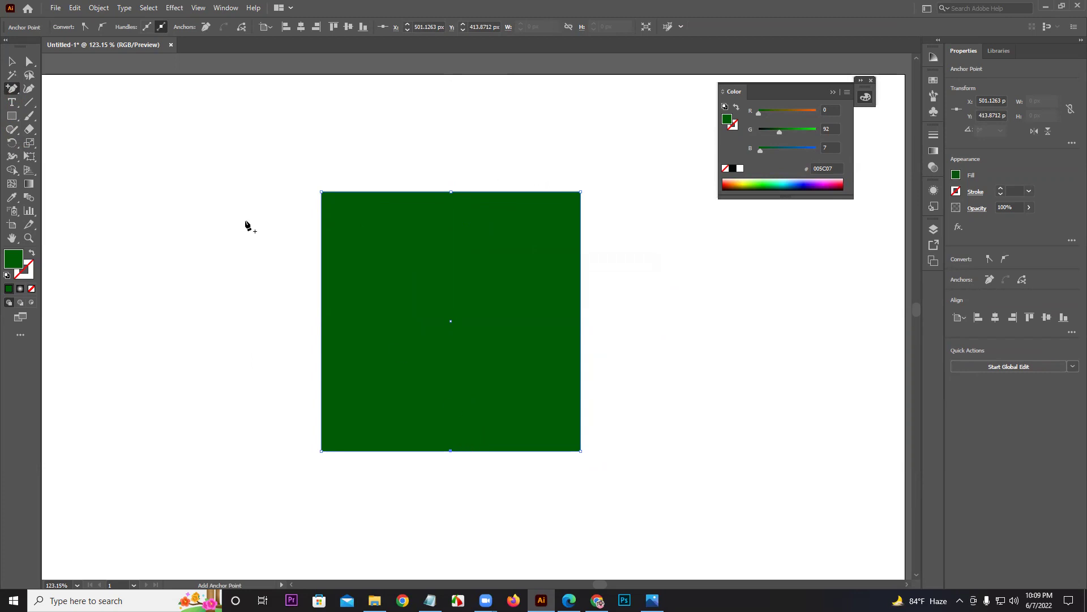
Step: Delete the bottom-left and bottom-right corner anchors to form a downward triangle
left_click_drag(10, 97, 56, 122)
left_click(321, 450)
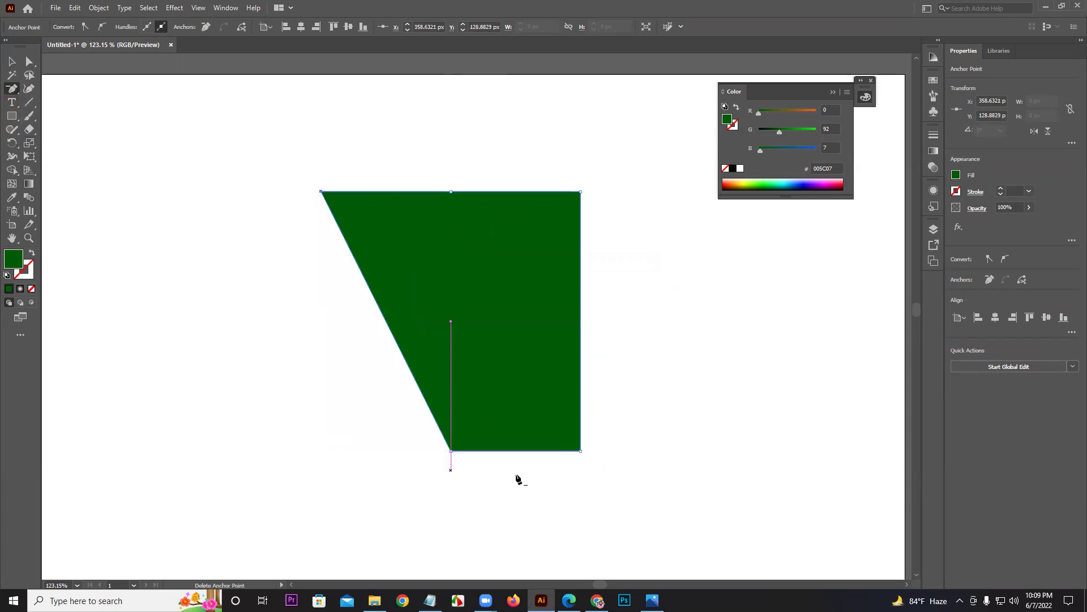
left_click(581, 451)
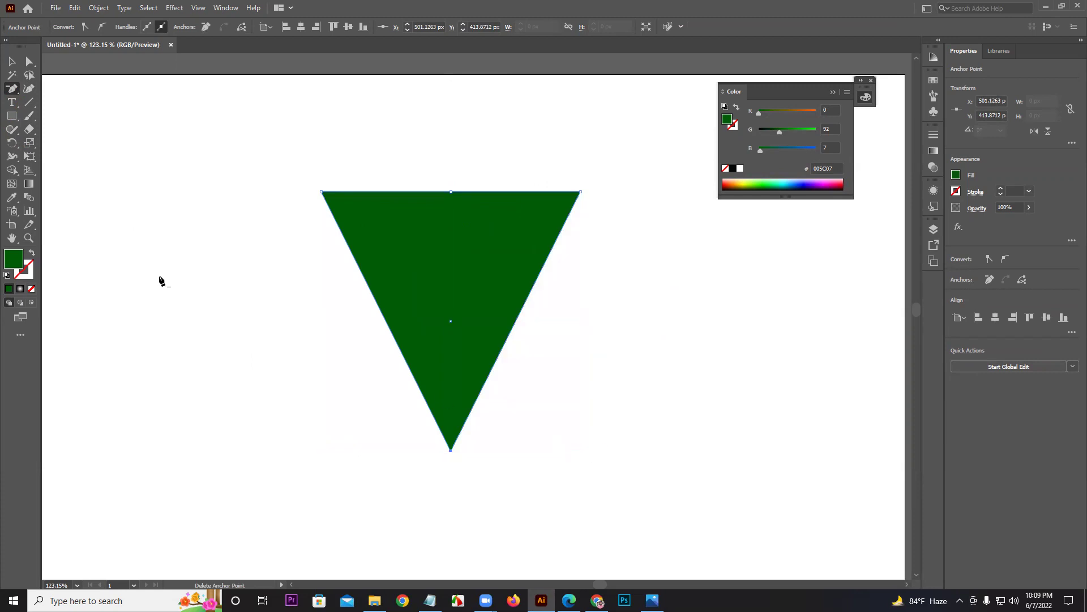
Step: Curve the triangle's top-left and top-right corners with the Anchor Point tool into a heart
left_click_drag(10, 95, 29, 105)
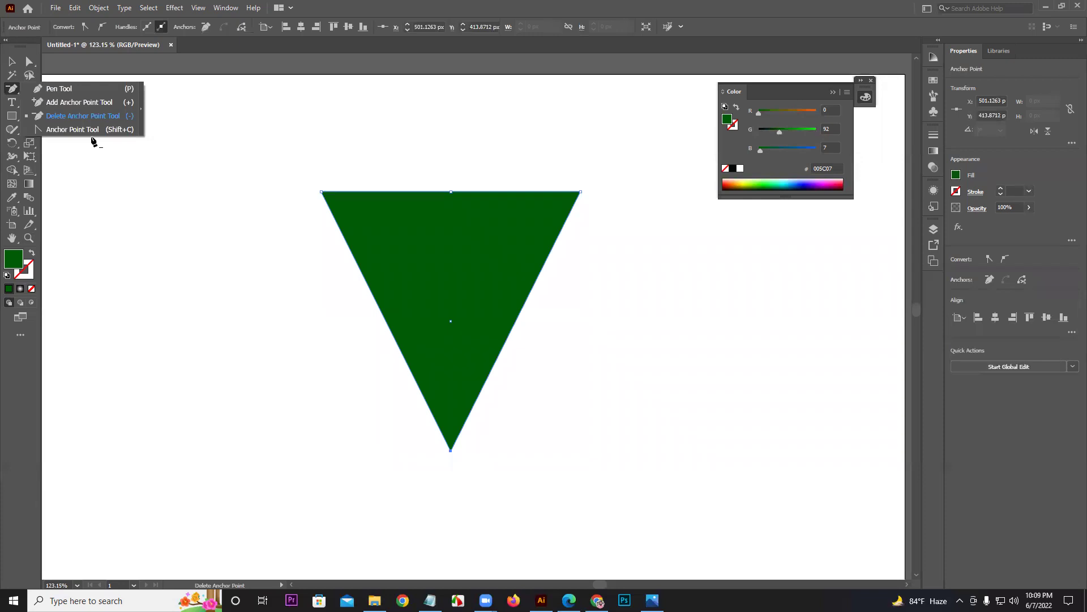
left_click(78, 130)
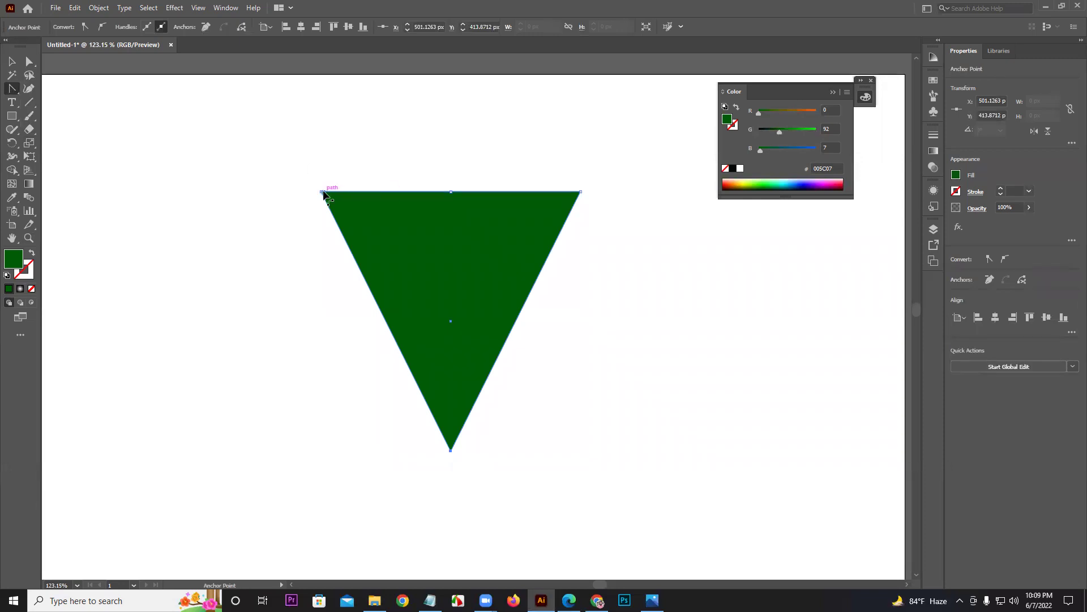
left_click_drag(321, 192, 321, 74)
left_click_drag(581, 194, 595, 309)
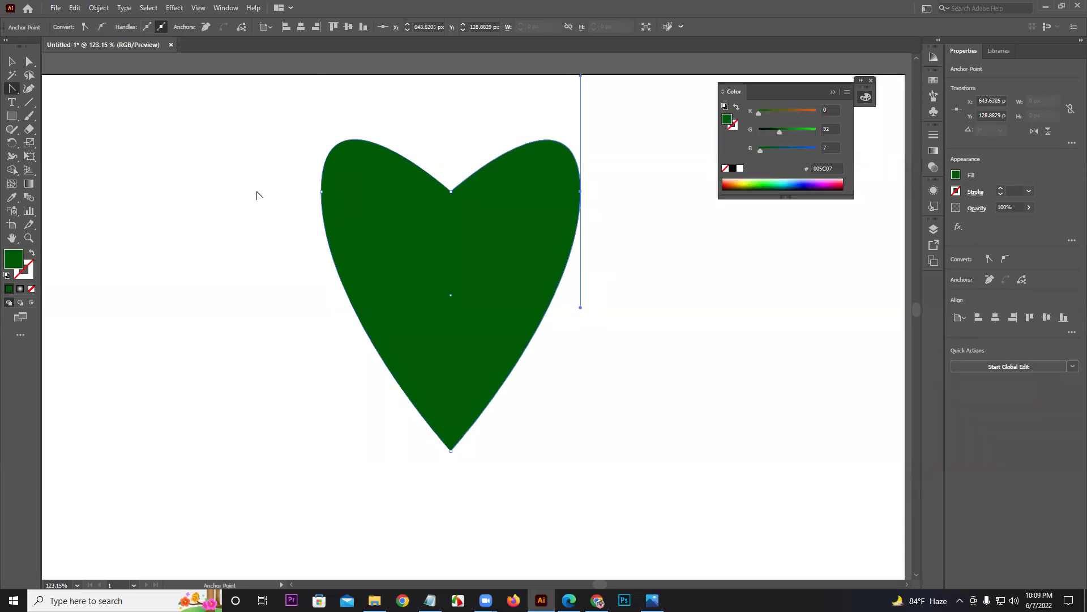
left_click(321, 192)
left_click_drag(321, 192, 312, 73)
Step: Round off the heart's bottom tip into a broad leaf shape with Direct Selection
left_click(9, 67)
left_click(264, 332)
left_click(419, 375)
key("a")
left_click_drag(524, 492, 400, 136)
left_click(401, 136)
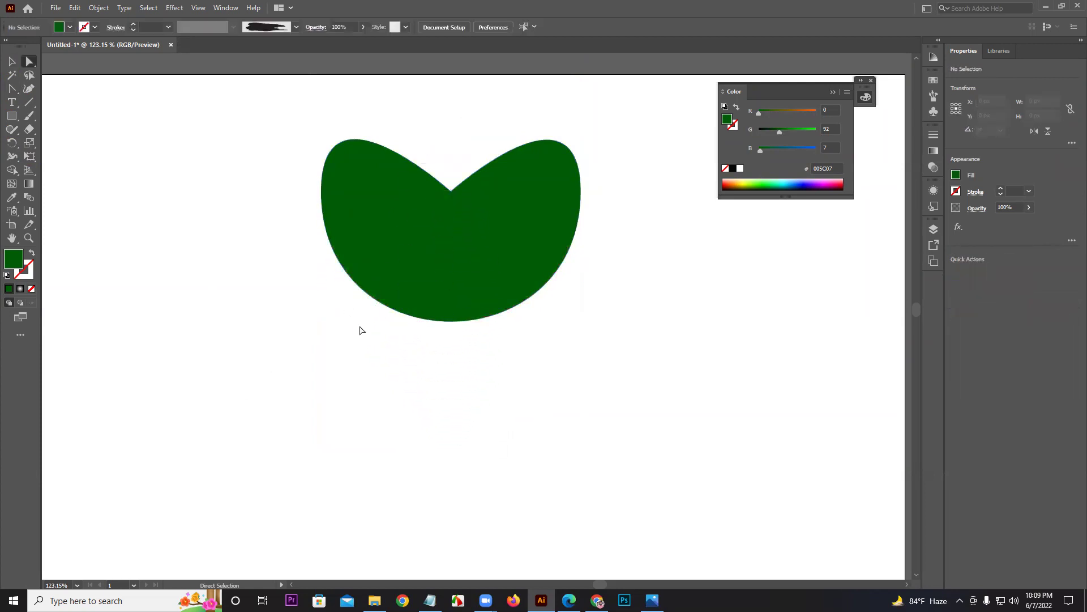
Step: Zoom out to the whole artboard, select all shapes and delete them
key("z")
left_click_drag(413, 328, 348, 371)
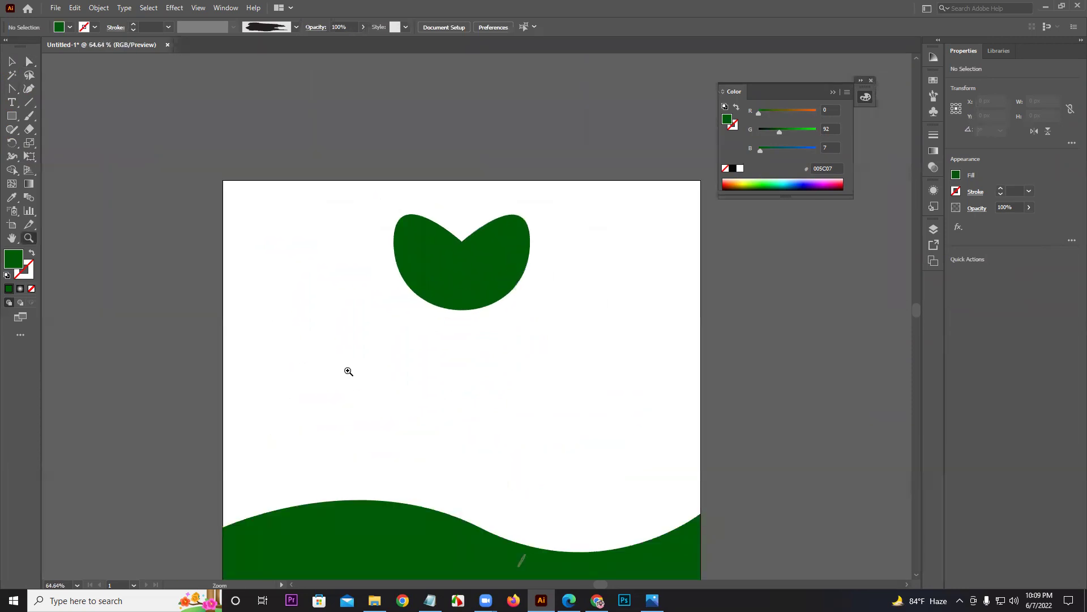
key("ctrl+a")
key("Delete")
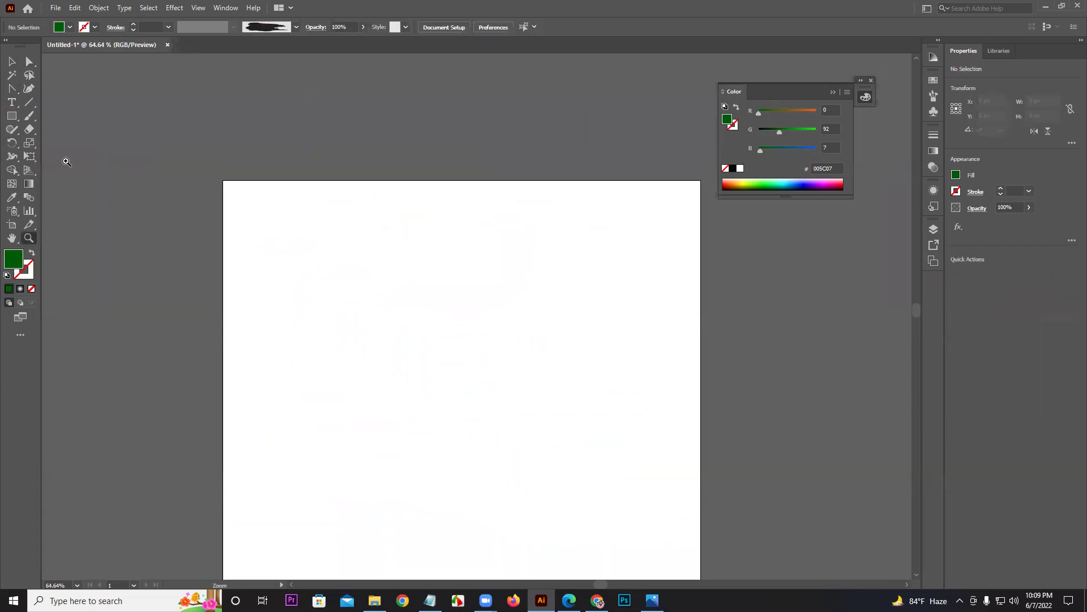
left_click(12, 61)
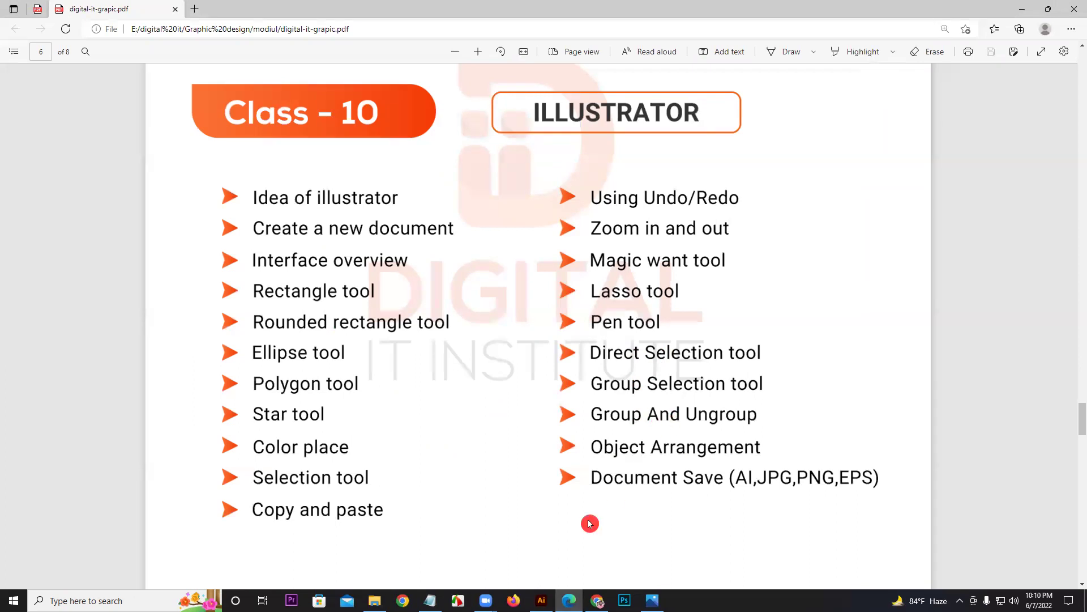
left_click(541, 600)
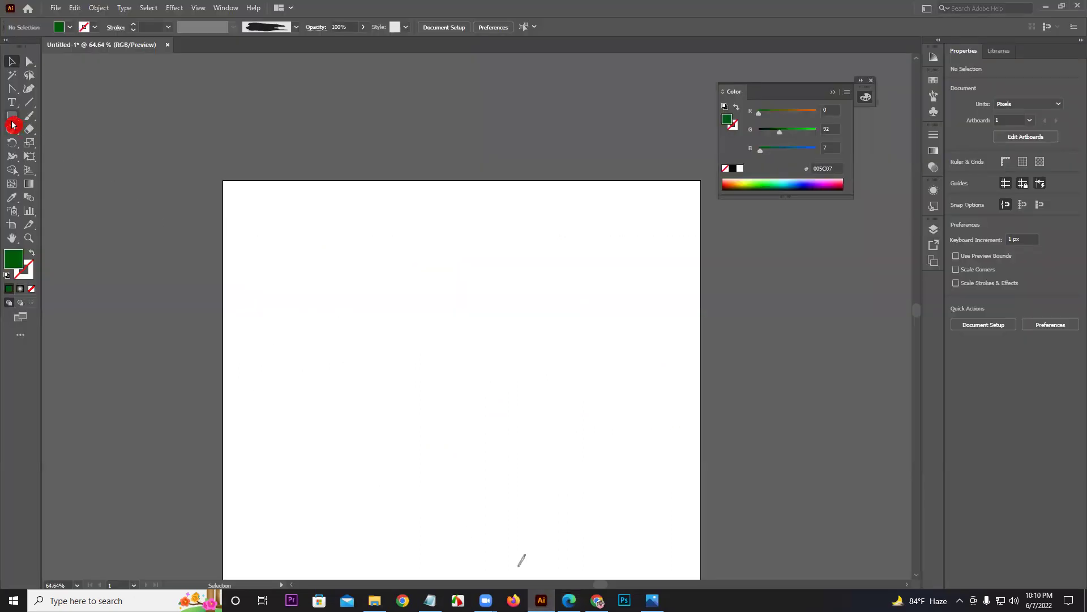
left_click_drag(281, 256, 646, 441)
left_click(12, 61)
mouse_move(403, 341)
left_mouse_down()
mouse_move(405, 294)
mouse_move(404, 321)
left_mouse_up()
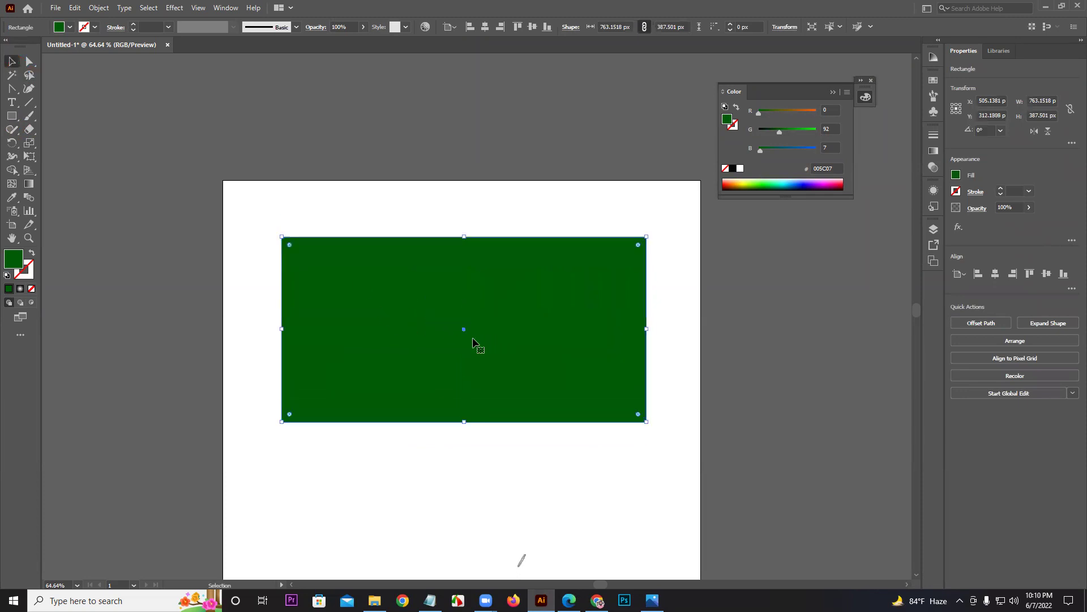
left_click(28, 61)
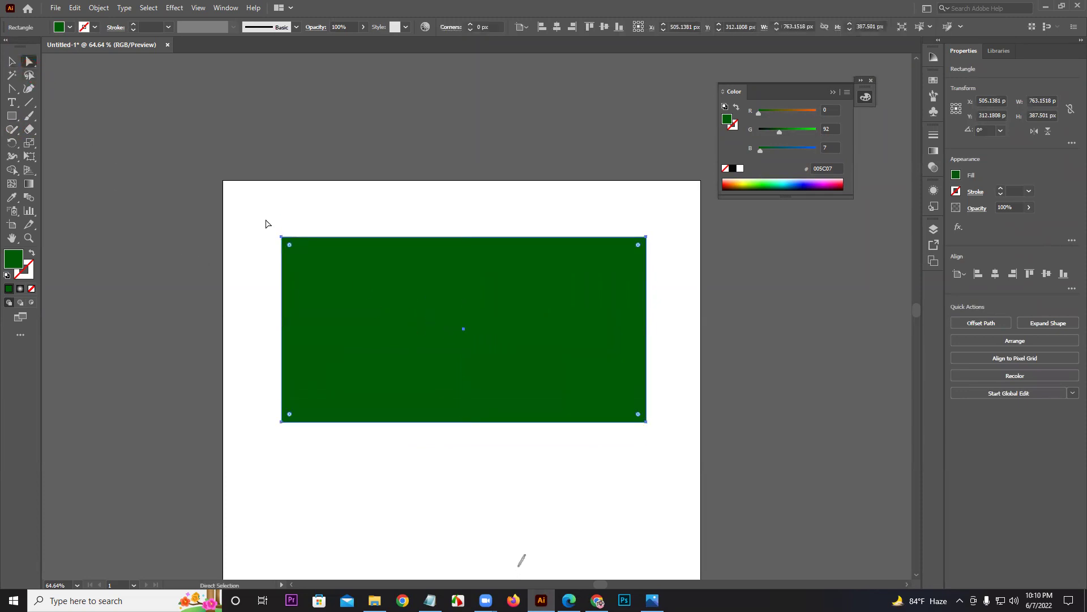
left_click_drag(315, 256, 482, 311)
left_click(332, 223)
left_click_drag(666, 255, 525, 176)
left_click_drag(483, 313, 525, 354)
left_click(287, 319)
left_click_drag(287, 319, 558, 503)
left_click_drag(225, 338, 561, 533)
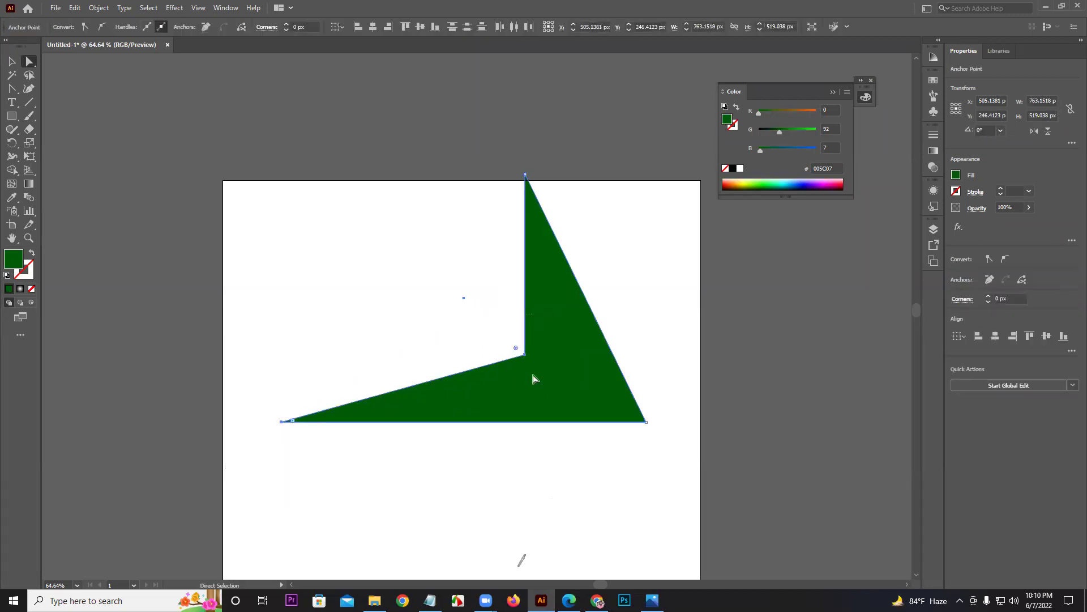
left_click_drag(525, 358, 558, 386)
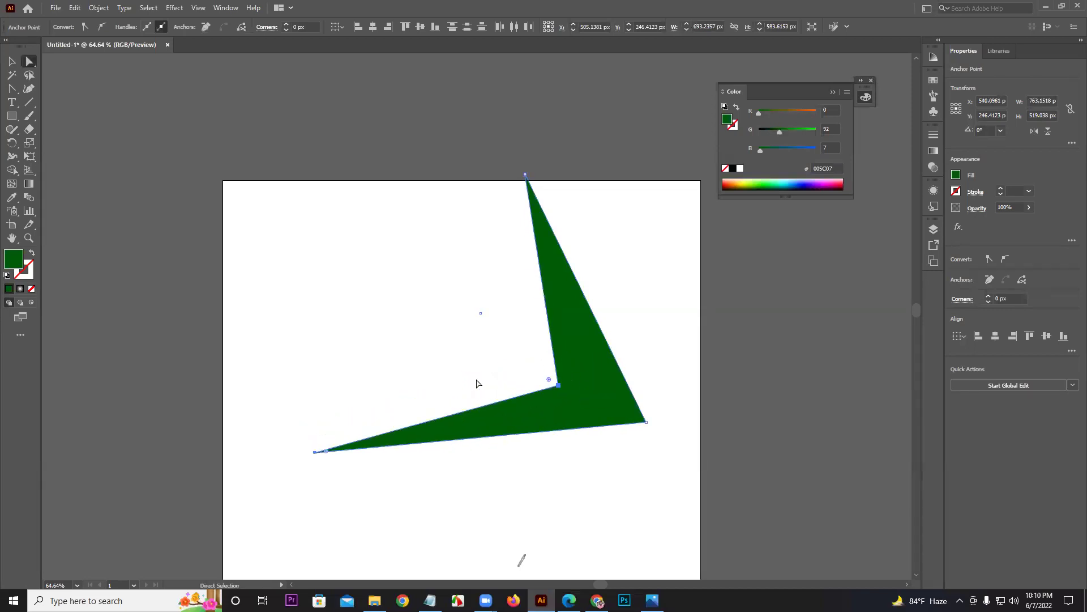
left_click(464, 378)
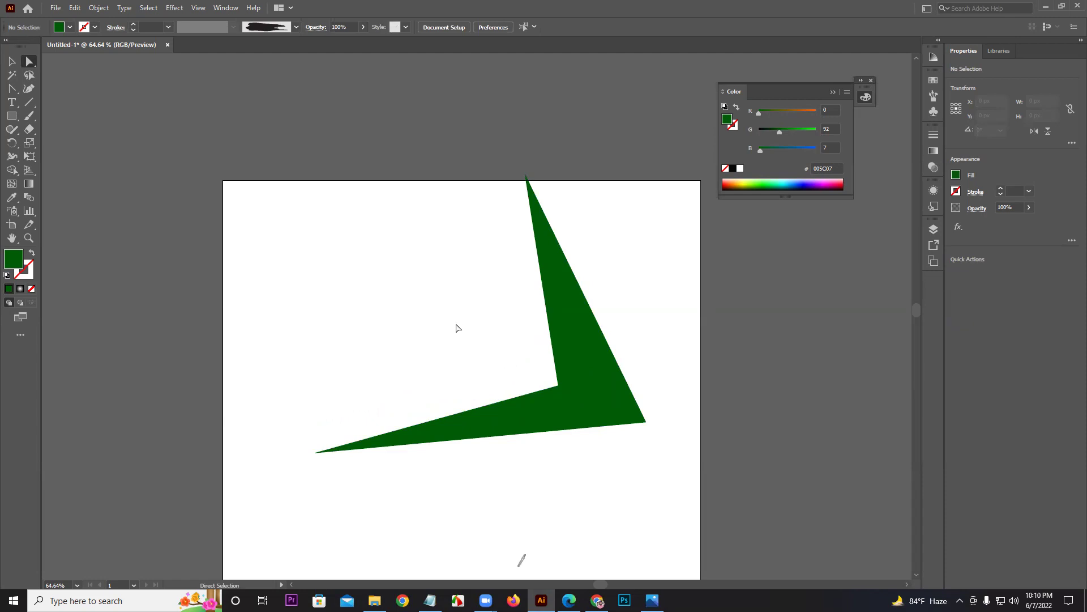
key("ctrl+a")
Step: Delete the leftover green shape and draw a small green rectangle
key("Delete")
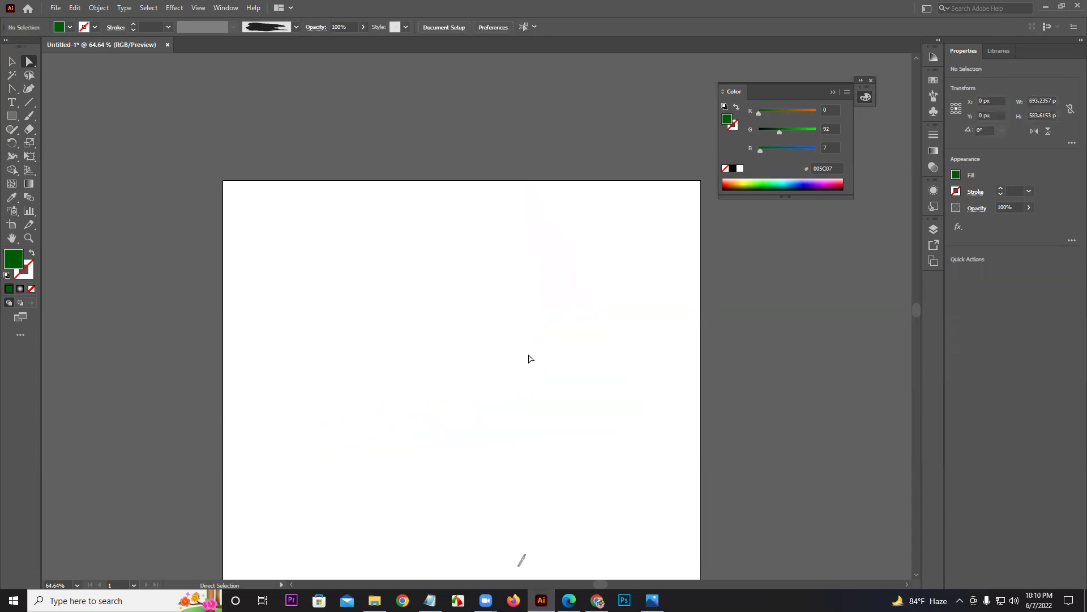
key("m")
mouse_move(365, 265)
left_mouse_down()
mouse_move(419, 349)
mouse_move(381, 341)
mouse_move(483, 342)
mouse_move(456, 345)
left_mouse_up()
left_click(8, 60)
left_click(192, 255)
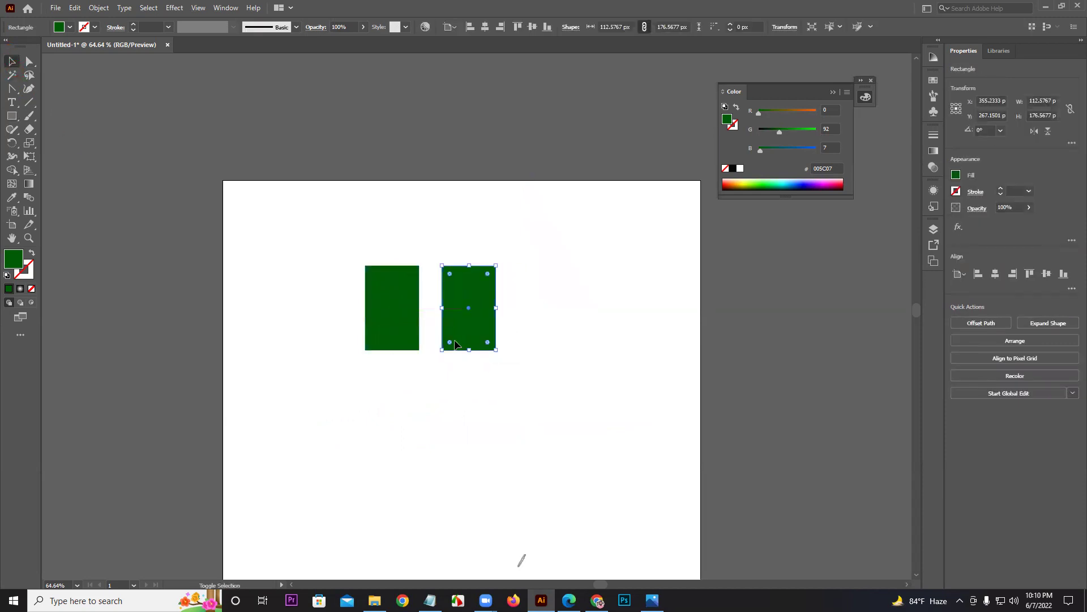
Step: Repeat the offset copy to make a row of five, then Alt-drag a second row below
key("ctrl+d")
key("ctrl+d")
key("ctrl+d")
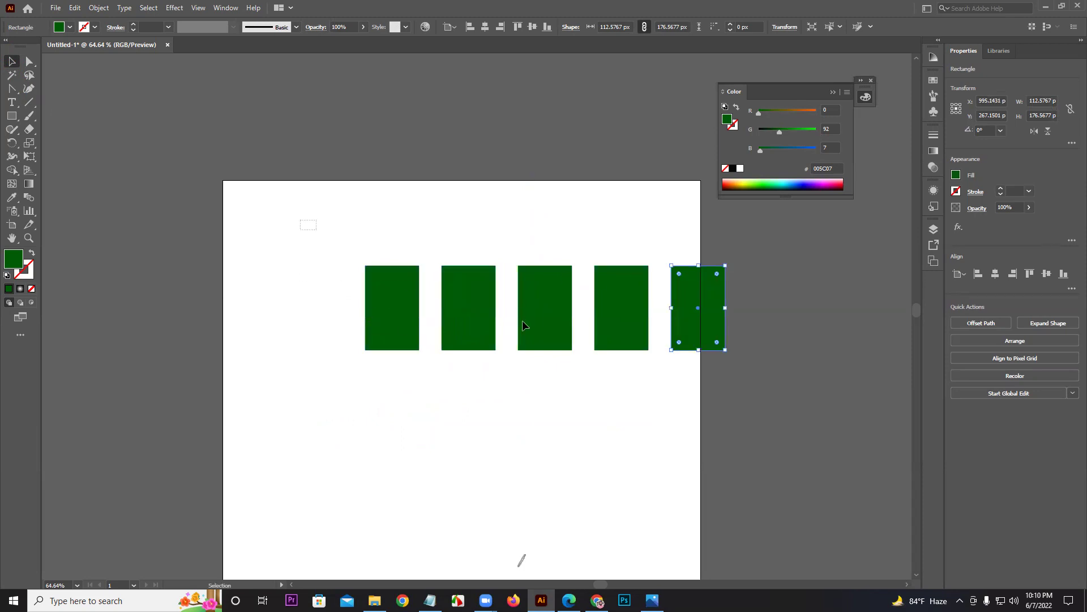
key("ctrl+a")
left_click_drag(681, 335, 620, 405)
Step: Group all ten rectangles and reposition the grid in the upper part of the artboard
left_click_drag(274, 194, 640, 448)
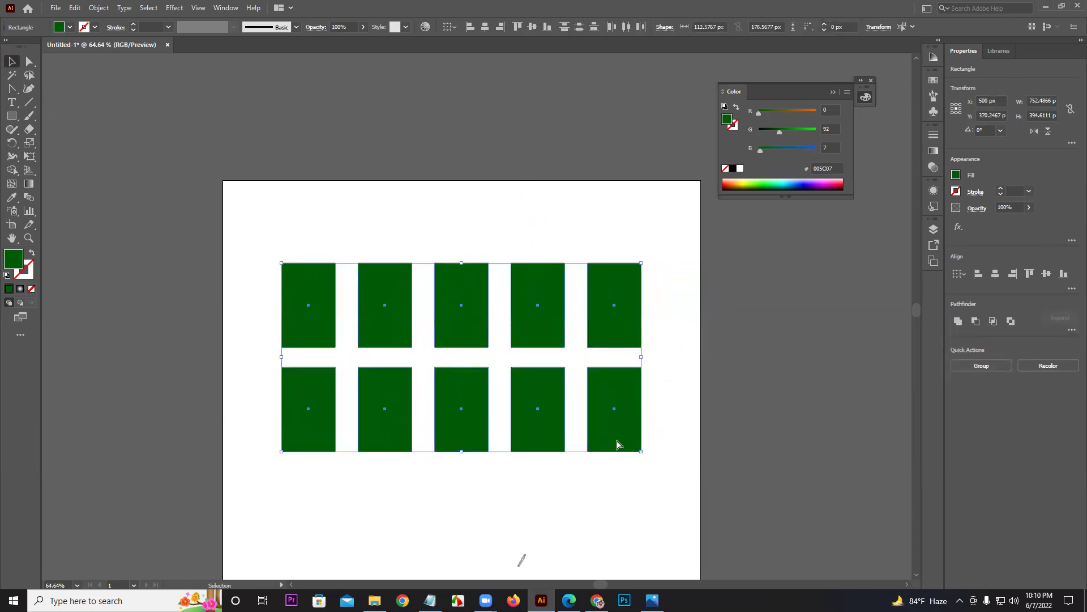
left_click(452, 231)
left_click_drag(478, 316, 445, 243)
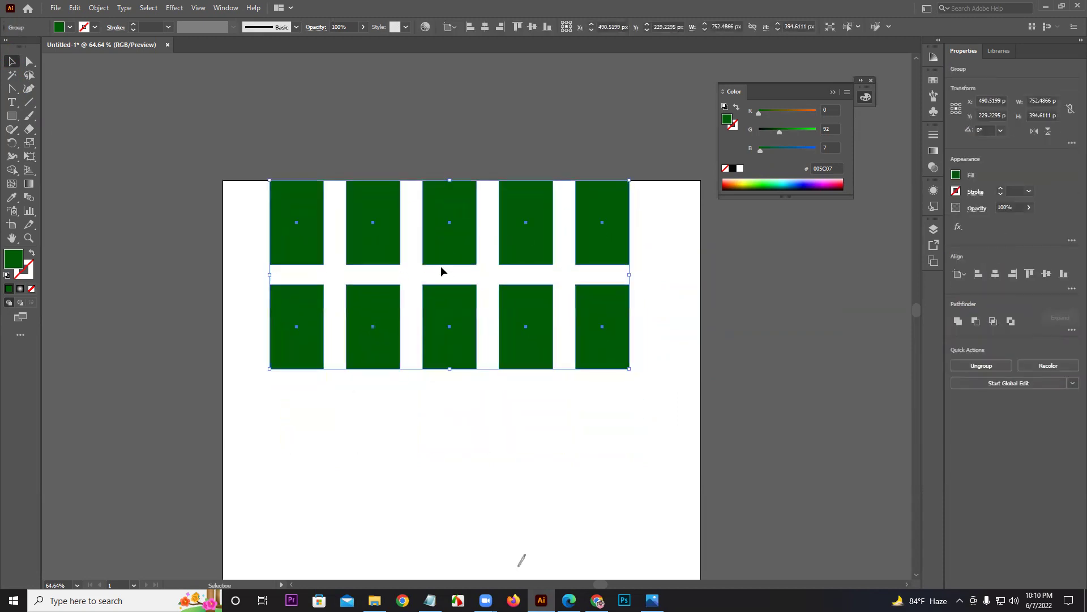
left_click(328, 163)
left_click(357, 240)
left_click_drag(303, 215, 276, 247)
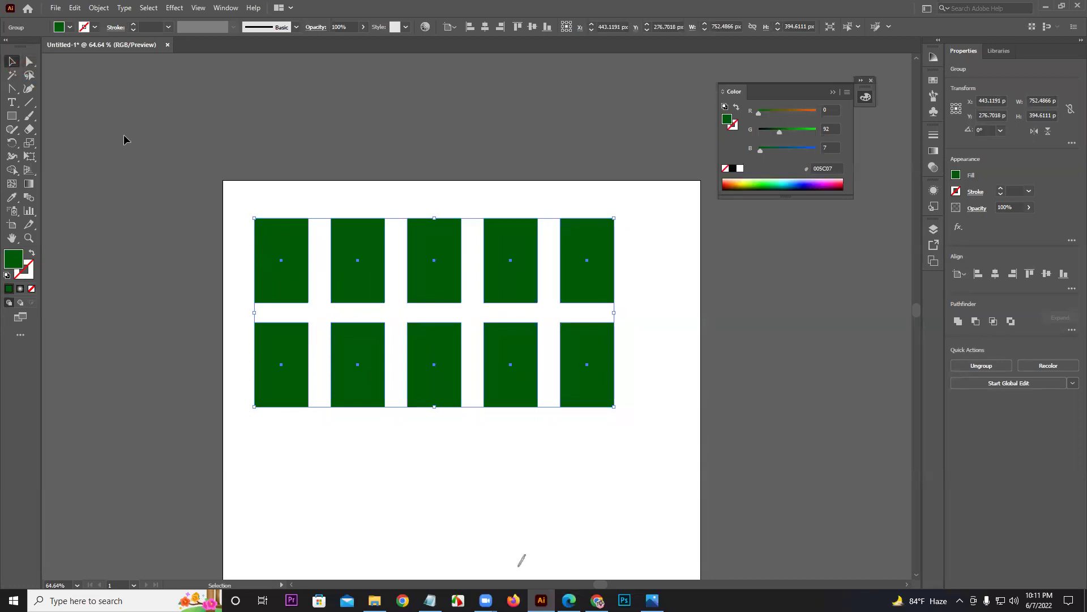
Step: Lift individual top-row rectangles out of the group with Group Selection, then undo
left_click(26, 67)
left_click_drag(270, 247, 253, 178)
key("ctrl+z")
left_click_drag(37, 69, 53, 78)
left_click(365, 238)
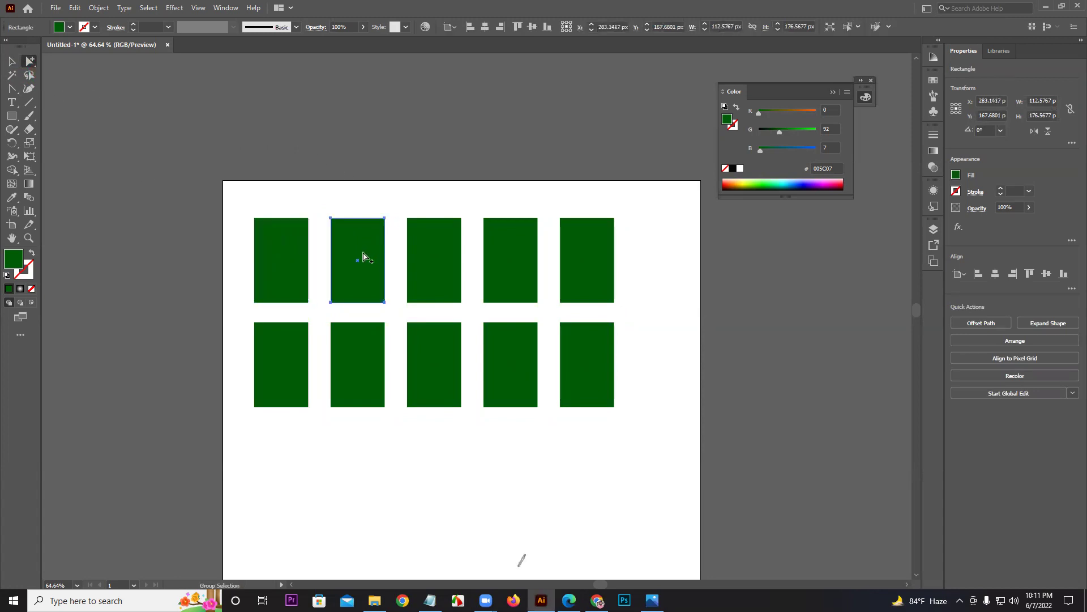
left_click_drag(364, 259, 352, 178)
left_click_drag(432, 255, 439, 197)
left_click_drag(483, 290, 505, 222)
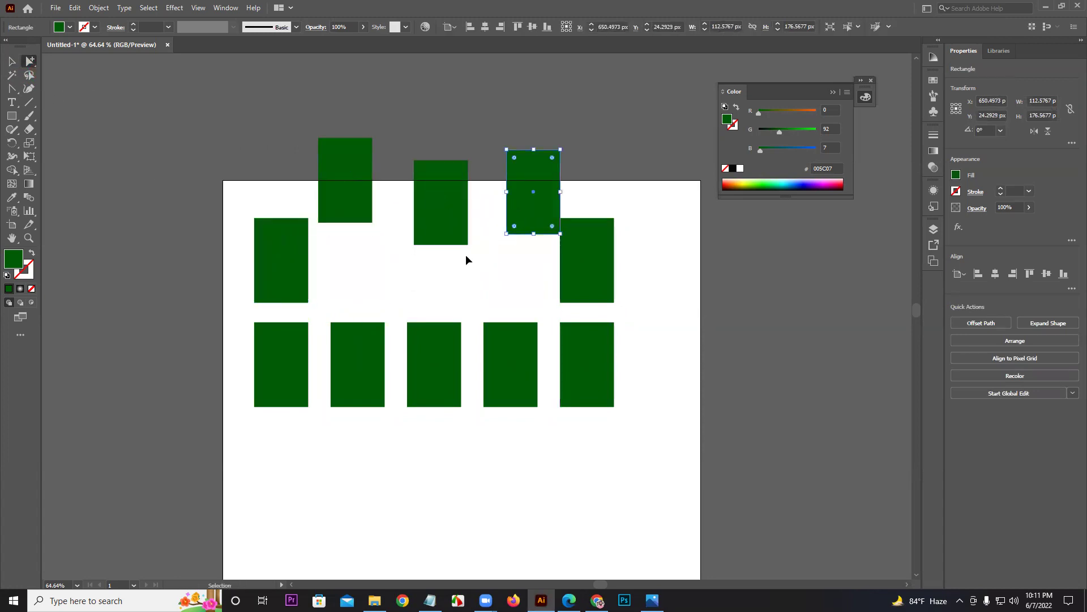
key("ctrl+z")
key("ctrl+z")
key("ctrl+z")
Step: Reposition the first, third, fourth and fifth top-row rectangles, then move the whole group down-right
left_click_drag(30, 60, 105, 69)
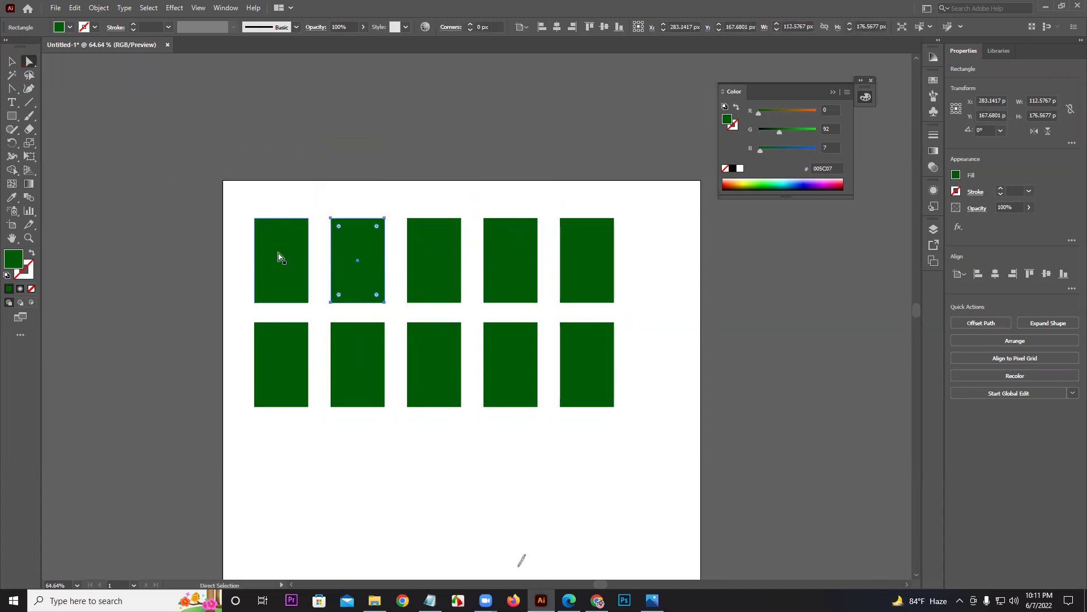
left_click_drag(281, 263, 249, 166)
left_click_drag(518, 232, 579, 172)
left_click_drag(592, 238, 643, 196)
left_click_drag(437, 262, 404, 241)
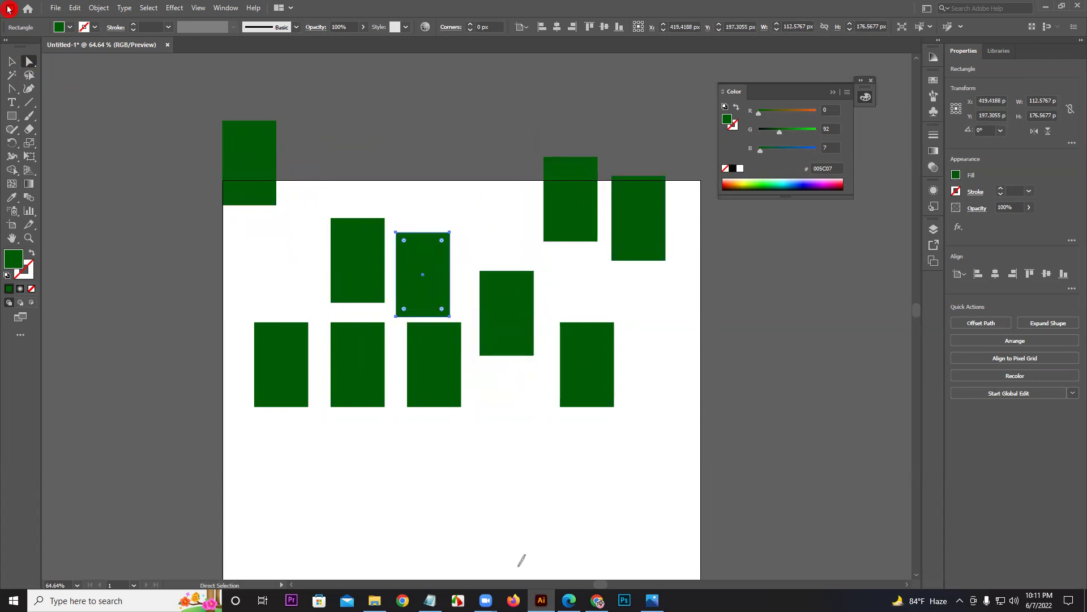
left_click(13, 61)
left_click_drag(237, 201, 247, 239)
Step: Ungroup from the right-click menu, then regroup all ten with Ctrl+G and nudge them down-left
right_click(248, 239)
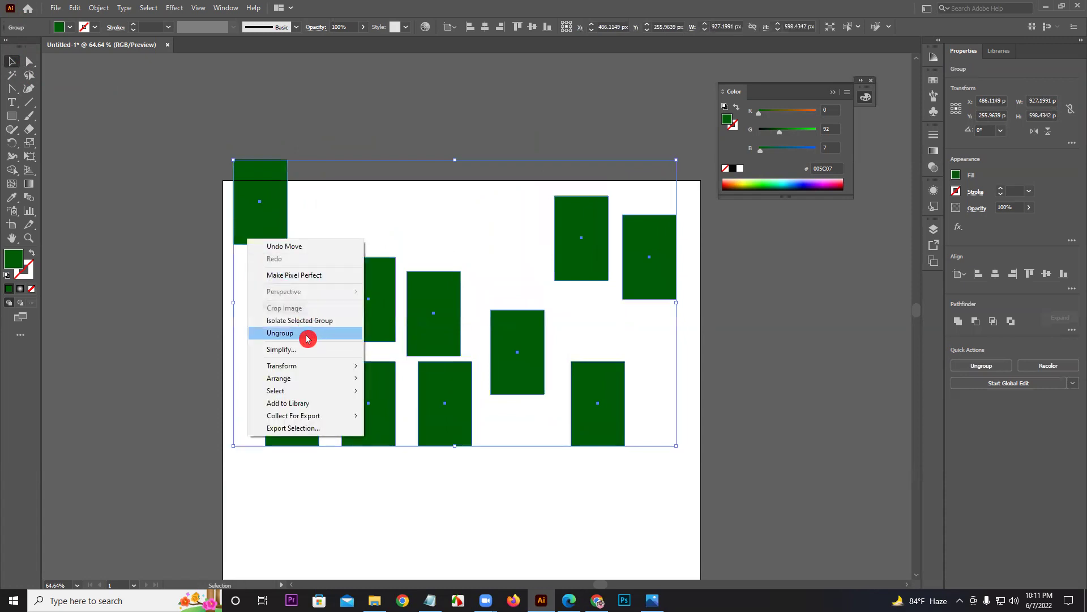
left_click(306, 338)
left_click(316, 212)
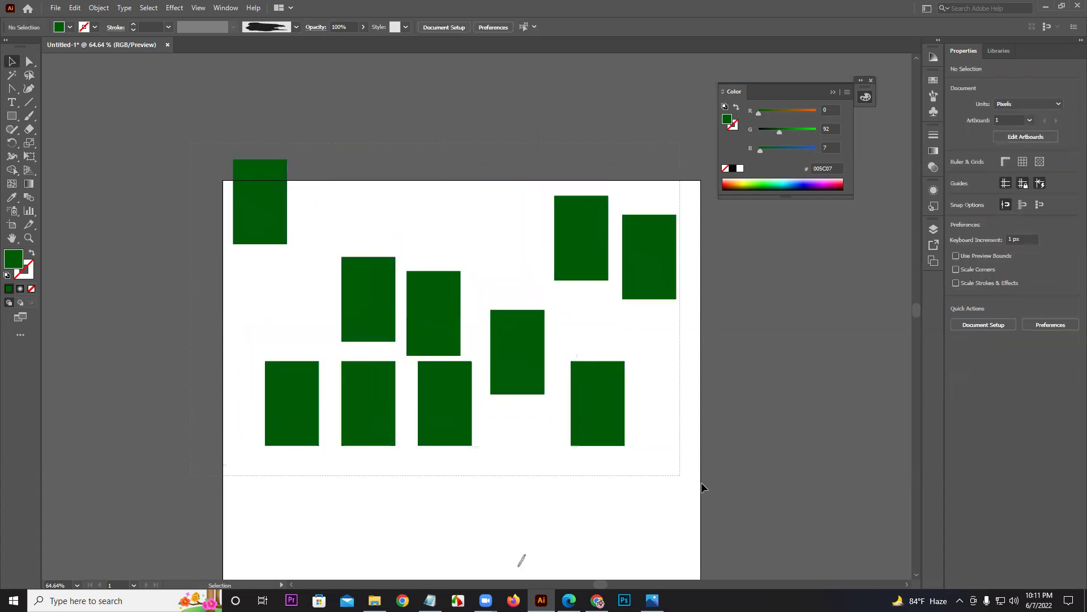
left_click_drag(702, 487, 709, 490)
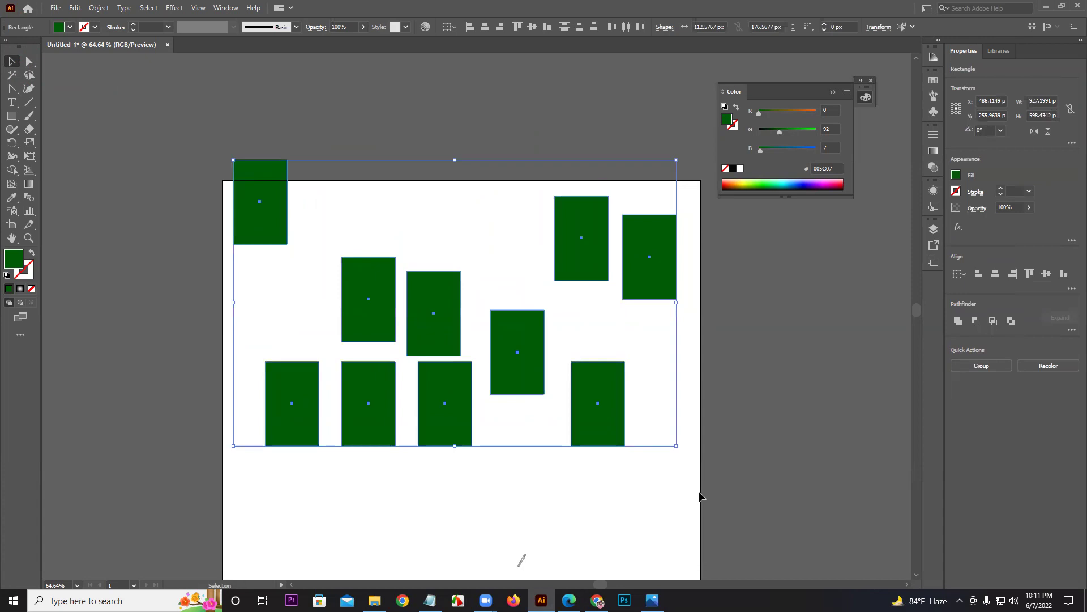
key("a")
key("ctrl+g")
key("v")
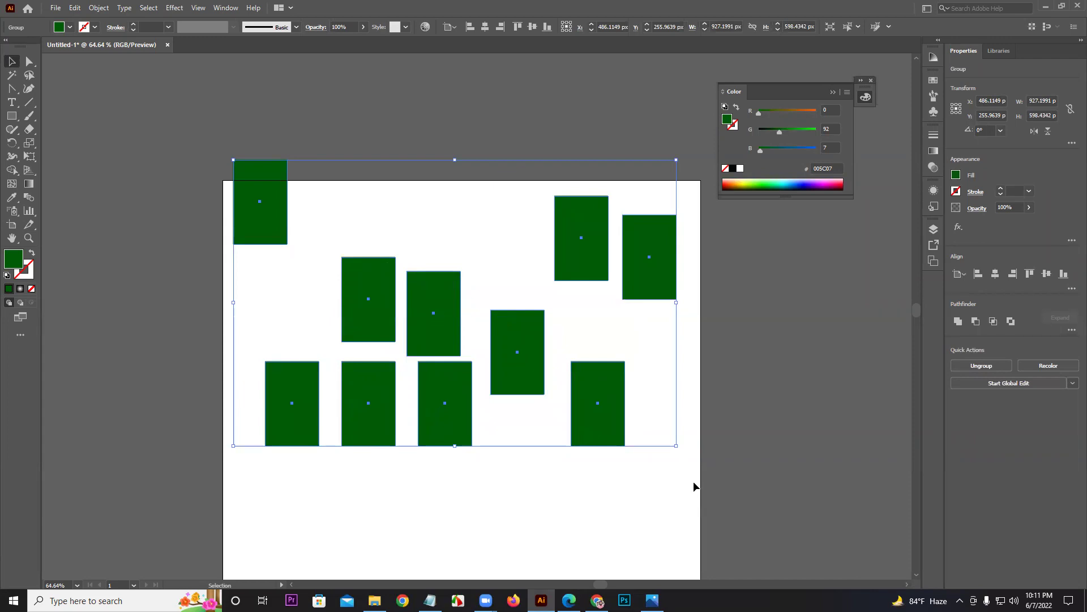
mouse_move(598, 405)
left_mouse_down()
mouse_move(553, 396)
mouse_move(594, 417)
left_mouse_up()
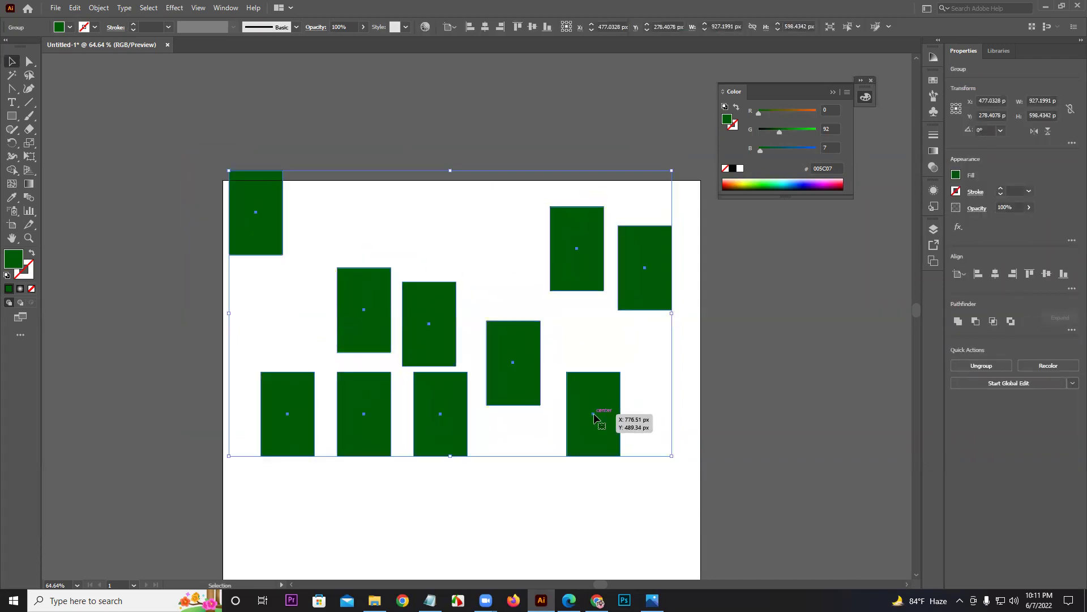
Step: Toggle the bounding box with Ctrl+Shift+B and cancel the Save As dialog
key("ctrl+shift+b")
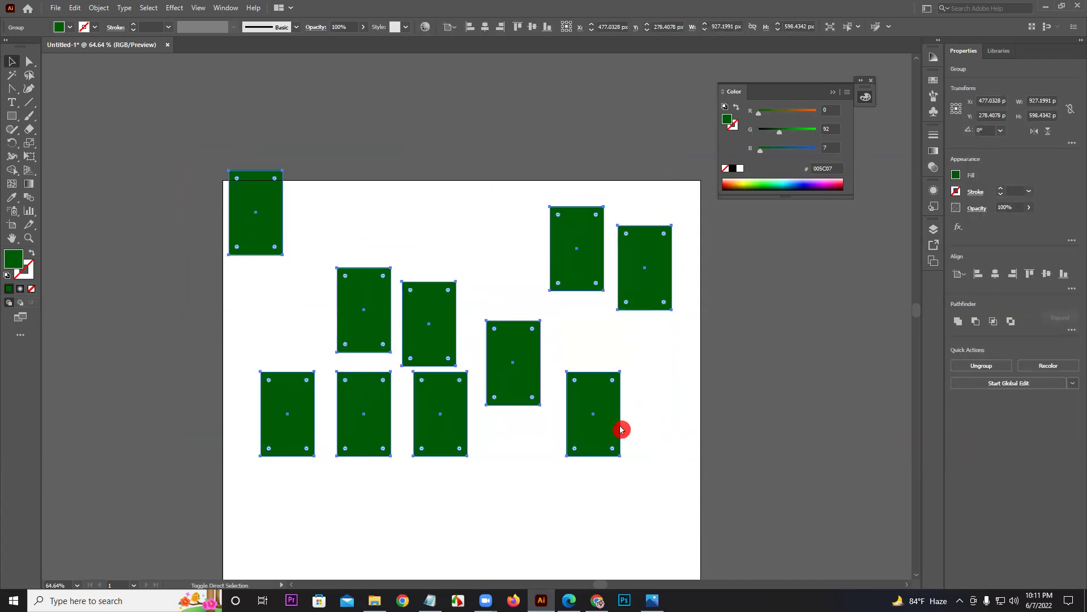
key("ctrl+s")
left_click(594, 355)
Step: Move two rectangles toward the lower right, group all ten via Object > Group, shift down 40 px
left_click(634, 394)
left_click_drag(616, 391, 668, 422)
left_click_drag(534, 369, 552, 394)
left_click_drag(184, 196, 693, 499)
left_click(103, 8)
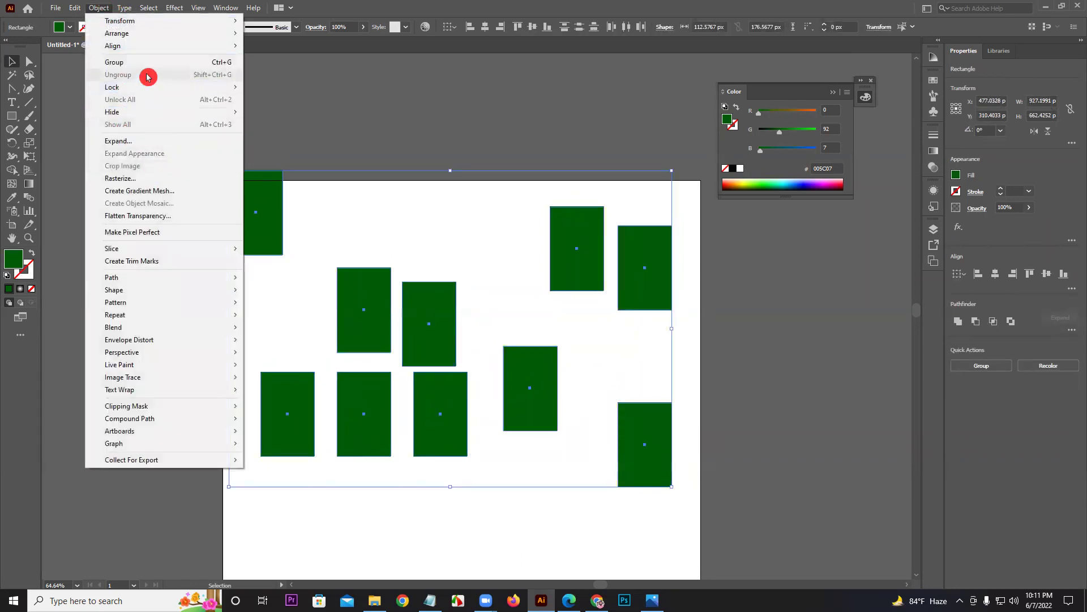
left_click(221, 63)
left_click_drag(269, 215, 269, 245)
Step: Ungroup via Object > Ungroup and move the top-left rectangle into the artboard corner
left_click(98, 8)
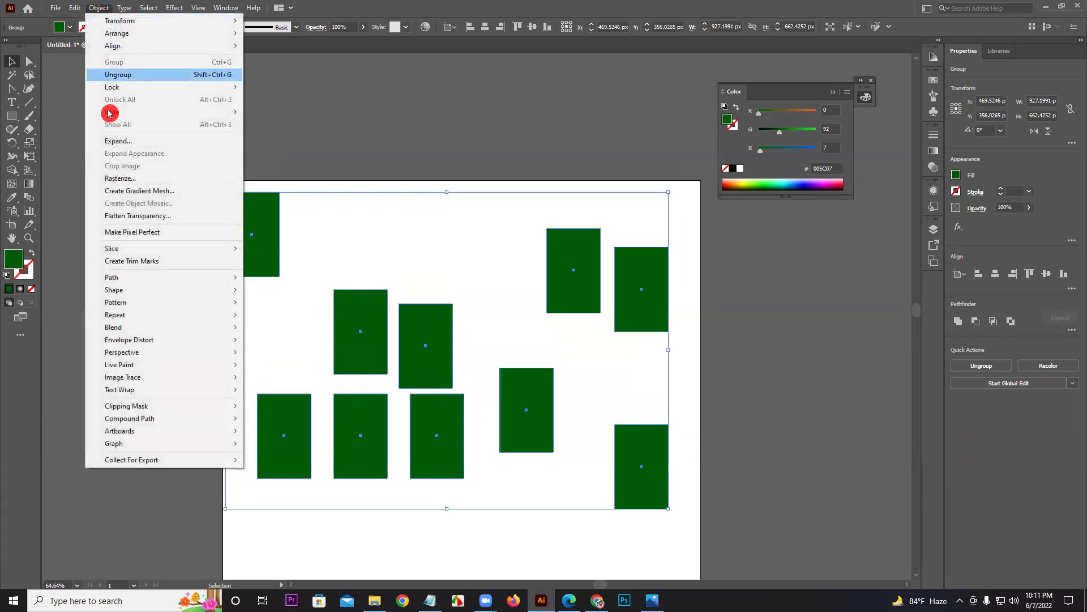
left_click(126, 76)
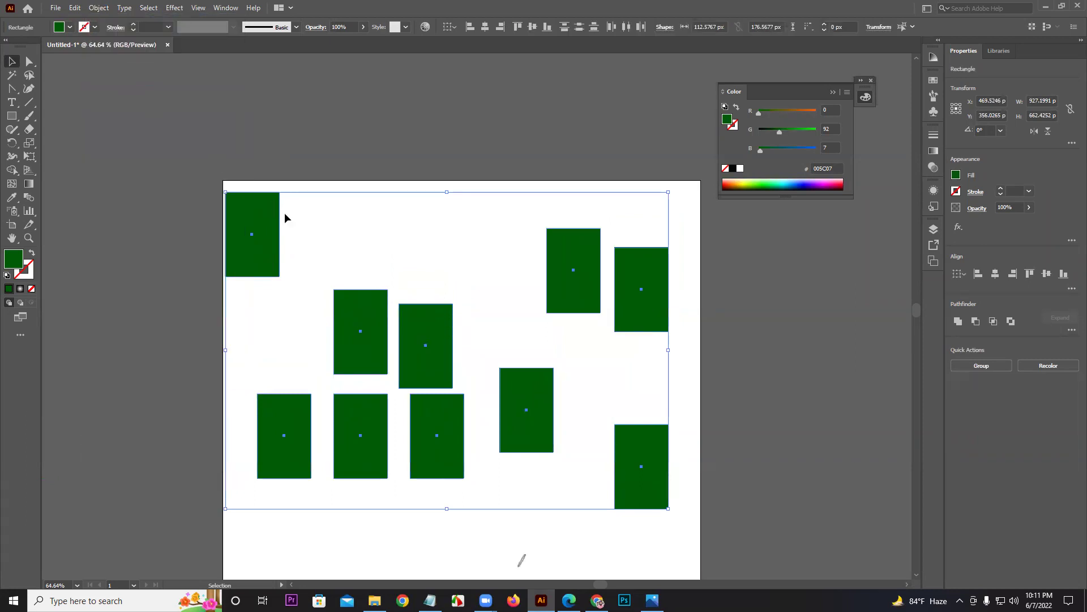
left_click(284, 213)
mouse_move(268, 221)
left_mouse_down()
mouse_move(254, 215)
mouse_move(261, 206)
left_mouse_up()
Step: Group and then ungroup all ten from the right-click menu, finishing with the top-right rectangle selected
left_click_drag(180, 172, 703, 478)
right_click(592, 306)
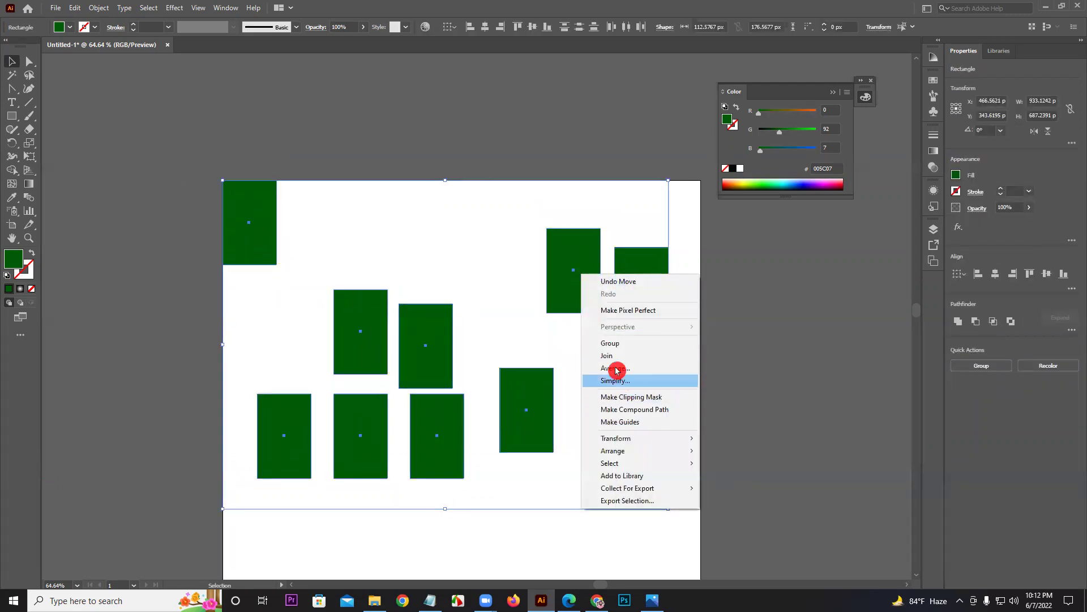
left_click(524, 321)
right_click(553, 294)
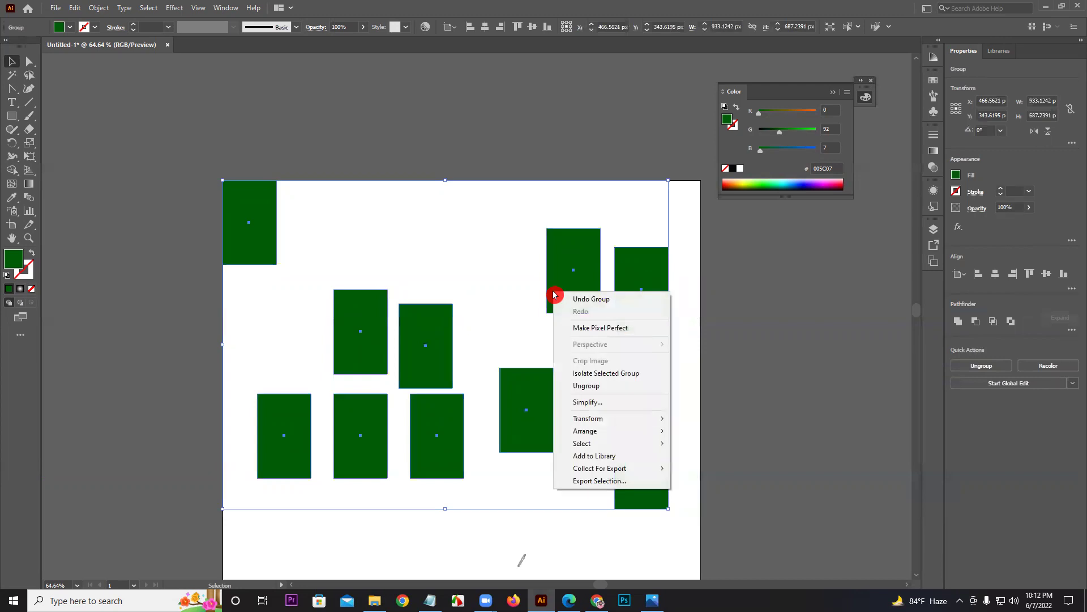
left_click(610, 391)
left_click(591, 335)
left_click(580, 300)
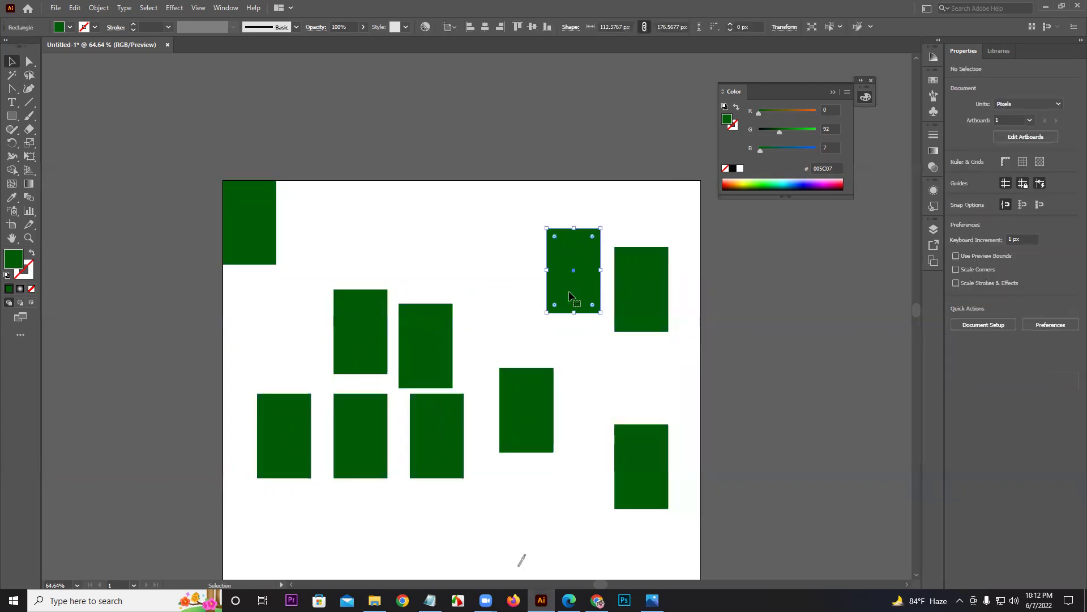
Step: Marquee-select six of the rectangles and delete them, leaving four
left_click(575, 362)
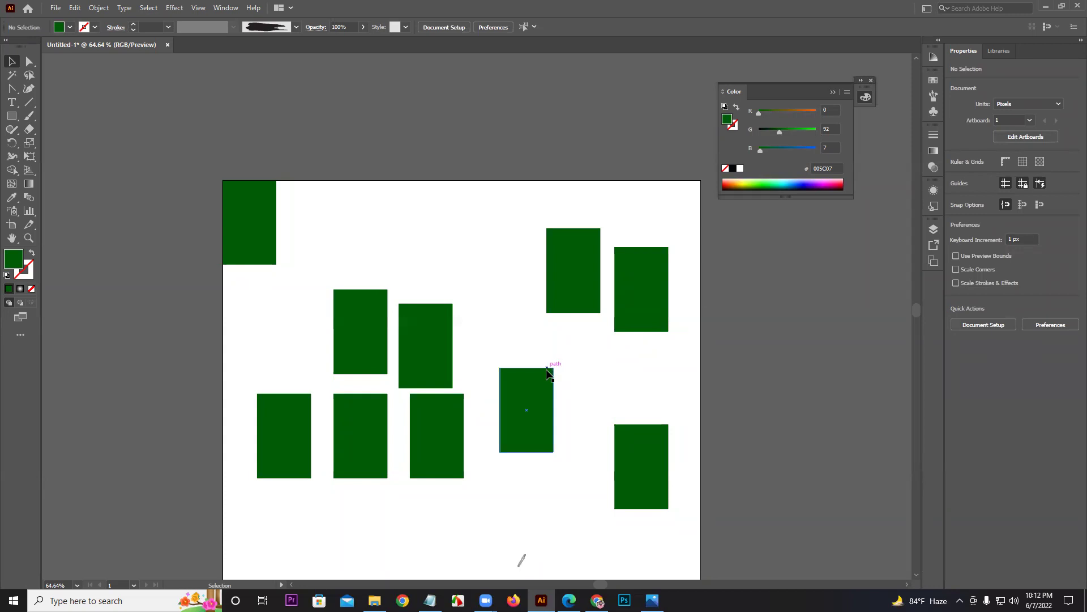
left_click_drag(437, 329, 448, 317)
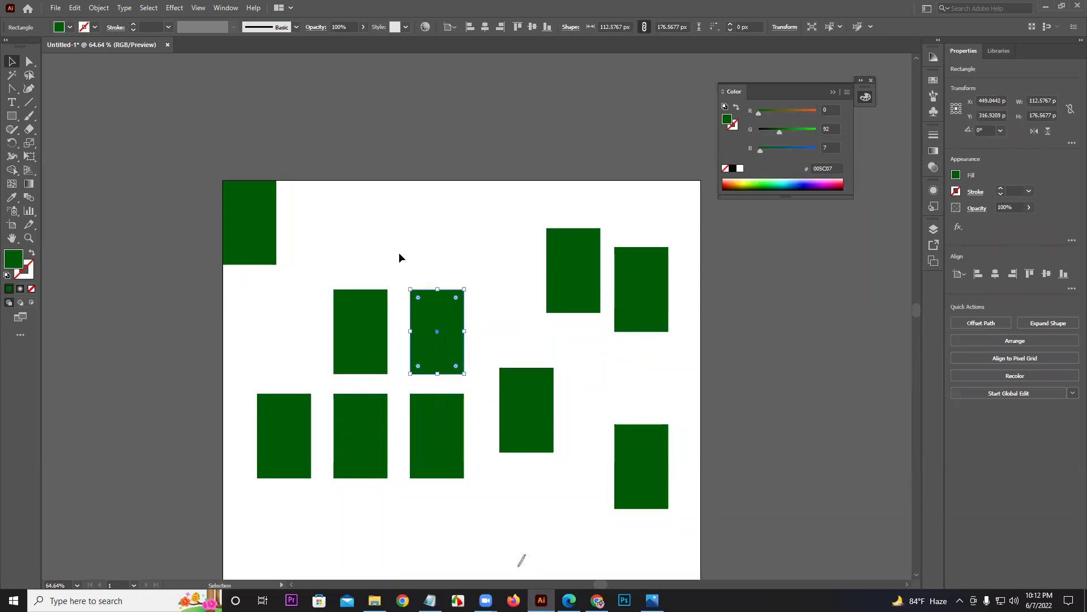
left_click_drag(410, 216, 678, 476)
key("Delete")
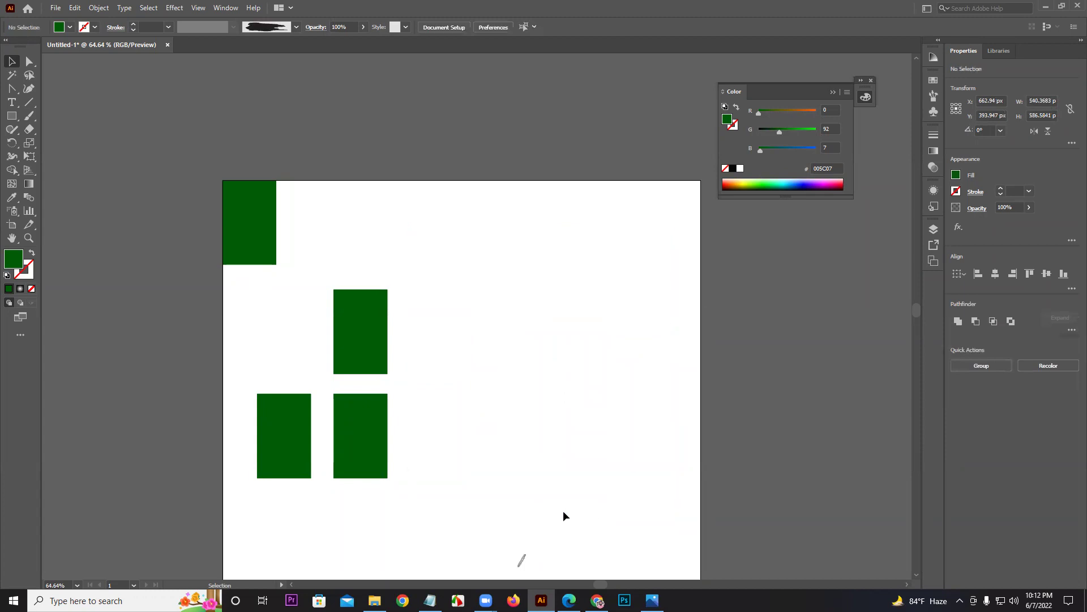
Step: Align the four rectangles' horizontal and vertical centers and stretch them to 369.71 × 176.57 px
left_click_drag(338, 301, 441, 363)
left_click_drag(206, 160, 521, 476)
left_click(497, 28)
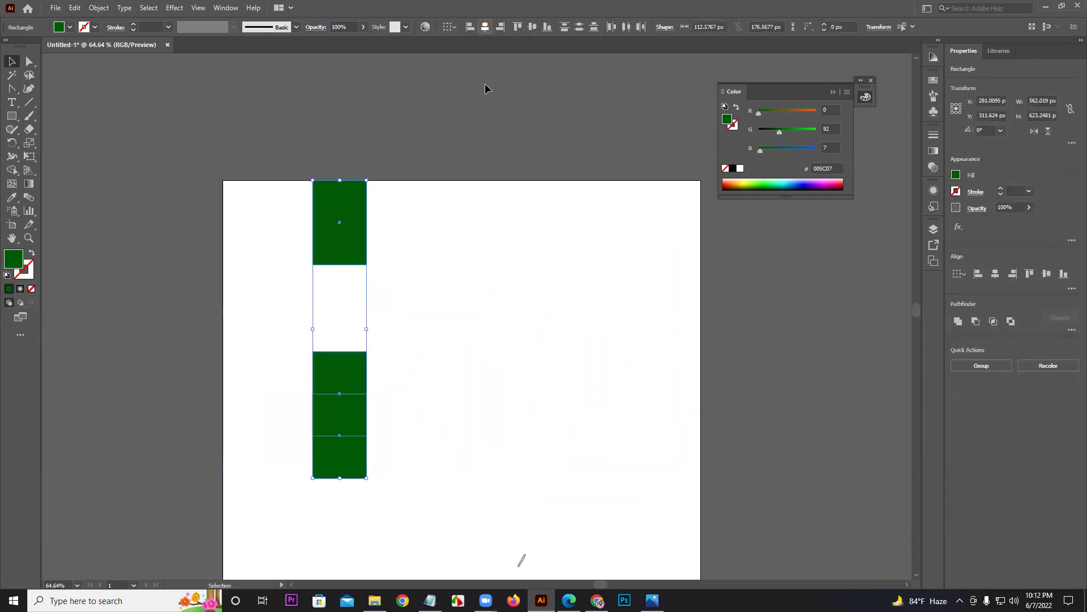
left_click(533, 29)
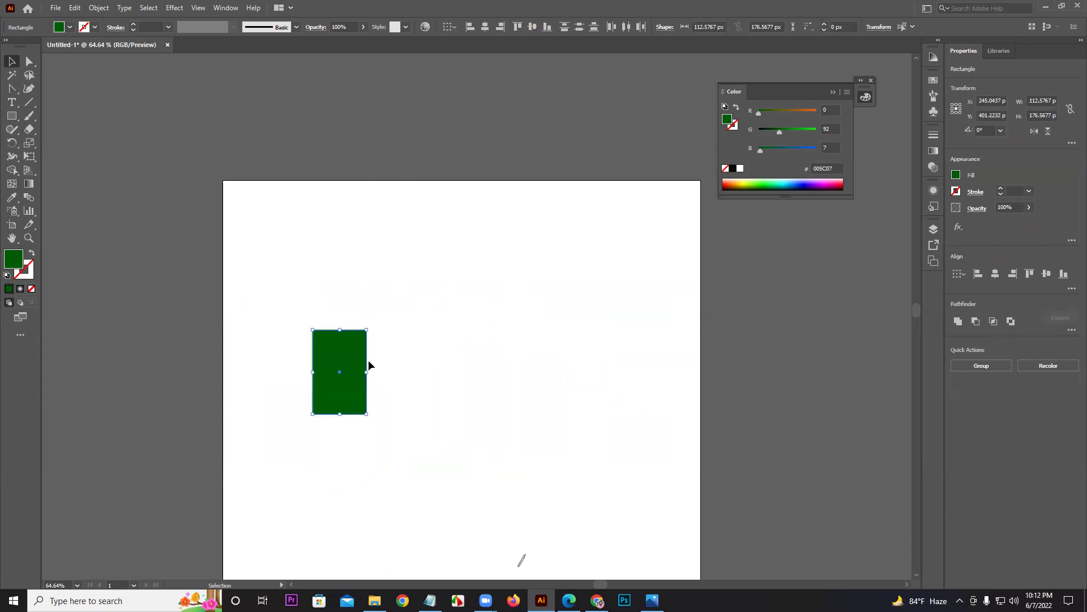
left_click_drag(367, 371, 547, 318)
left_click(530, 368)
scroll(508, 378, "left", 2)
Step: Fan the stacked rectangles out up and to the right, and fill the top rectangle orange
mouse_move(486, 384)
left_mouse_down()
mouse_move(509, 341)
mouse_move(475, 372)
left_mouse_up()
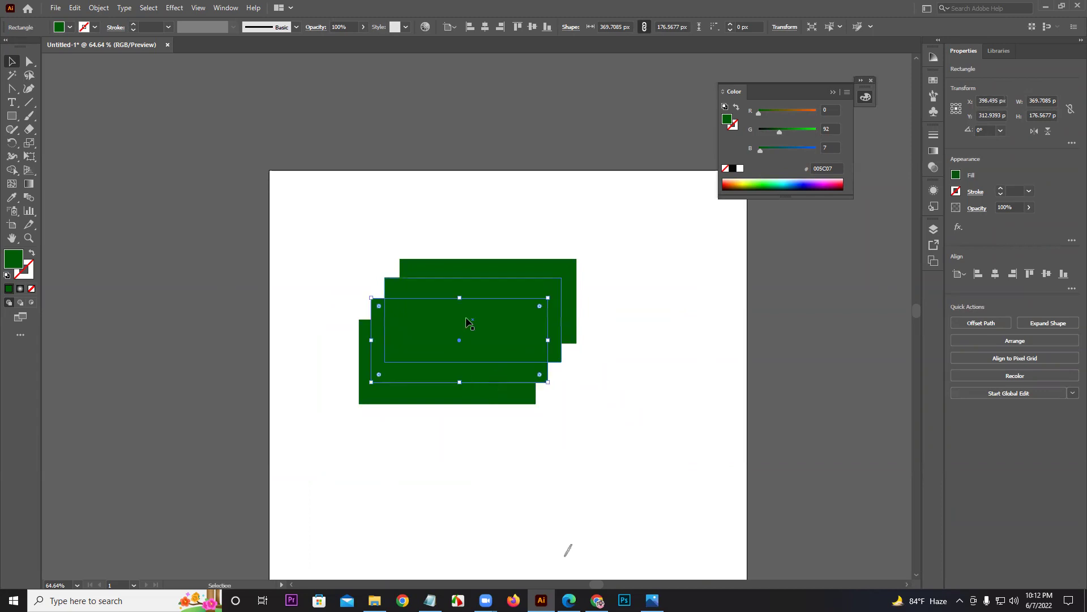
left_click(477, 290)
left_click_drag(797, 110, 818, 129)
Step: Fill the second rectangle from the bottom black and the bottom rectangle red
left_click(394, 293)
left_click(513, 365)
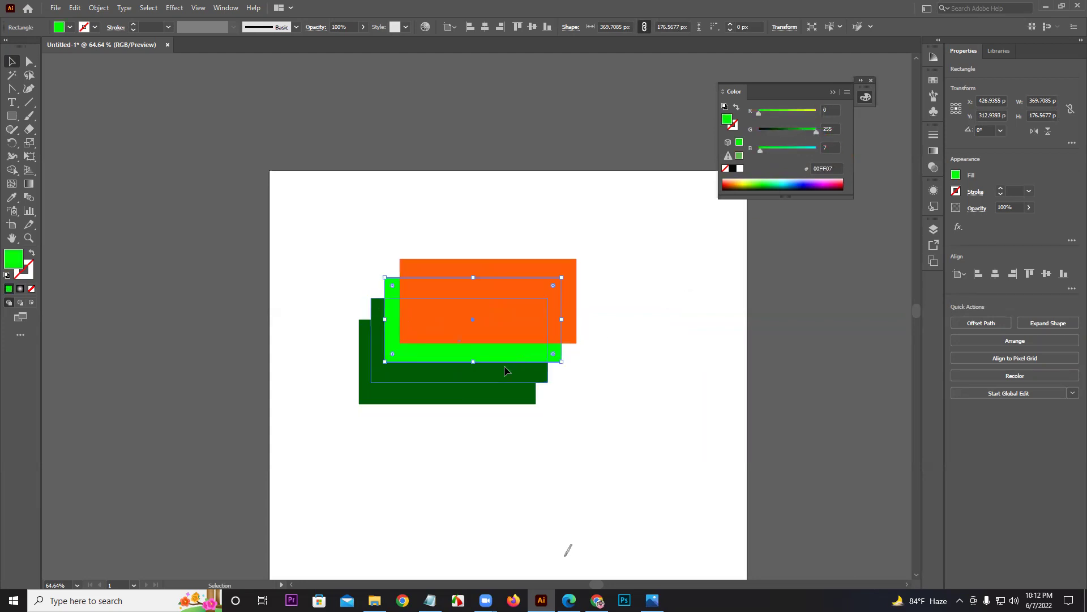
left_click(733, 169)
left_click(446, 394)
left_click_drag(808, 106, 704, 133)
left_click(679, 319)
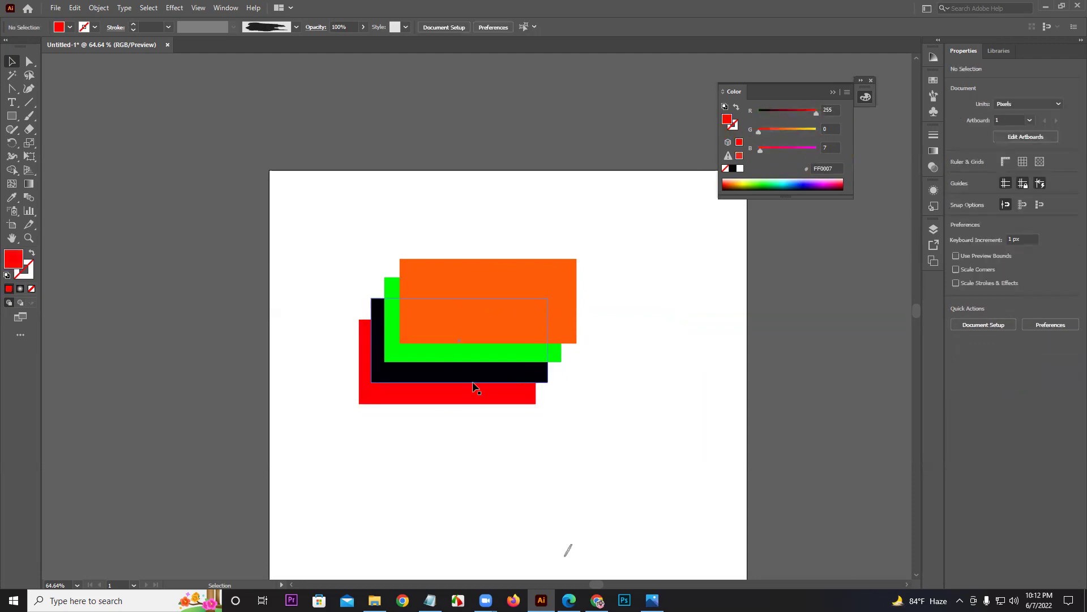
Step: Check the black, green and orange rectangles, then nudge the red rectangle slightly upward
left_click(431, 382)
left_click(418, 360)
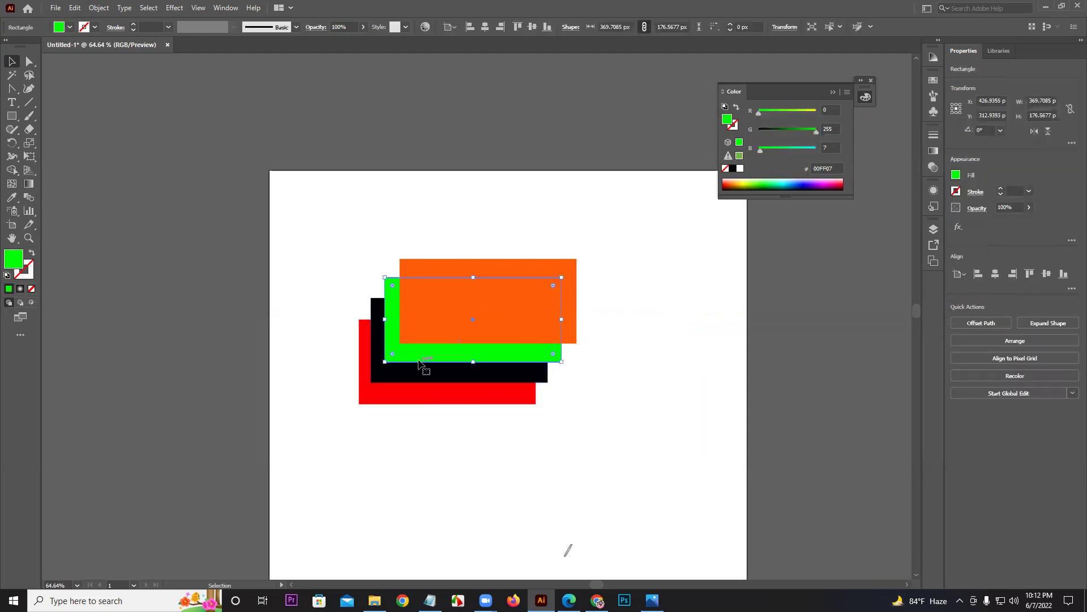
left_click(442, 312)
left_click(352, 255)
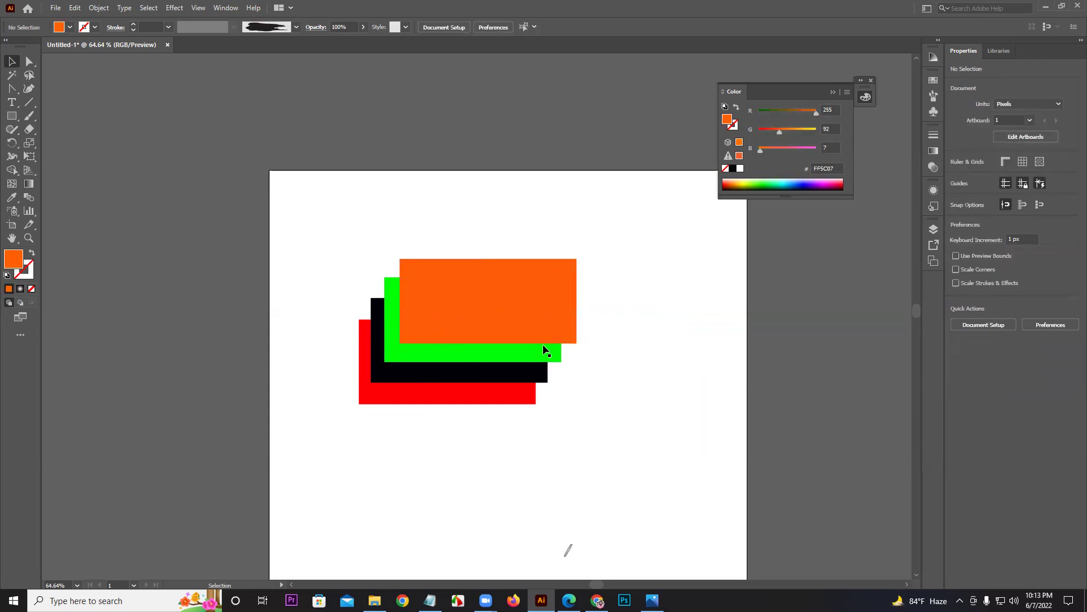
mouse_move(494, 403)
left_mouse_down()
mouse_move(607, 362)
mouse_move(574, 334)
mouse_move(521, 396)
mouse_move(494, 401)
left_mouse_up()
Step: In Layers, expand Layer 1 and toggle visibility off and on for the red, black, green and orange rectangles
left_click(933, 229)
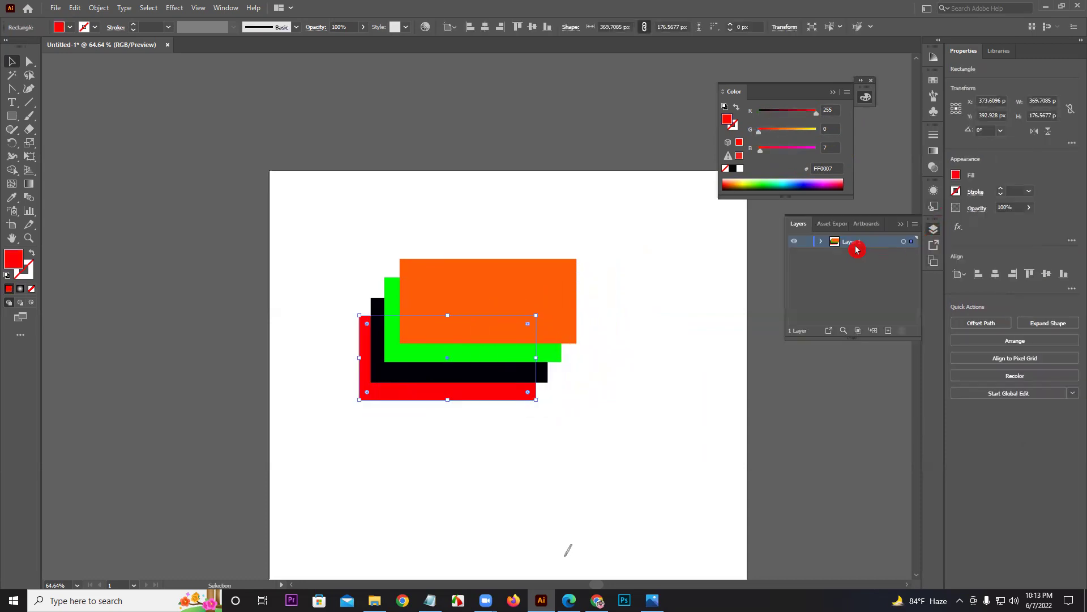
left_click(822, 243)
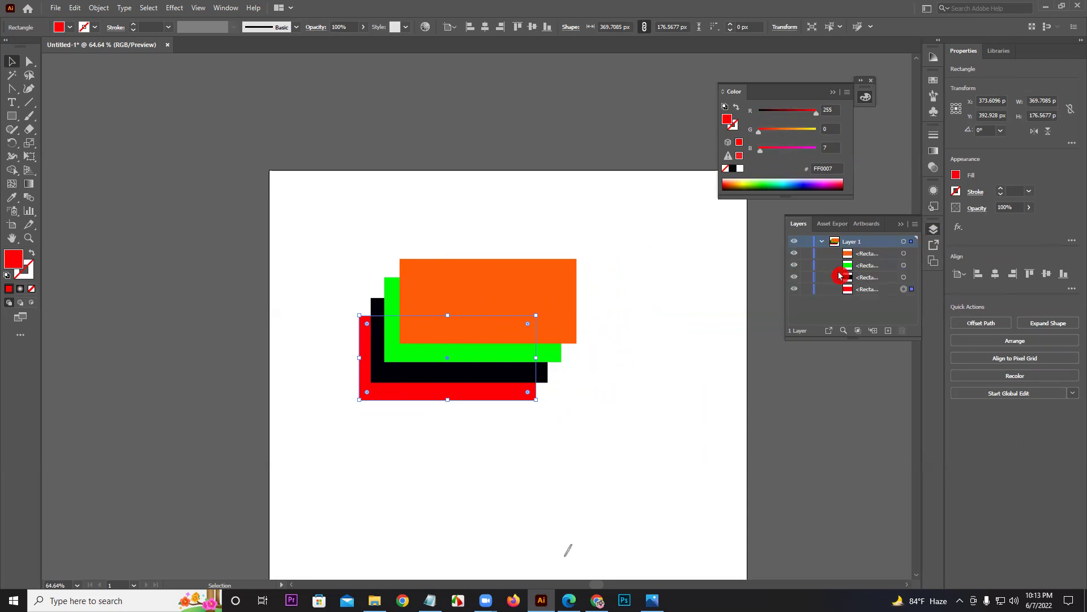
left_click(794, 289)
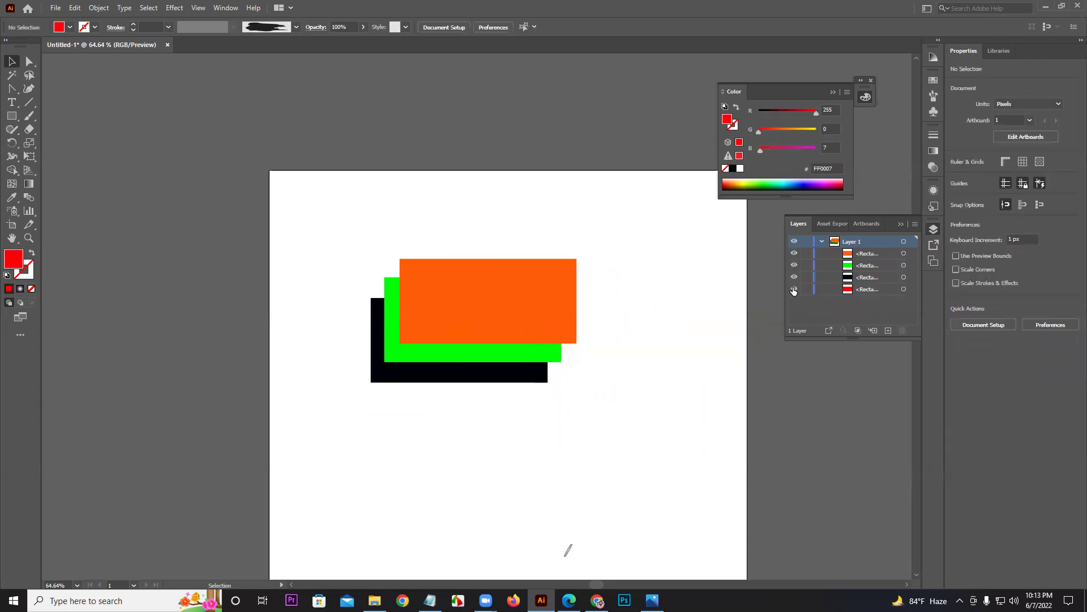
left_click(794, 288)
left_click(793, 277)
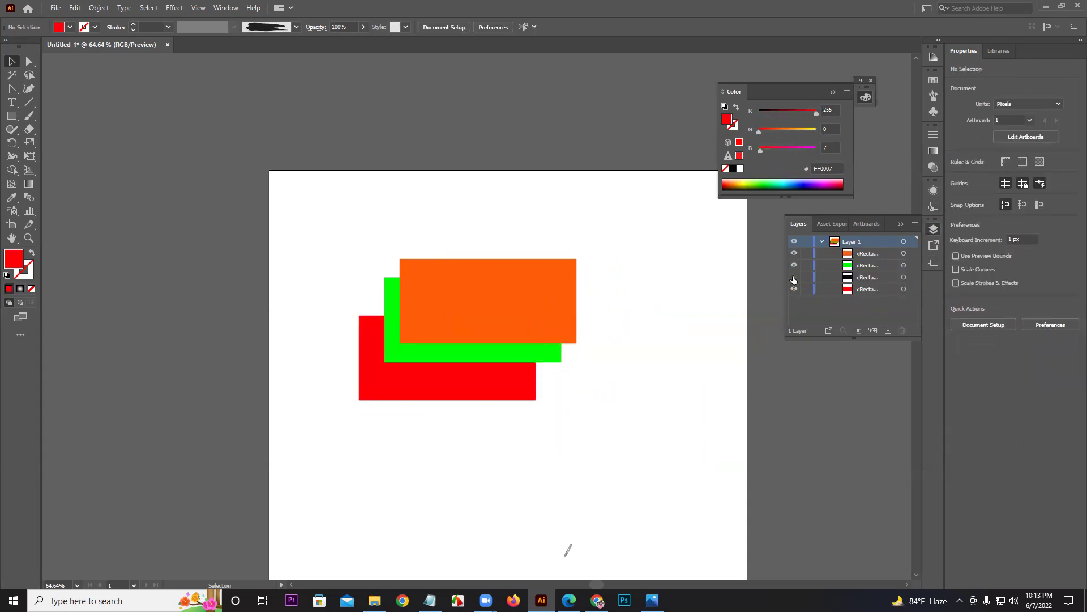
left_click(793, 277)
left_click(794, 267)
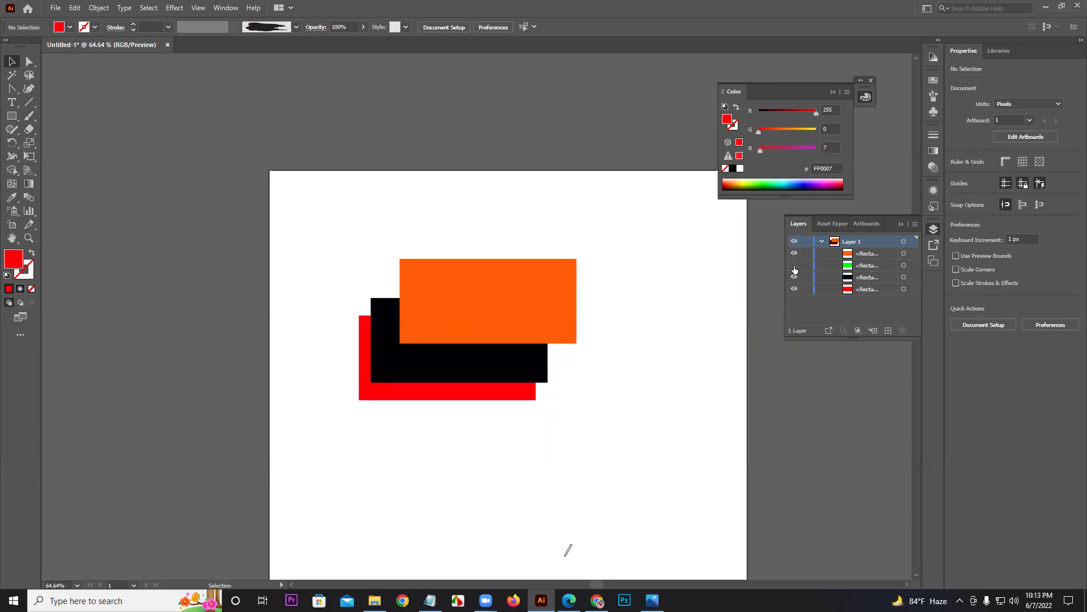
left_click(794, 265)
left_click(794, 253)
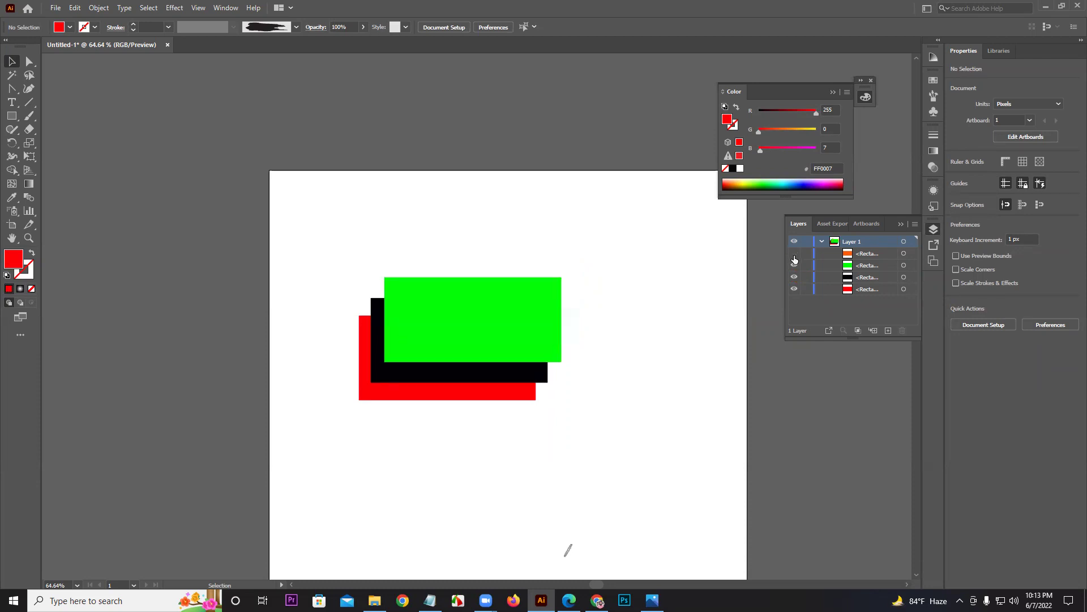
left_click(793, 254)
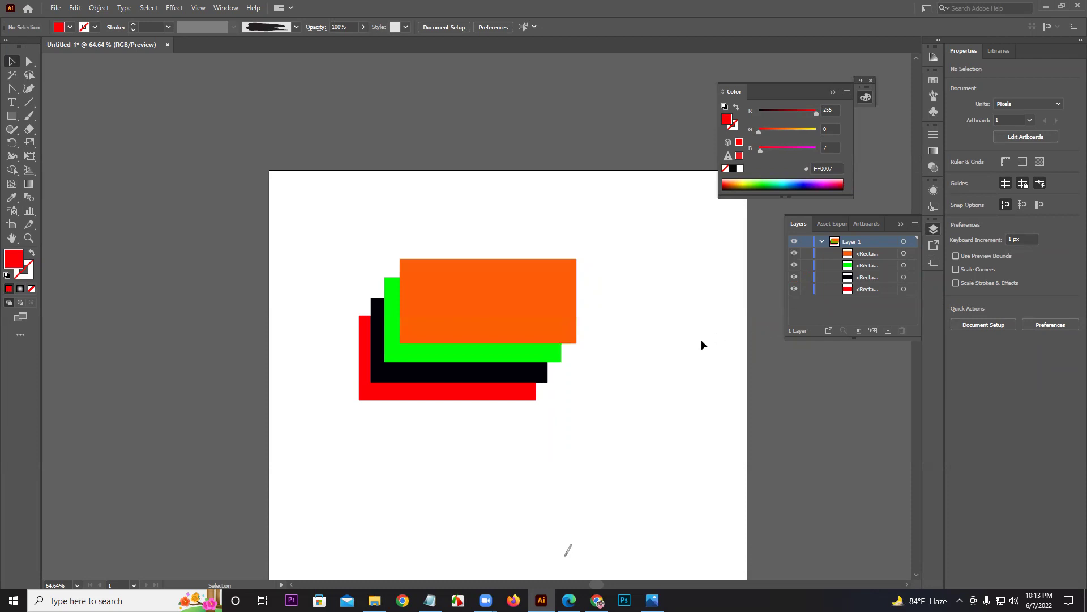
Step: Move the orange rectangle below green in Layers, then undo to restore it on top
left_click(861, 256)
left_click_drag(869, 260, 867, 271)
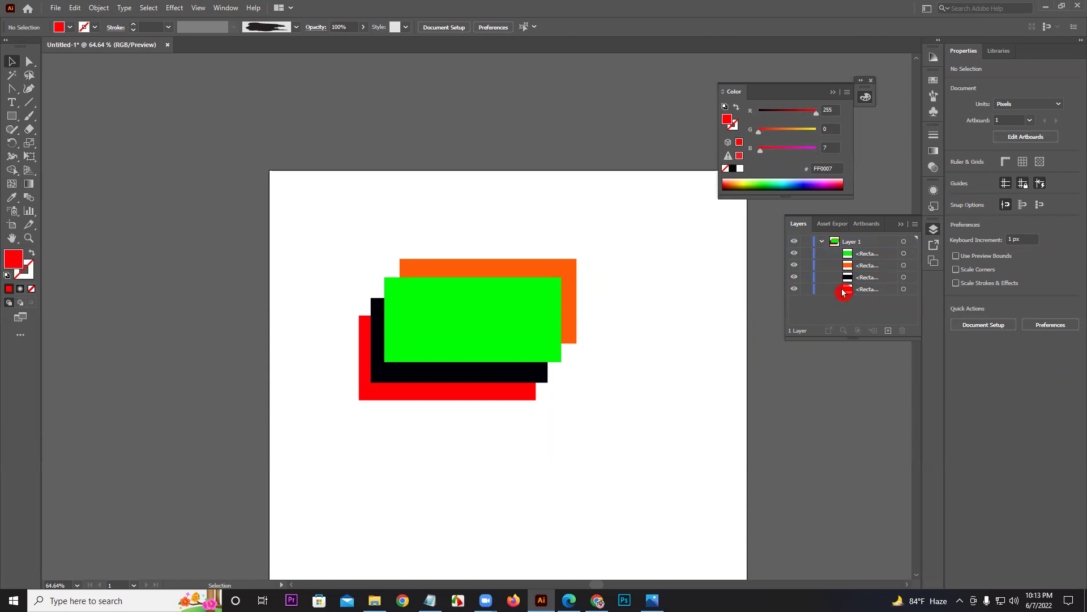
key("ctrl+z")
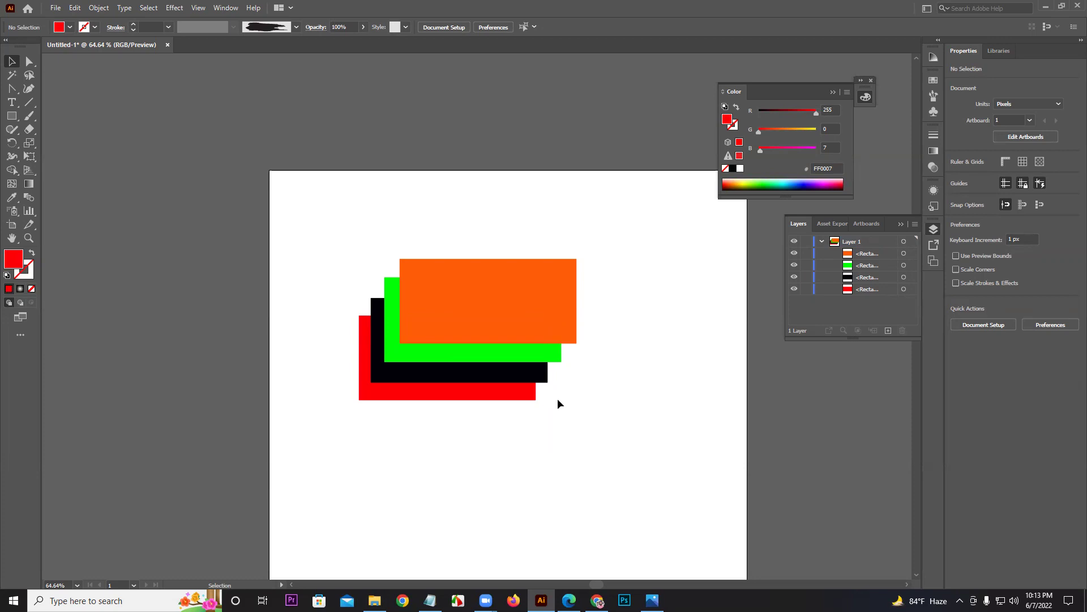
Step: Bring the red rectangle to the front and move it up and to the right
left_click(508, 399)
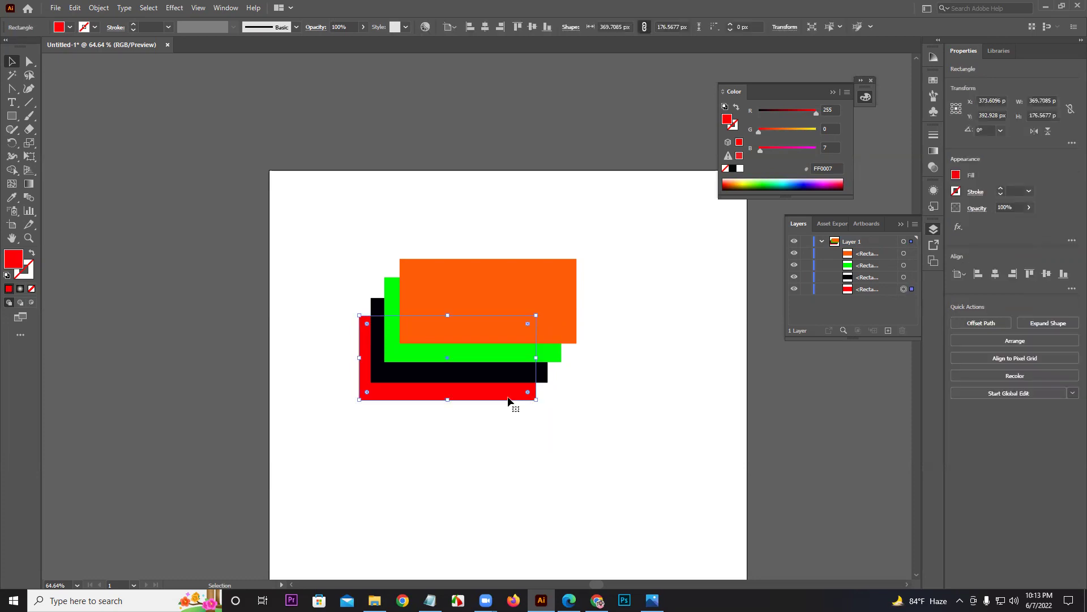
right_click(508, 400)
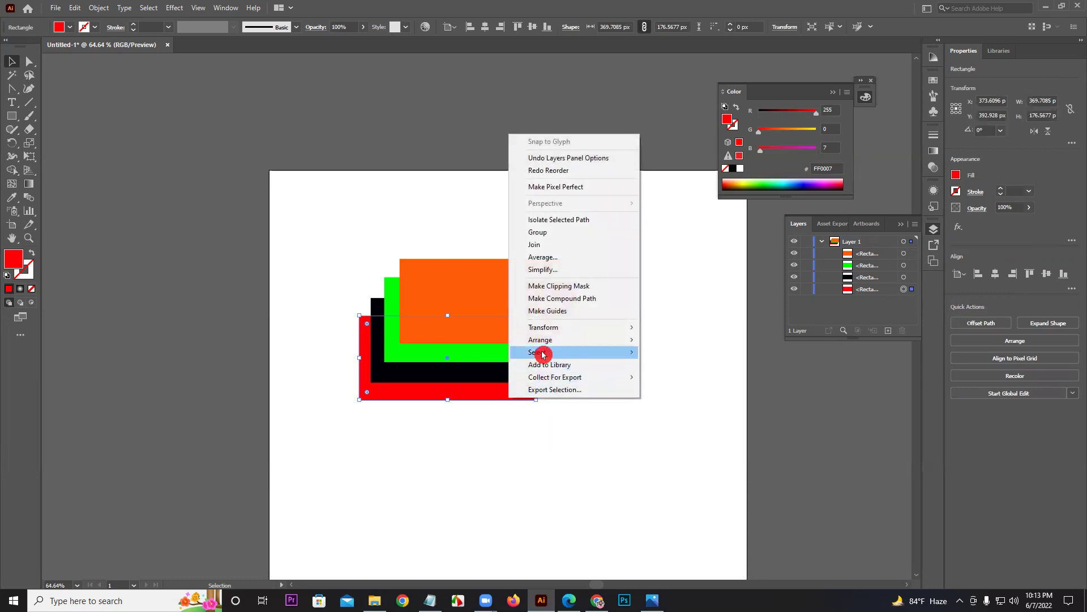
mouse_move(549, 345)
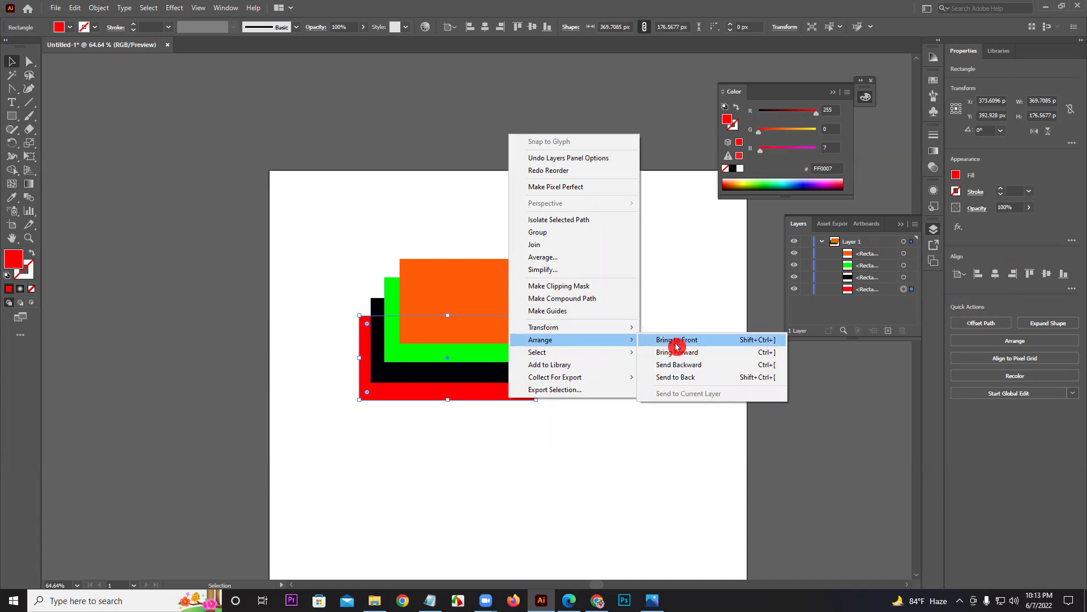
left_click(779, 345)
left_click_drag(437, 351, 495, 279)
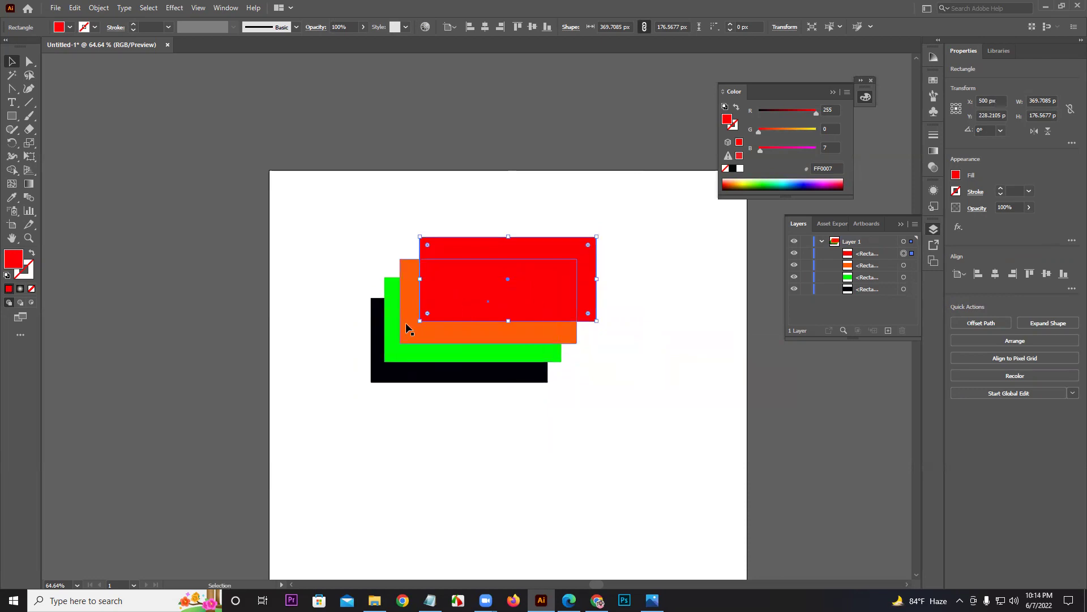
Step: Send the orange rectangle to the back, move it down-left, and reposition red over green
left_click(409, 326)
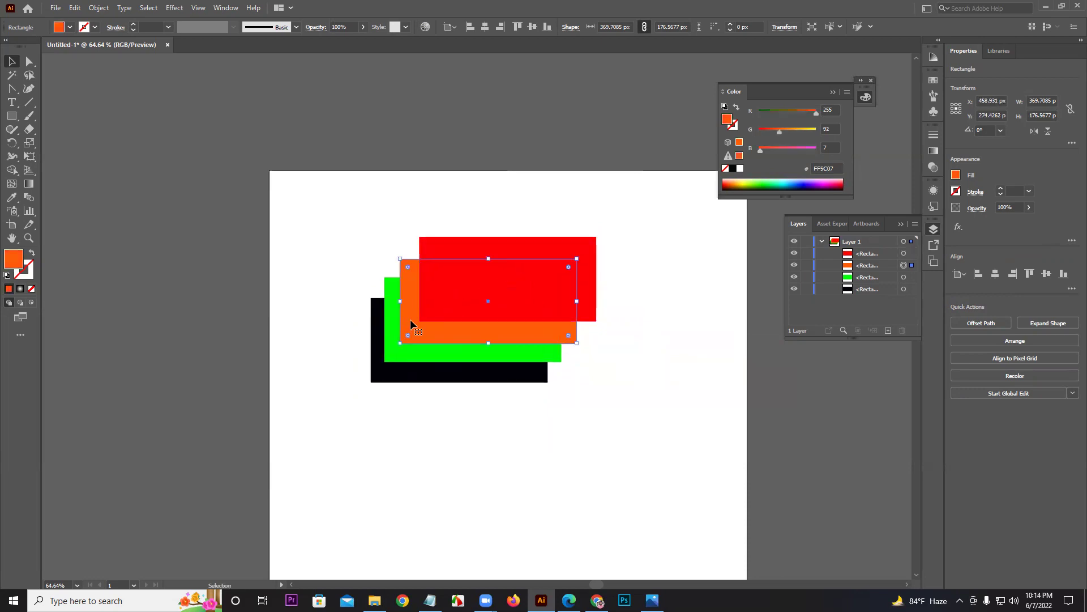
right_click(411, 320)
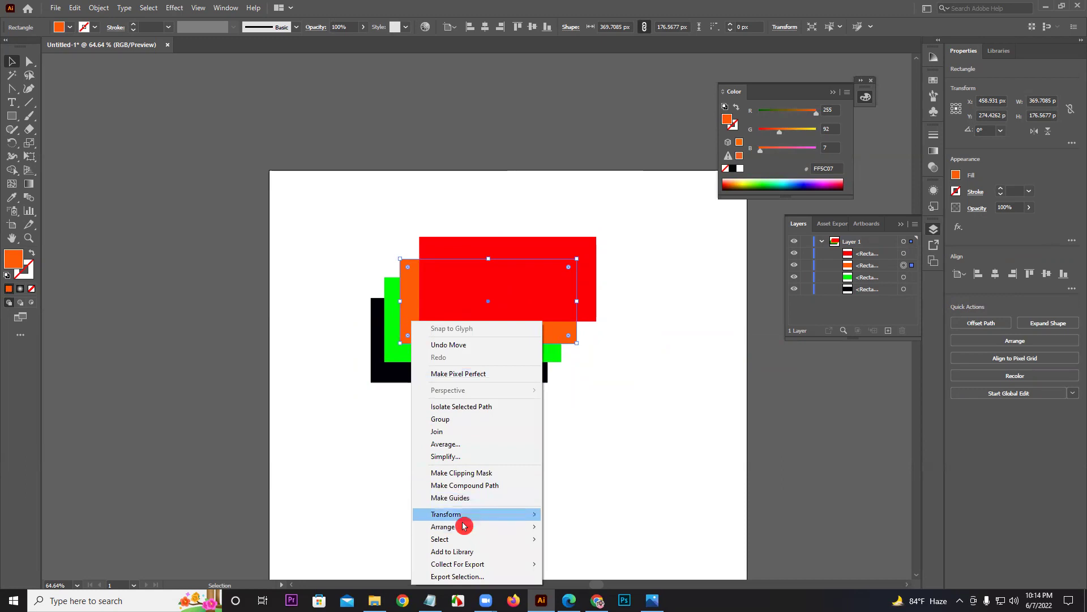
mouse_move(463, 527)
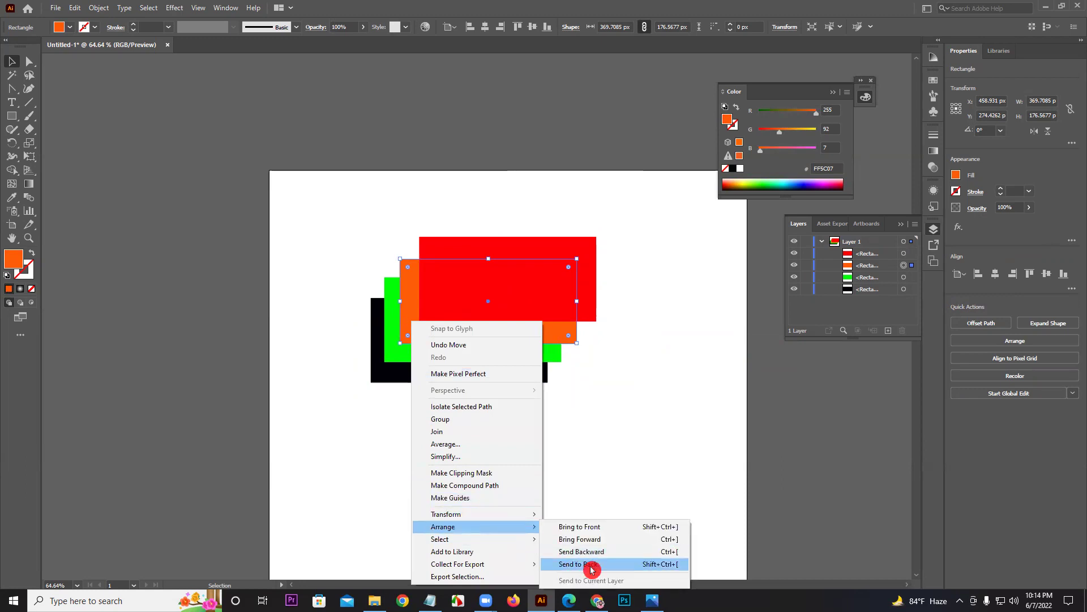
left_click(592, 564)
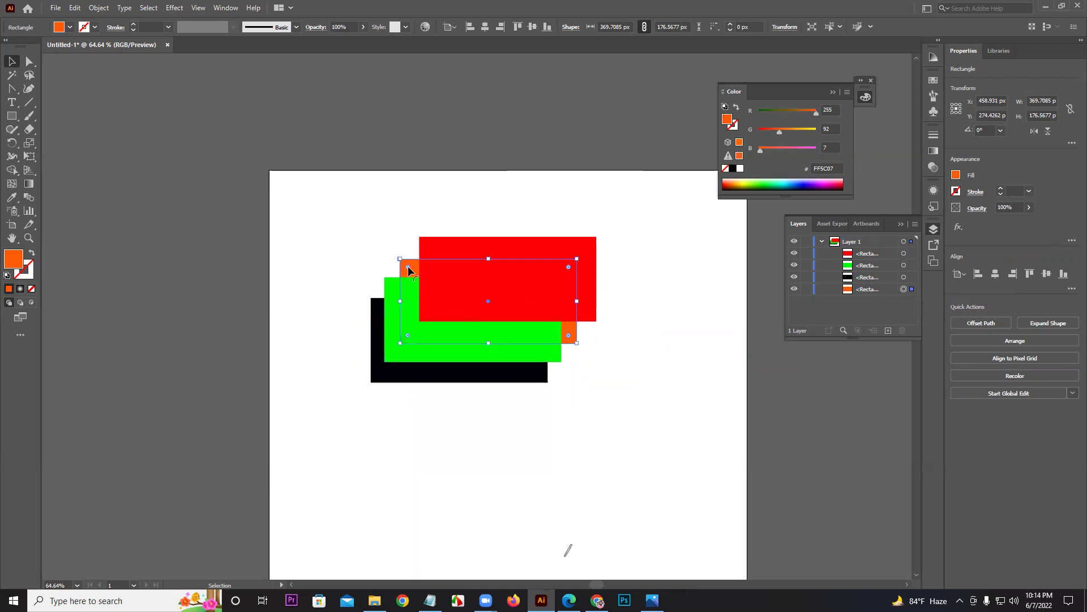
left_click_drag(410, 271, 370, 329)
left_click_drag(459, 290, 439, 307)
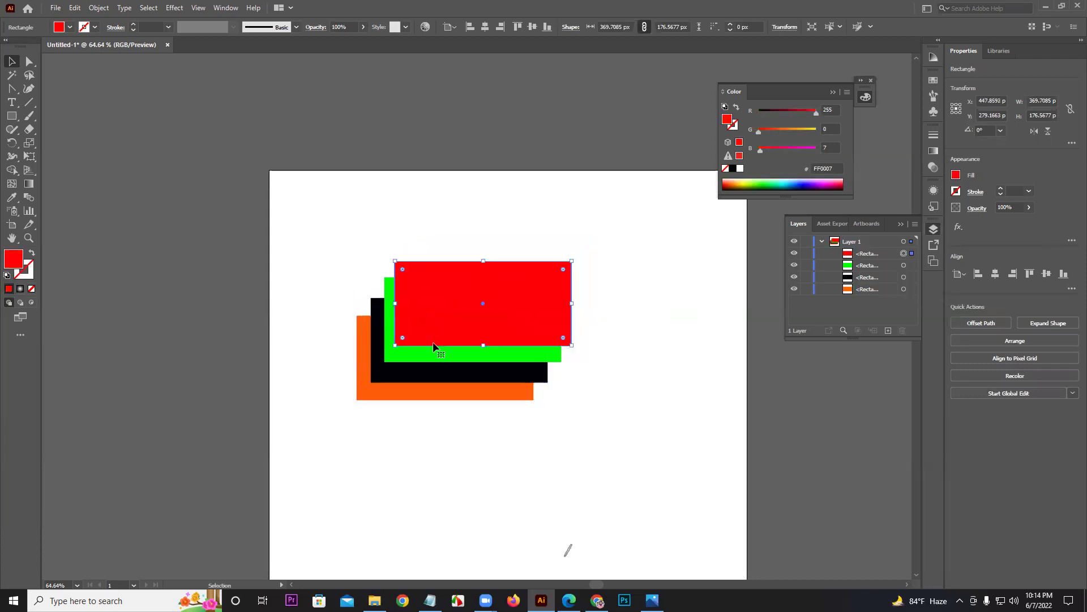
Step: Bring the green rectangle forward above red, move it up-right, and shift red beneath it
left_click(431, 360)
right_click(431, 359)
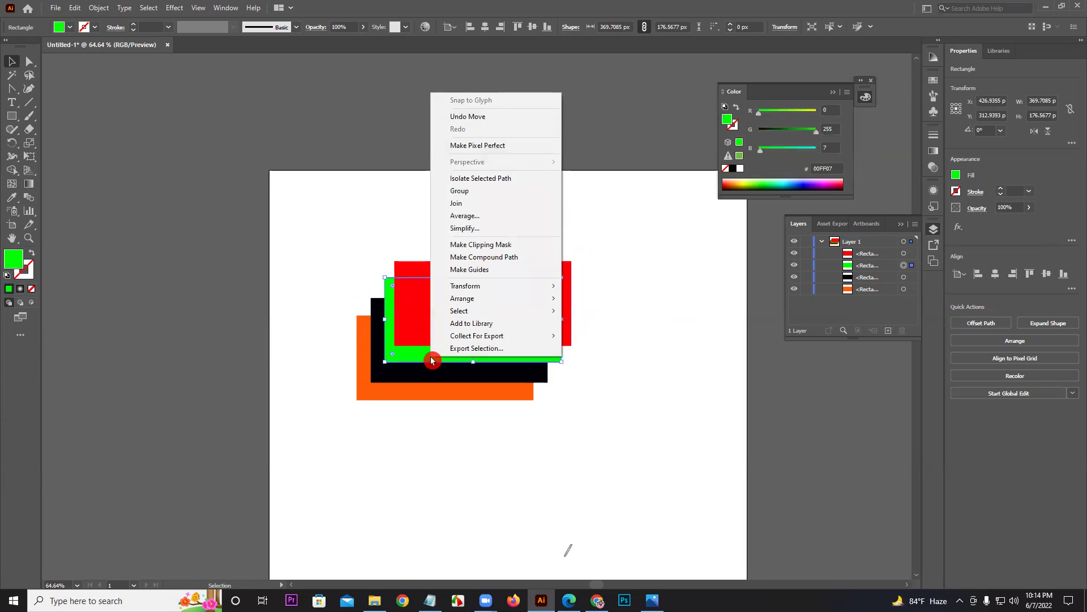
mouse_move(461, 298)
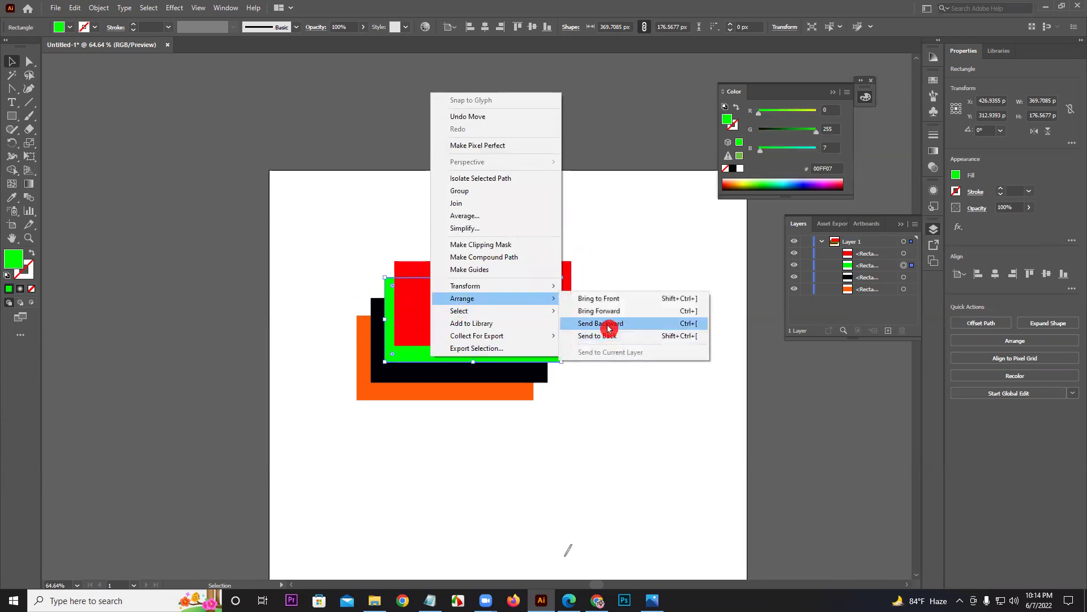
left_click(692, 318)
left_click_drag(420, 314, 450, 285)
left_click_drag(407, 315, 398, 324)
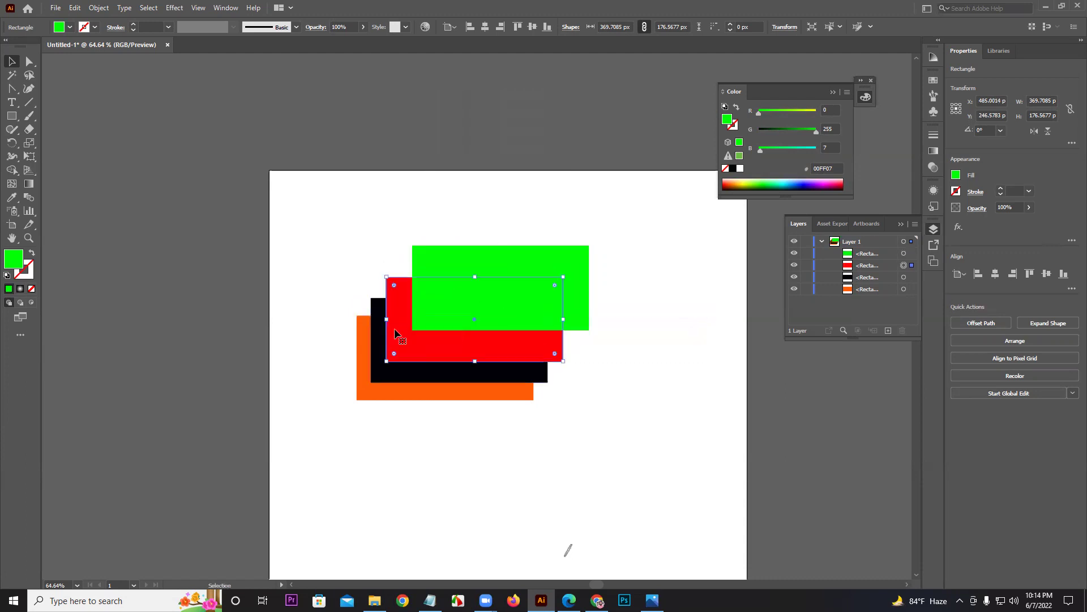
Step: Send the black rectangle one step backward
right_click(378, 357)
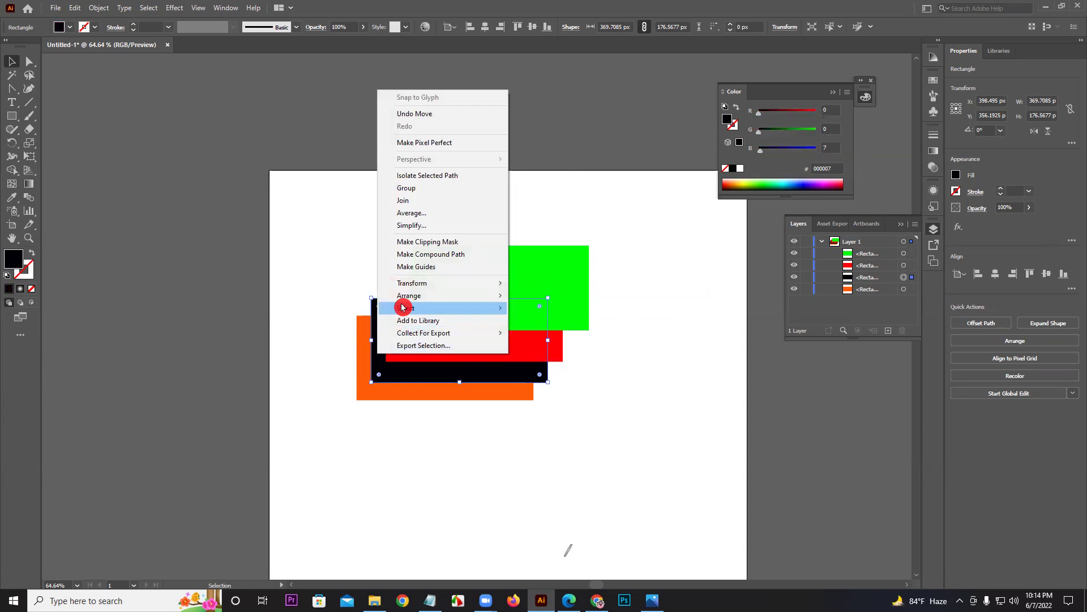
mouse_move(403, 296)
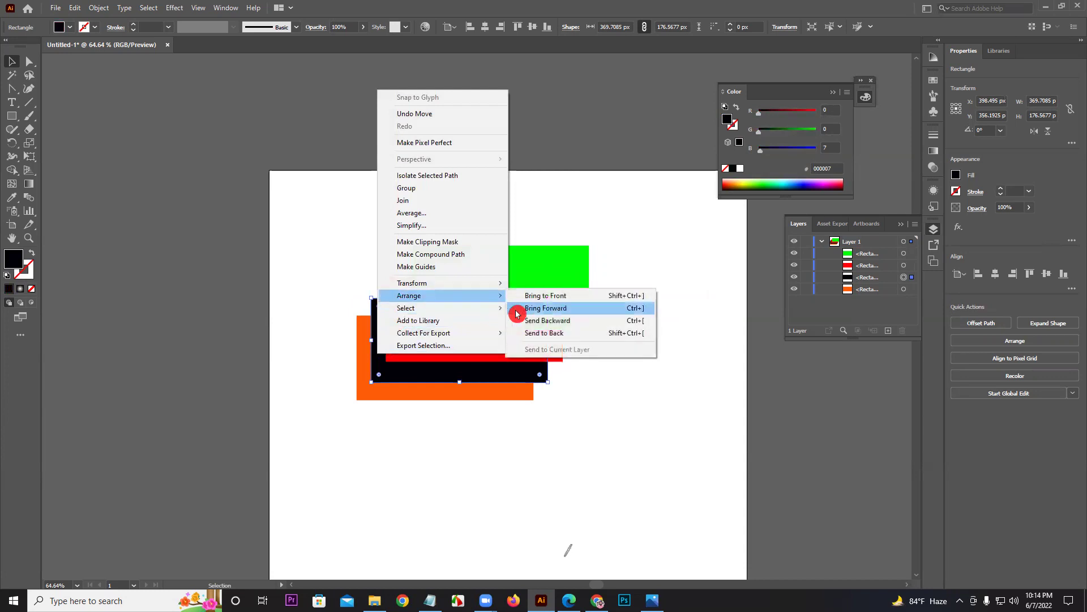
left_click(630, 320)
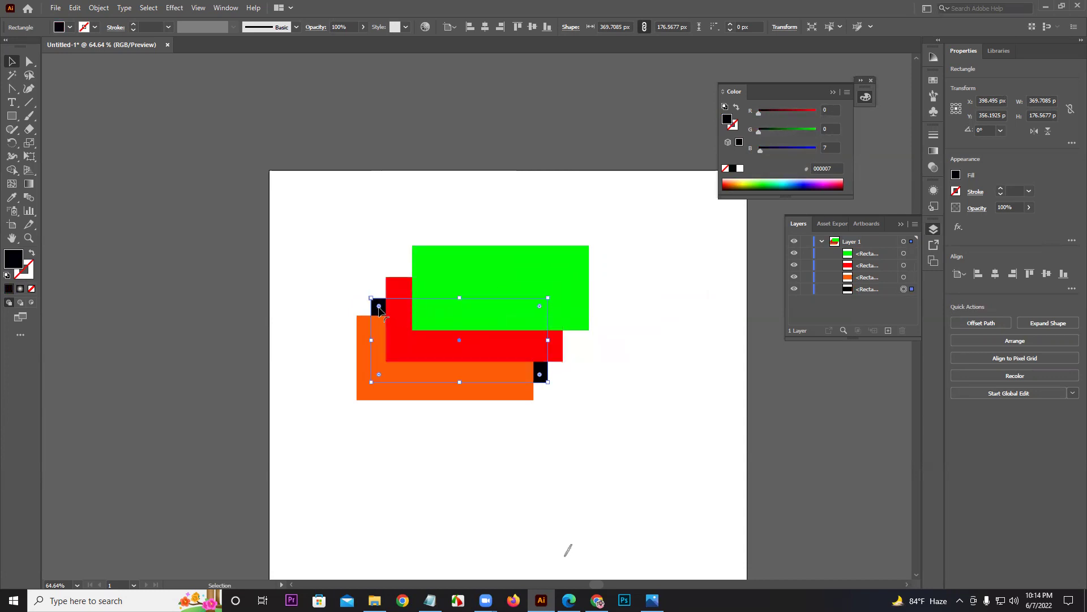
Step: Move the black rectangle to the bottom-left, select all four rectangles, and pan the artboard
left_click_drag(379, 313, 414, 353)
left_click_drag(343, 275, 383, 318)
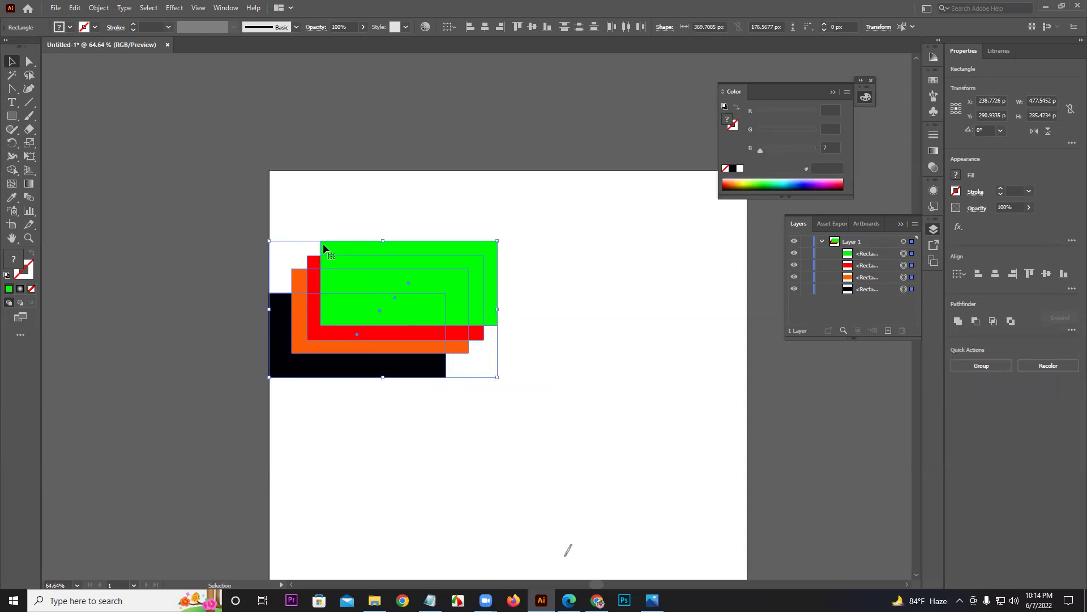
left_click_drag(280, 282, 297, 214)
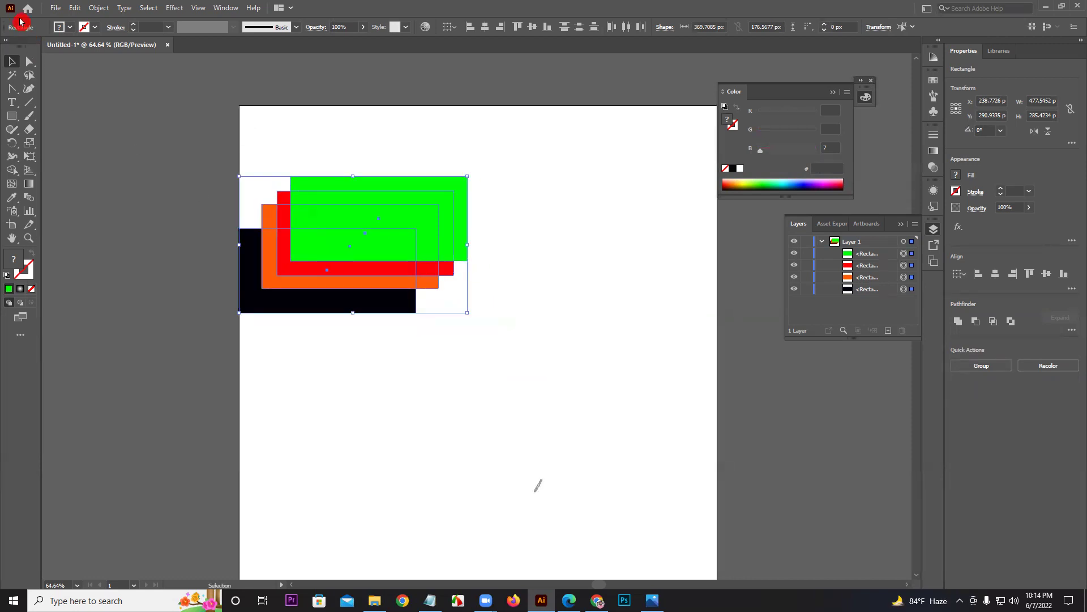
Step: In Save As, create a new folder on the Desktop and open it
left_click(48, 10)
left_click(88, 129)
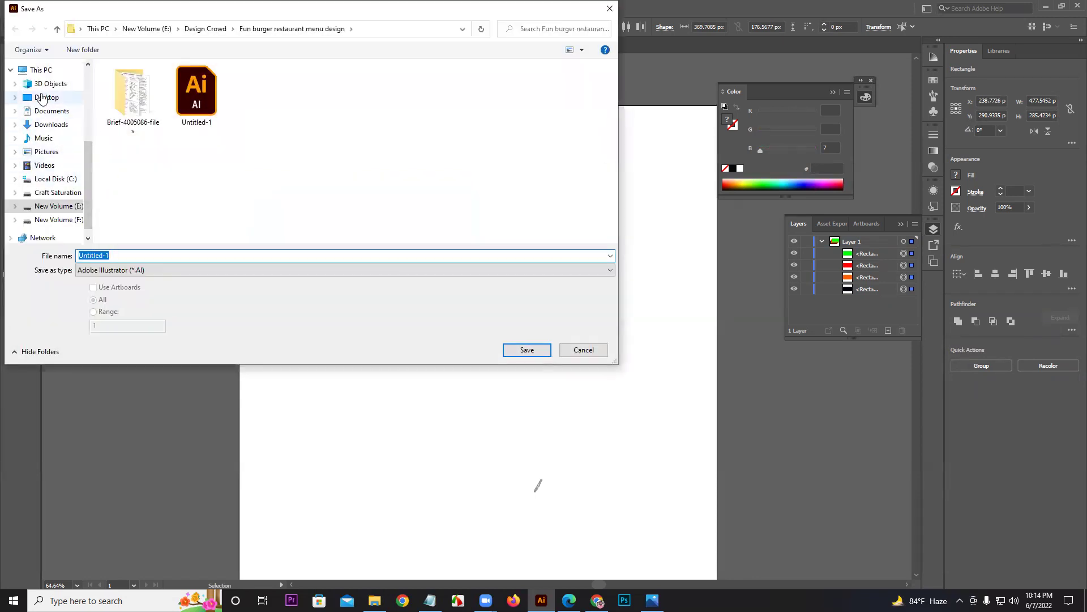
left_click(41, 97)
right_click(247, 193)
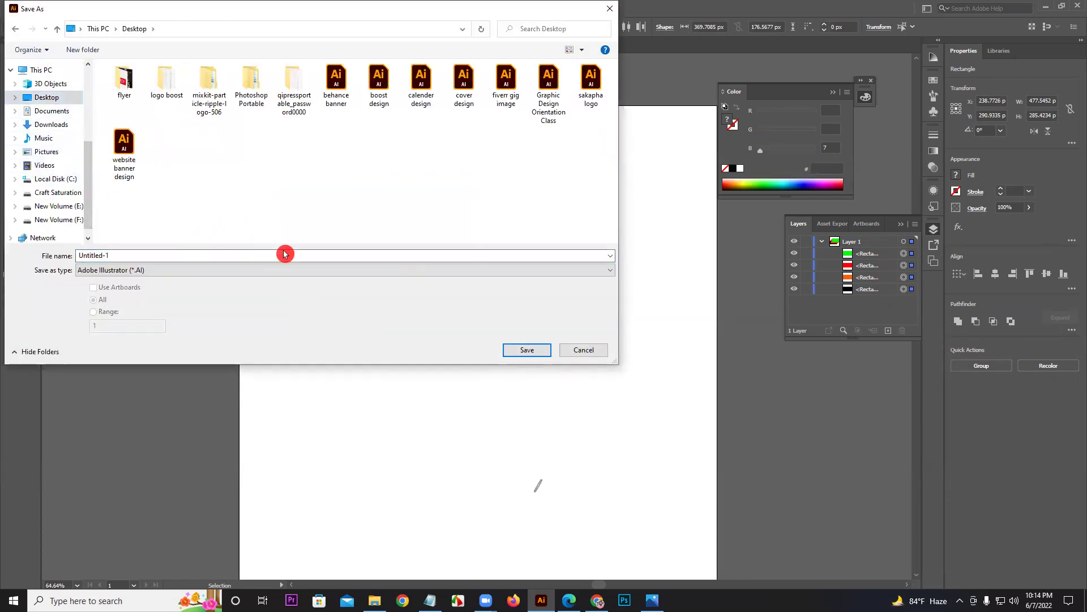
mouse_move(298, 296)
left_click(368, 301)
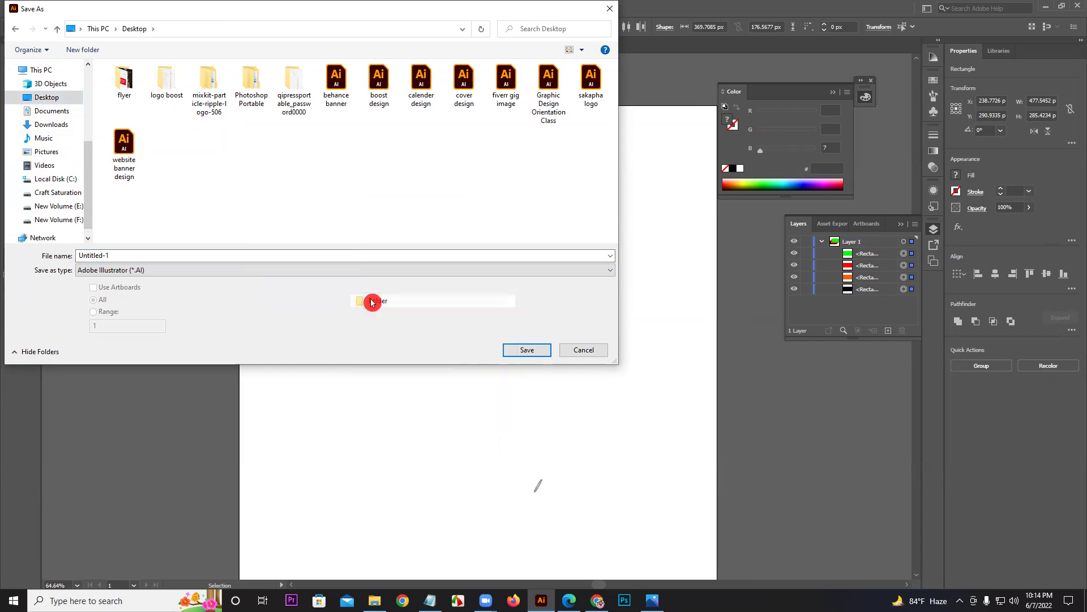
double_click(165, 148)
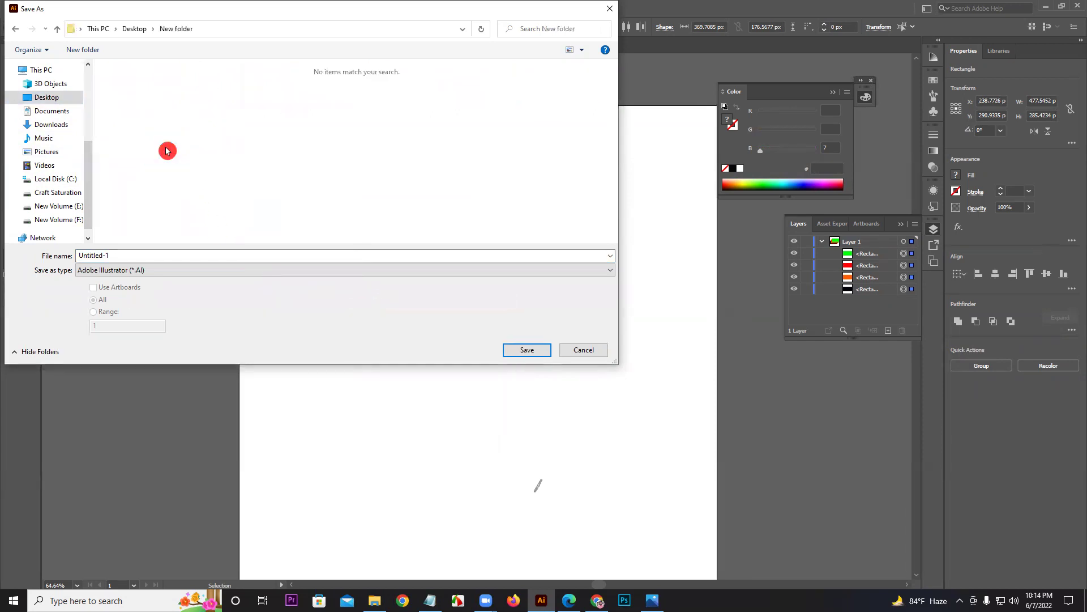
Step: Save as Untitled-1.ai in Adobe Illustrator format and accept the Illustrator Options
left_click(125, 260)
left_click(157, 271)
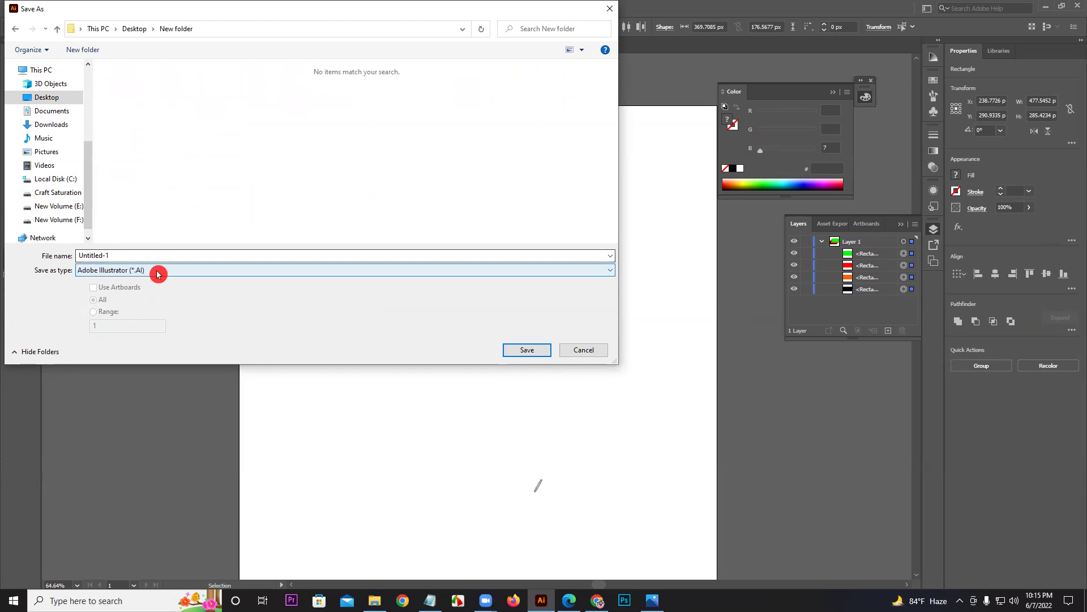
left_click(158, 273)
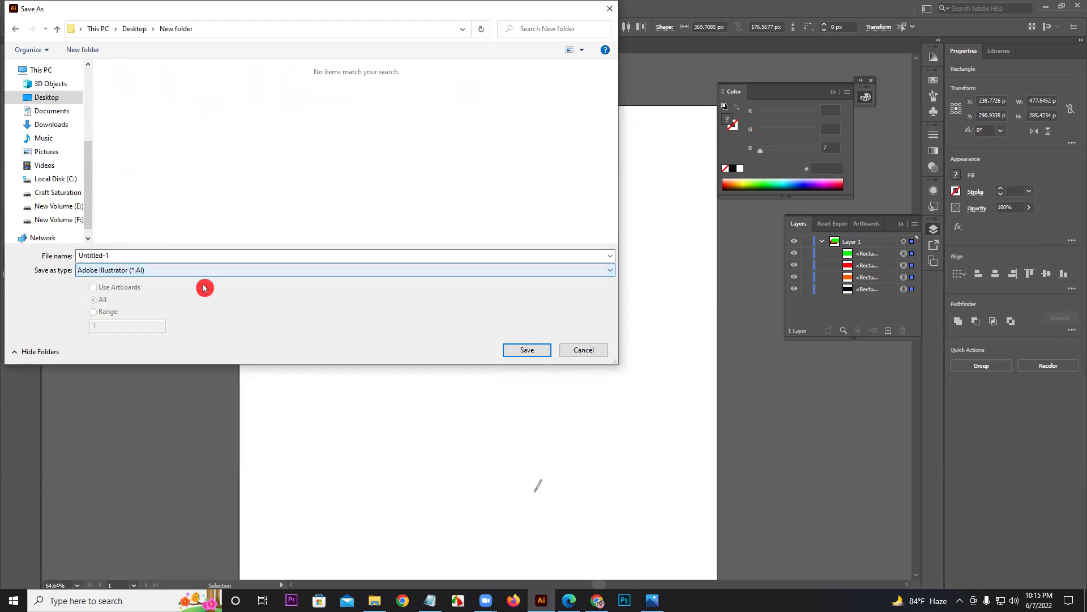
left_click(536, 351)
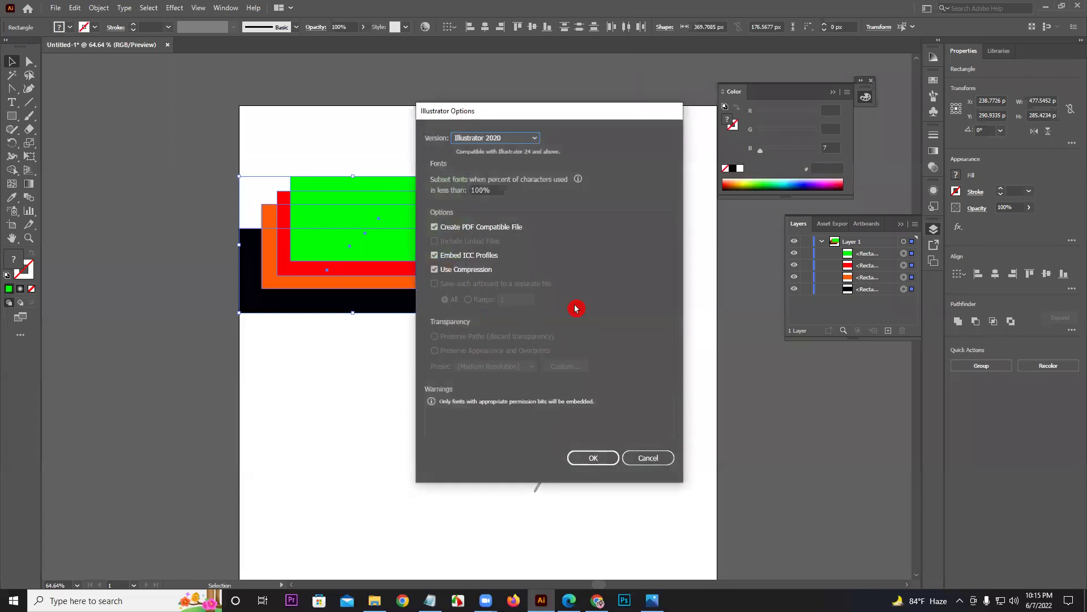
left_click(593, 458)
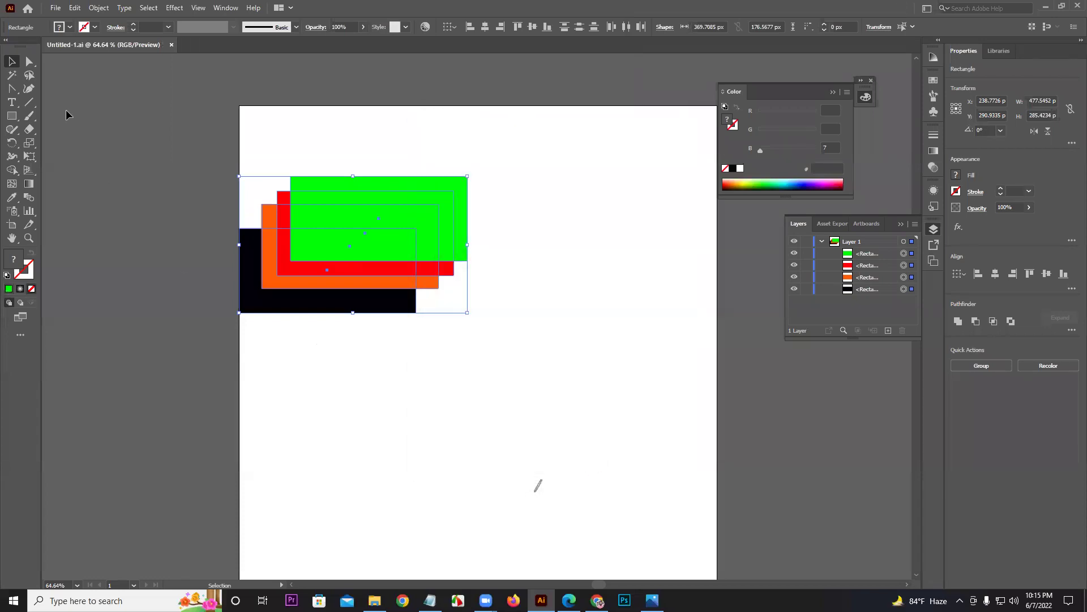
left_click(55, 8)
Step: Save a copy as Untitled-1.eps in Illustrator EPS format, accepting the EPS Options
left_click(91, 135)
left_click(148, 272)
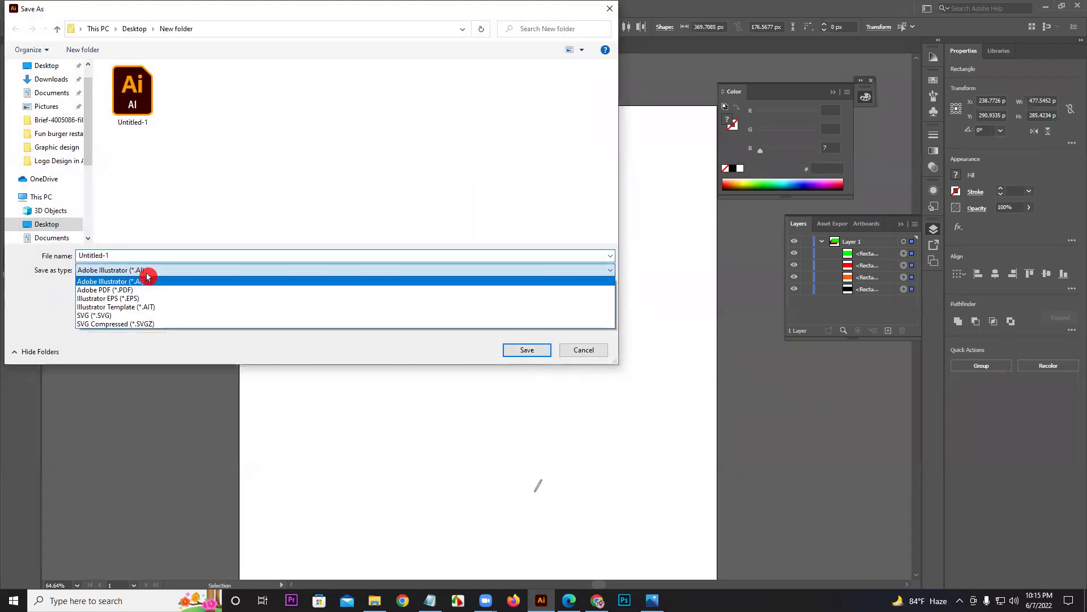
left_click(136, 298)
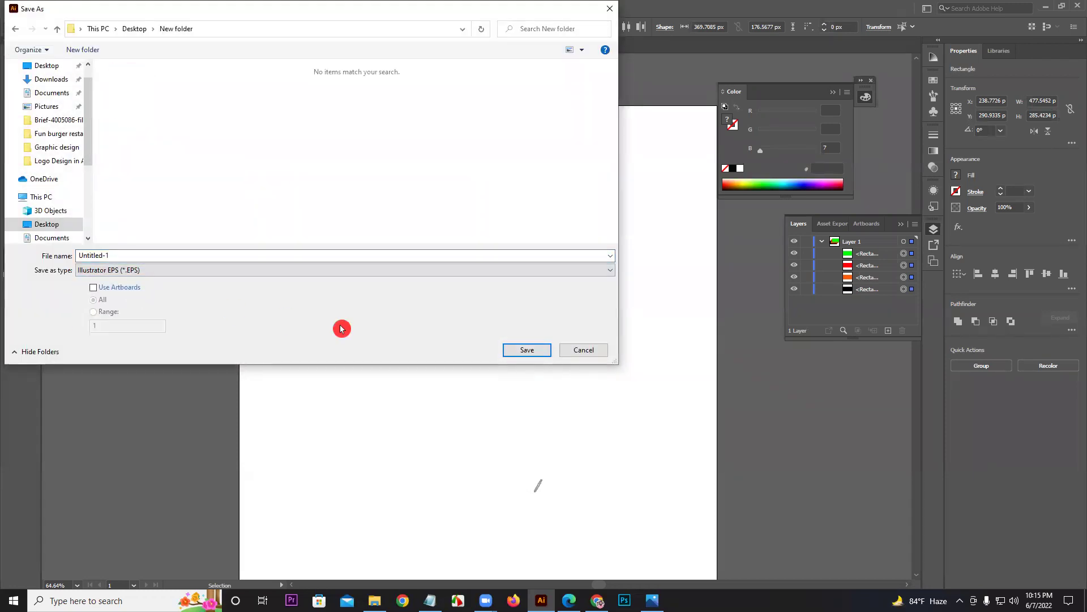
left_click(530, 348)
left_click(594, 456)
left_click(53, 16)
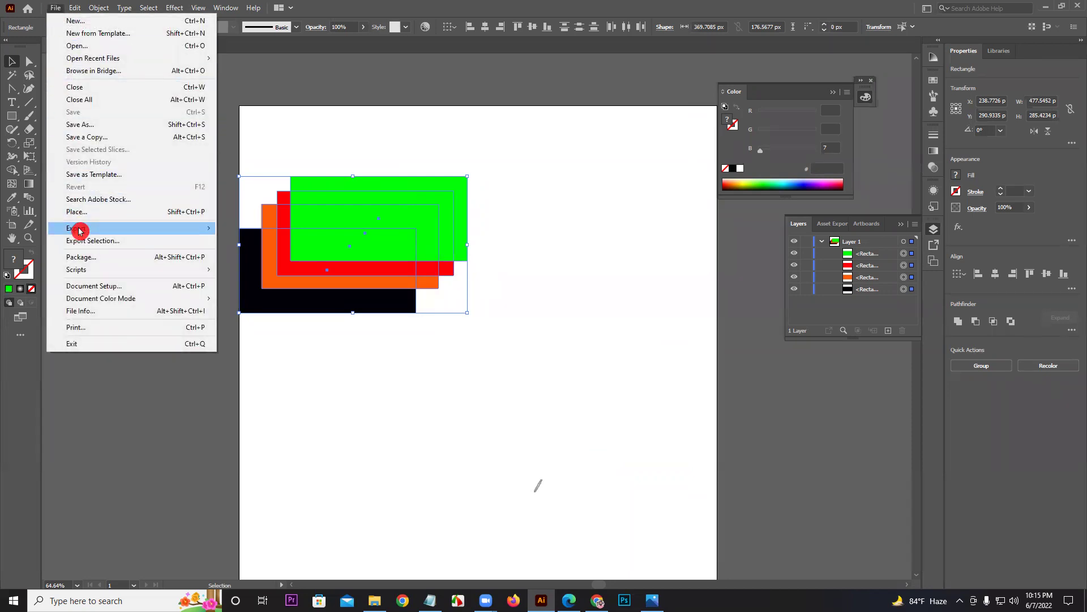
Step: Export Untitled-1 as a JPEG with quality 10 (Maximum) and High (300 ppi) resolution
mouse_move(79, 230)
left_click(282, 243)
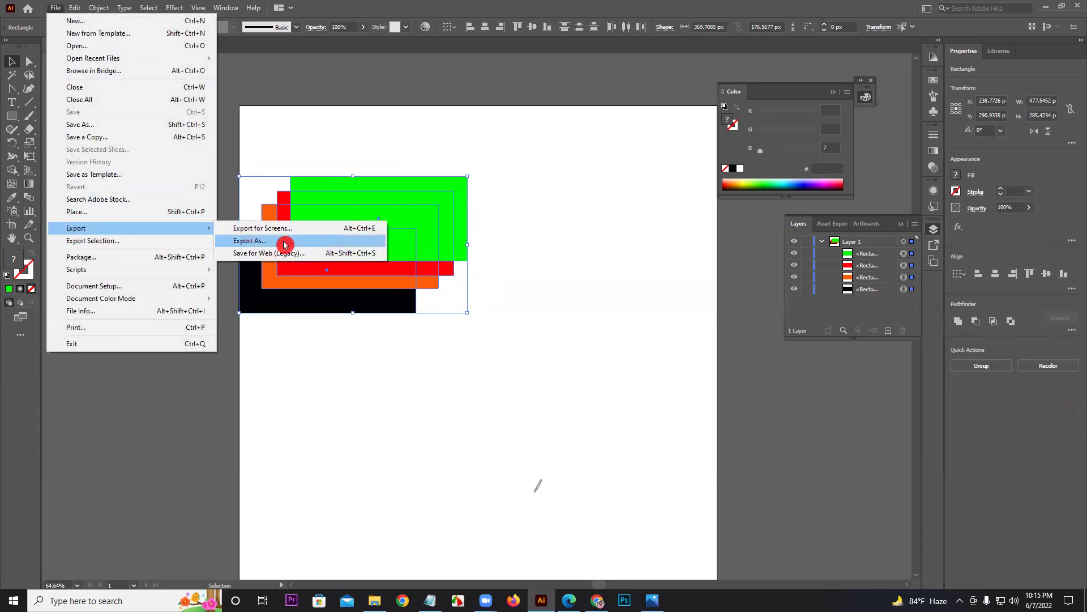
left_click(118, 278)
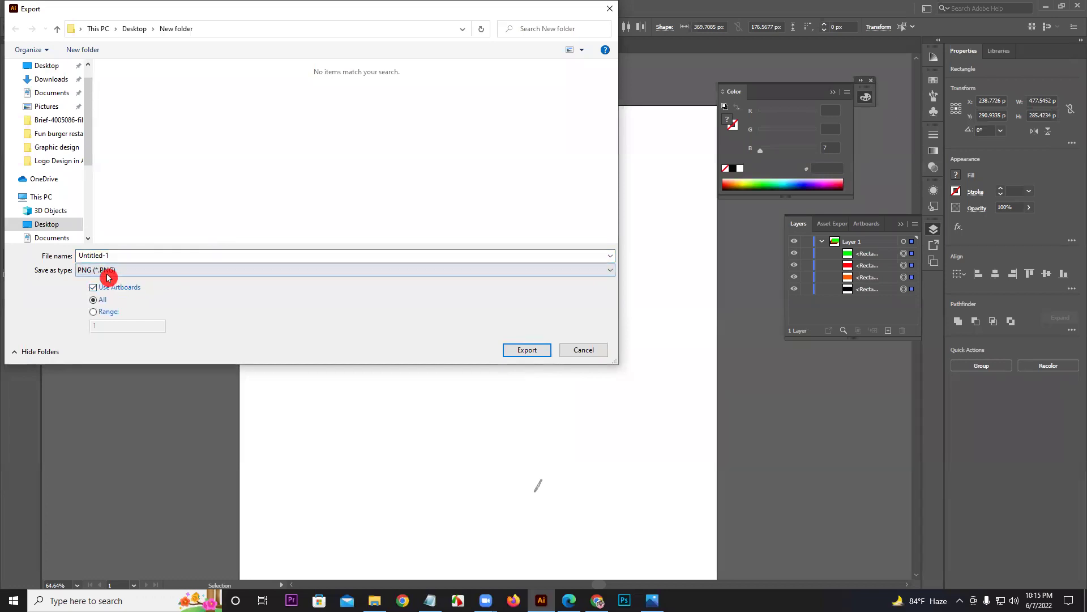
left_click(108, 277)
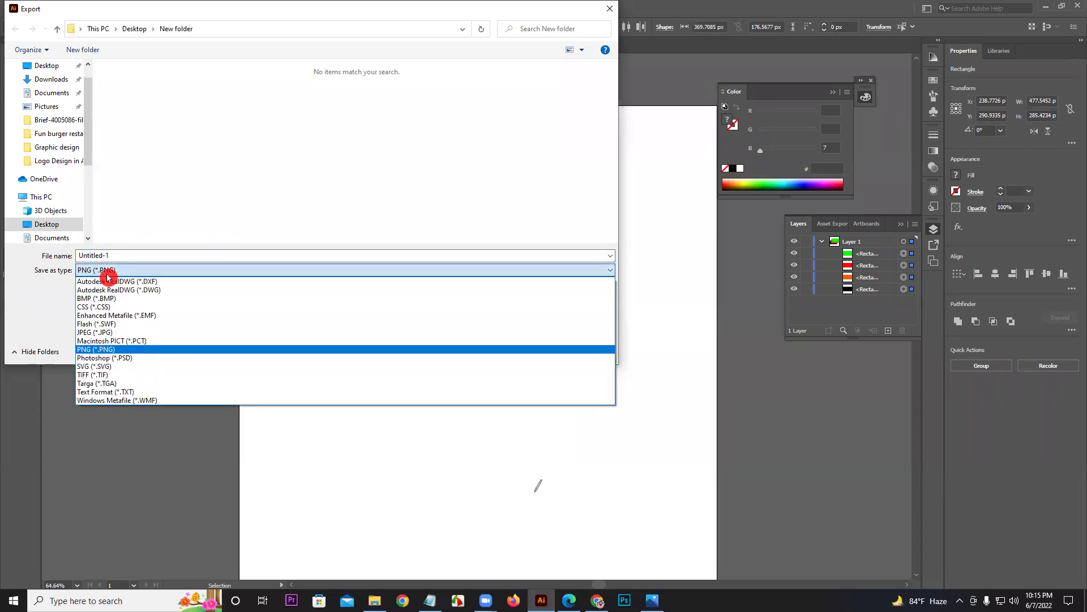
left_click(107, 332)
left_click(520, 350)
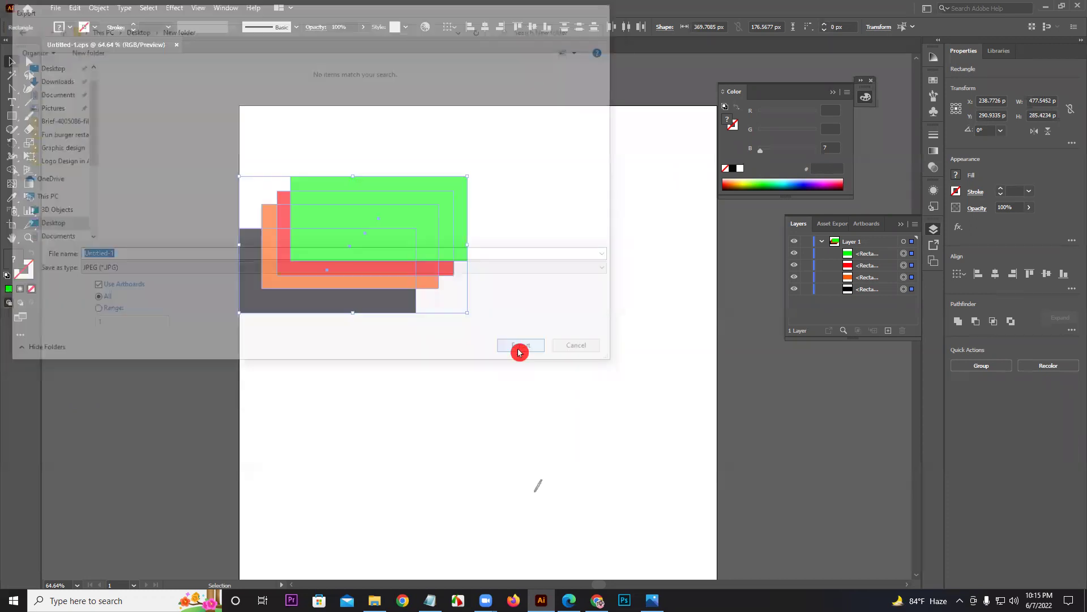
left_click_drag(528, 302, 569, 303)
left_click(554, 373)
left_click(538, 445)
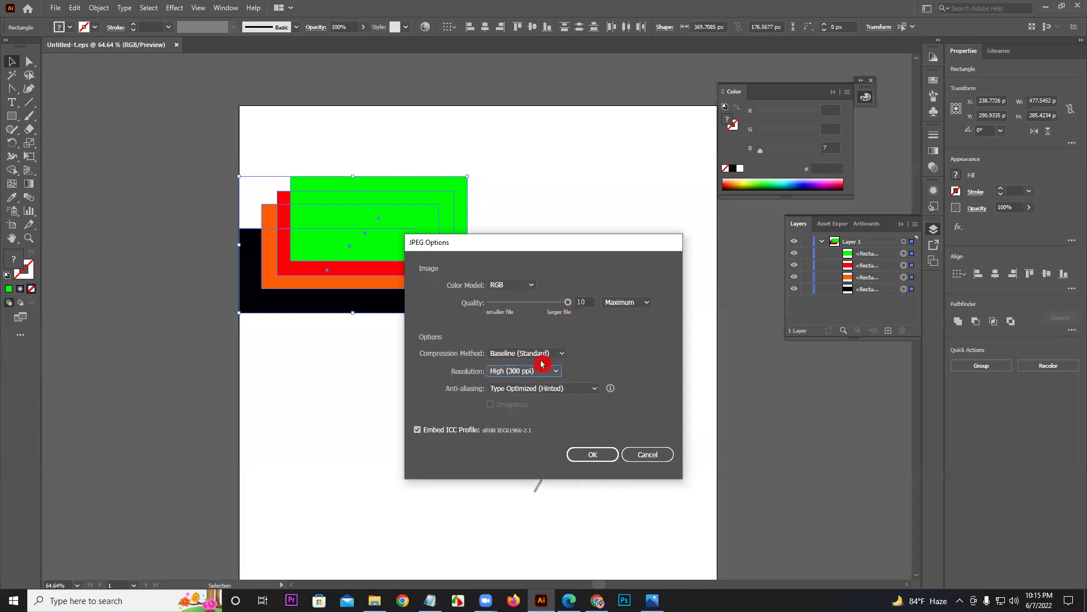
left_click(586, 455)
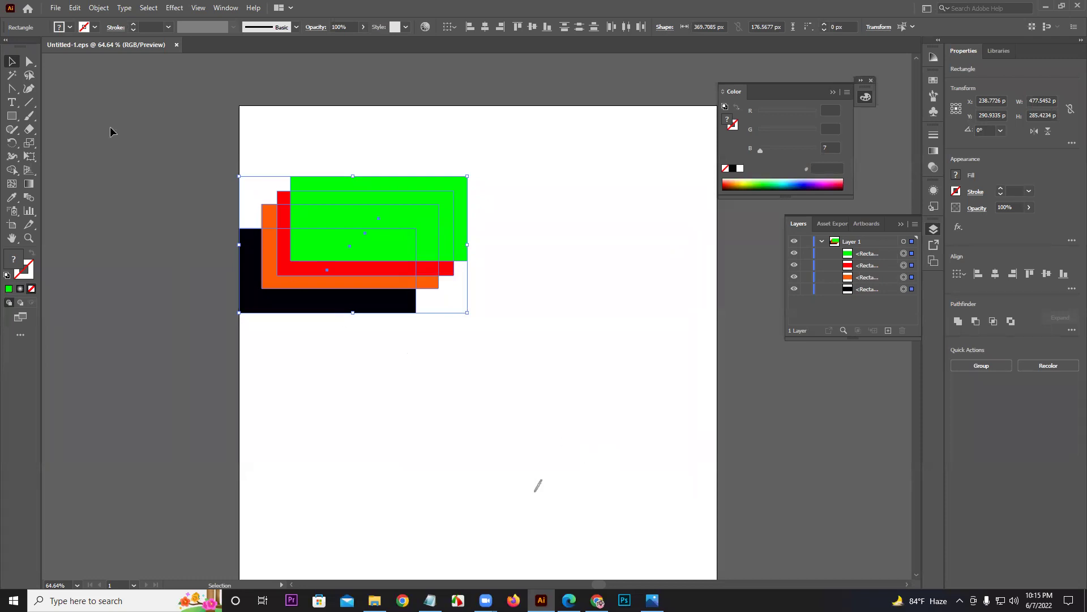
Step: Open Save for Web (Legacy) and cancel the first save to change the format
left_click(56, 8)
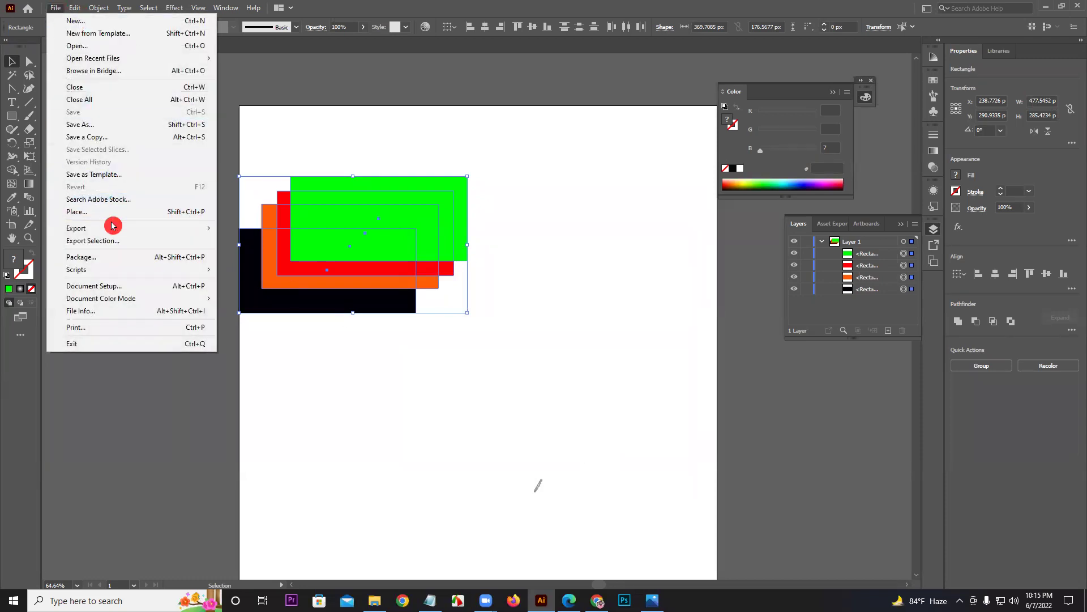
mouse_move(113, 228)
left_click(267, 254)
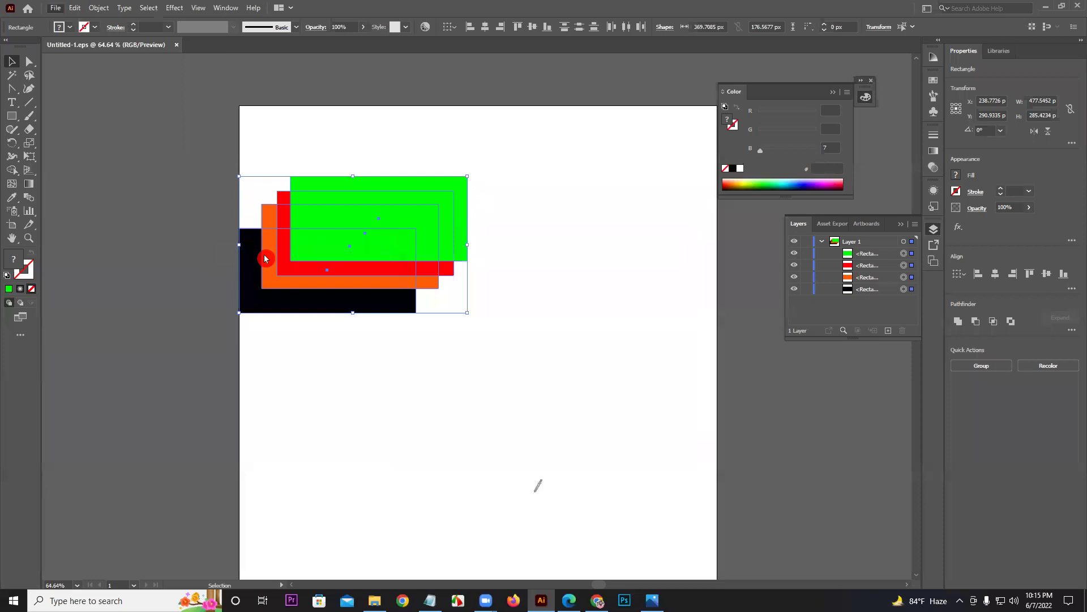
left_click(933, 552)
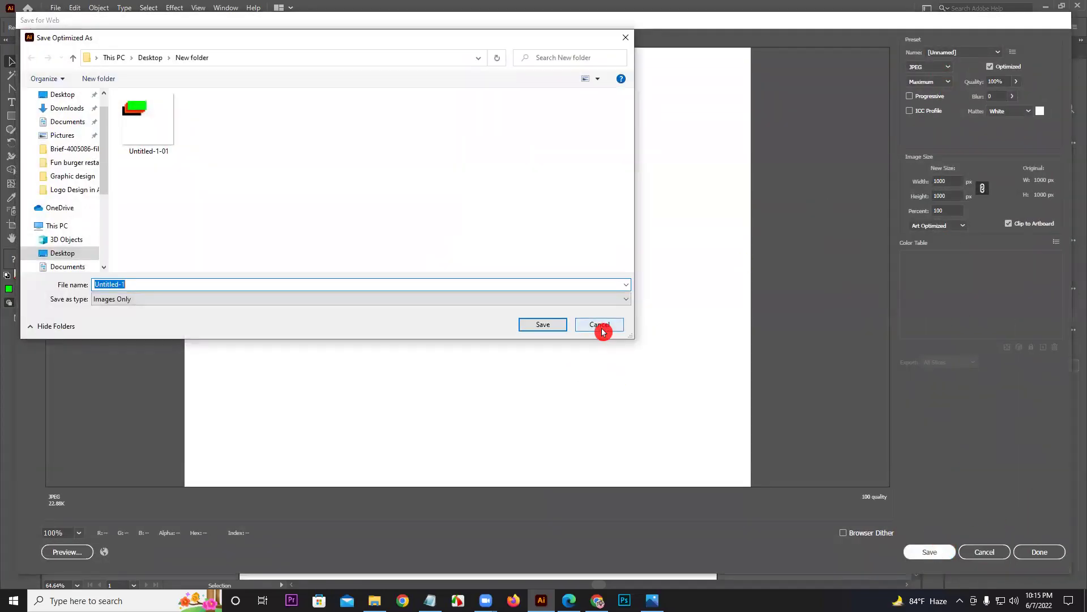
left_click(600, 324)
Step: Switch the format to transparent PNG-24 and save the image into New folder
left_click(930, 68)
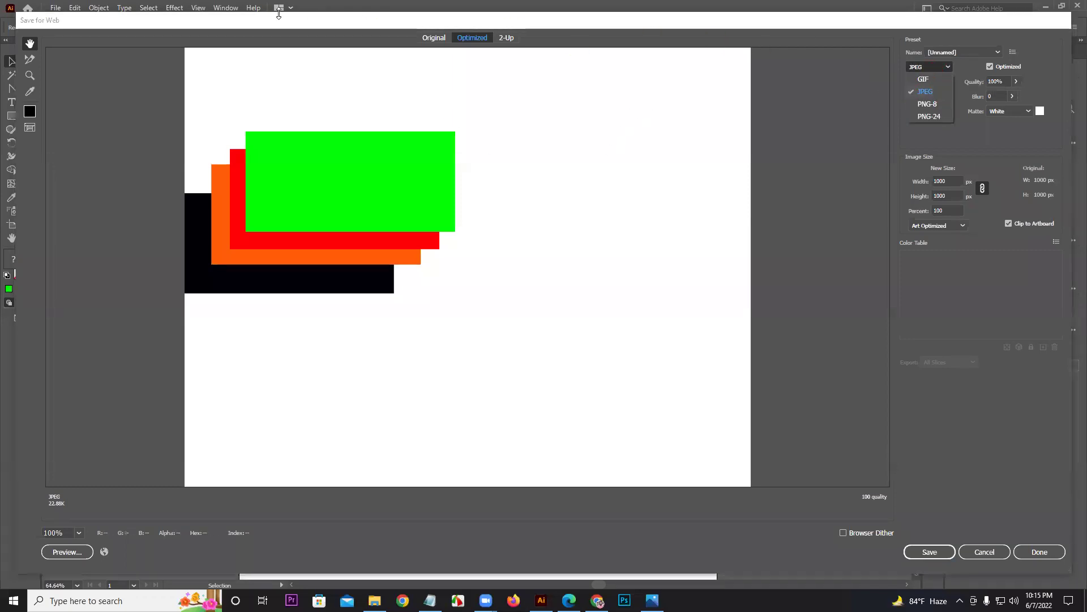
left_click(932, 117)
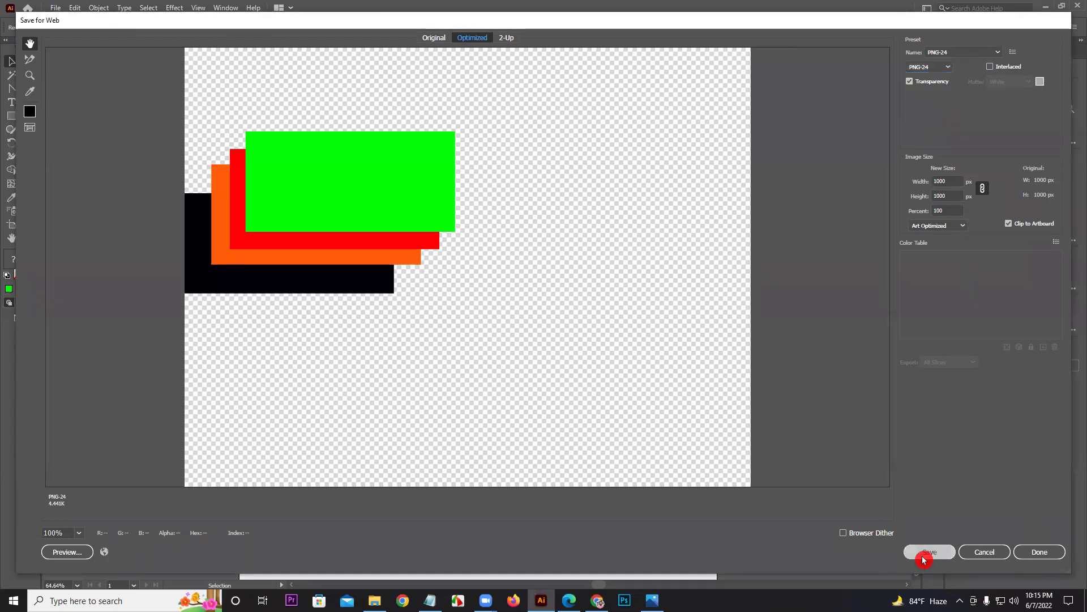
left_click(922, 553)
left_click(541, 324)
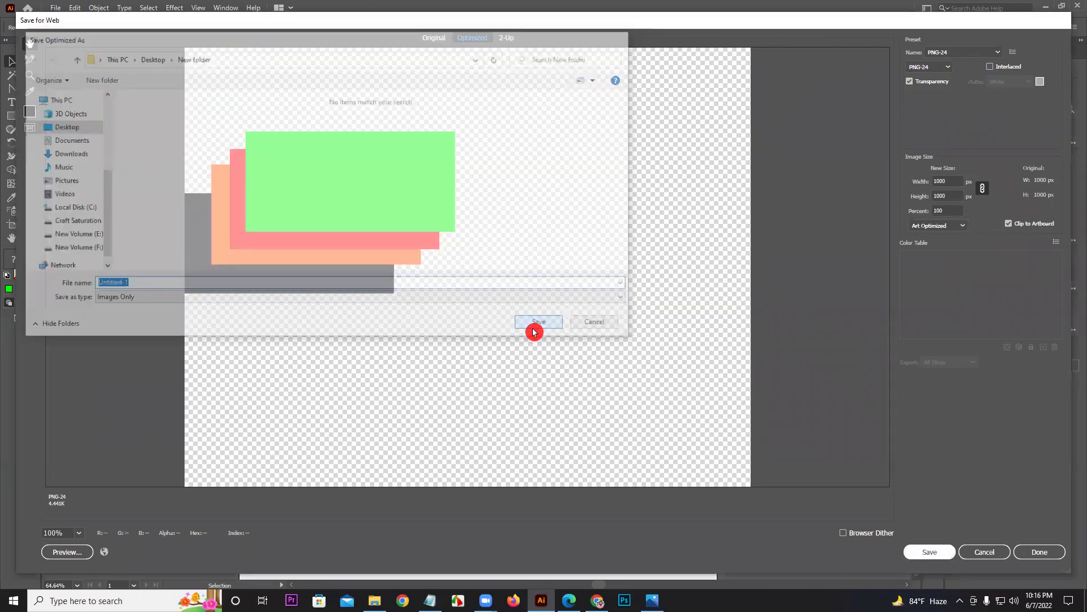
Step: Close the EPS without saving, then select all four files in Desktop's New folder in File Explorer
left_click(179, 48)
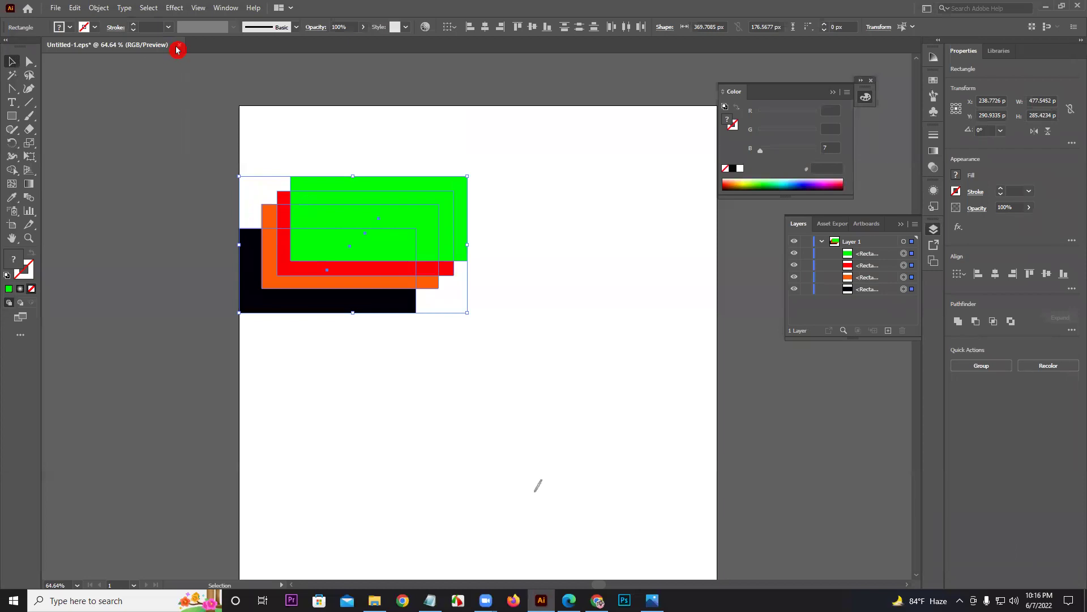
left_click(607, 314)
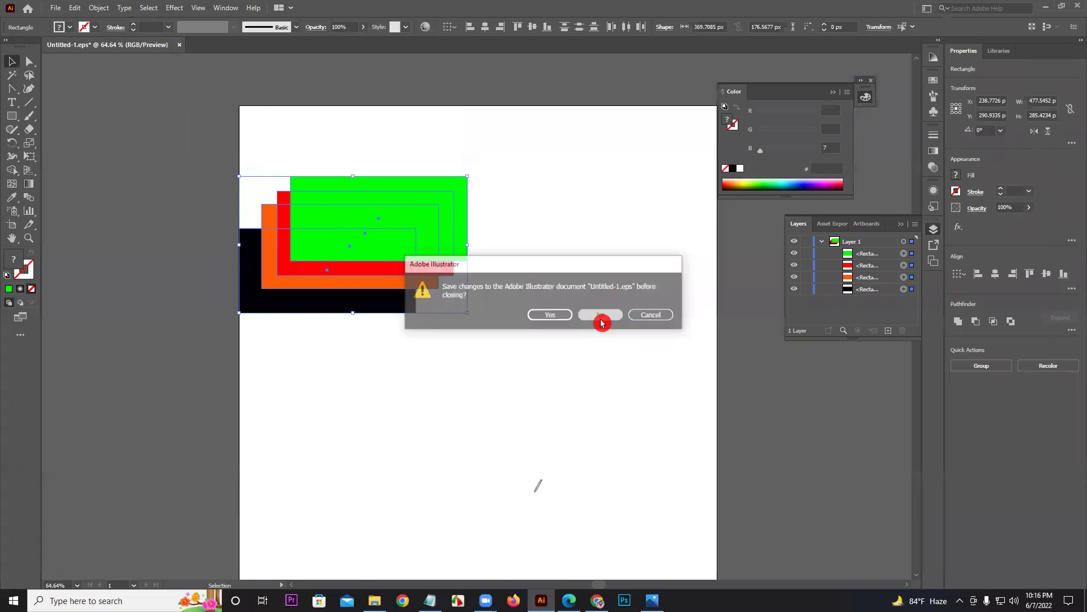
key("alt+Tab")
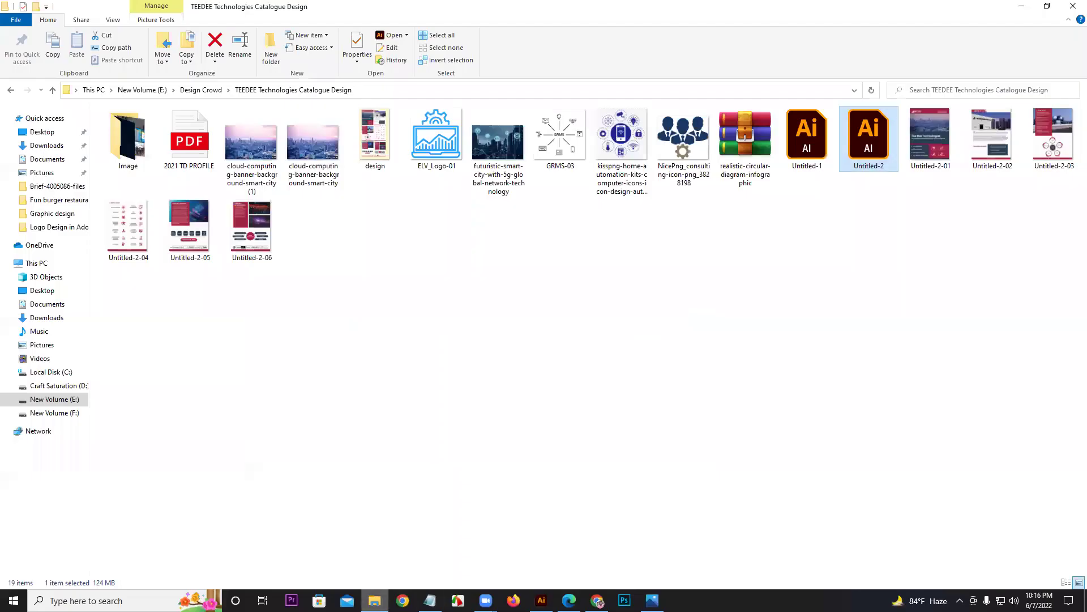
left_click(53, 385)
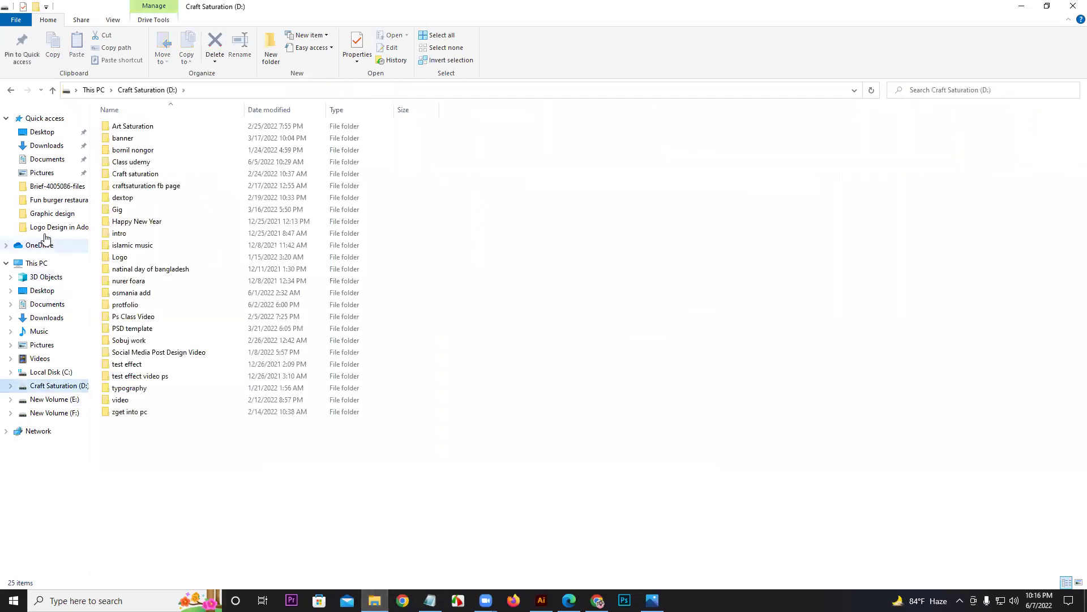
left_click(39, 132)
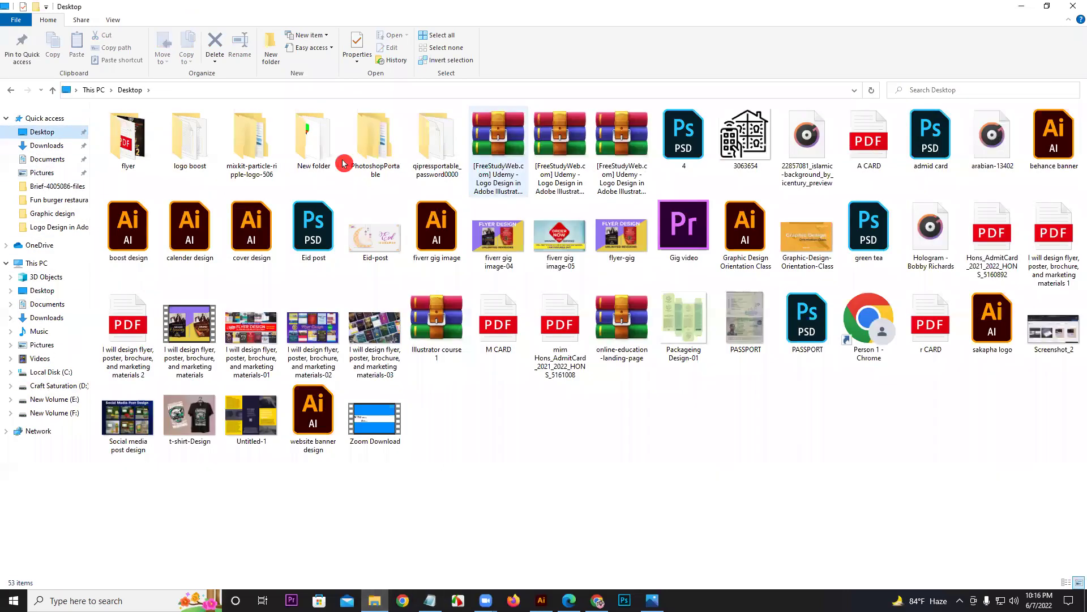
left_click(322, 150)
left_click_drag(644, 297, 428, 45)
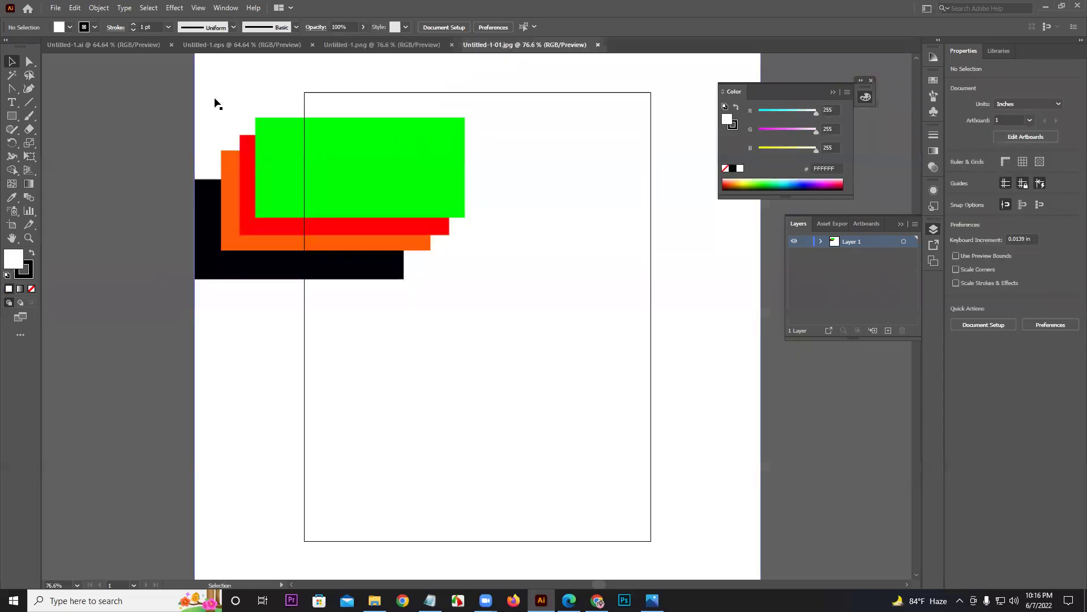
Step: In the AI document, drag the green, red, orange and black rectangles apart
left_click(102, 45)
left_click(341, 244)
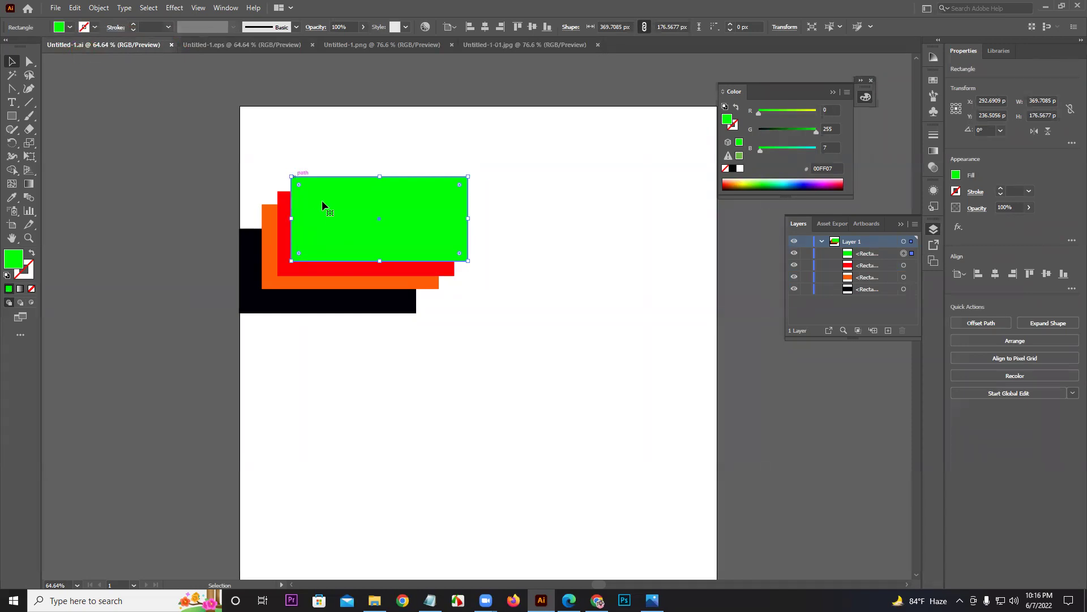
left_click_drag(326, 207, 339, 139)
left_click_drag(378, 254, 610, 345)
left_click_drag(289, 253, 286, 328)
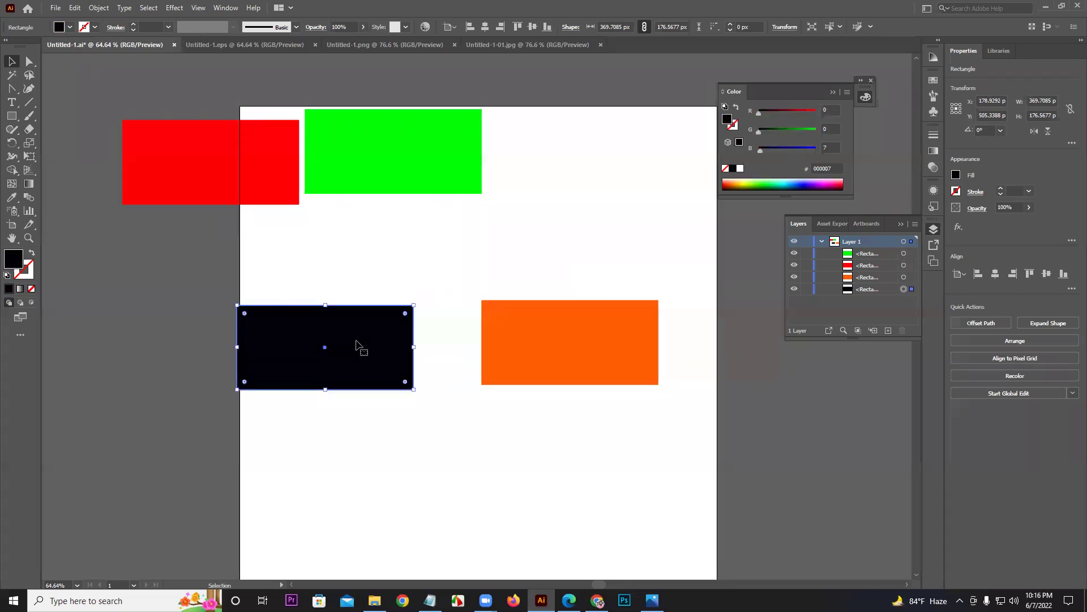
Step: Zoom deep into the black rectangle, then the red rectangle's edge
key("z")
left_click_drag(359, 347, 501, 373)
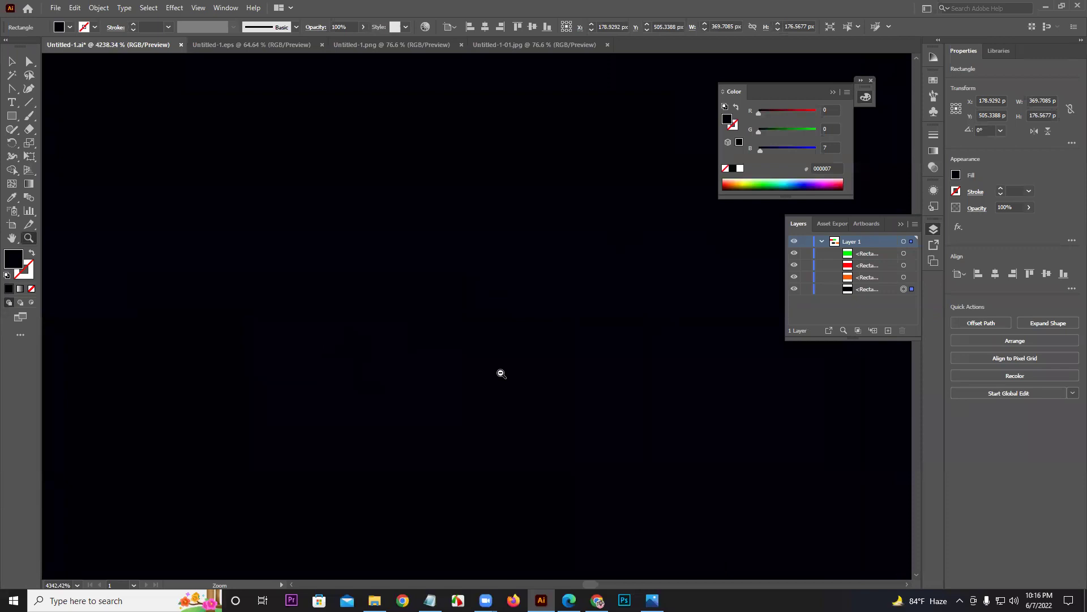
scroll(317, 134, "down", 2)
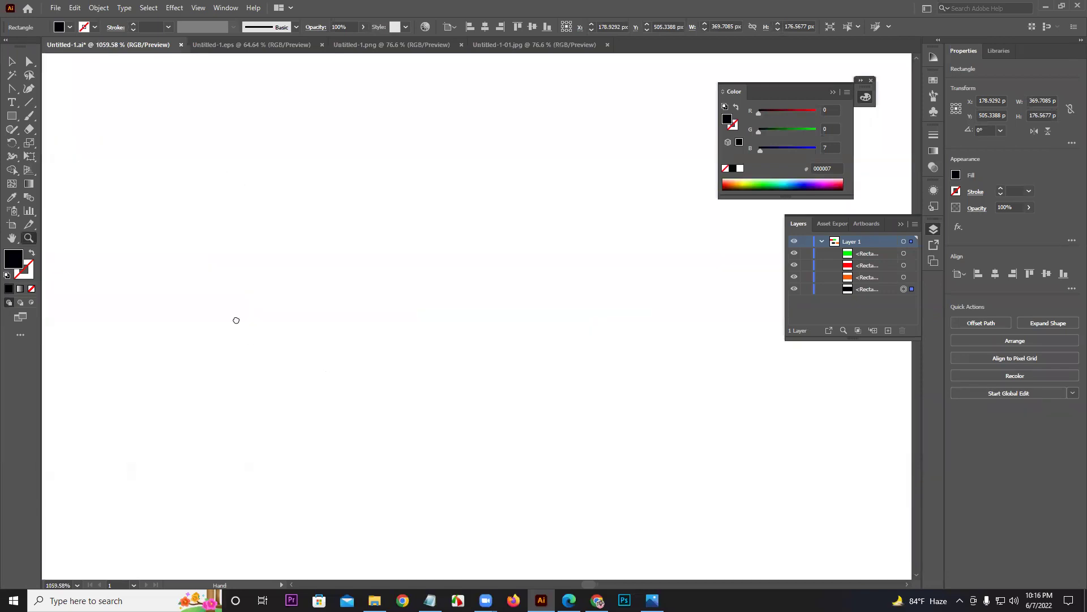
left_click_drag(201, 198, 366, 381)
left_click_drag(97, 245, 534, 323)
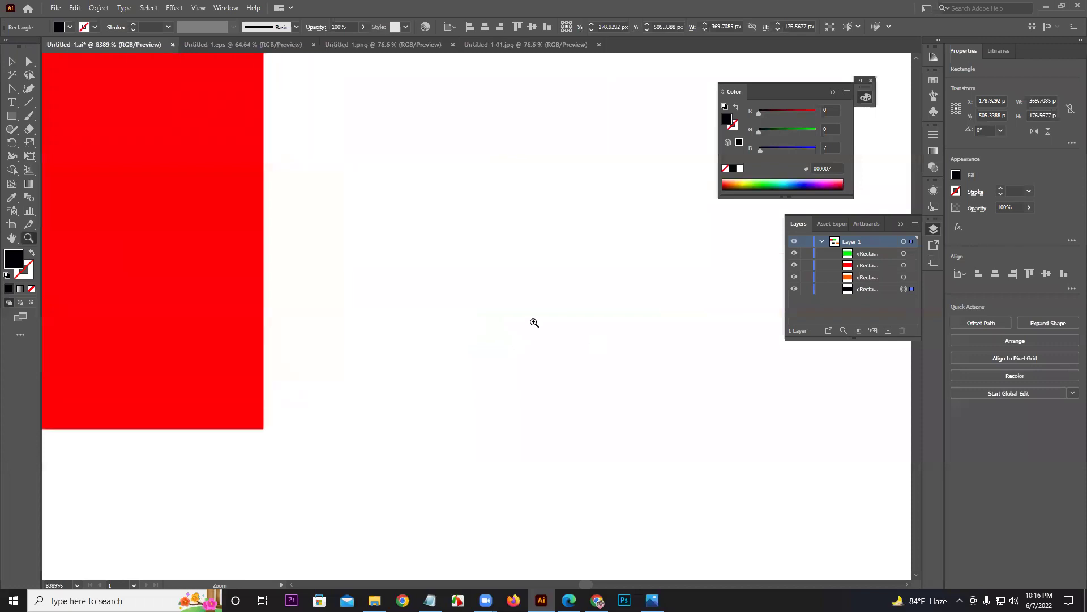
Step: Switch to the EPS document and zoom in on the red-green corner edge
left_click(223, 44)
left_click_drag(328, 206, 478, 236)
left_click_drag(589, 232, 334, 355)
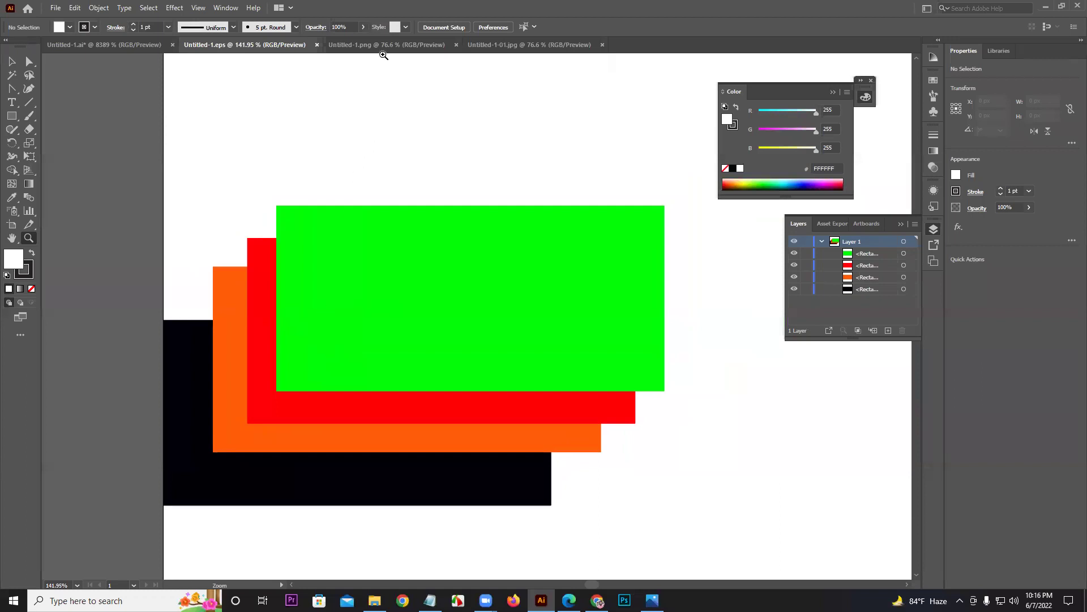
Step: Show the PNG document and zoom and scroll around the green rectangle's colour edges
left_click(383, 52)
left_click_drag(253, 186, 721, 346)
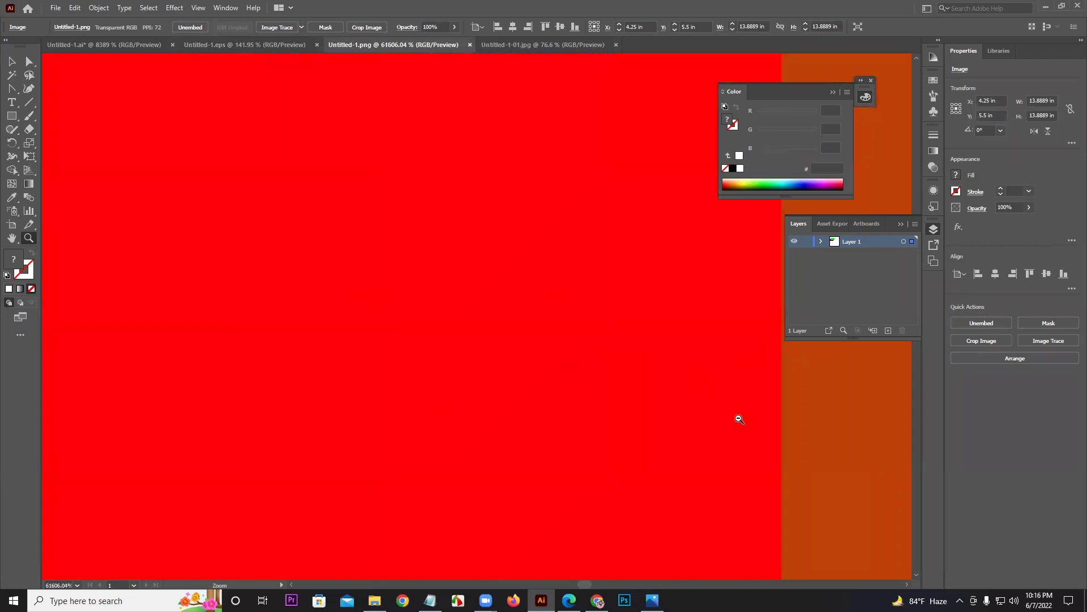
scroll(530, 400, "right", 10)
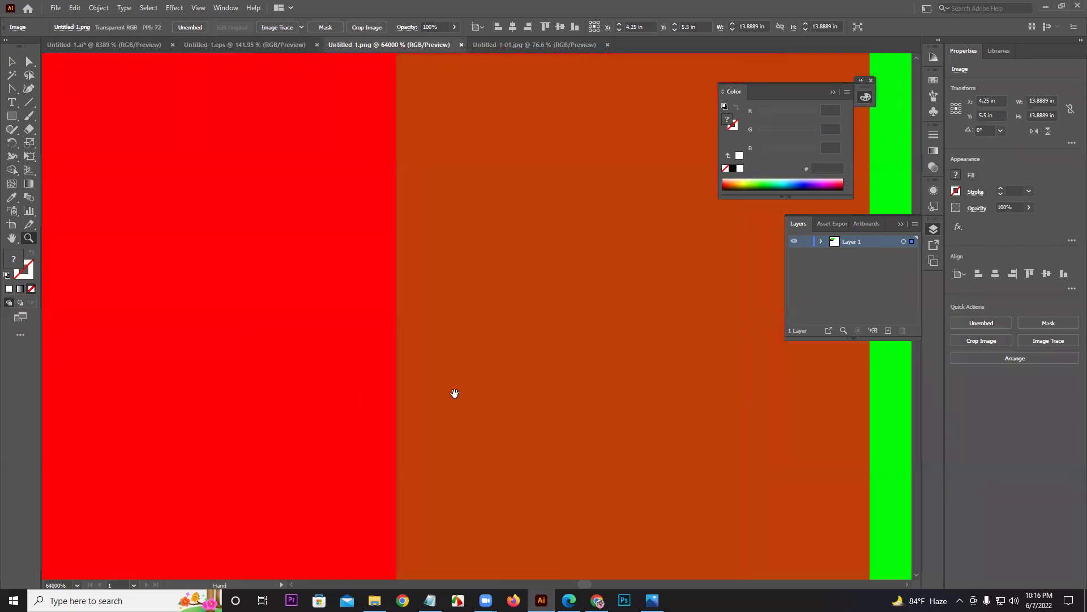
scroll(511, 331, "down", 12)
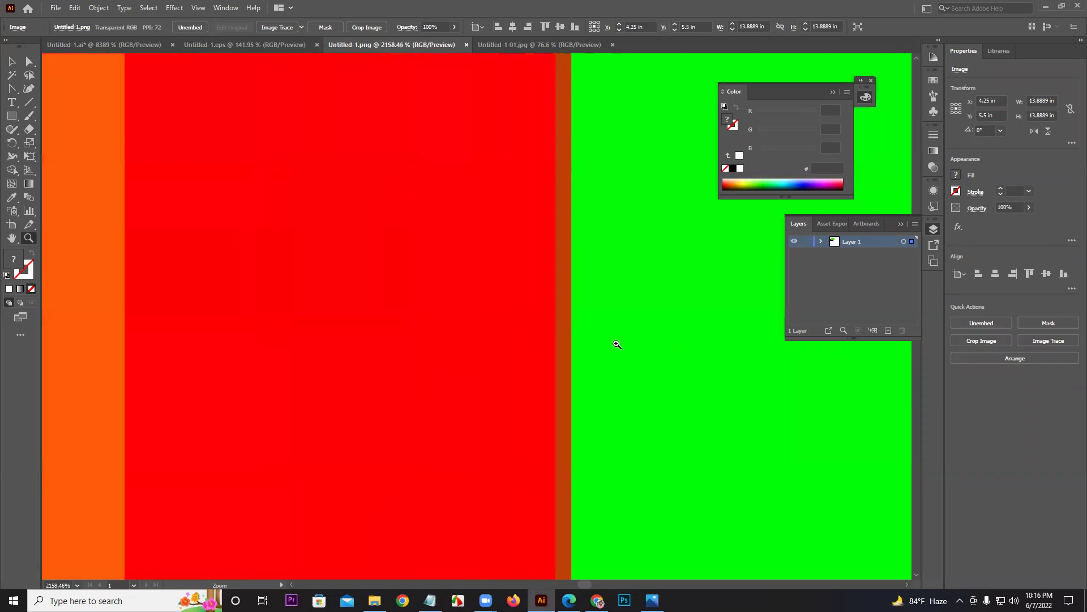
scroll(526, 300, "down", 5)
scroll(396, 294, "right", 5)
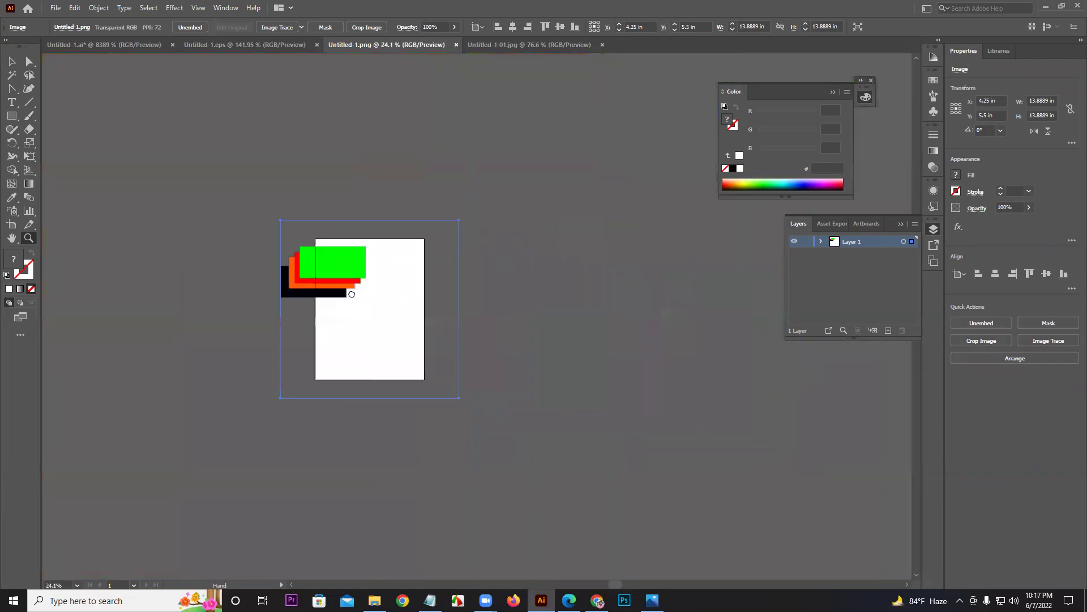
scroll(372, 291, "up", 10)
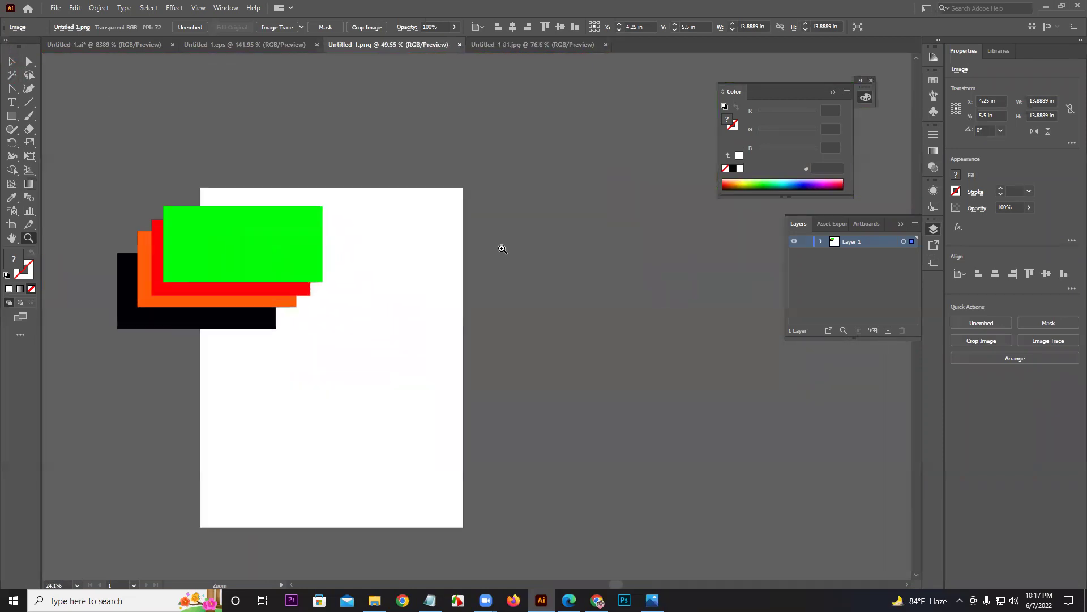
scroll(493, 263, "up", 2)
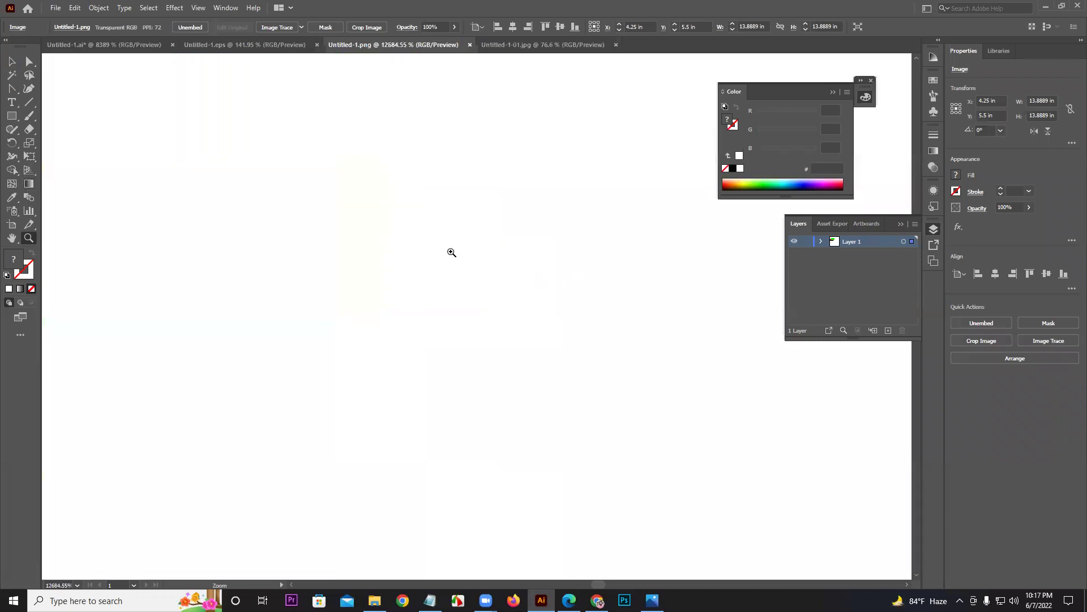
scroll(396, 215, "down", 6)
scroll(383, 164, "down", 8)
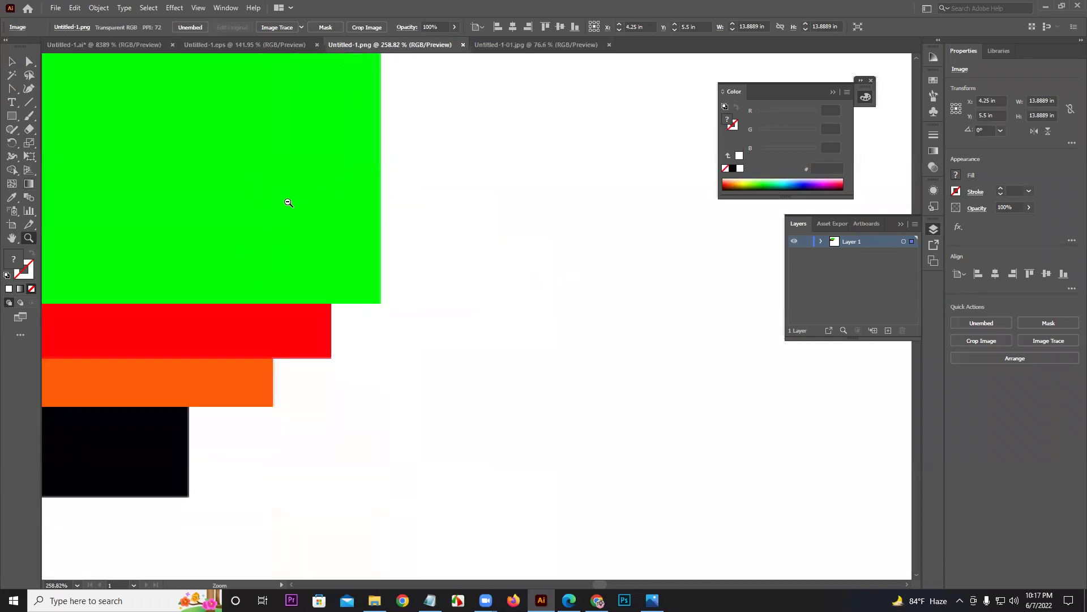
Step: Move the PNG image up-left, then move the JPG image left on its canvas
key("v")
left_click(134, 211)
left_click_drag(230, 274, 107, 145)
left_click(521, 44)
left_click_drag(369, 172, 8, 250)
Step: Zoom into the JPG's red-green boundary to inspect the olive fringe
left_click(29, 238)
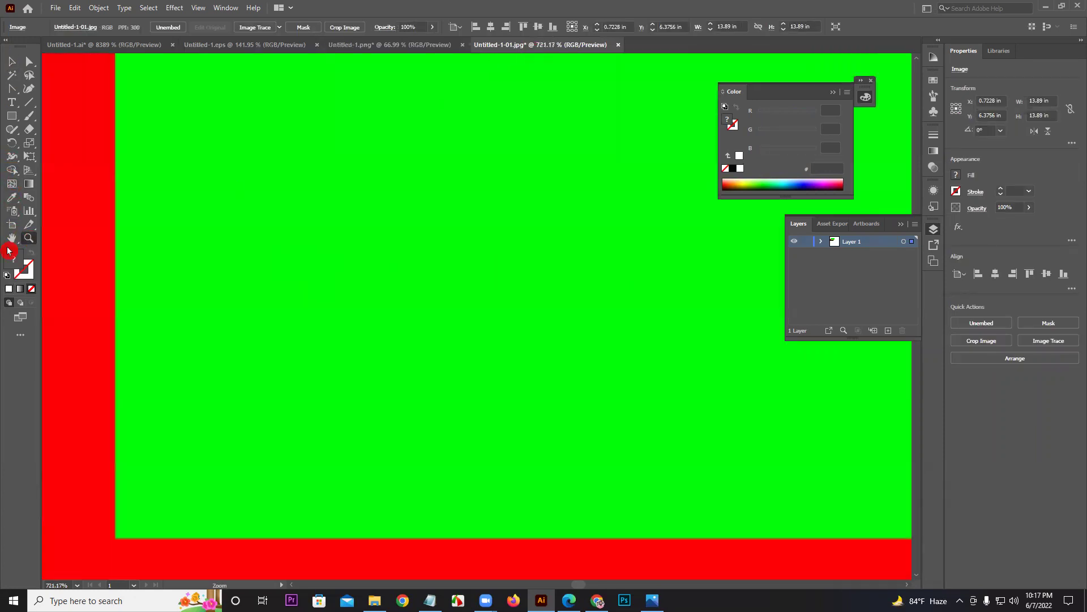
left_click_drag(97, 245, 431, 258)
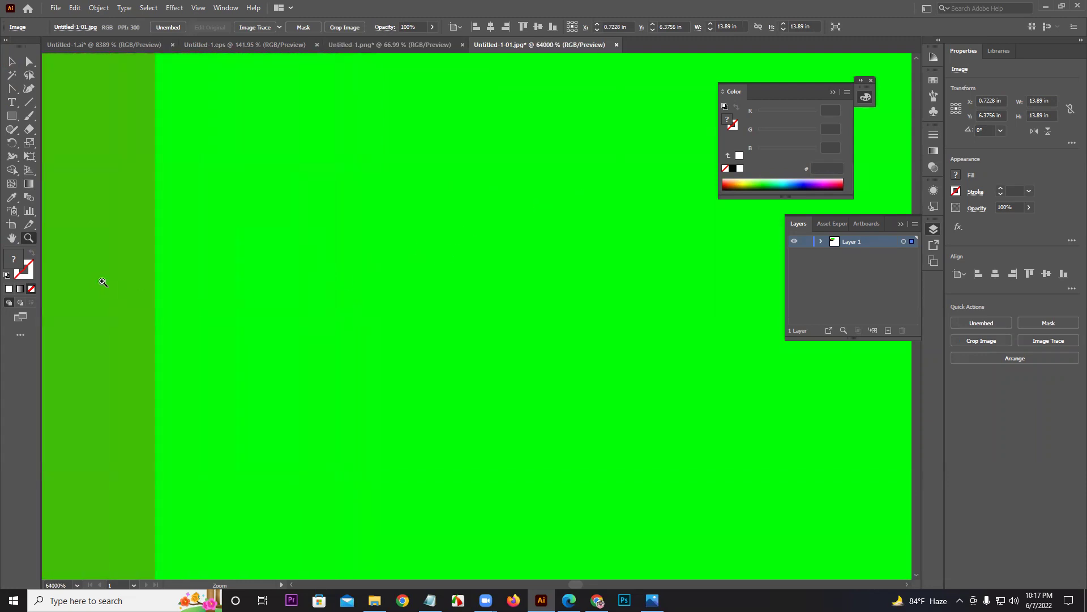
left_click_drag(200, 281, 413, 281)
left_click_drag(345, 223, 303, 200)
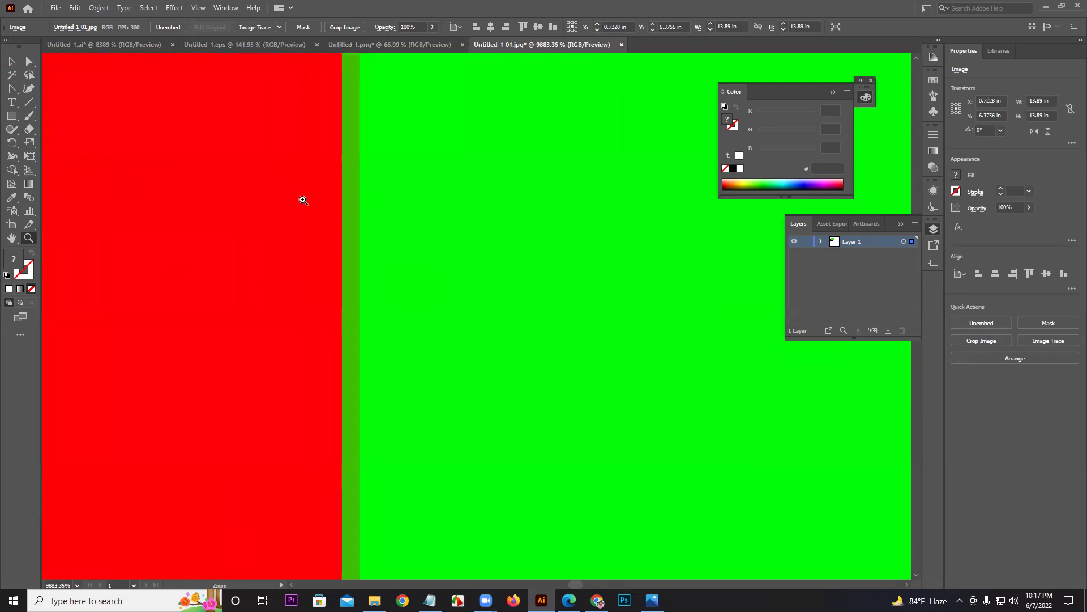